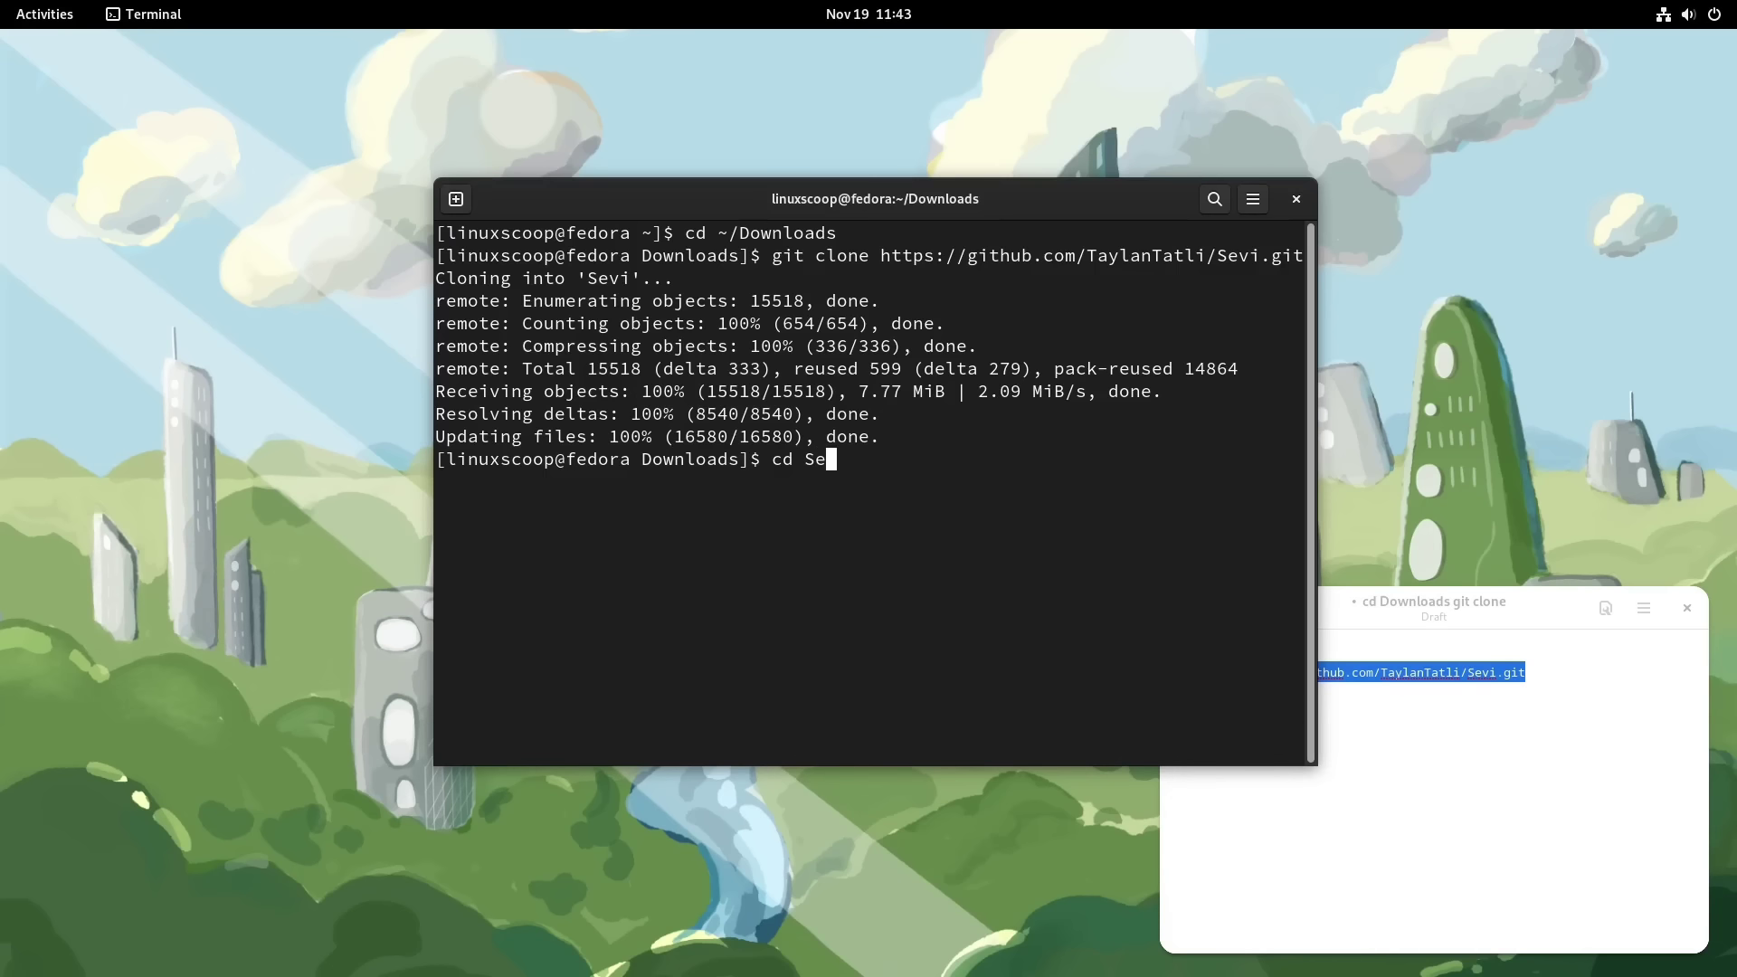
Enter the cloned Sevi folder in the terminal and run its install.sh script.
key("Return")
type("ls")
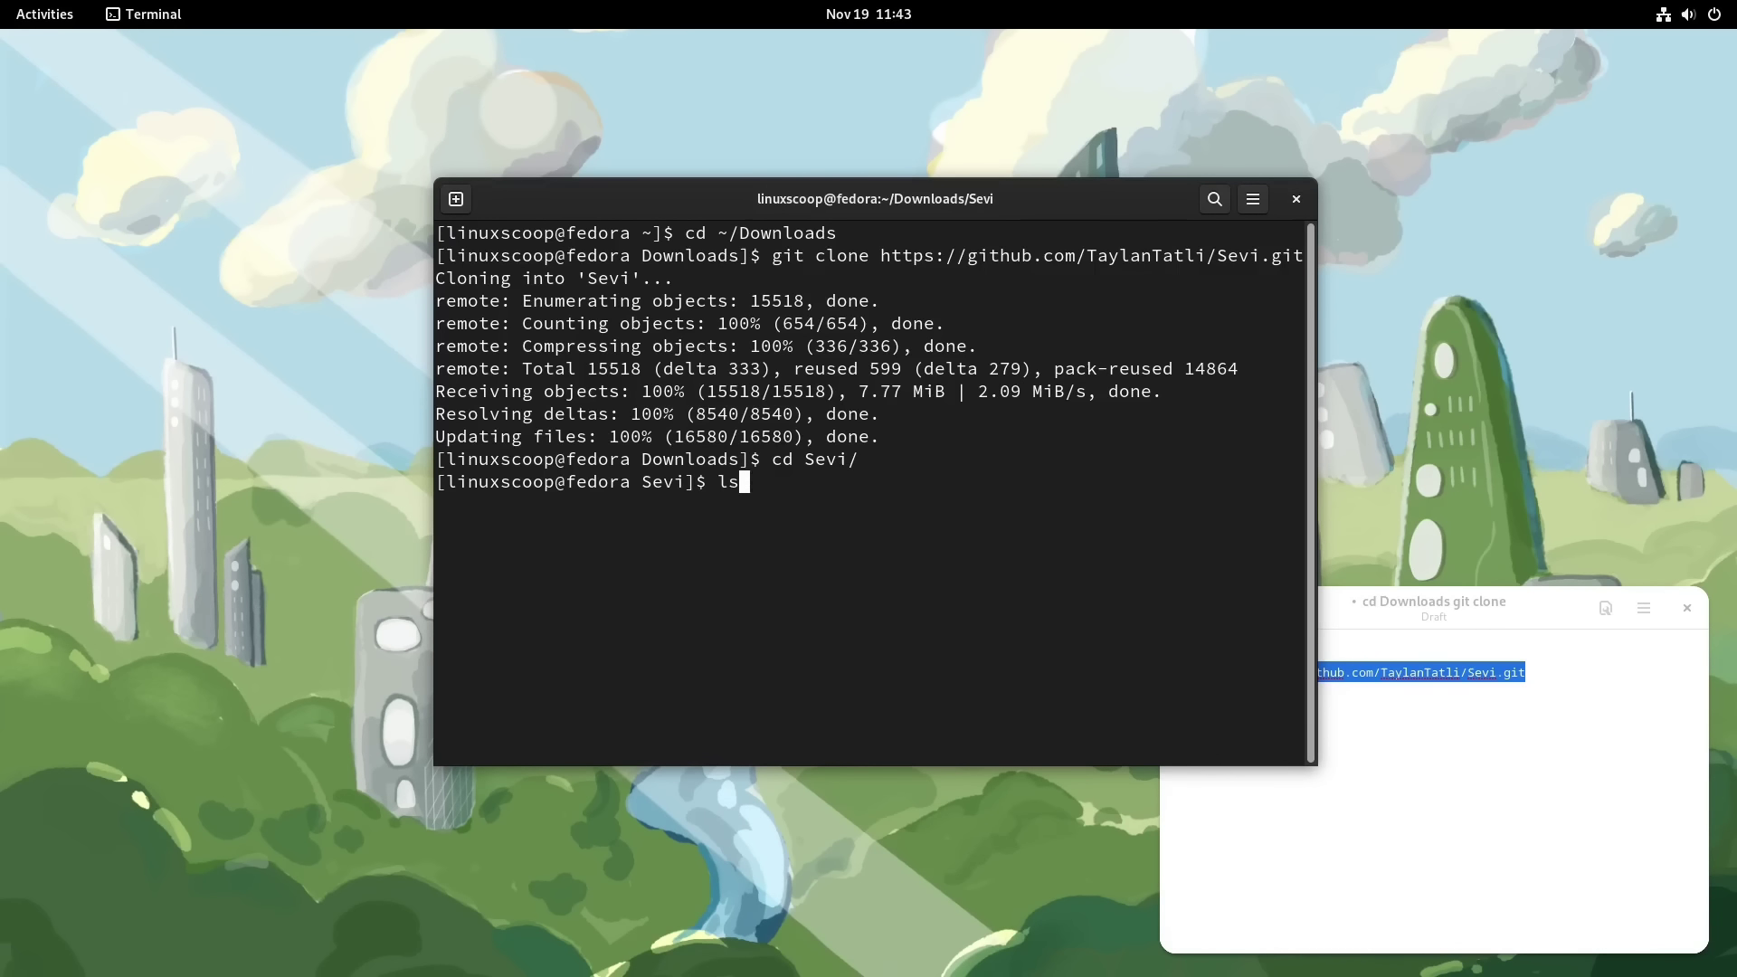
key("Return")
type("./ins")
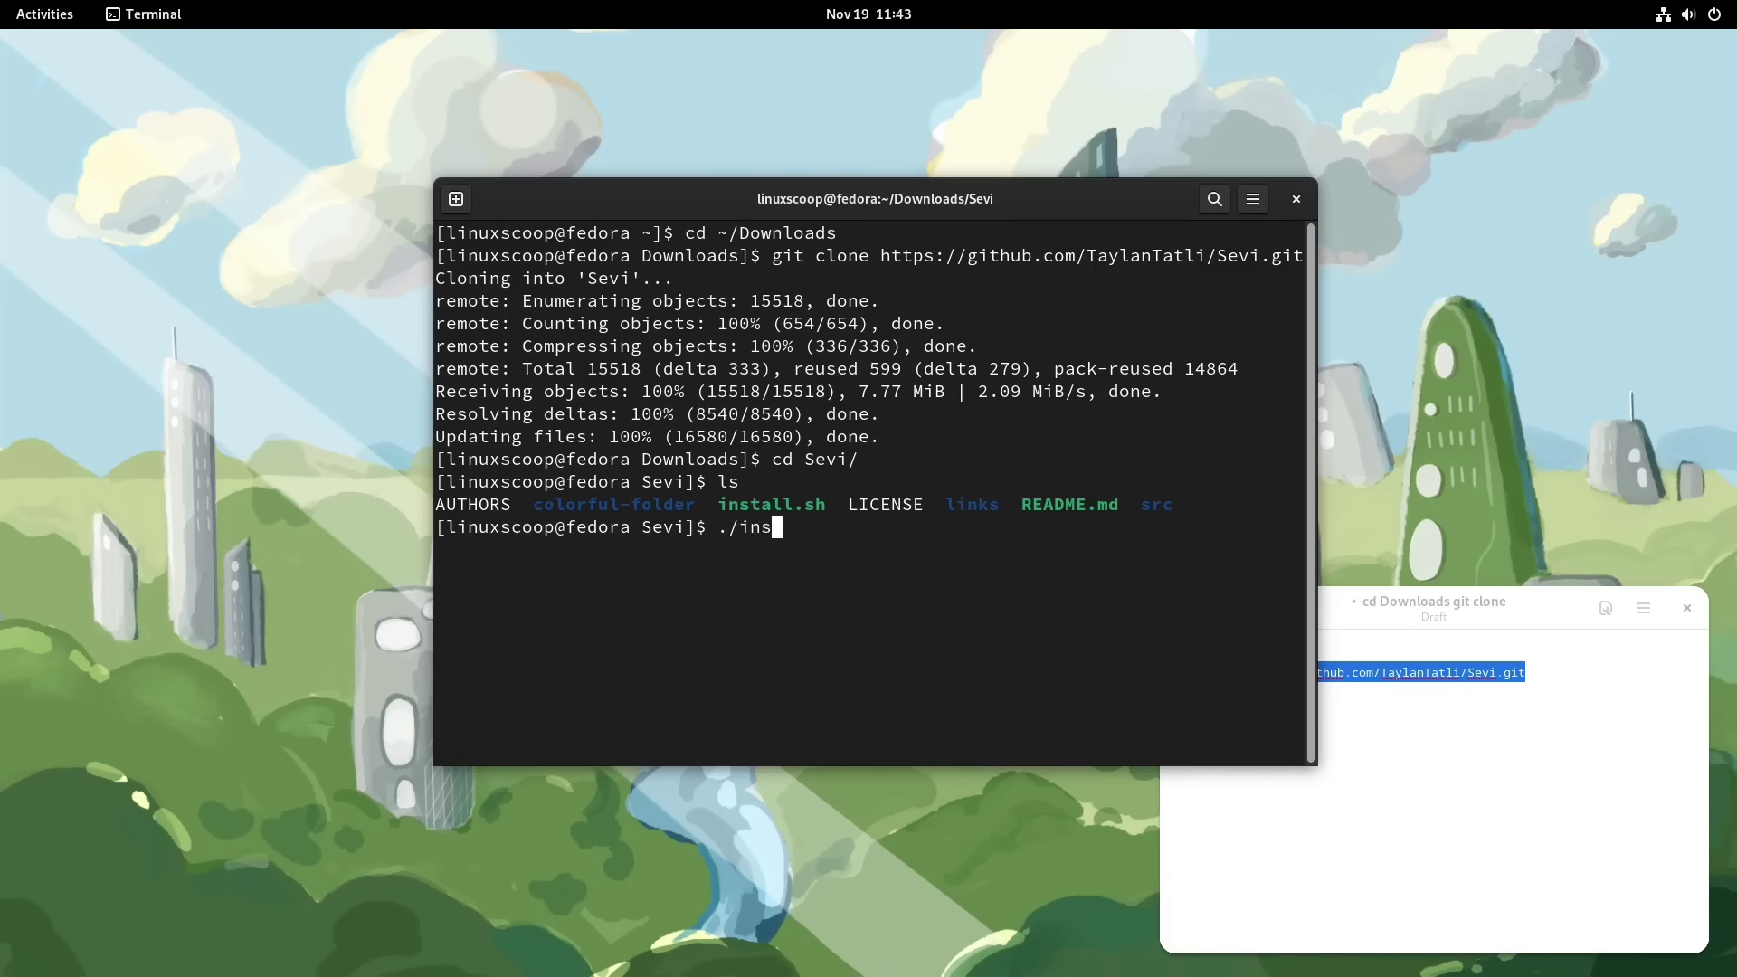
key("Tab")
key("Return")
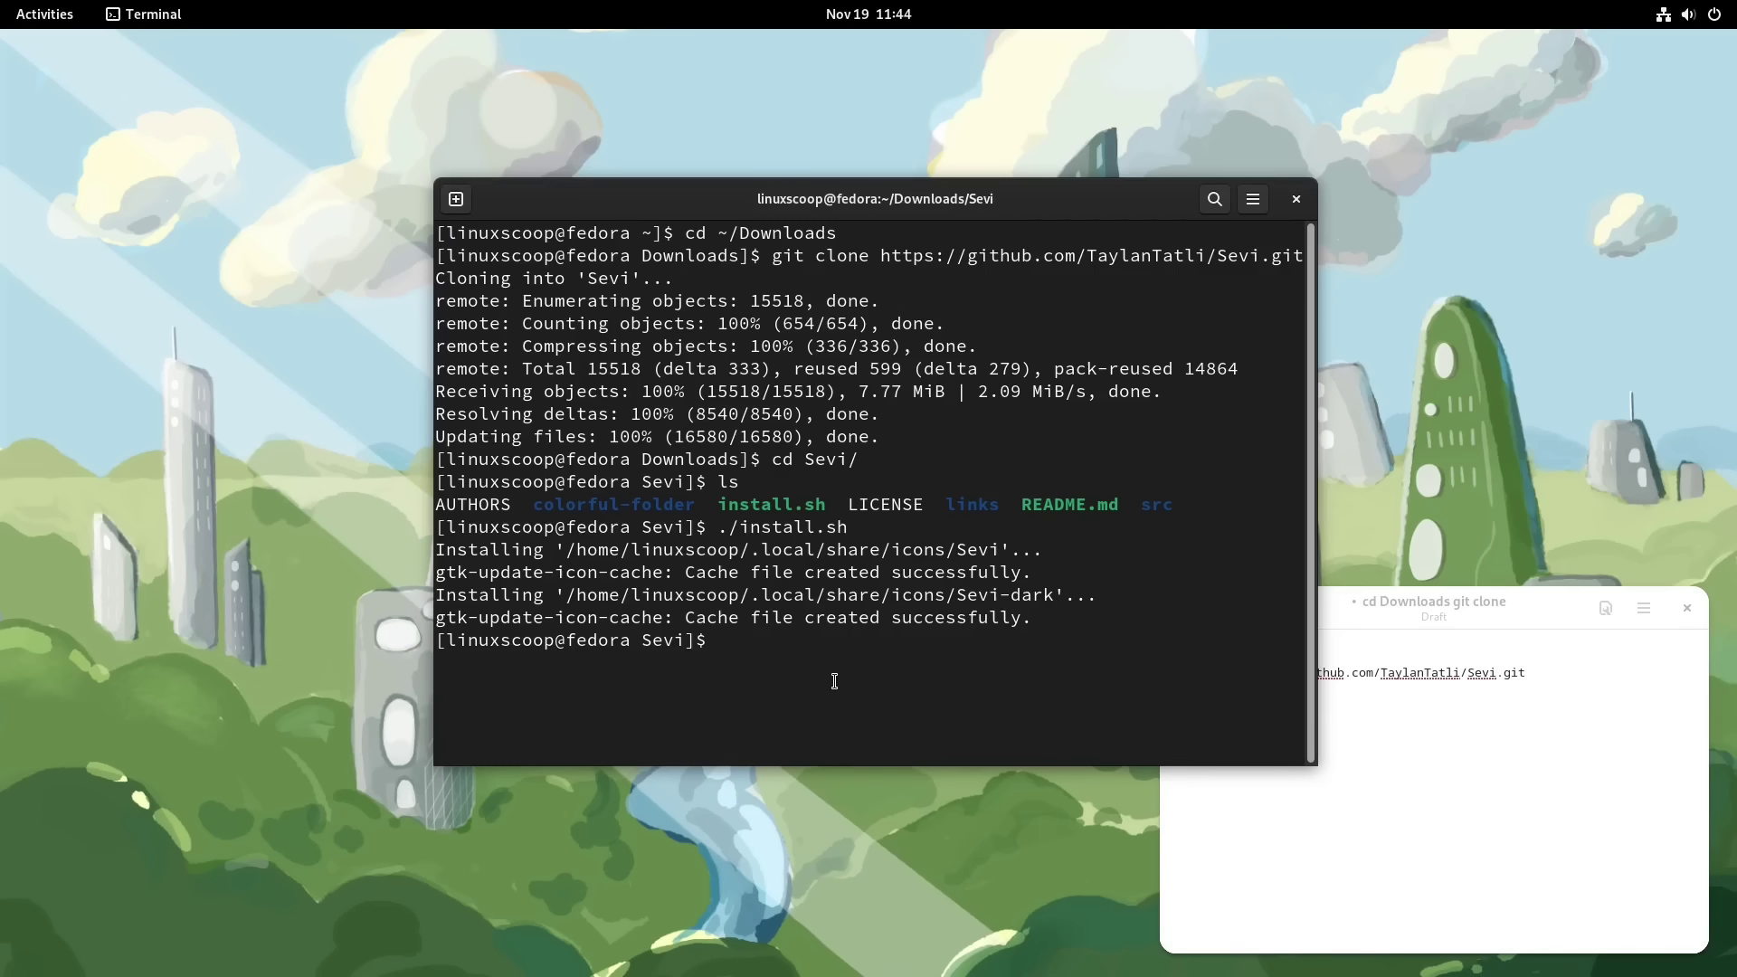
Run the Sevi install.sh script again with the -a option.
type("./in")
key("Tab")
type("-a")
key("Return")
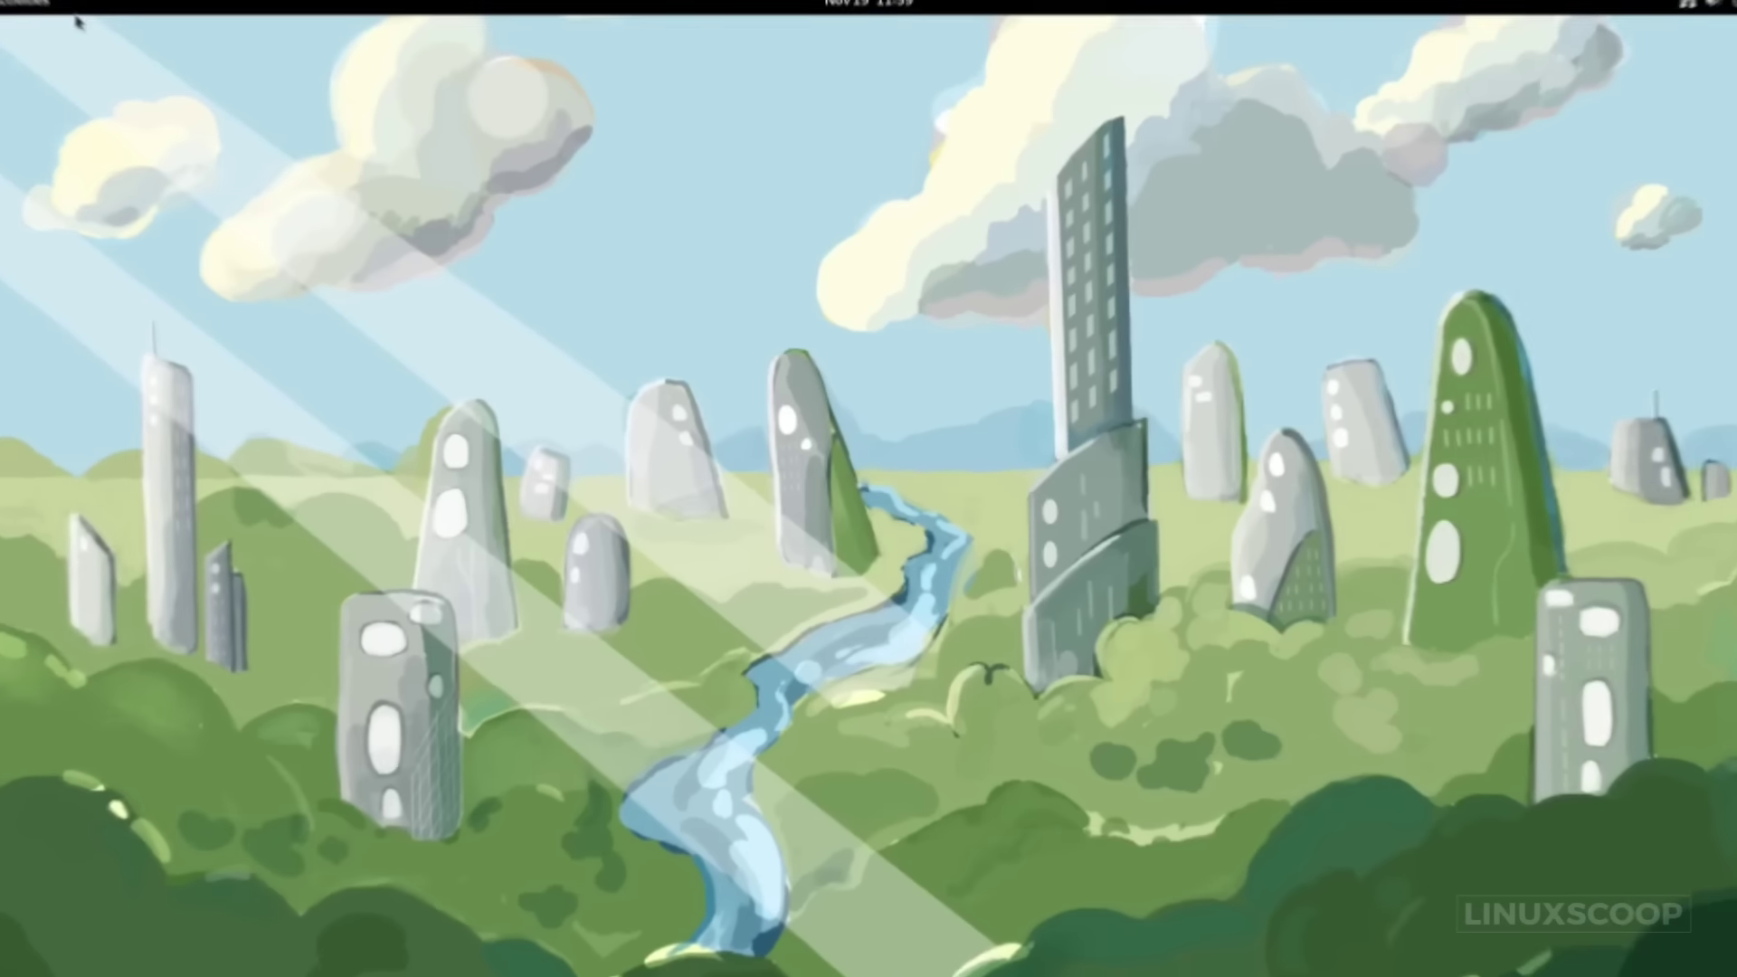
Switch to Files, extract Orchis-Shell-MOD.zip in the Downloads folder and look inside the extracted folder.
key("super")
left_click(864, 907)
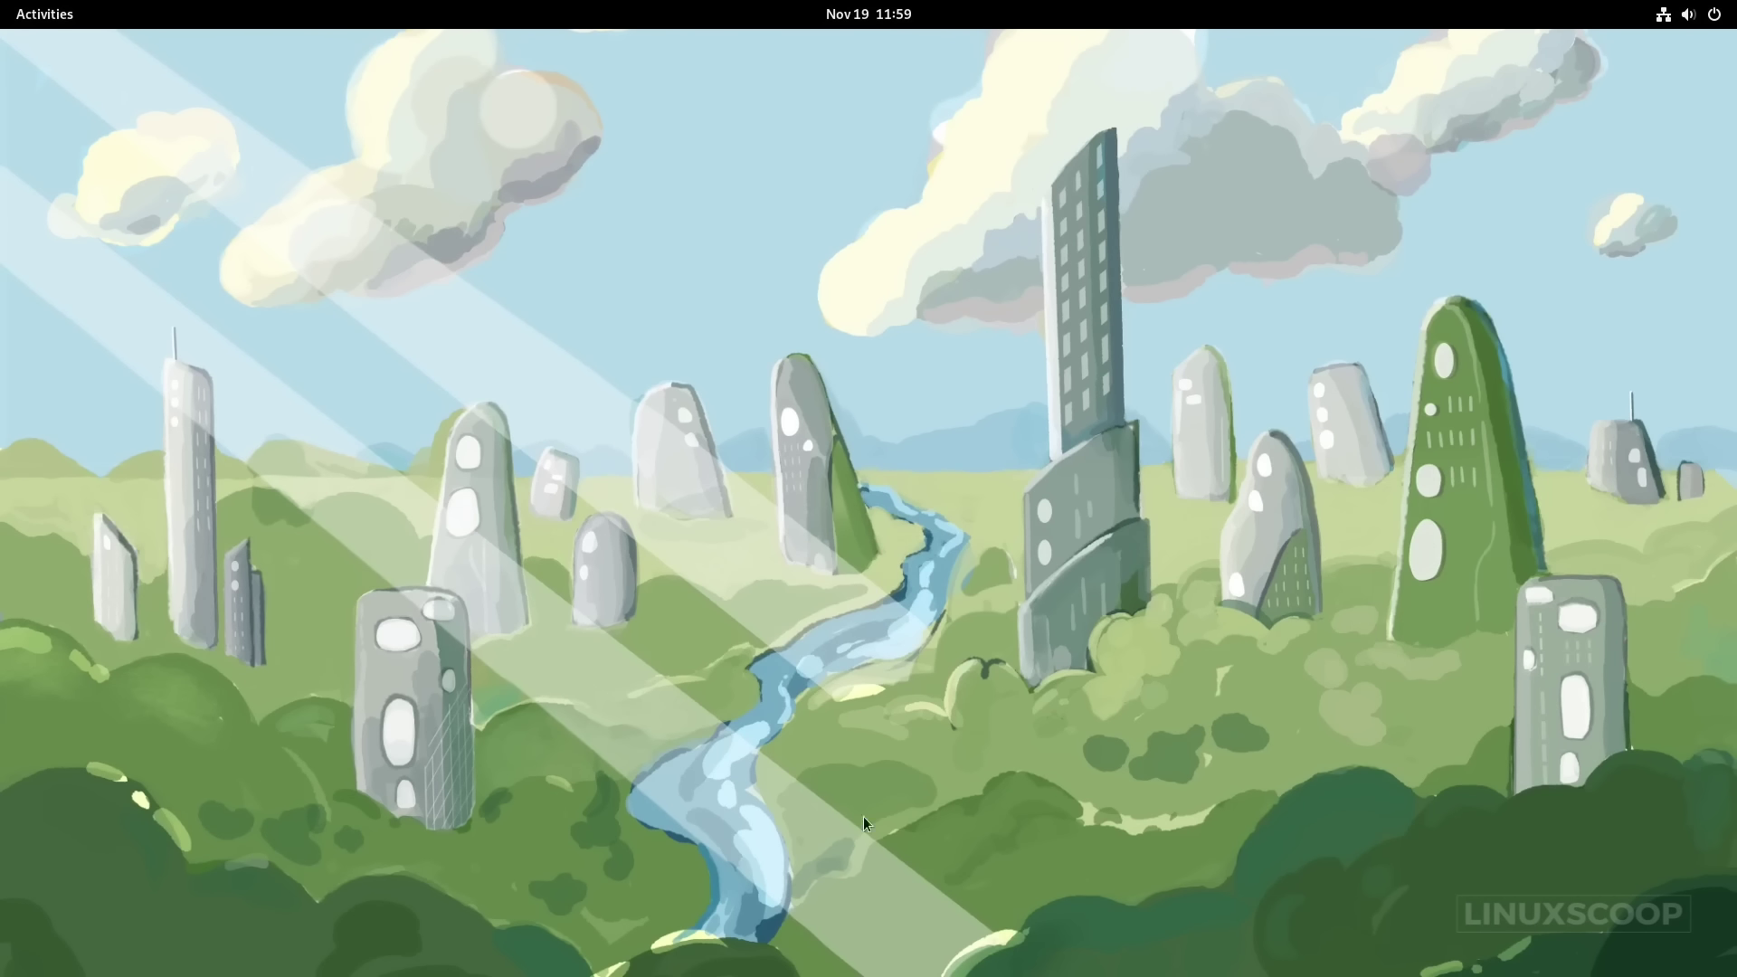
left_click_drag(687, 193, 1017, 226)
double_click(1097, 353)
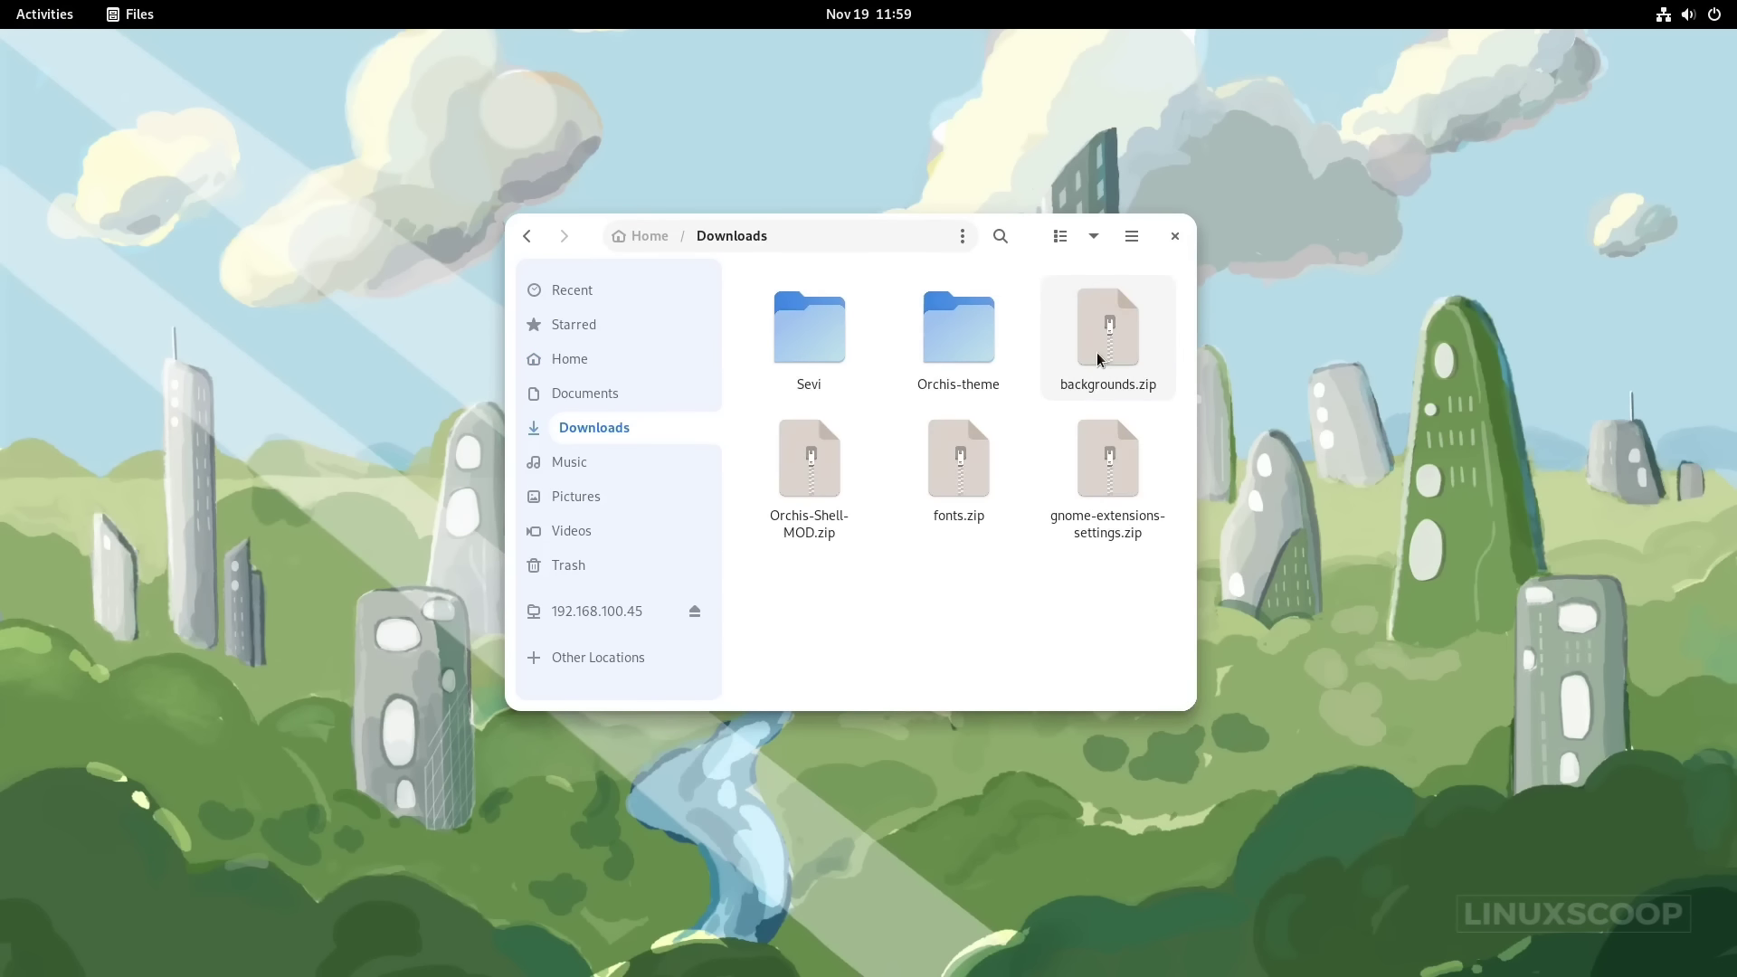
right_click(811, 479)
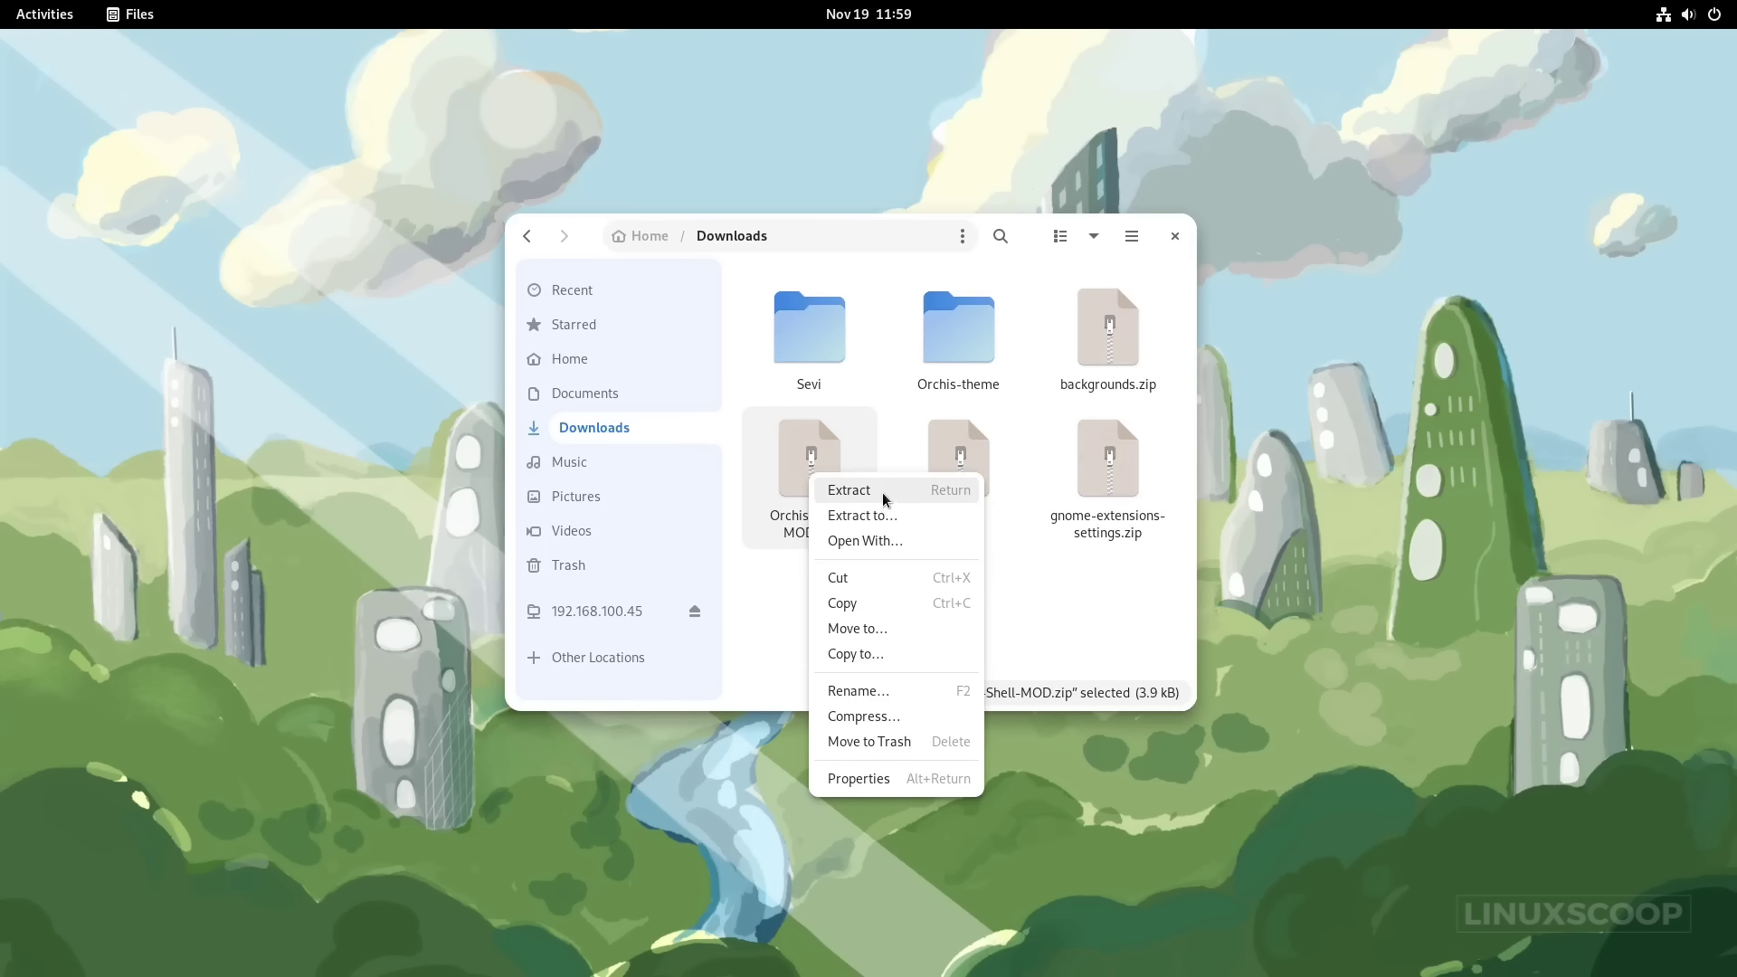
left_click(882, 492)
double_click(812, 613)
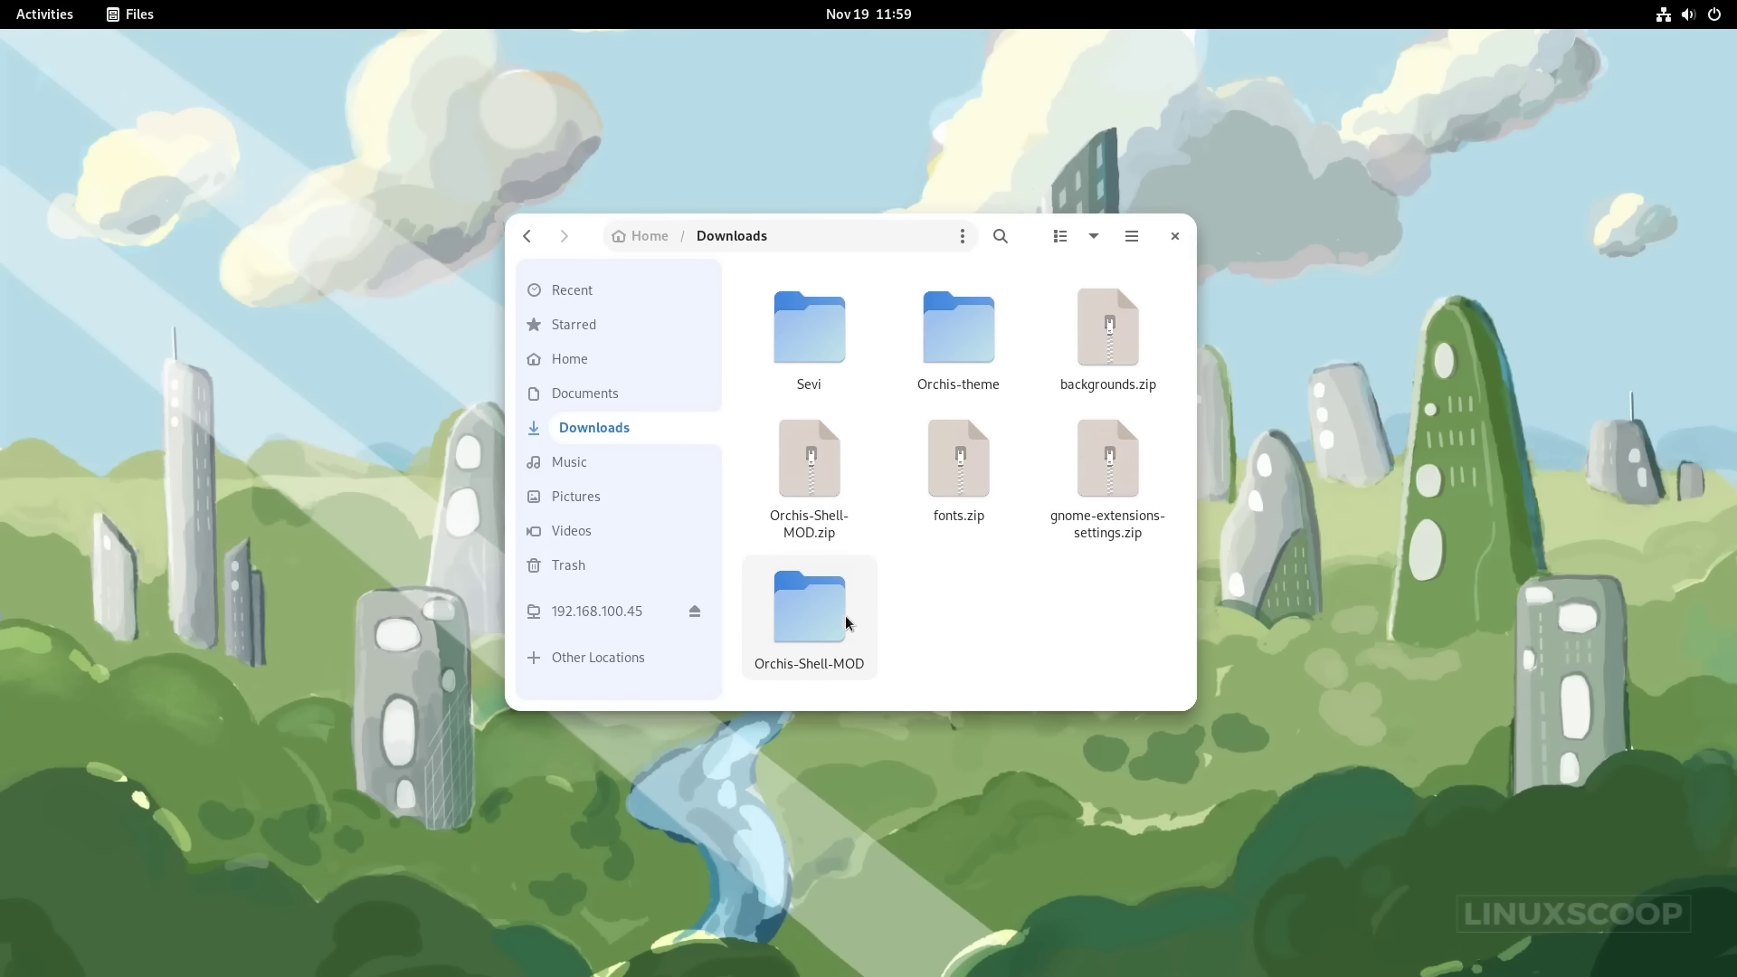
left_click(732, 235)
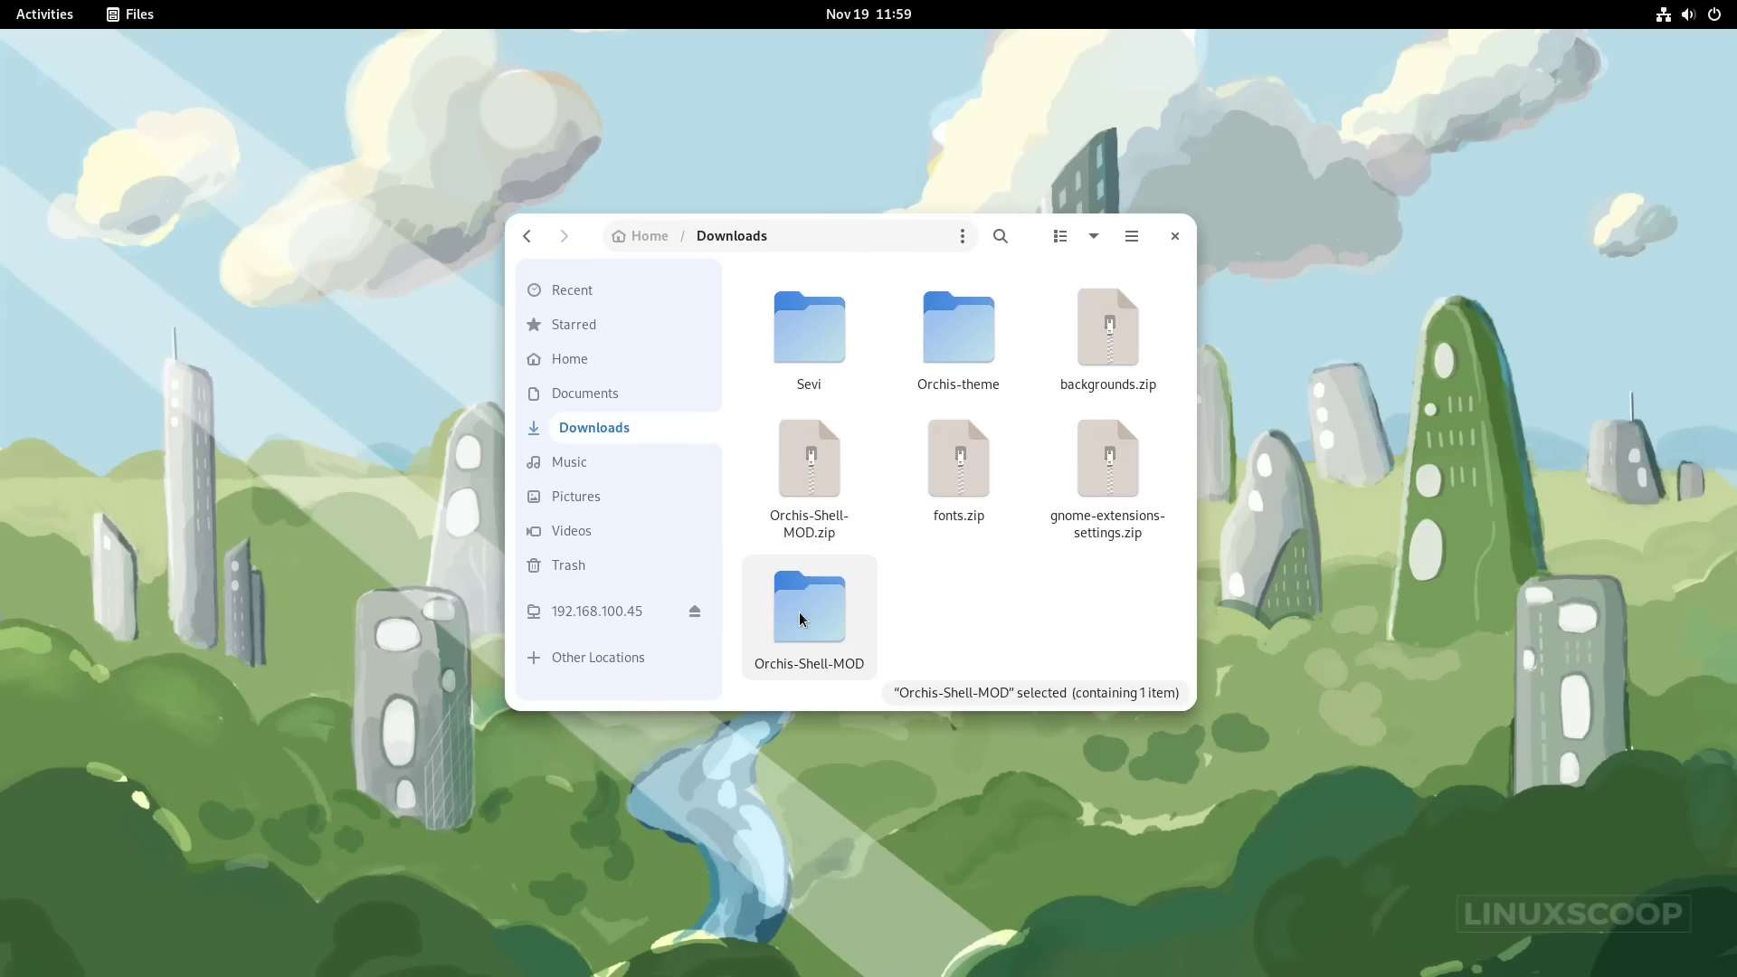
Copy the extracted Orchis-Shell-MOD folder from Downloads into the hidden .themes folder in Home.
right_click(806, 615)
left_click(827, 693)
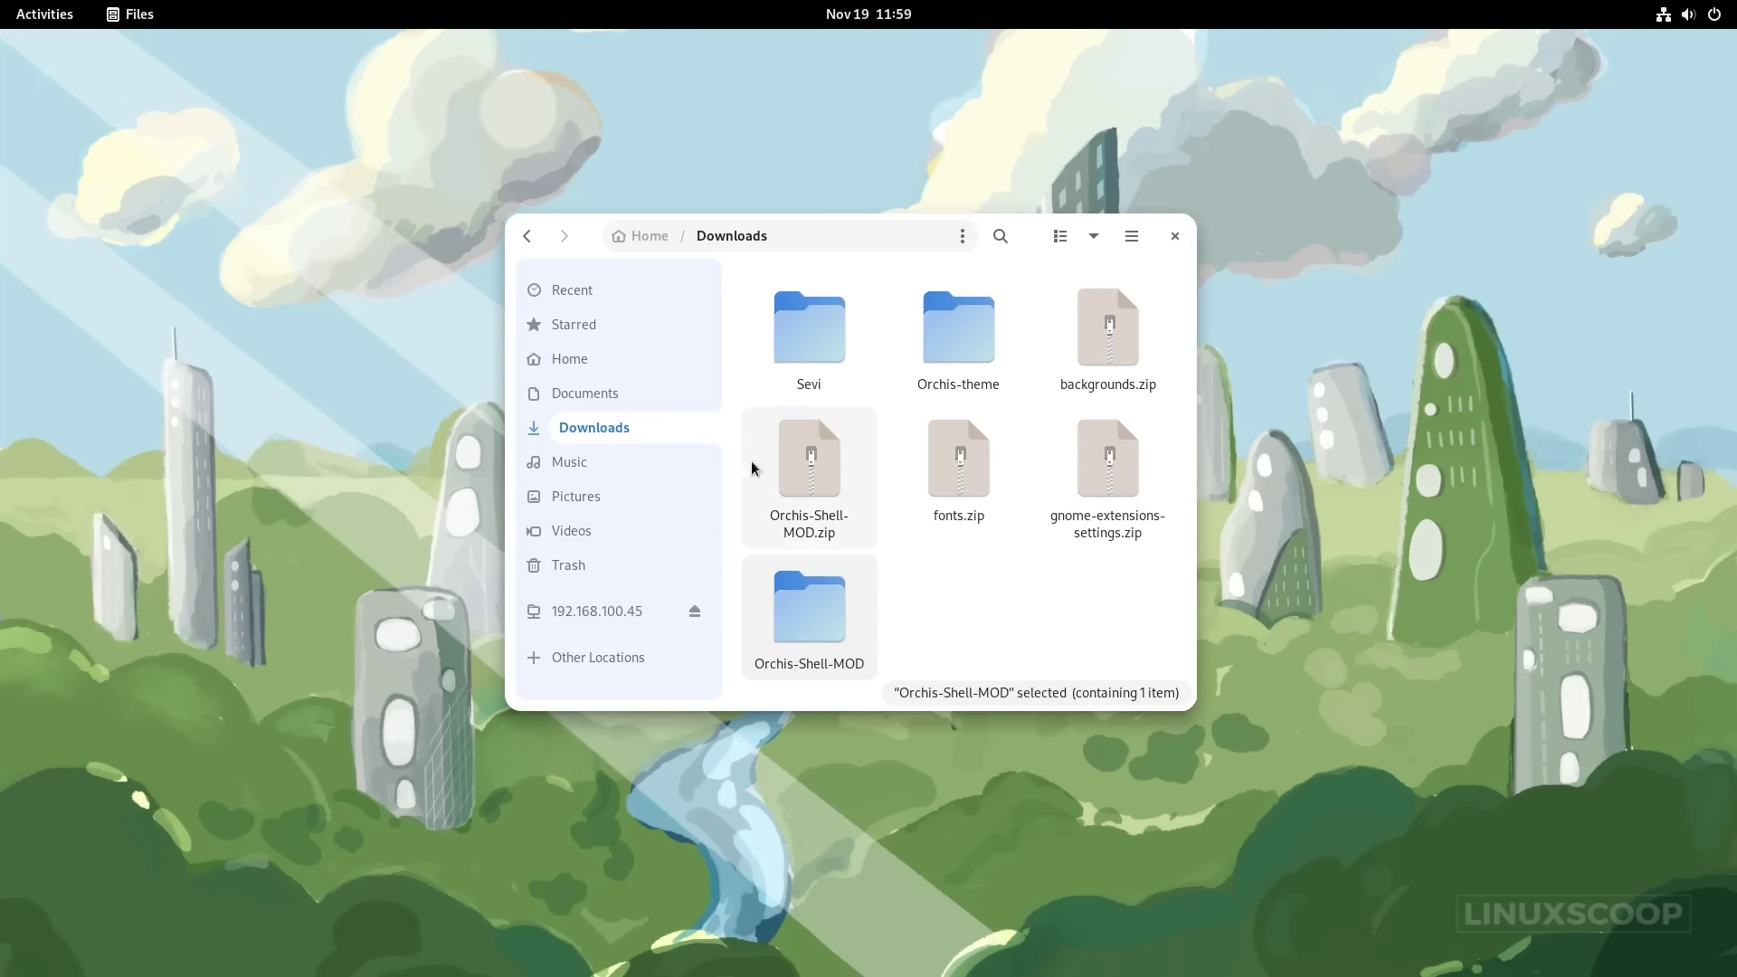
left_click(608, 354)
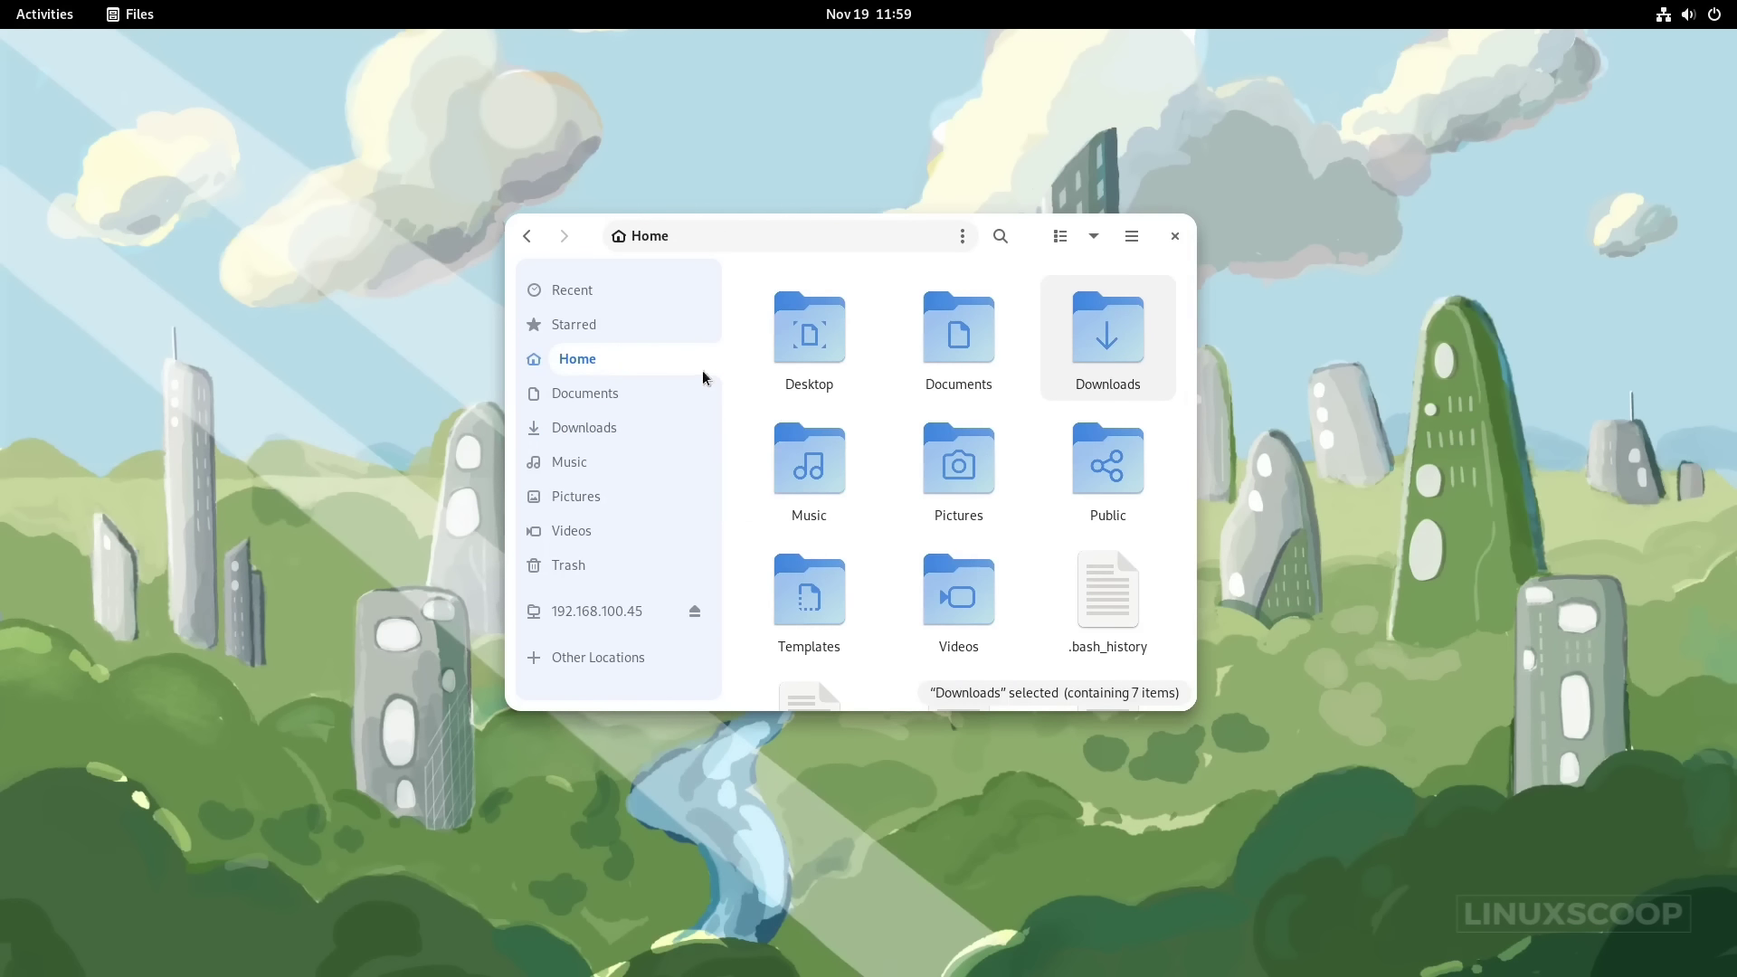
left_click(1131, 236)
left_click(1113, 458)
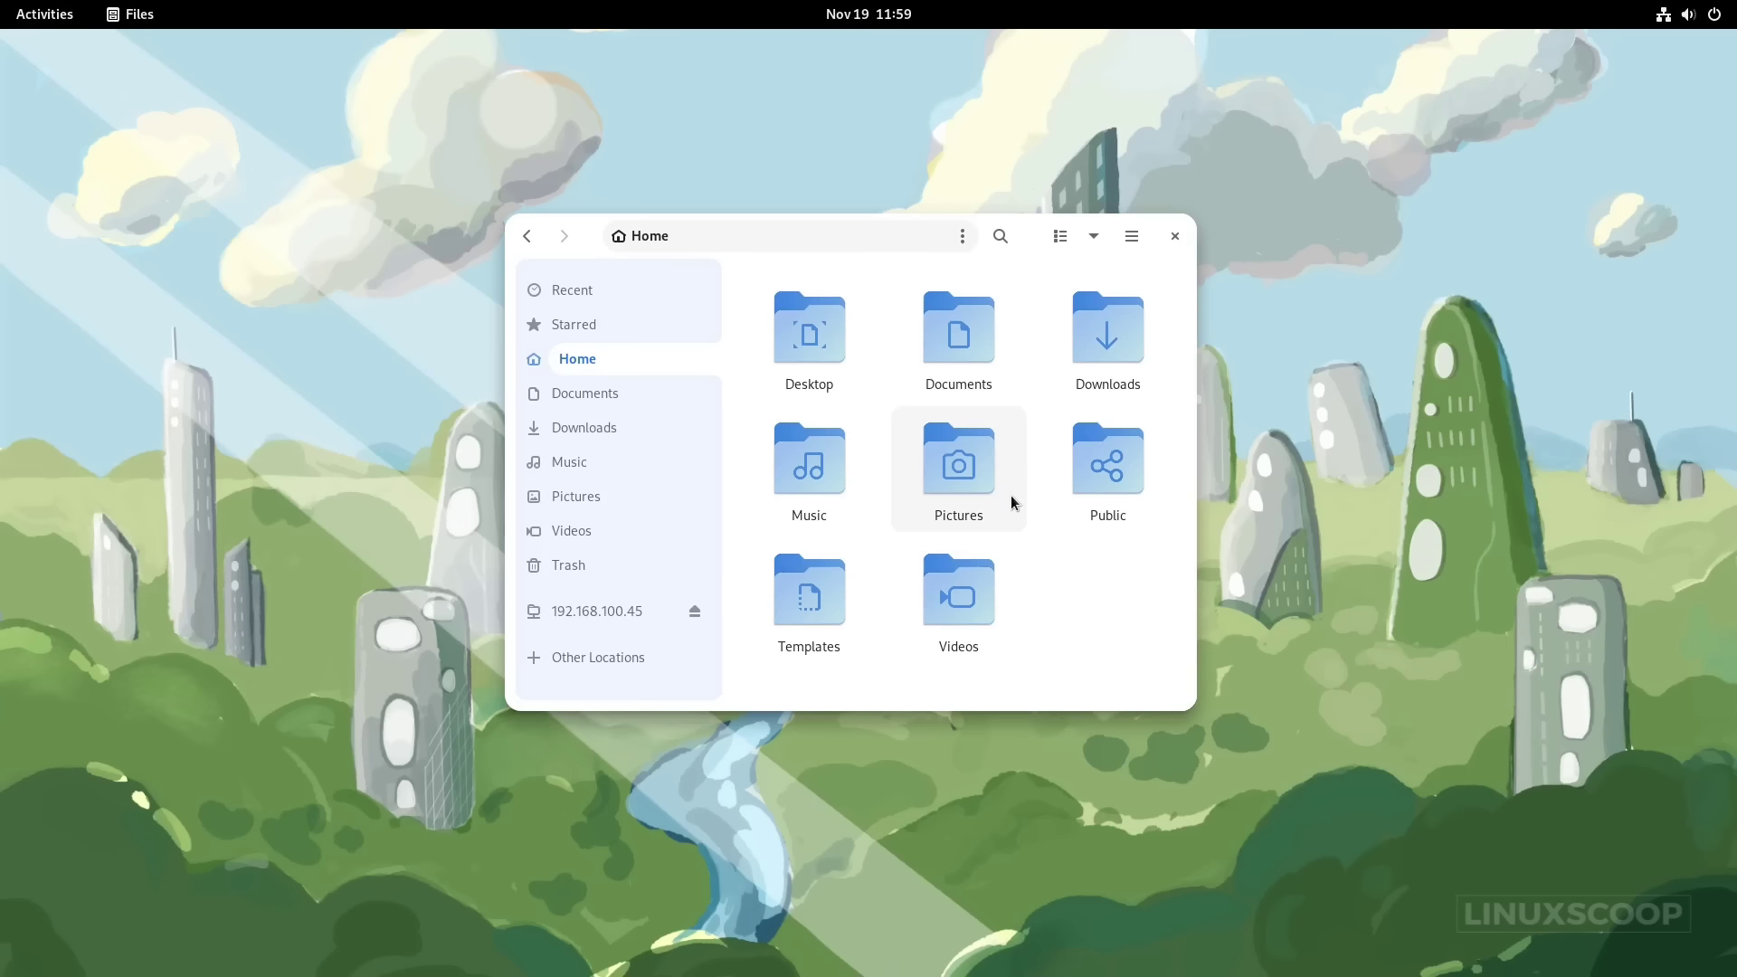
left_click(1129, 240)
left_click(1099, 457)
scroll(1024, 505, "down", 5)
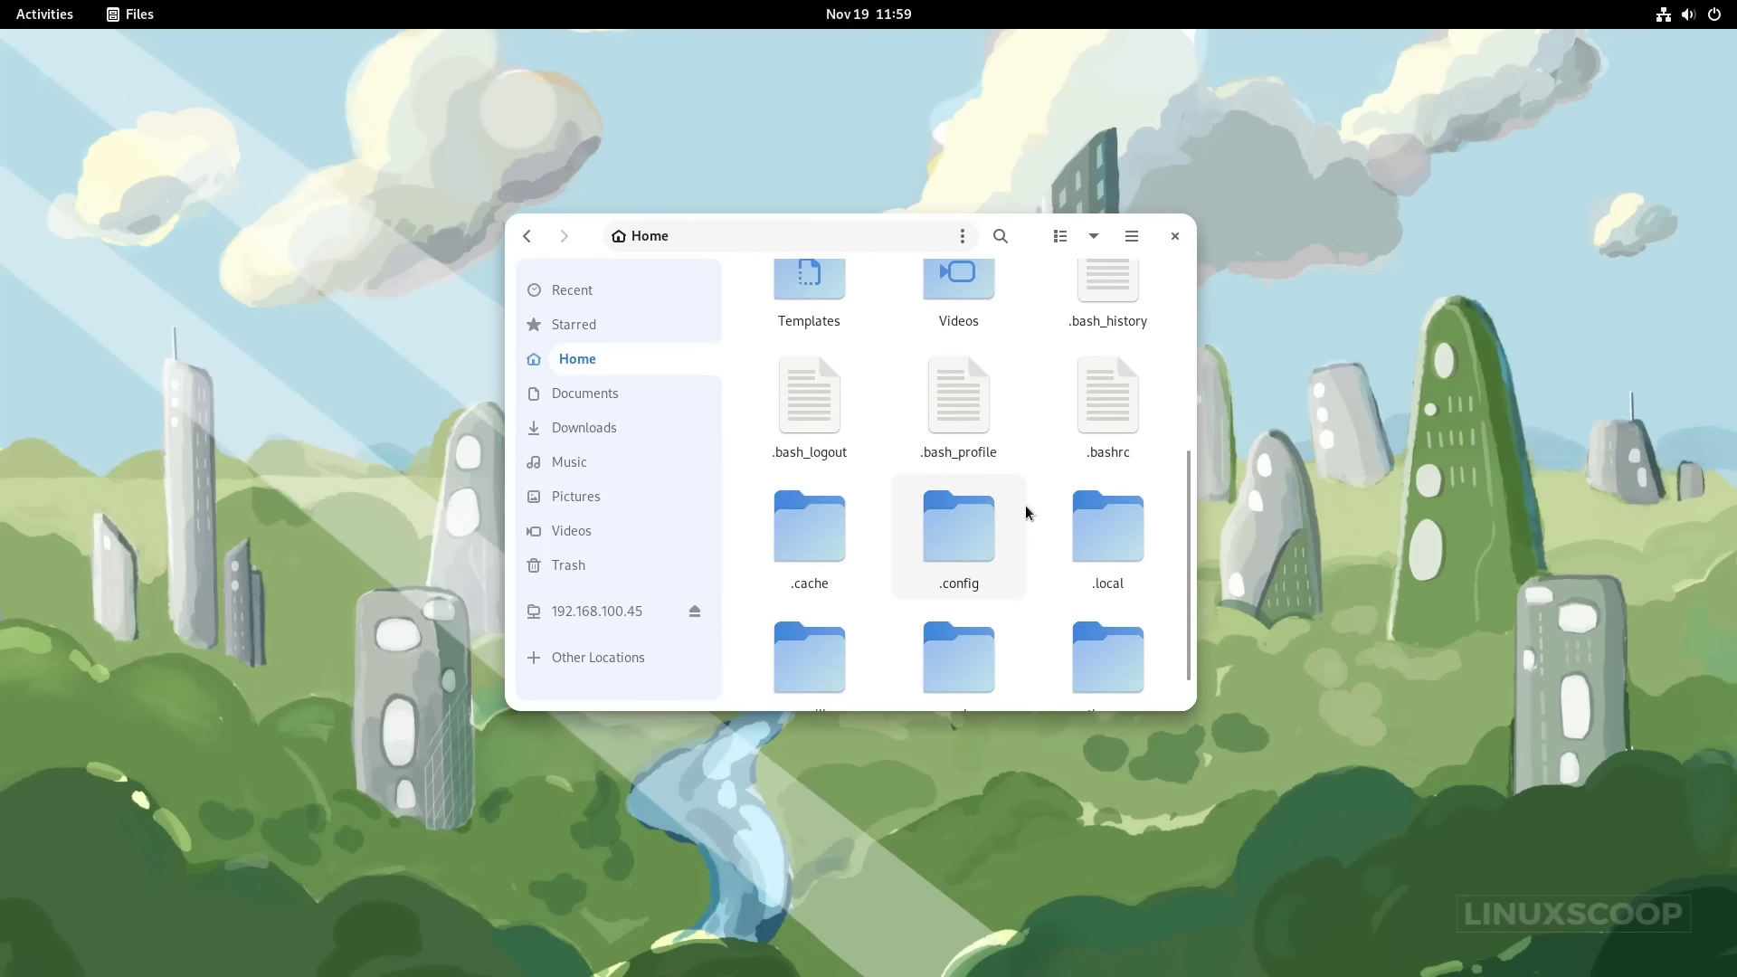
double_click(1083, 608)
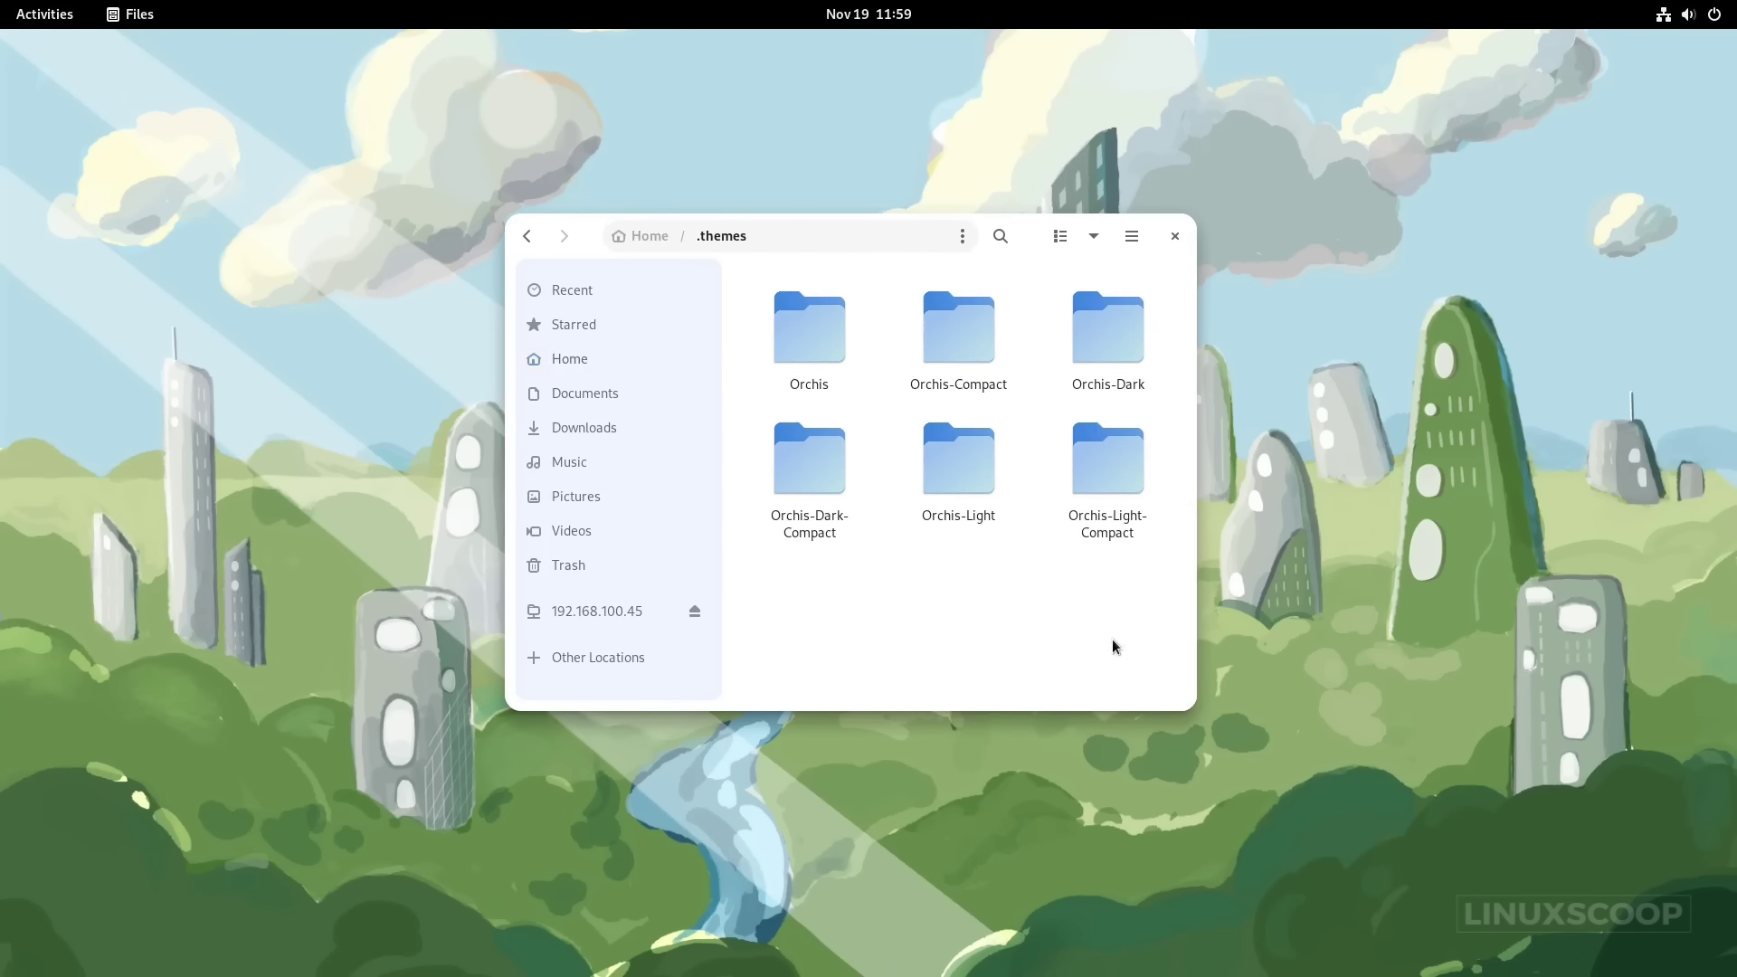
right_click(984, 569)
left_click(1039, 655)
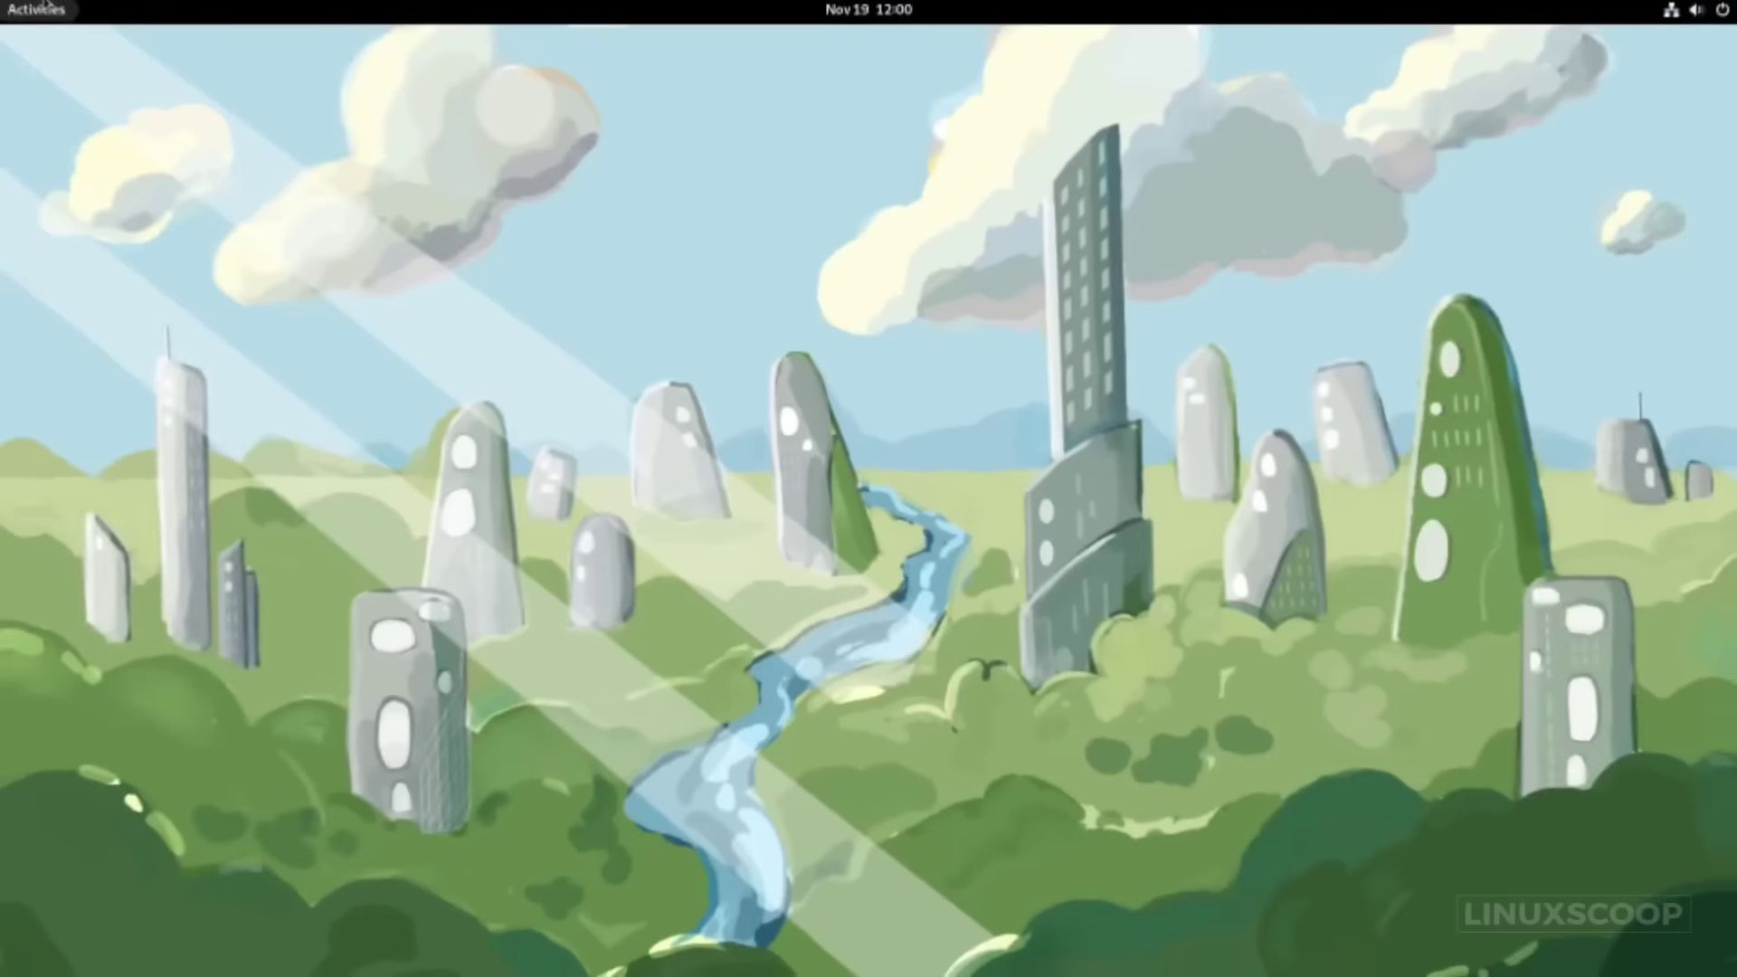
Open the file manager and extract fonts.zip in the Downloads folder.
key("super")
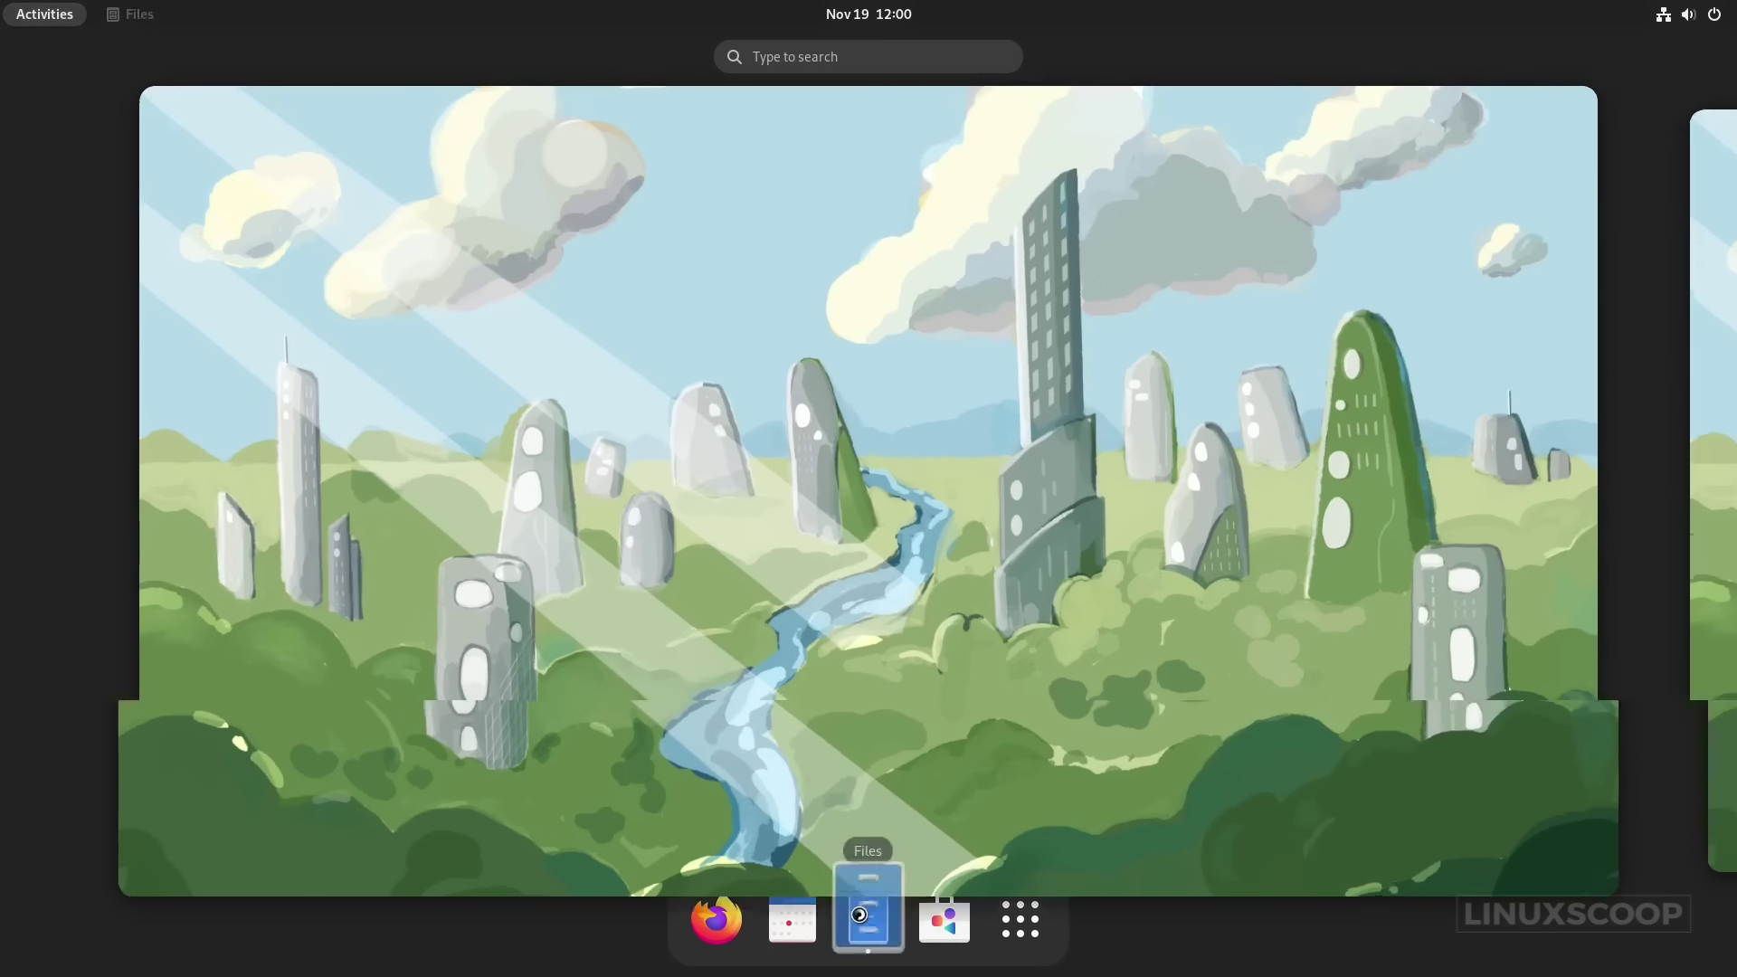
left_click(869, 916)
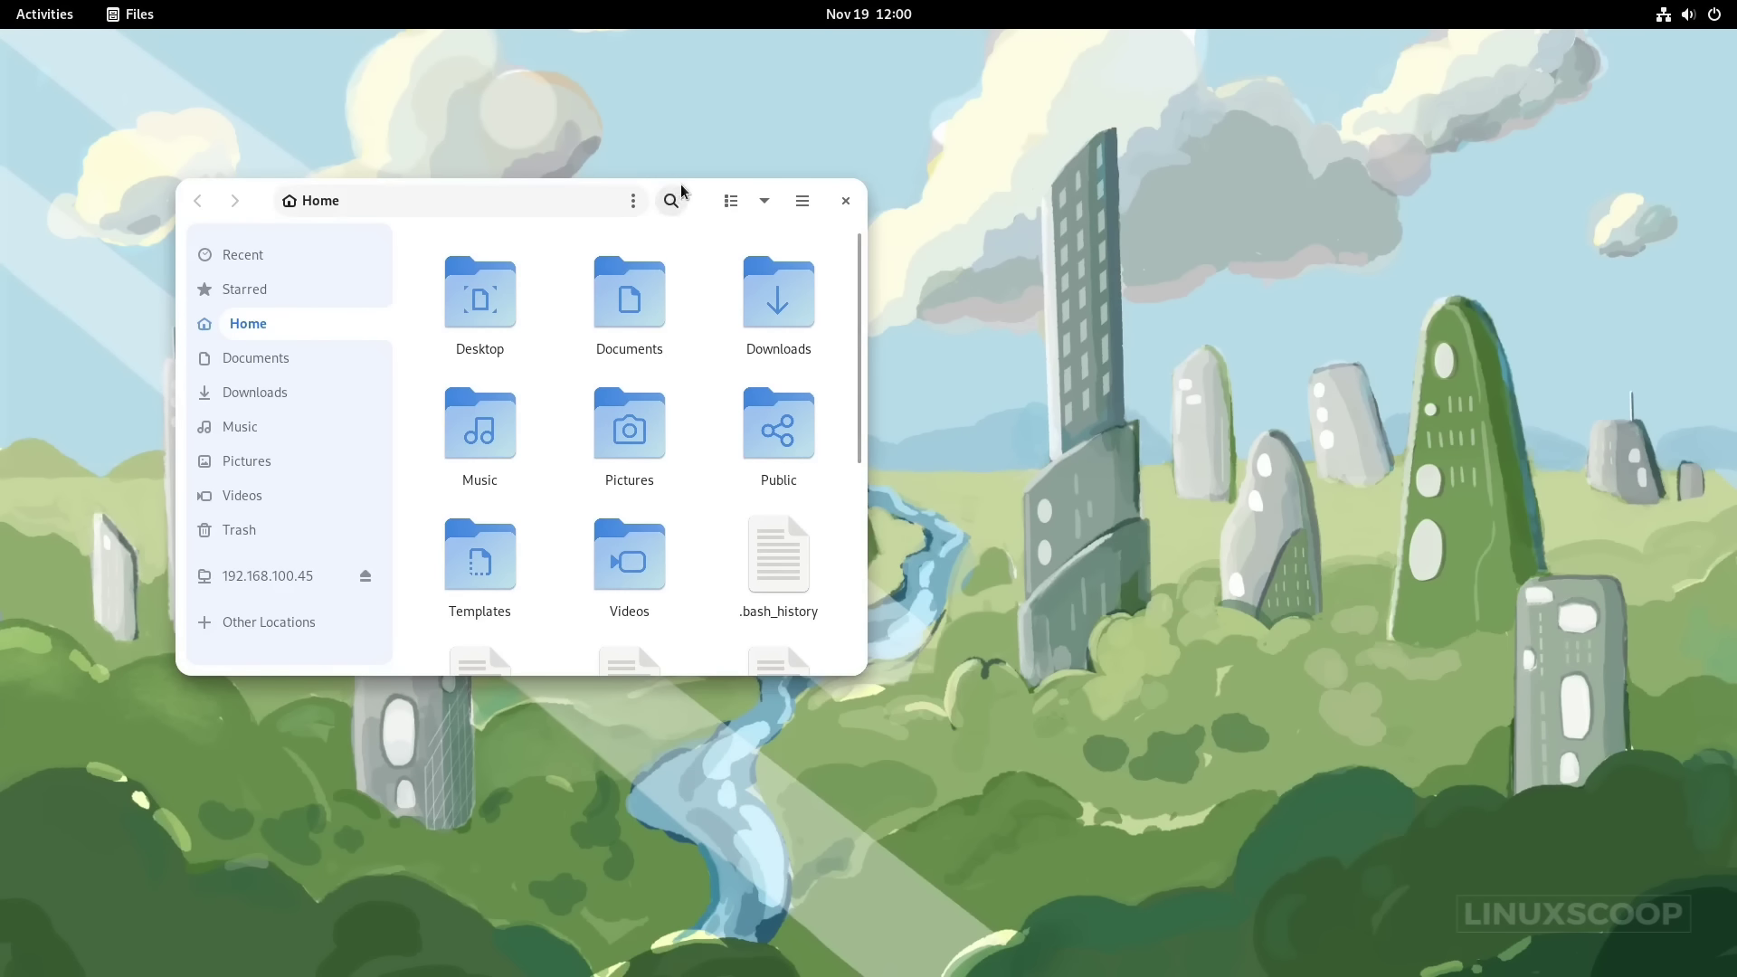
left_click_drag(707, 177, 1007, 194)
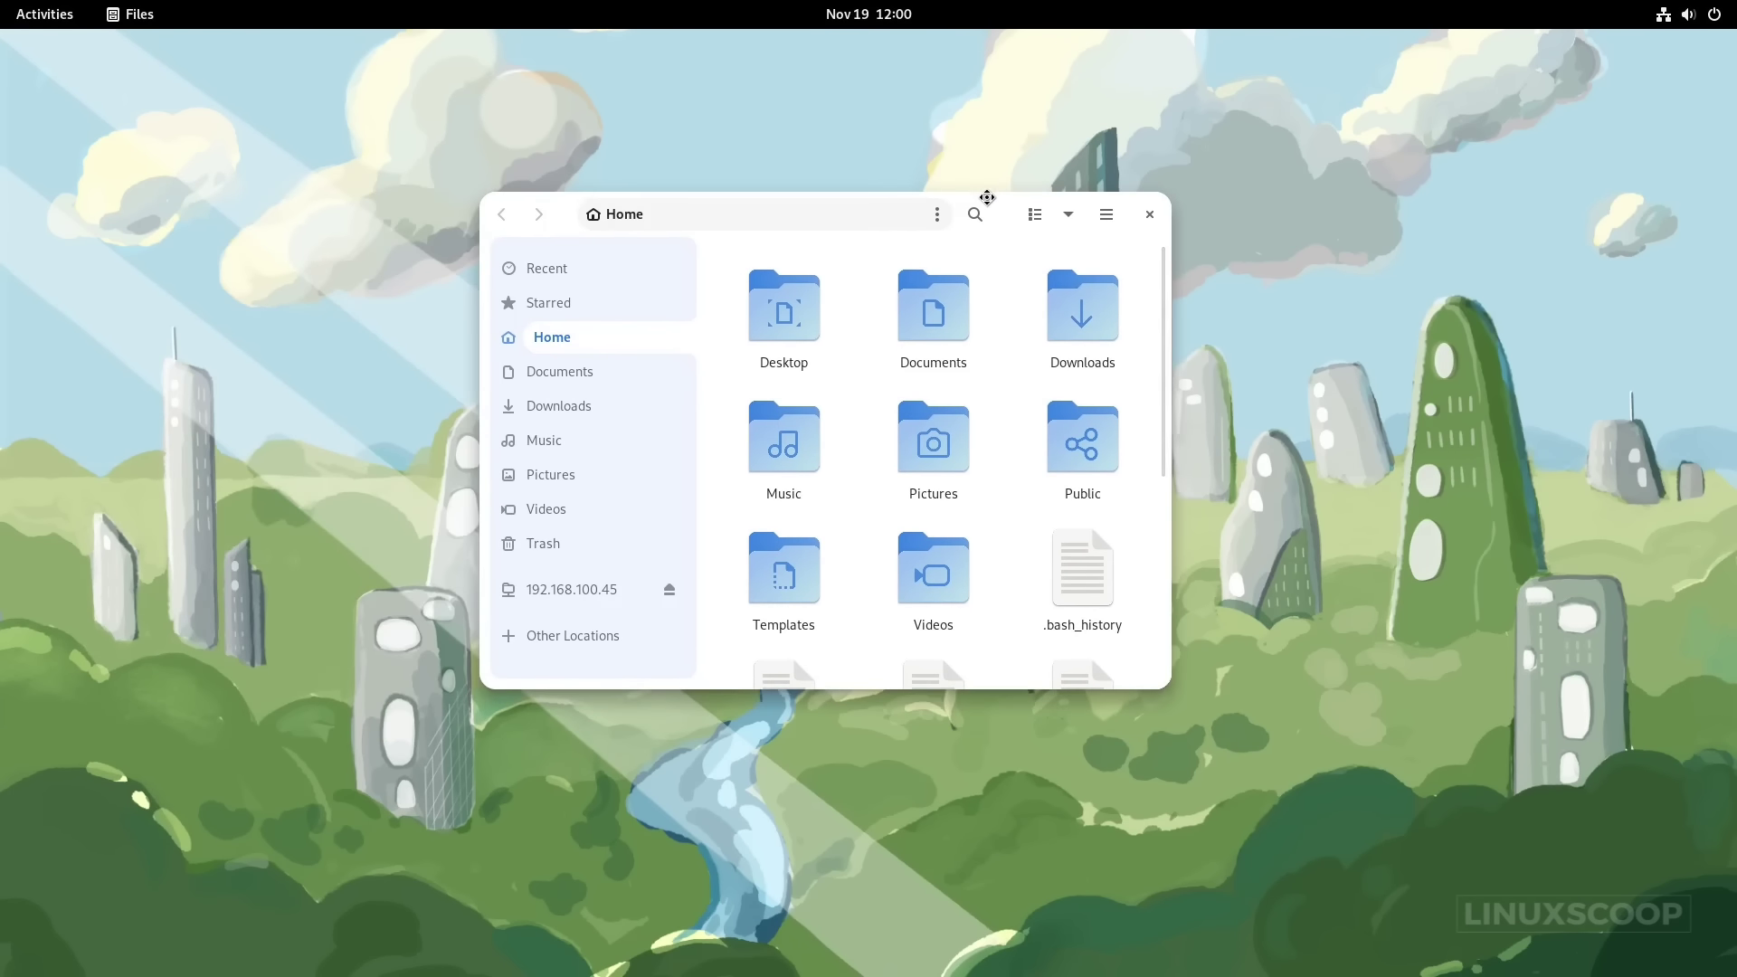
double_click(1068, 321)
right_click(965, 448)
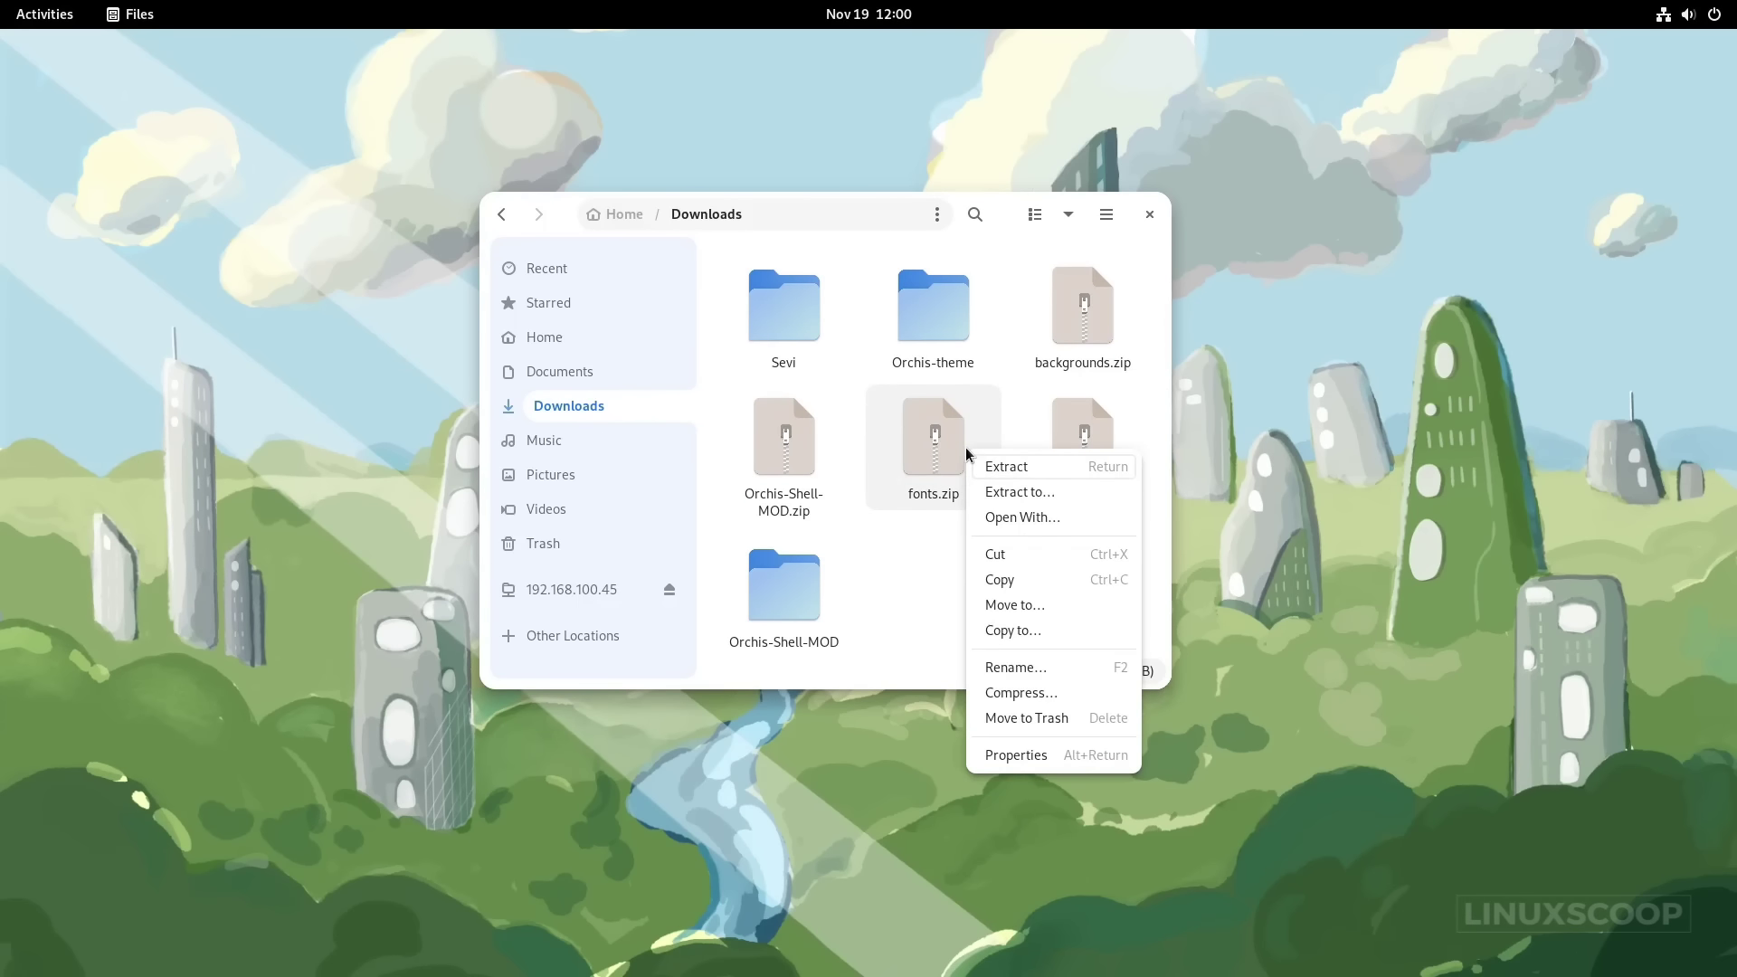
left_click(995, 467)
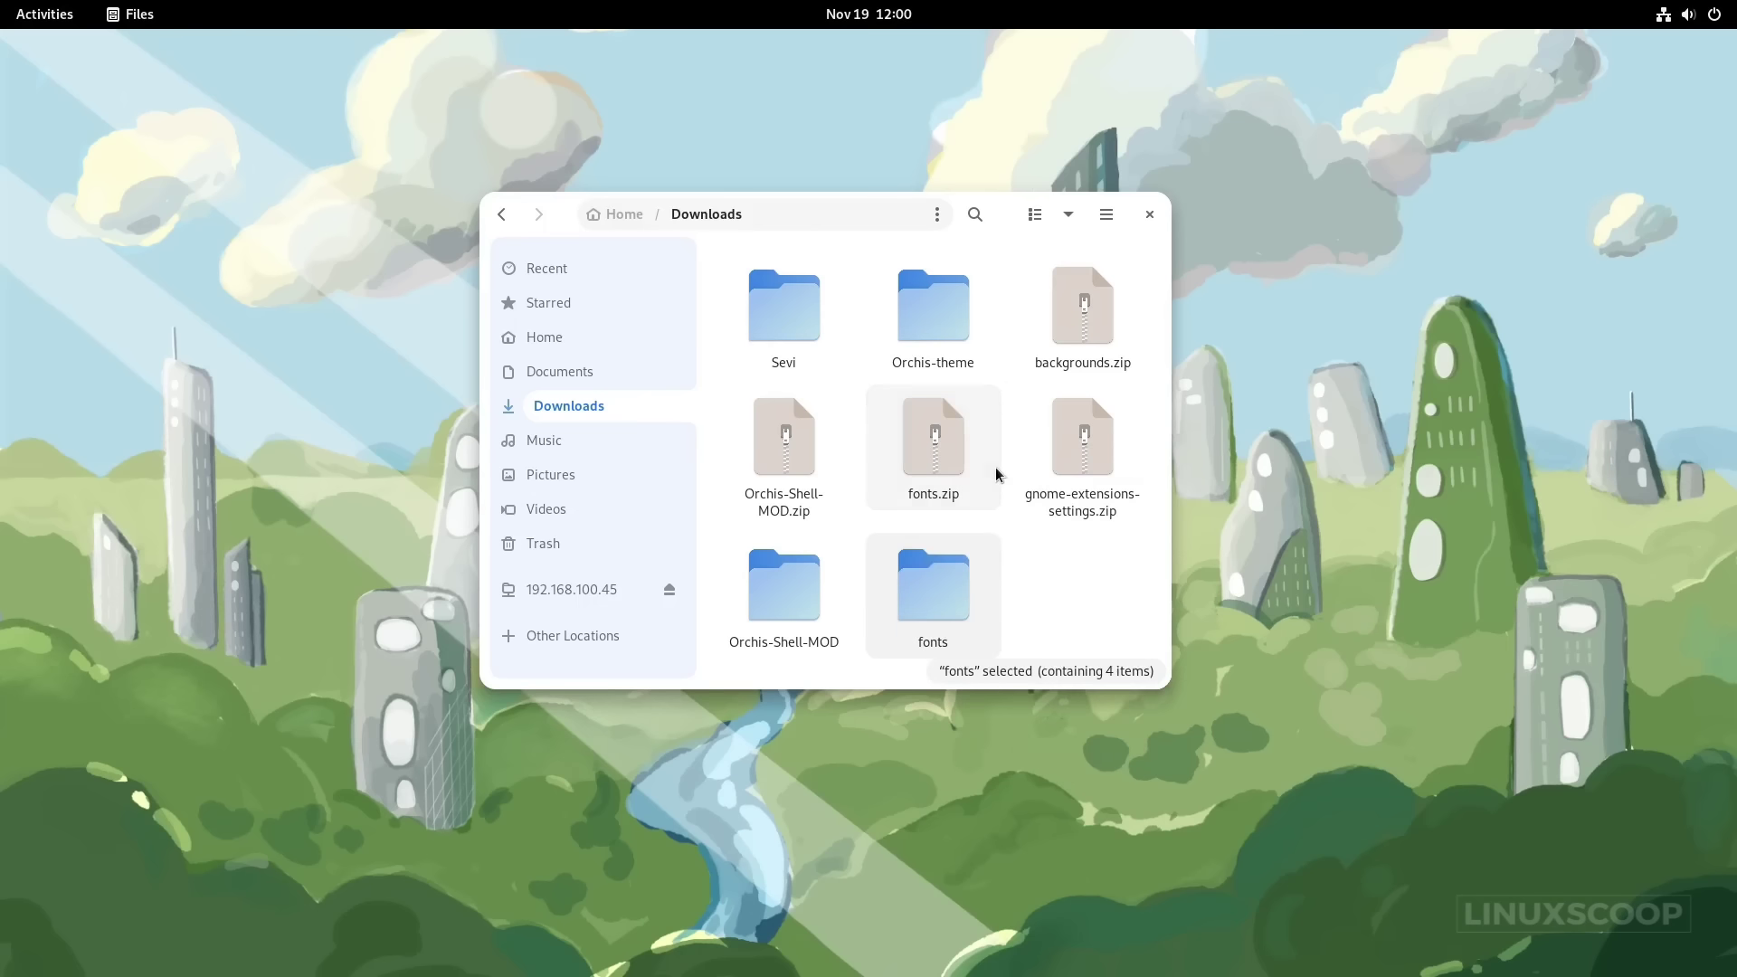
Open Home in a second window and go to its .local/share folder.
right_click(573, 347)
left_click(552, 342)
right_click(550, 342)
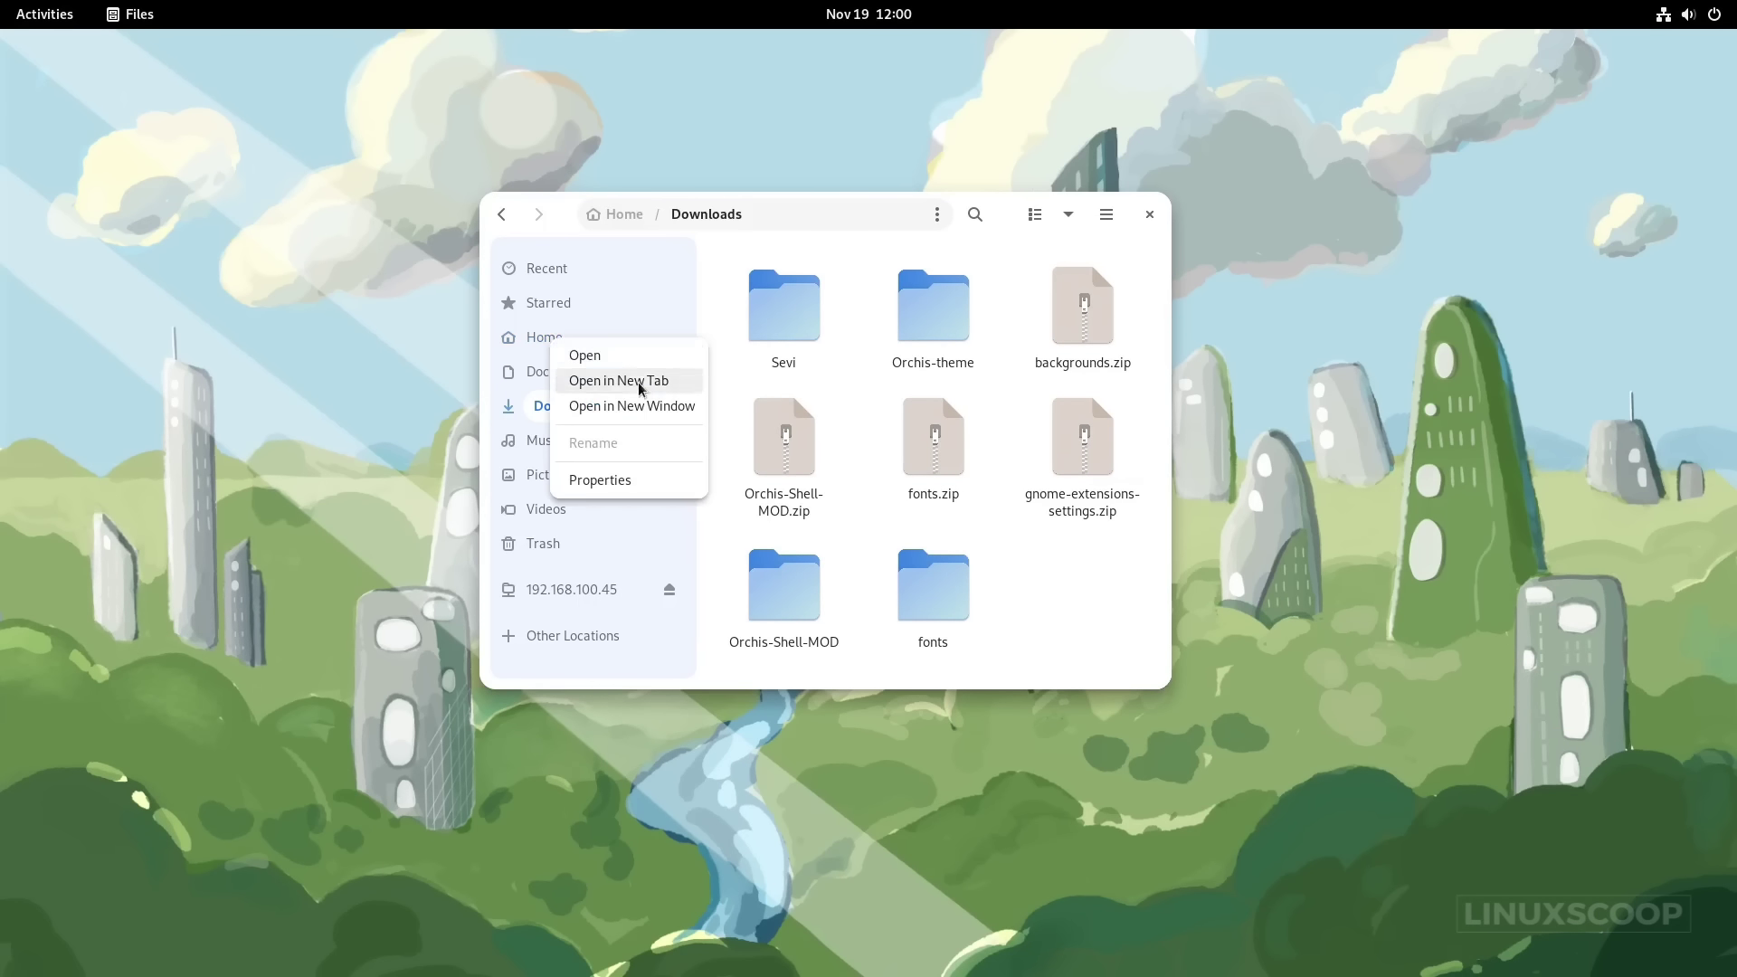
left_click(653, 402)
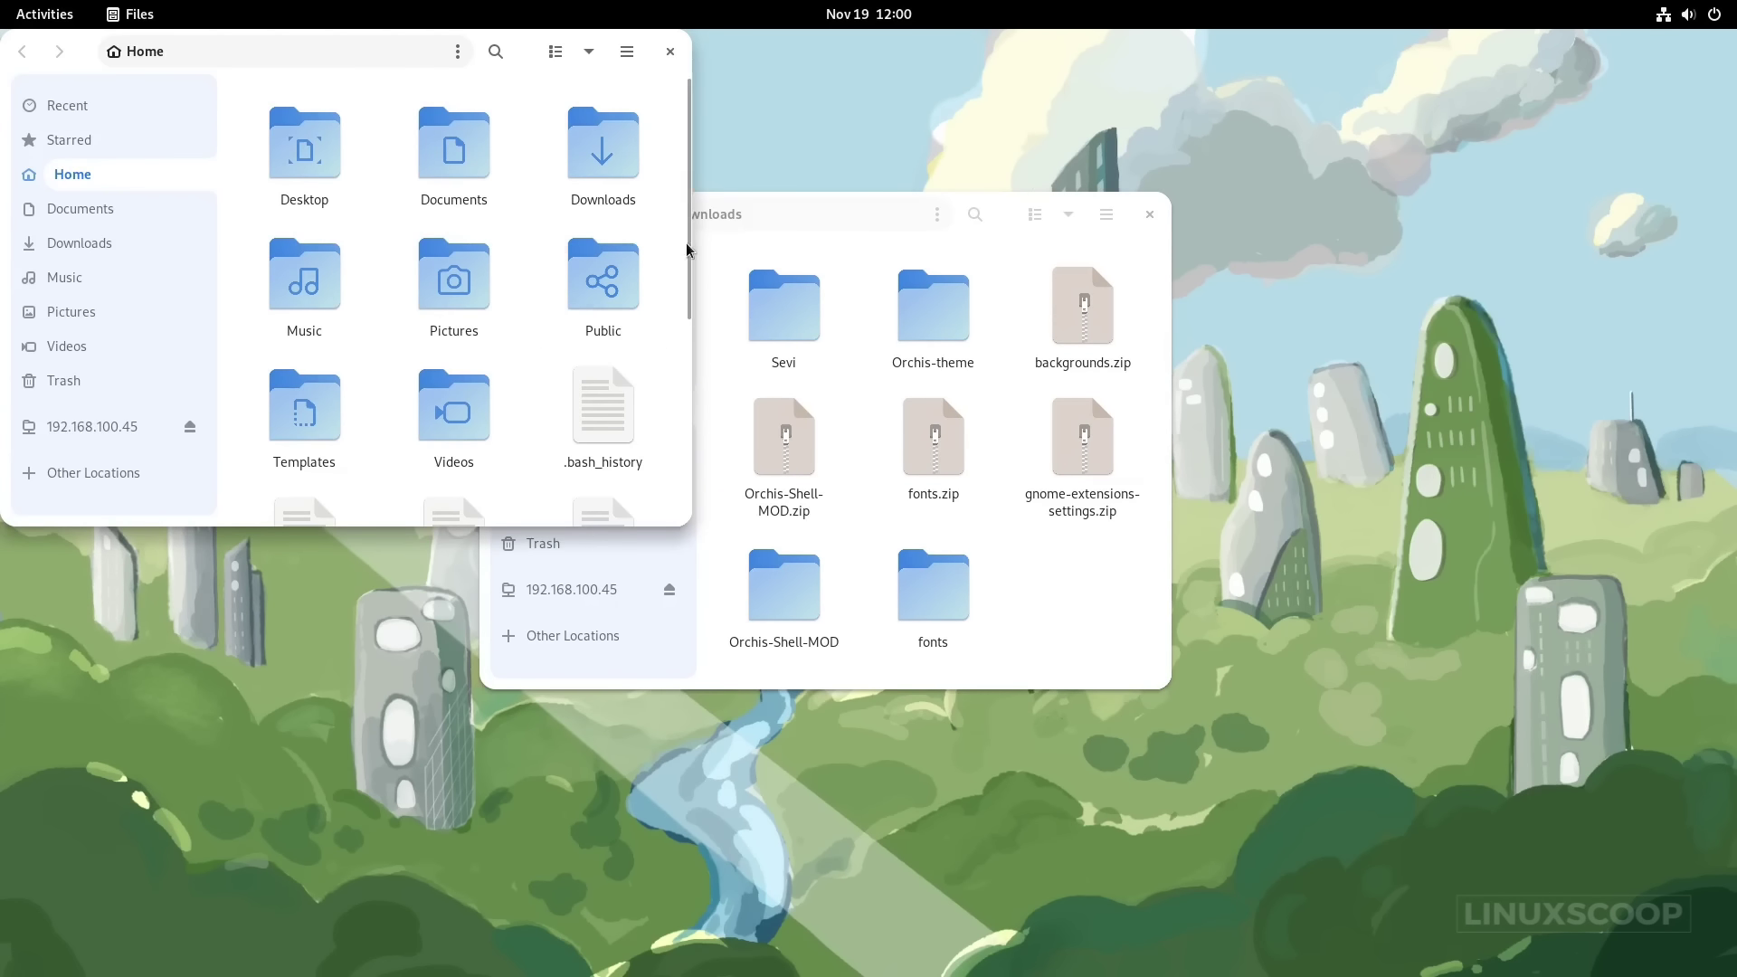
left_click_drag(686, 242, 673, 399)
double_click(592, 380)
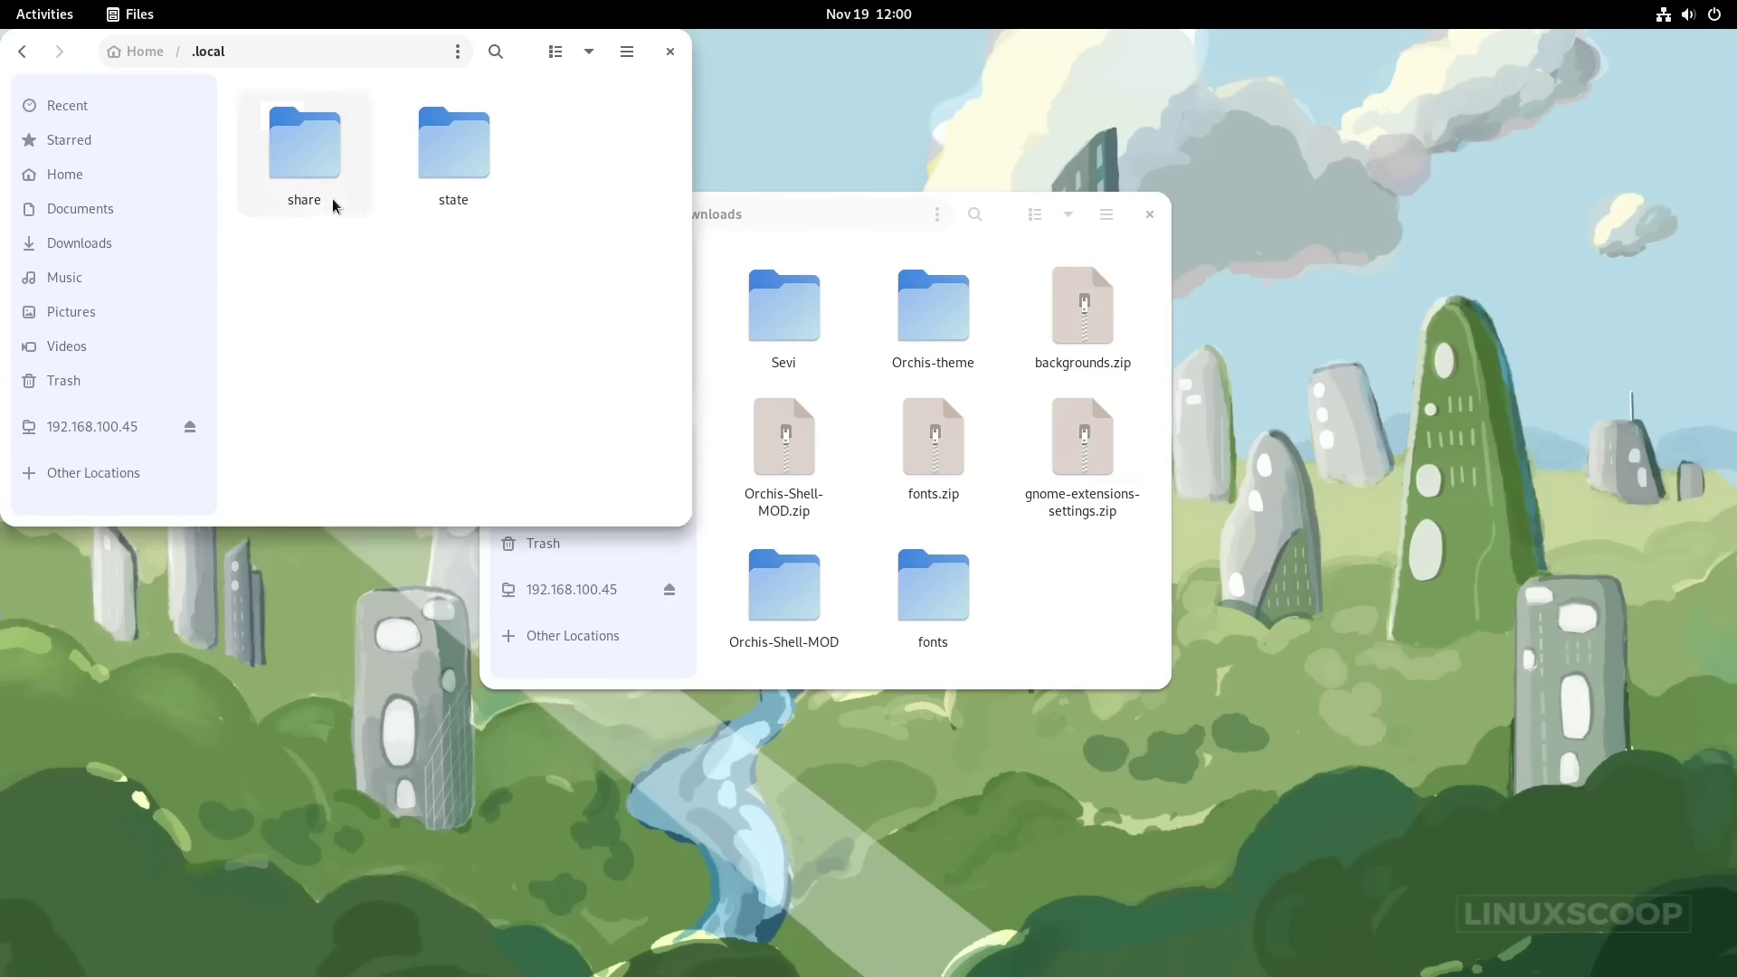
double_click(326, 190)
Copy the extracted fonts folder from Downloads and paste it into .local/share.
left_click(953, 602)
right_click(953, 603)
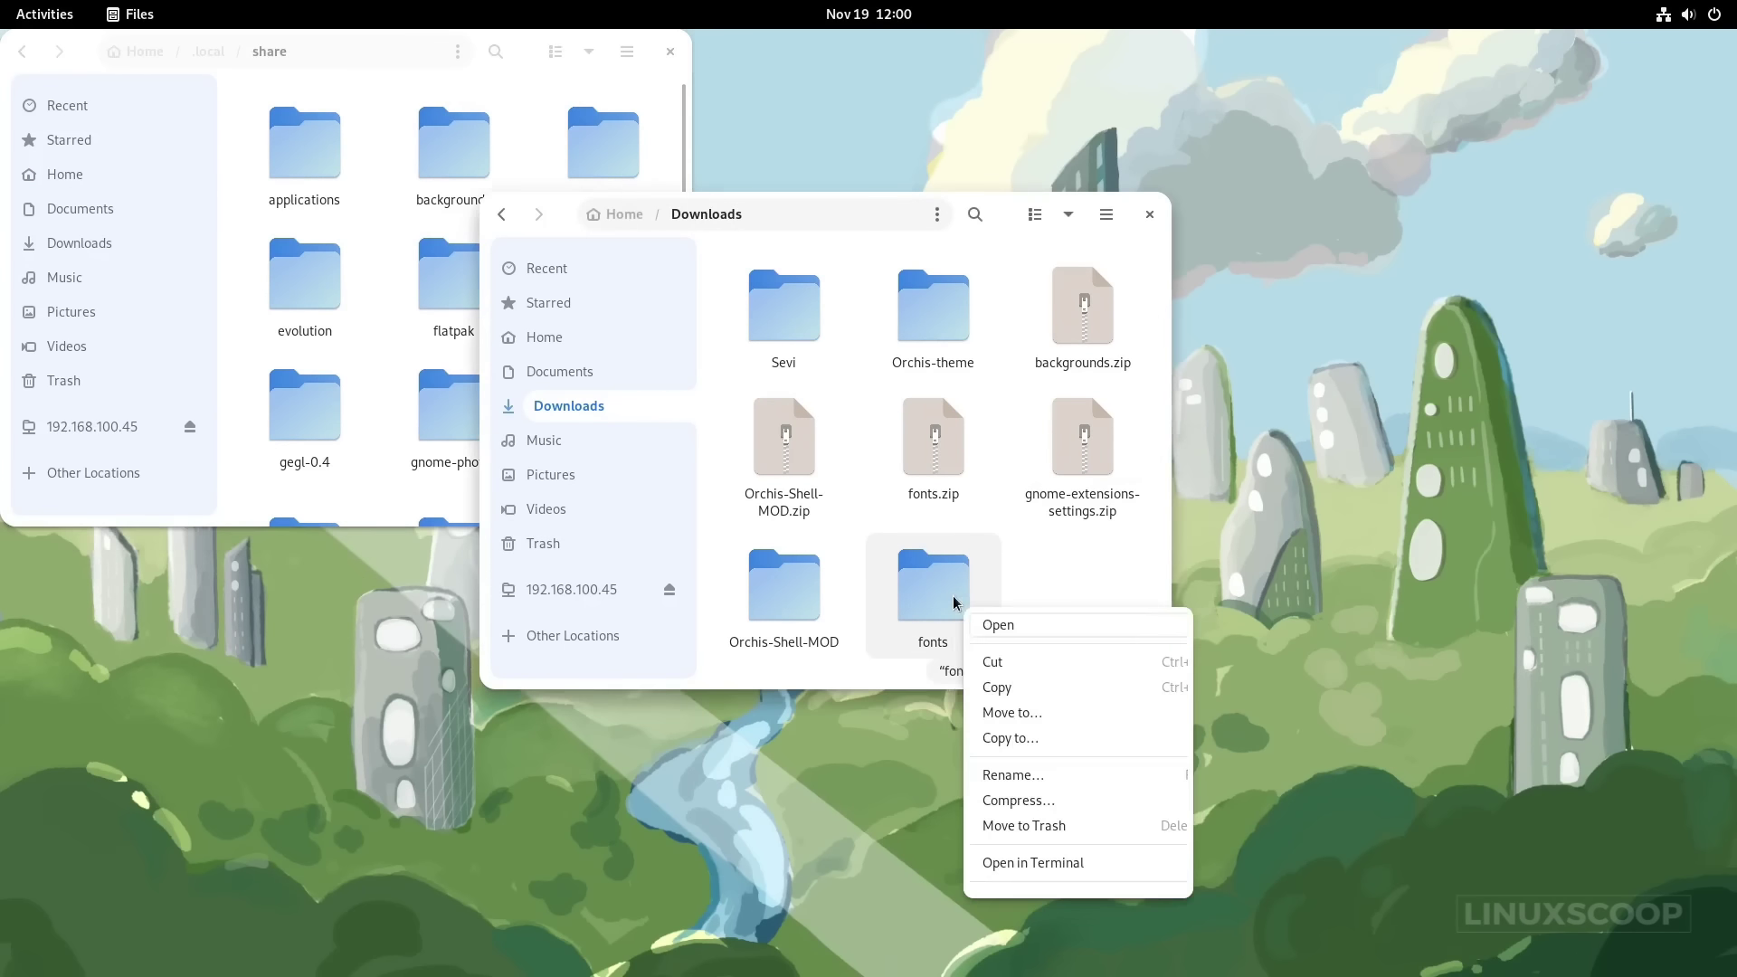
left_click(1008, 682)
left_click(365, 235)
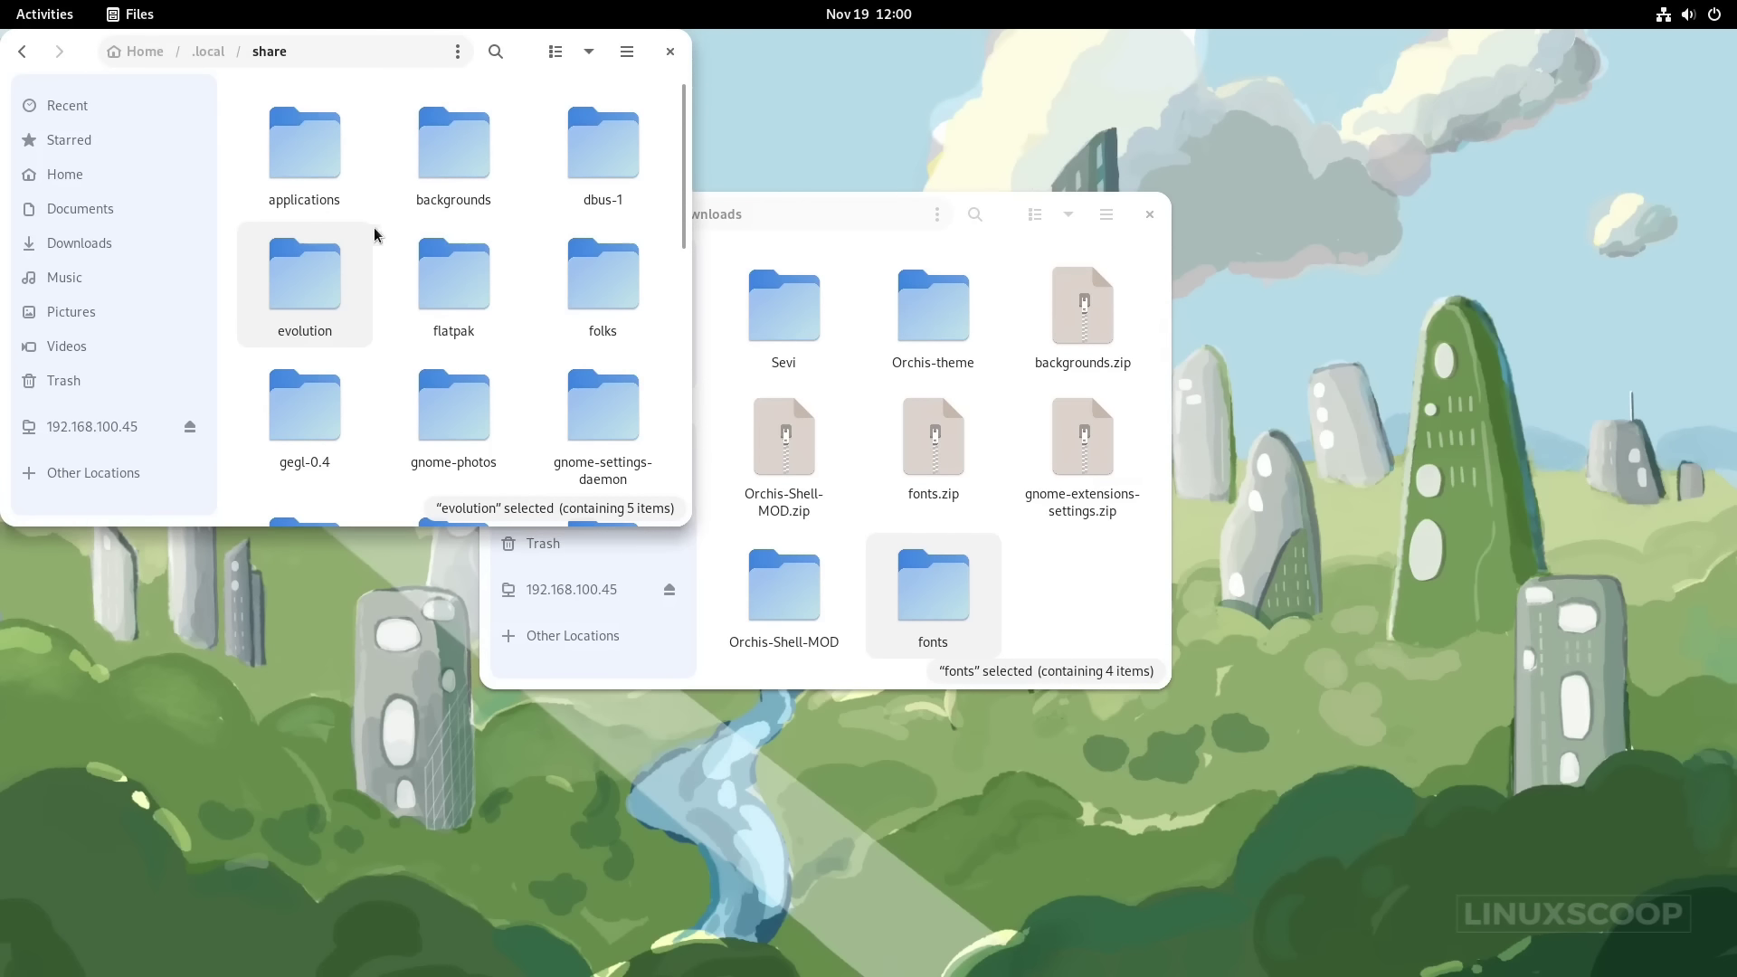
right_click(375, 200)
left_click(410, 280)
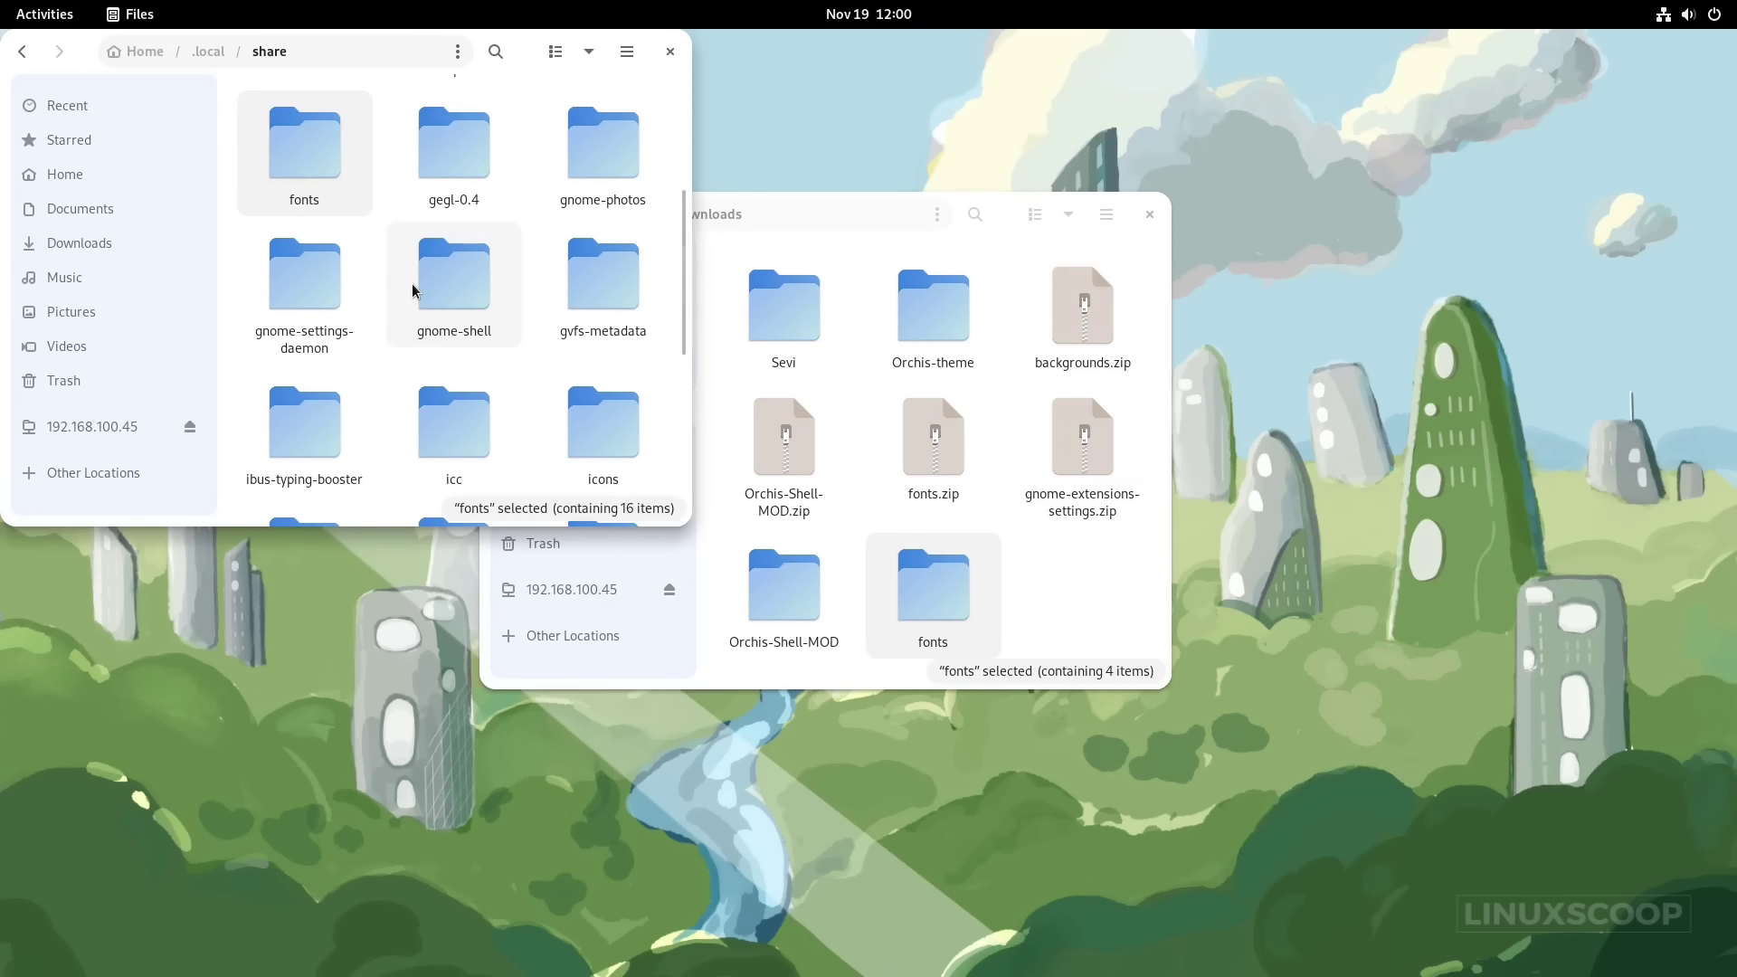
Check the contents of the pasted fonts folder and close both file manager windows.
double_click(318, 165)
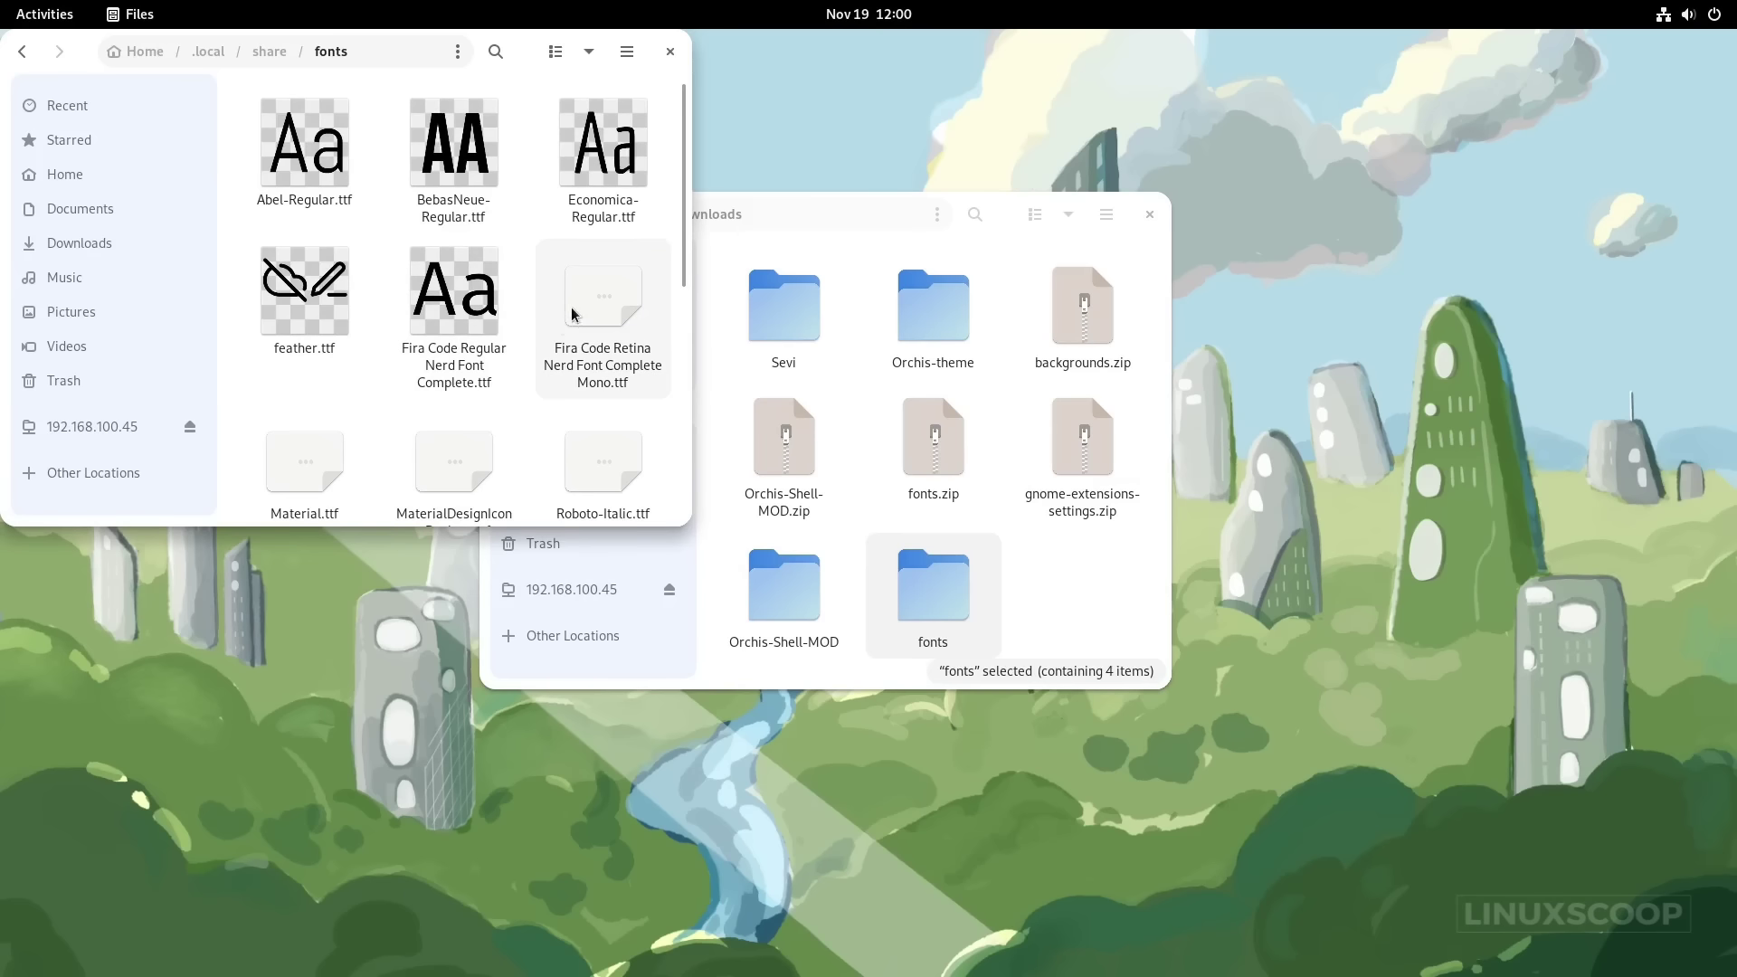
left_click(670, 52)
left_click(1151, 217)
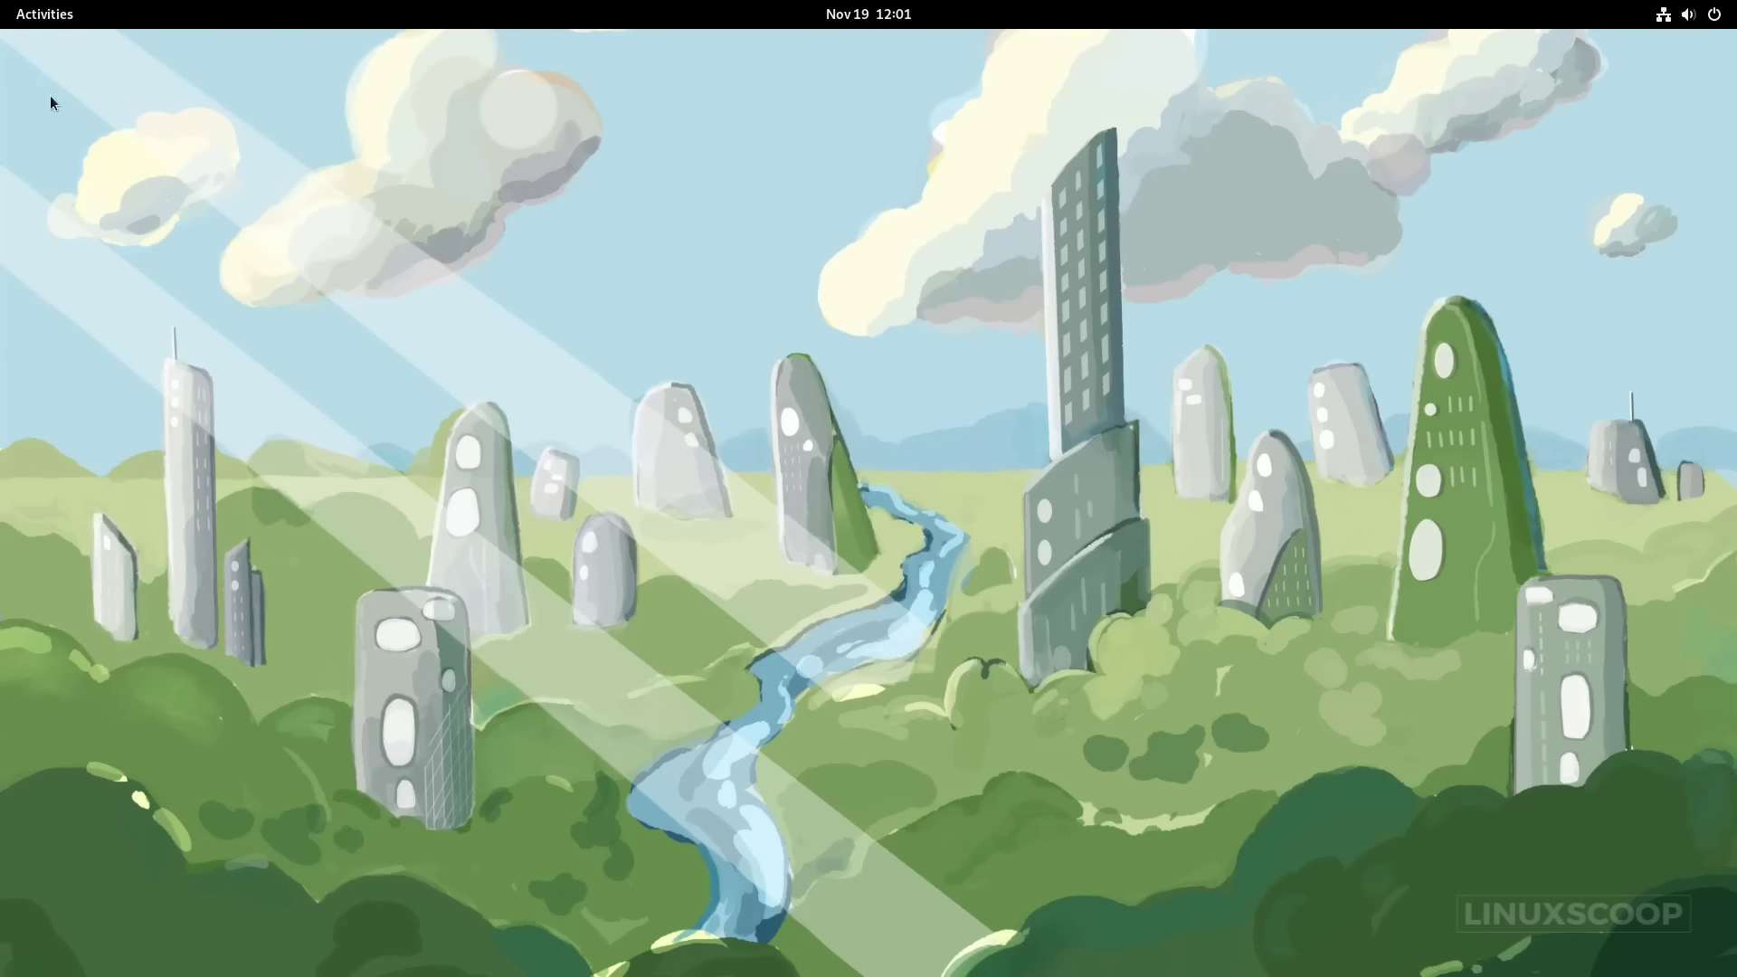
Open the file manager and extract backgrounds.zip in the Downloads folder.
left_click(33, 25)
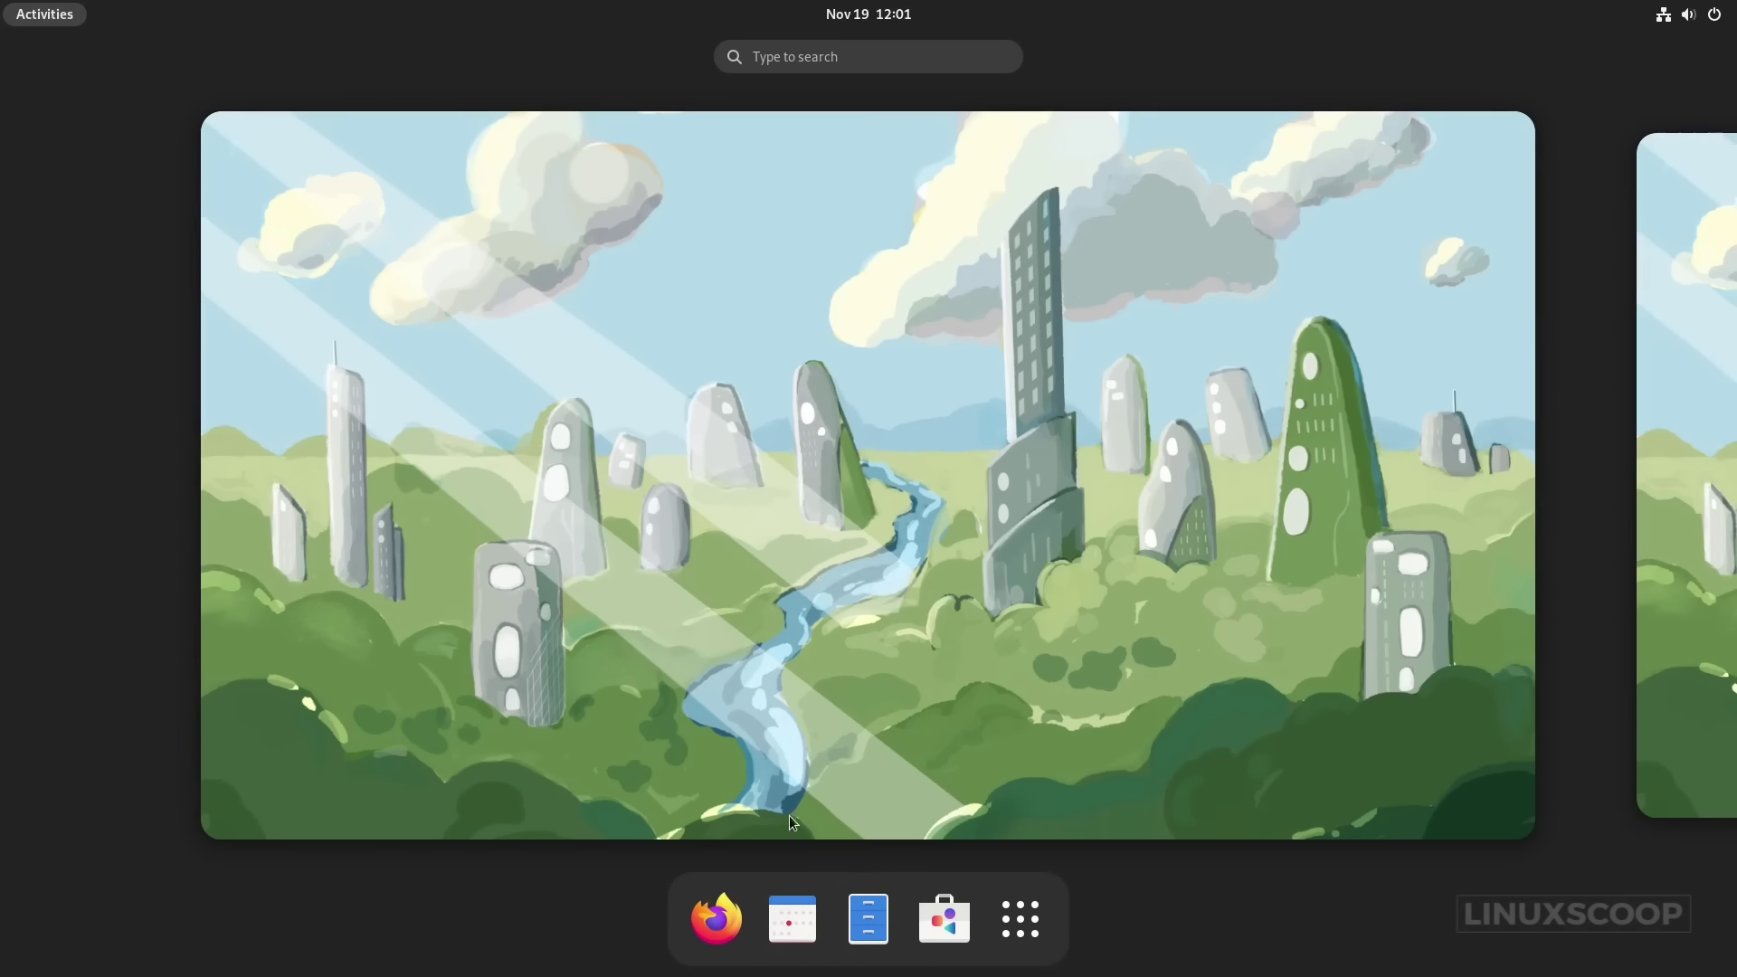
left_click(869, 918)
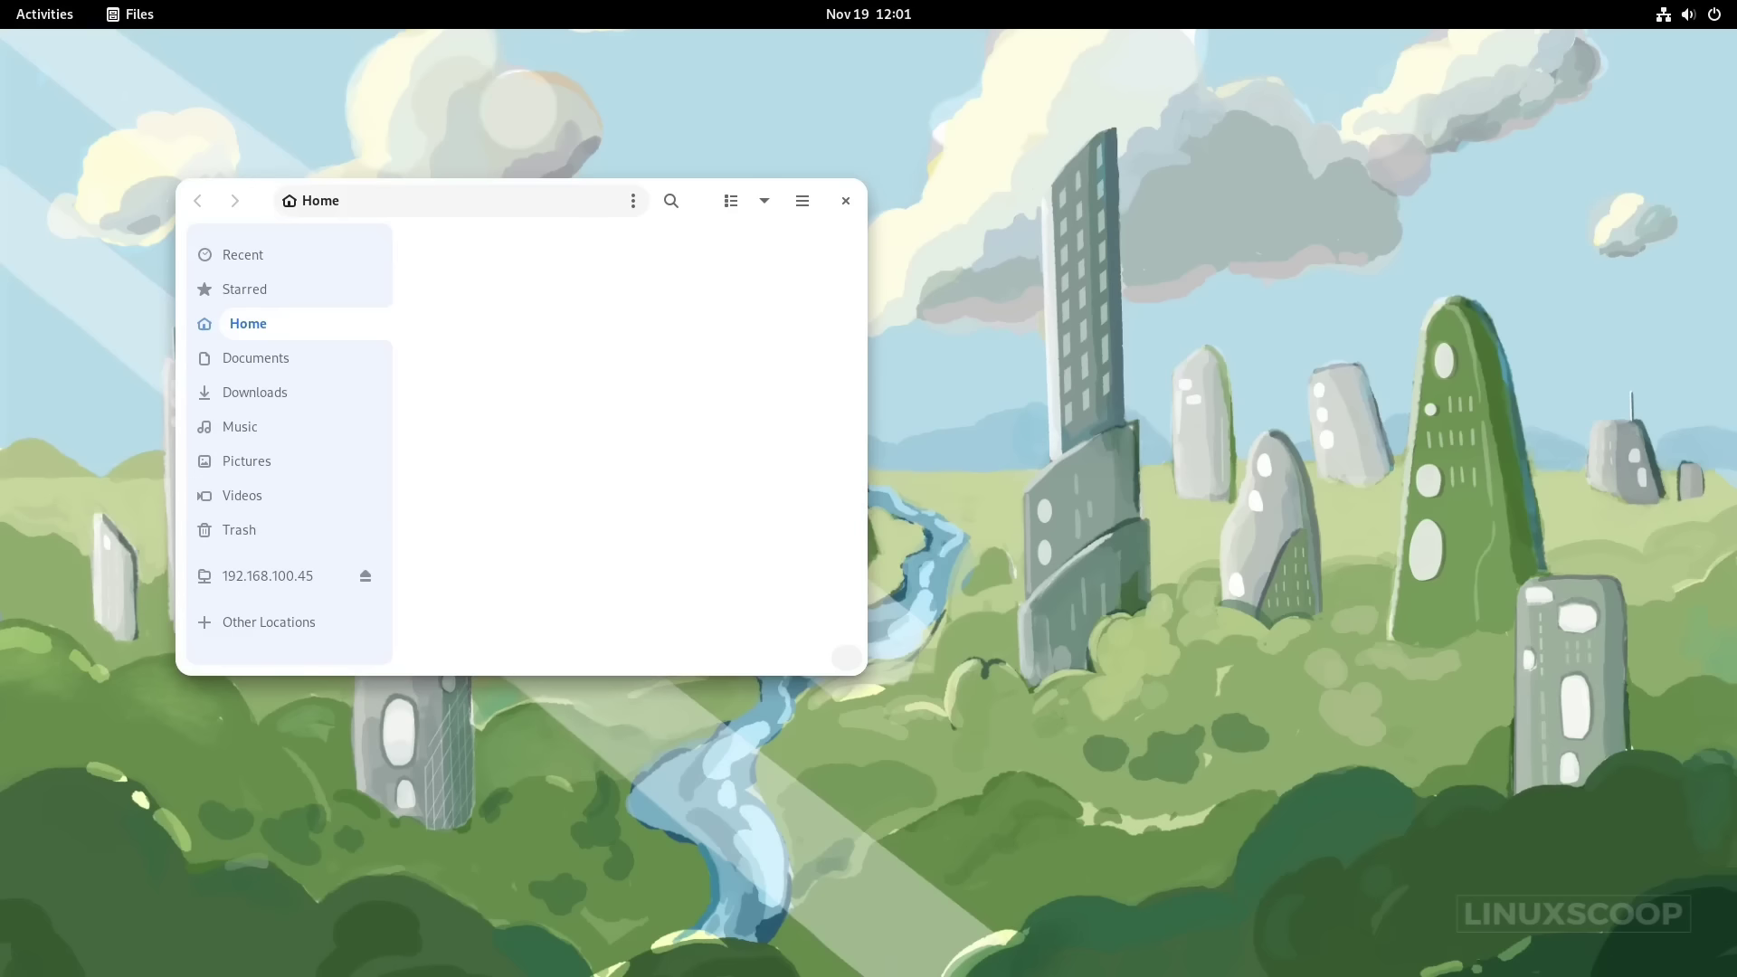
left_click_drag(241, 190, 572, 224)
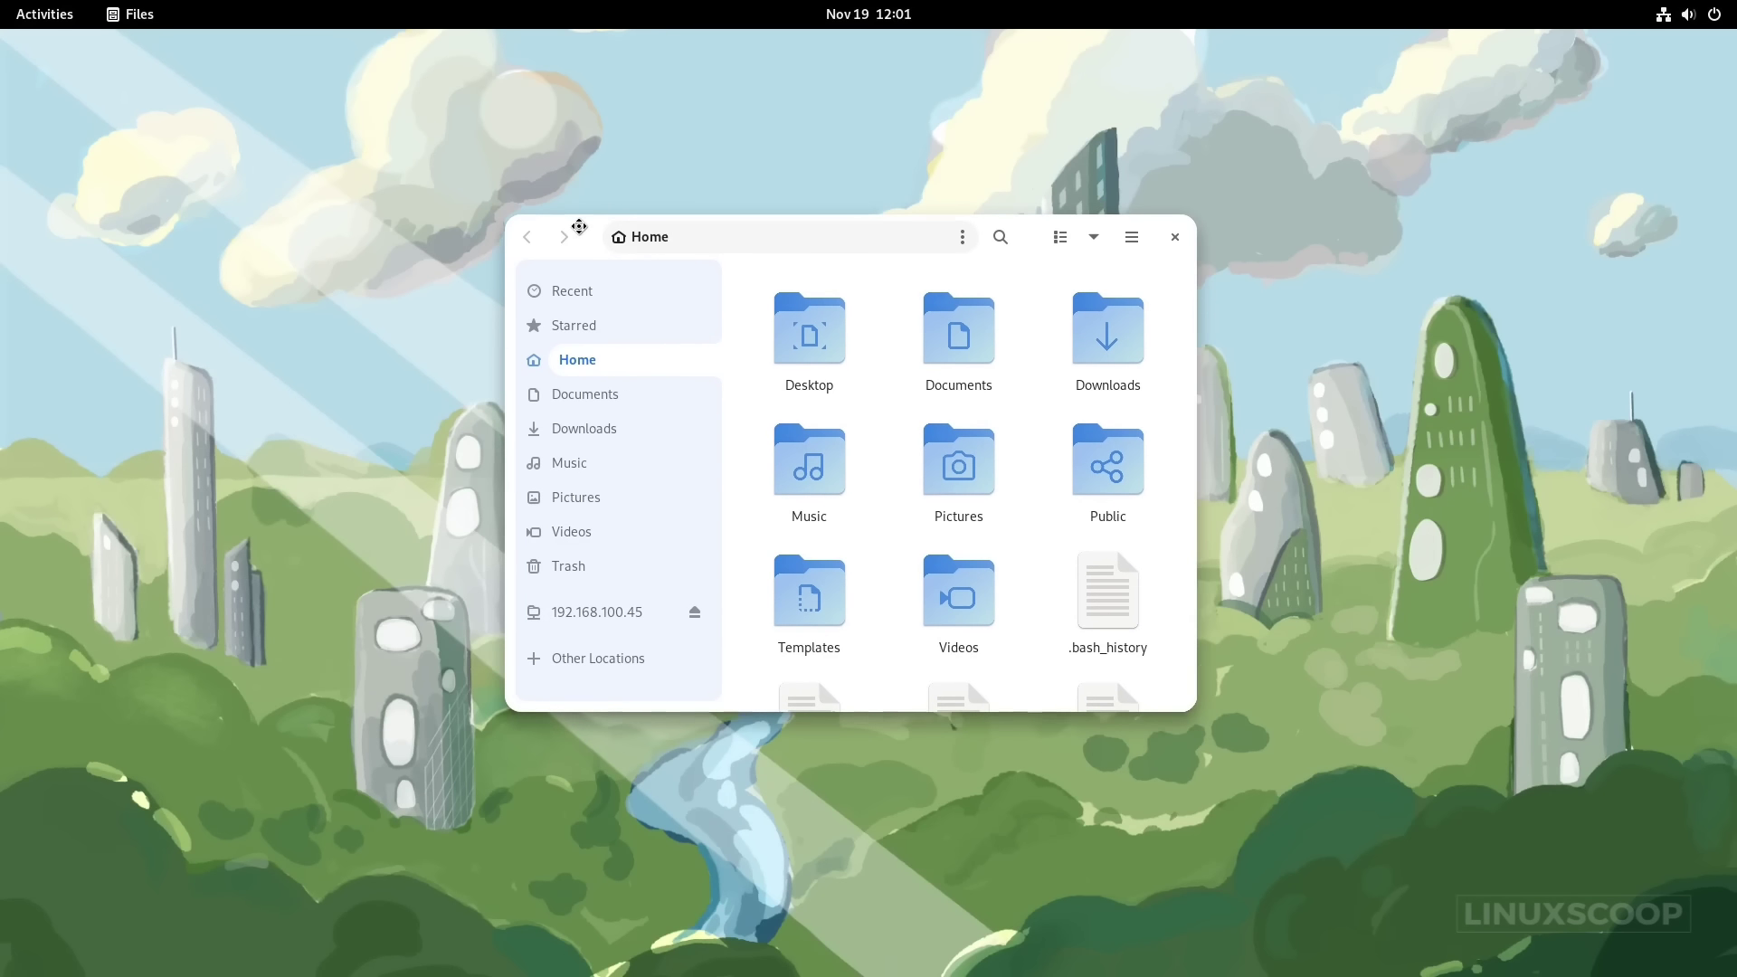
double_click(1111, 351)
right_click(1111, 351)
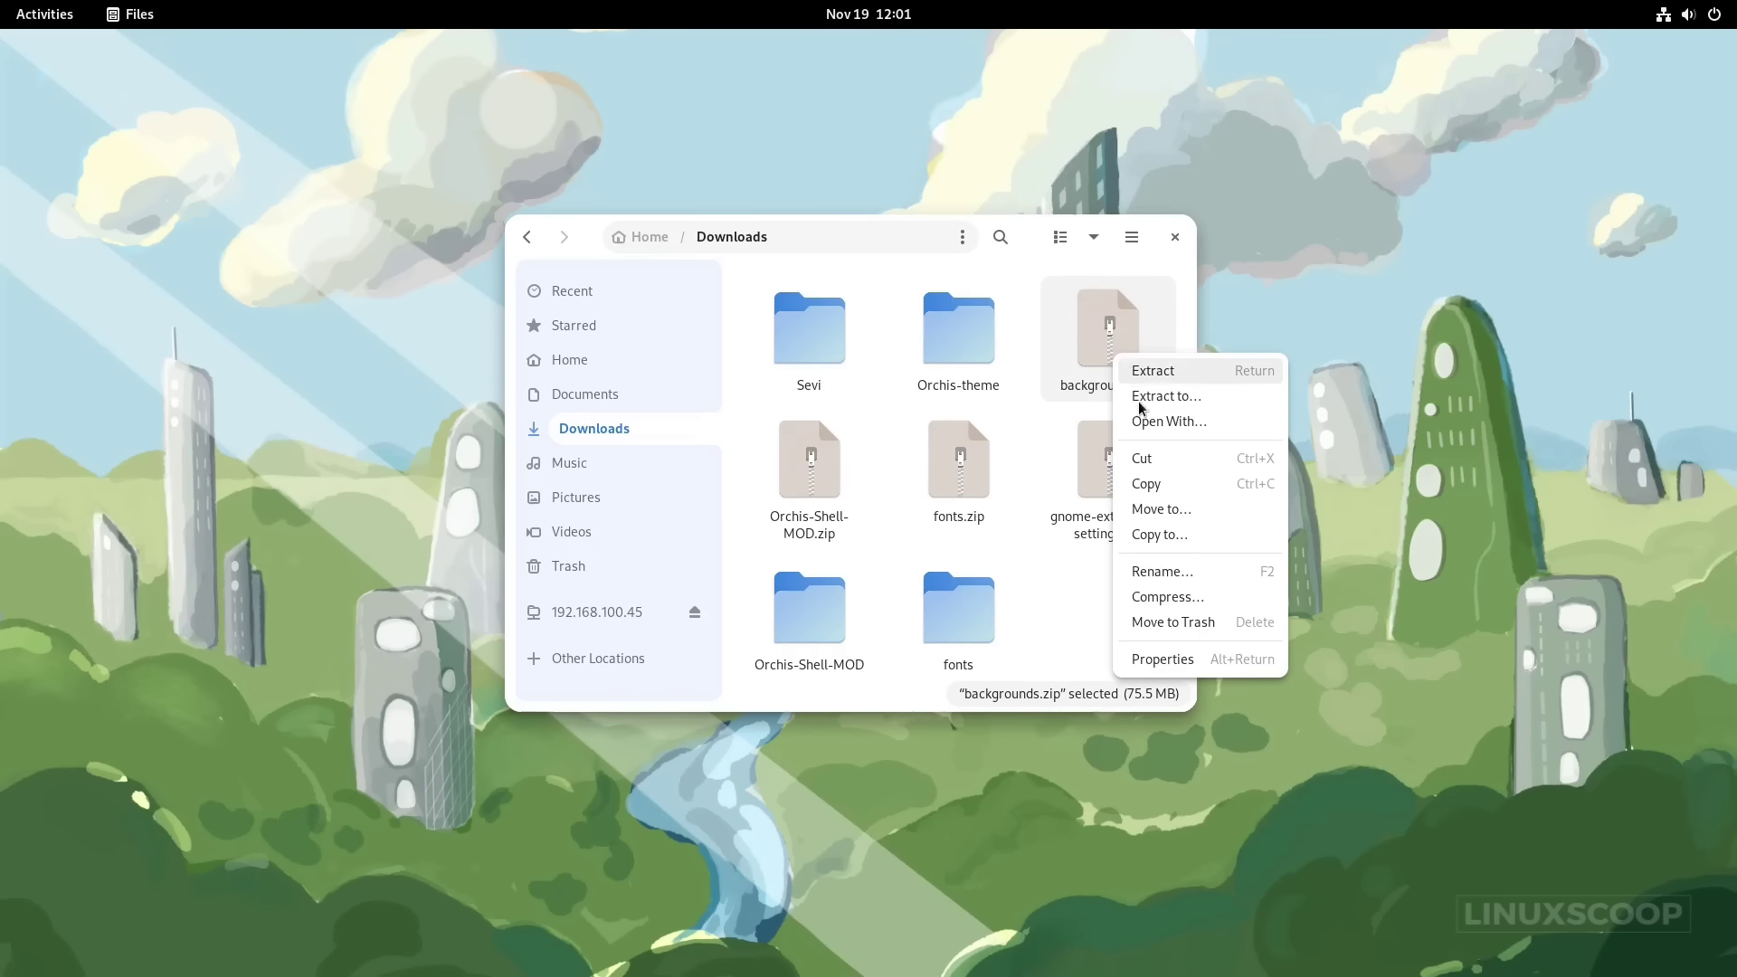
left_click(1149, 368)
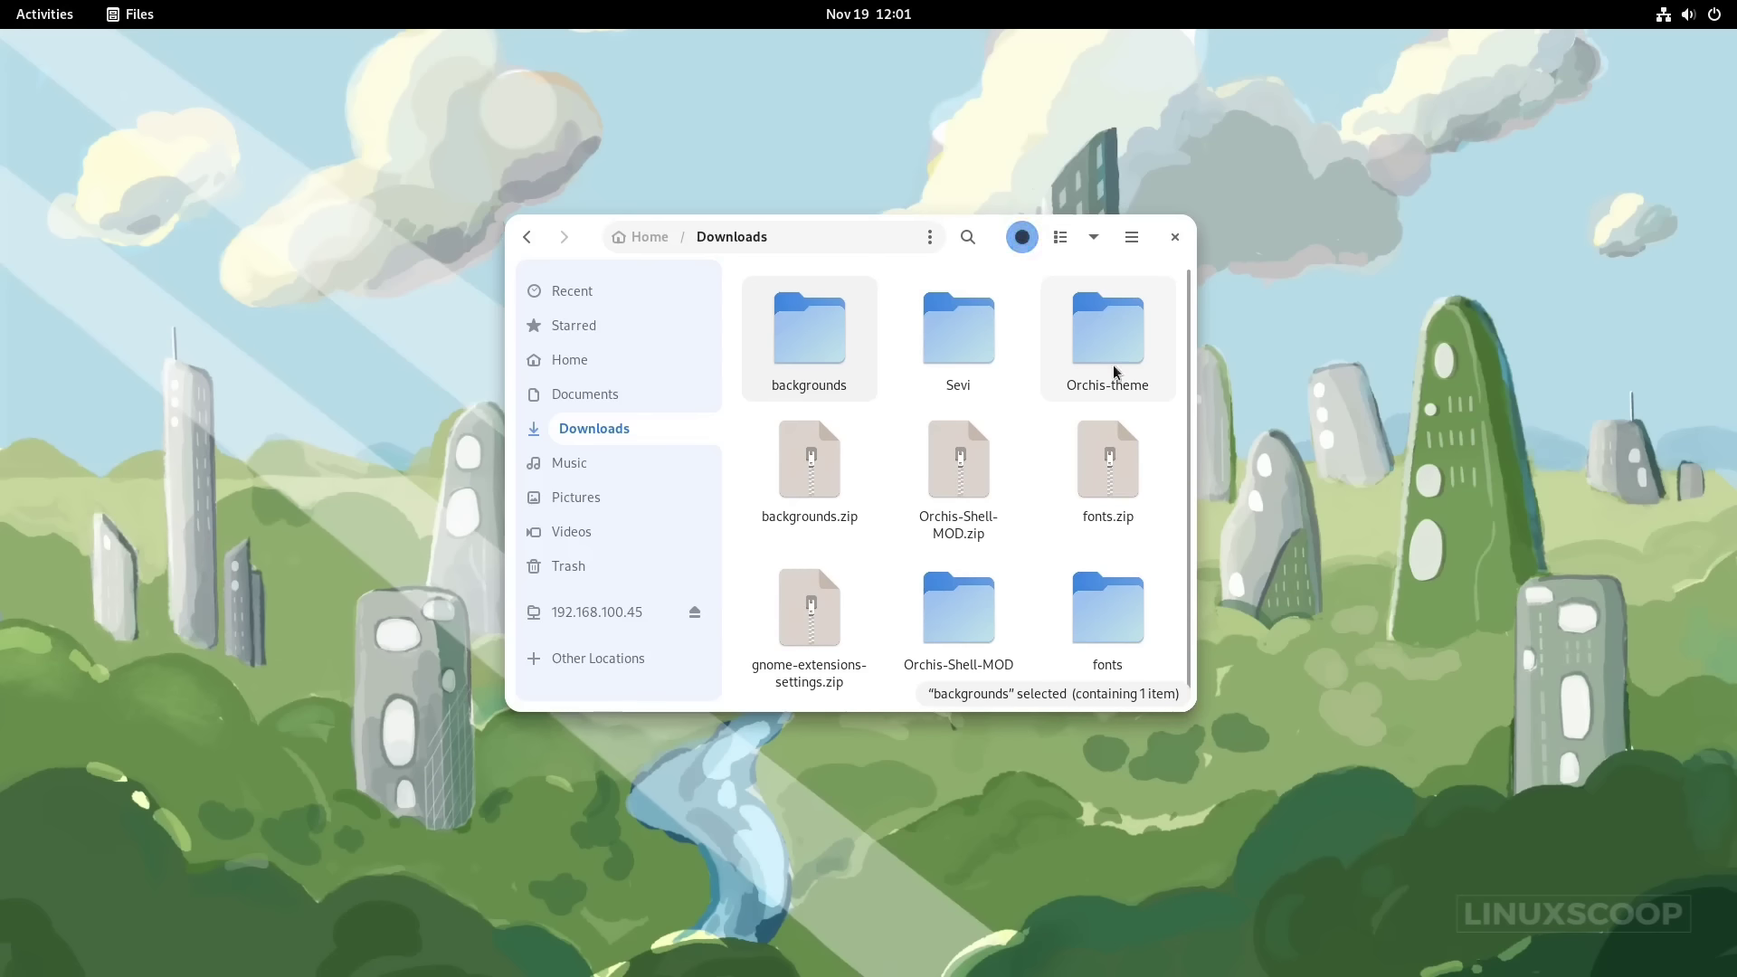
Copy the extracted backgrounds folder from Downloads, then open Home in a second window and go to its .local/share folder.
right_click(824, 330)
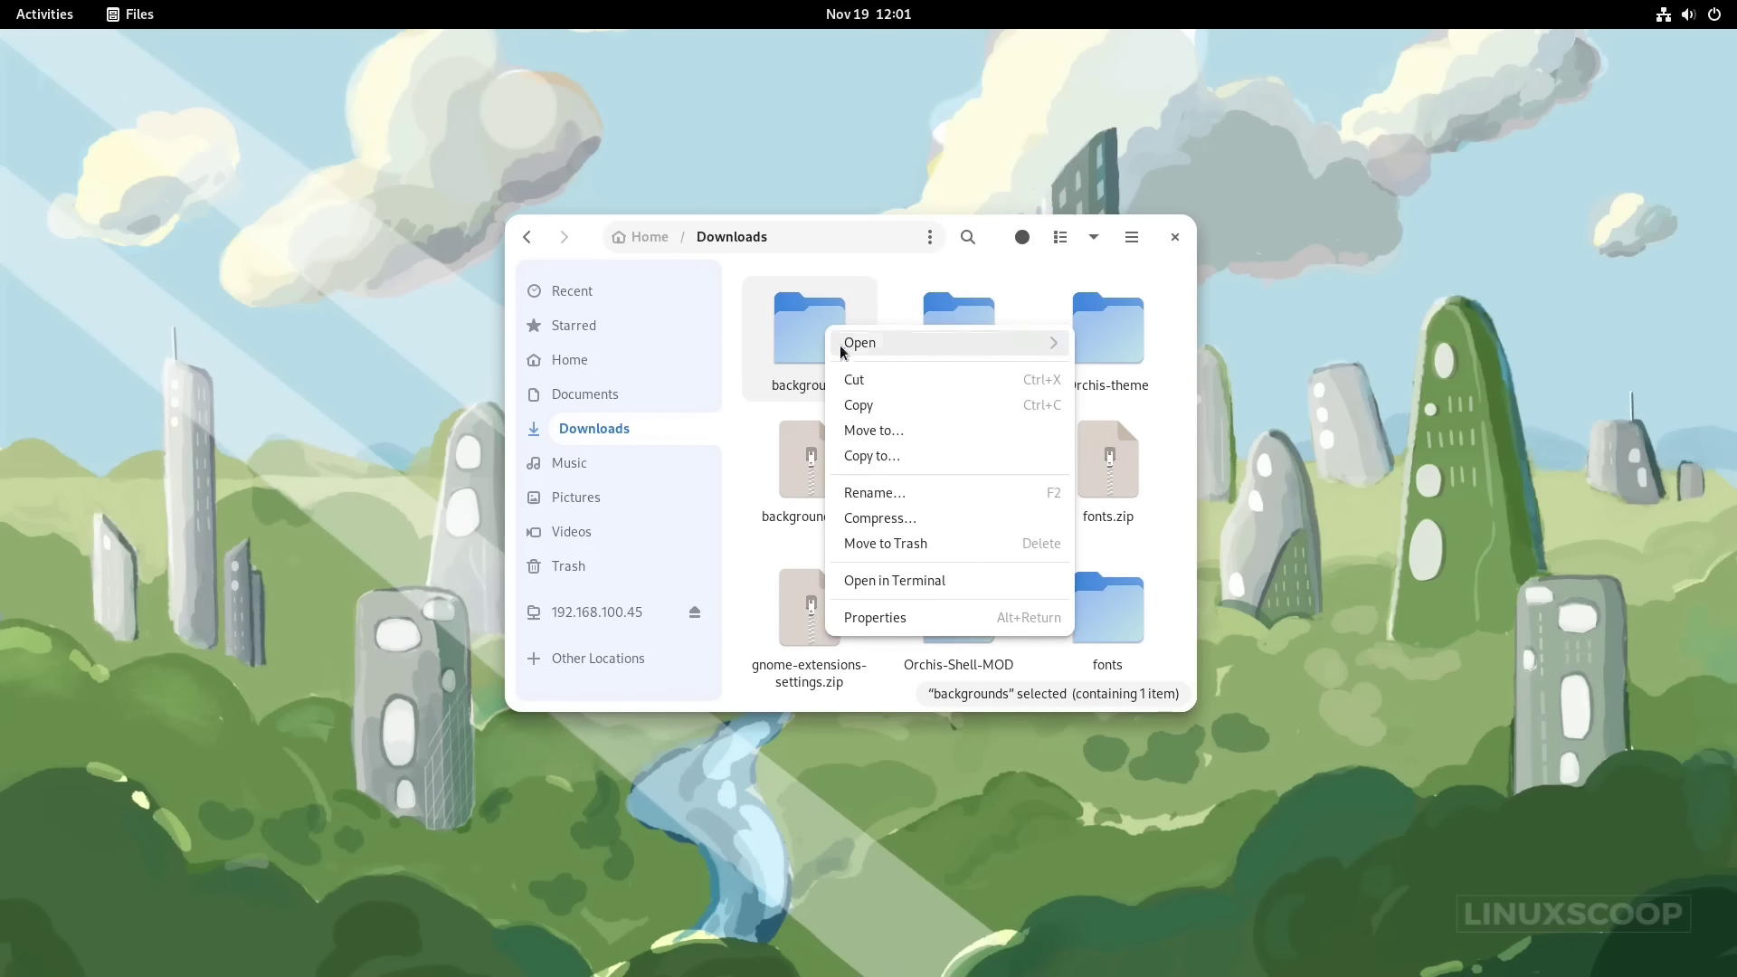
left_click(826, 404)
right_click(601, 357)
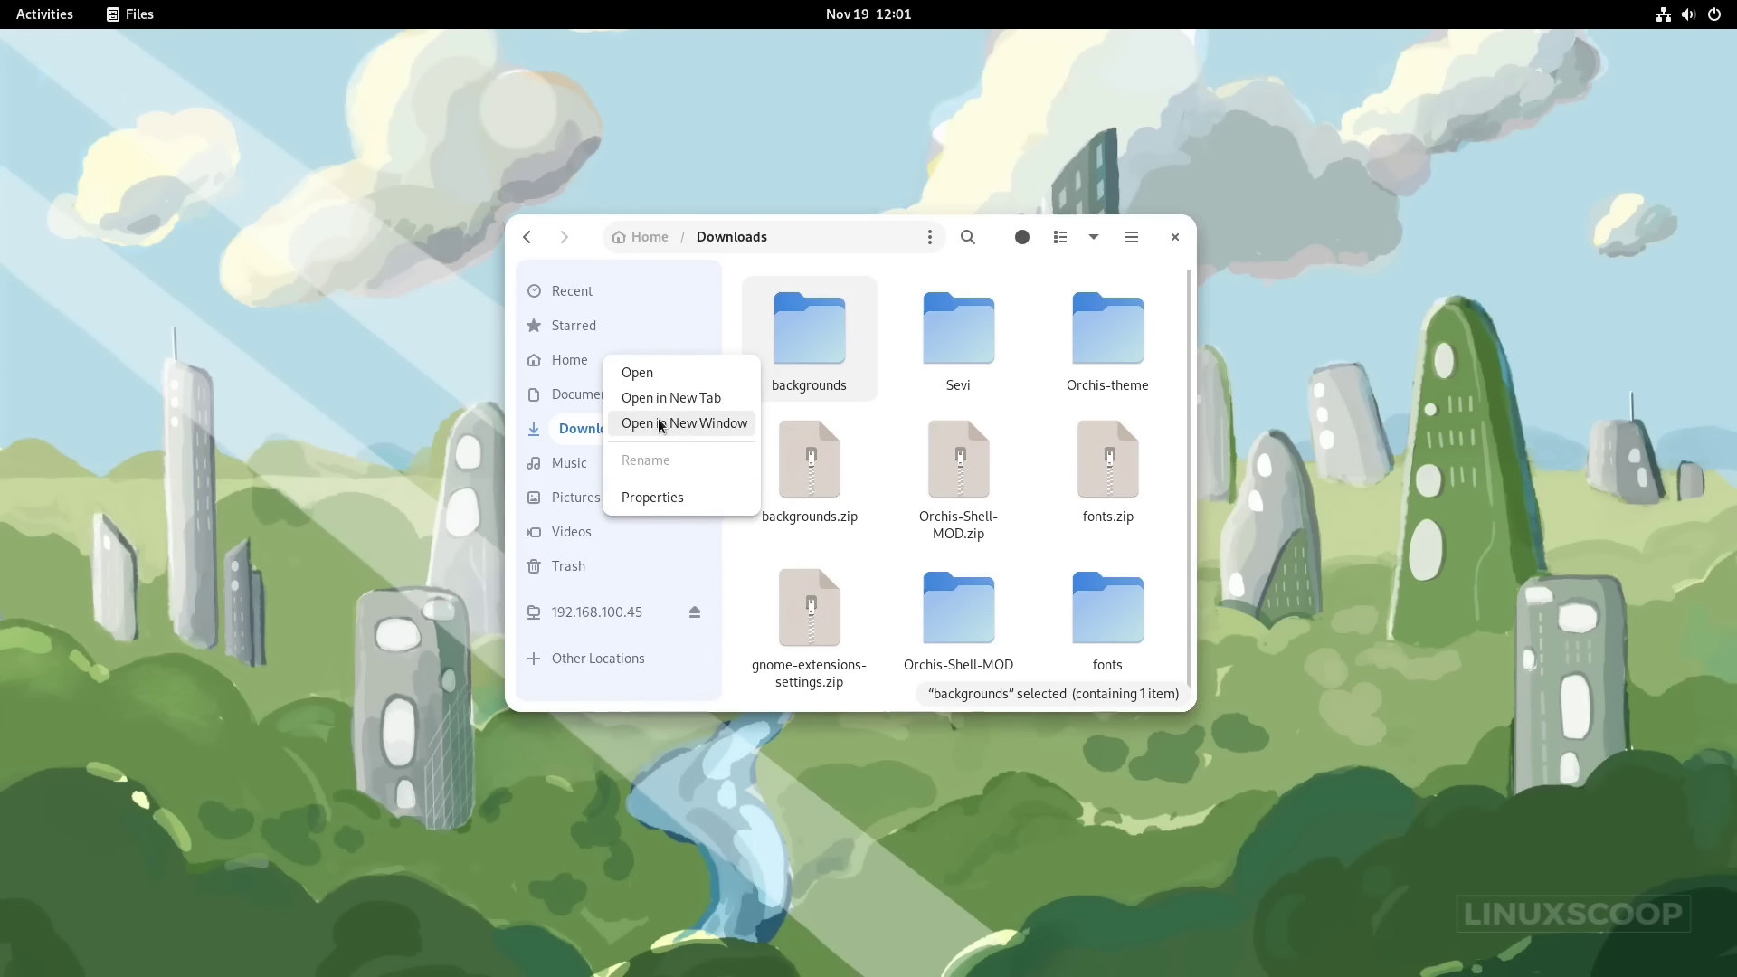
left_click(658, 422)
scroll(504, 355, "down", 5)
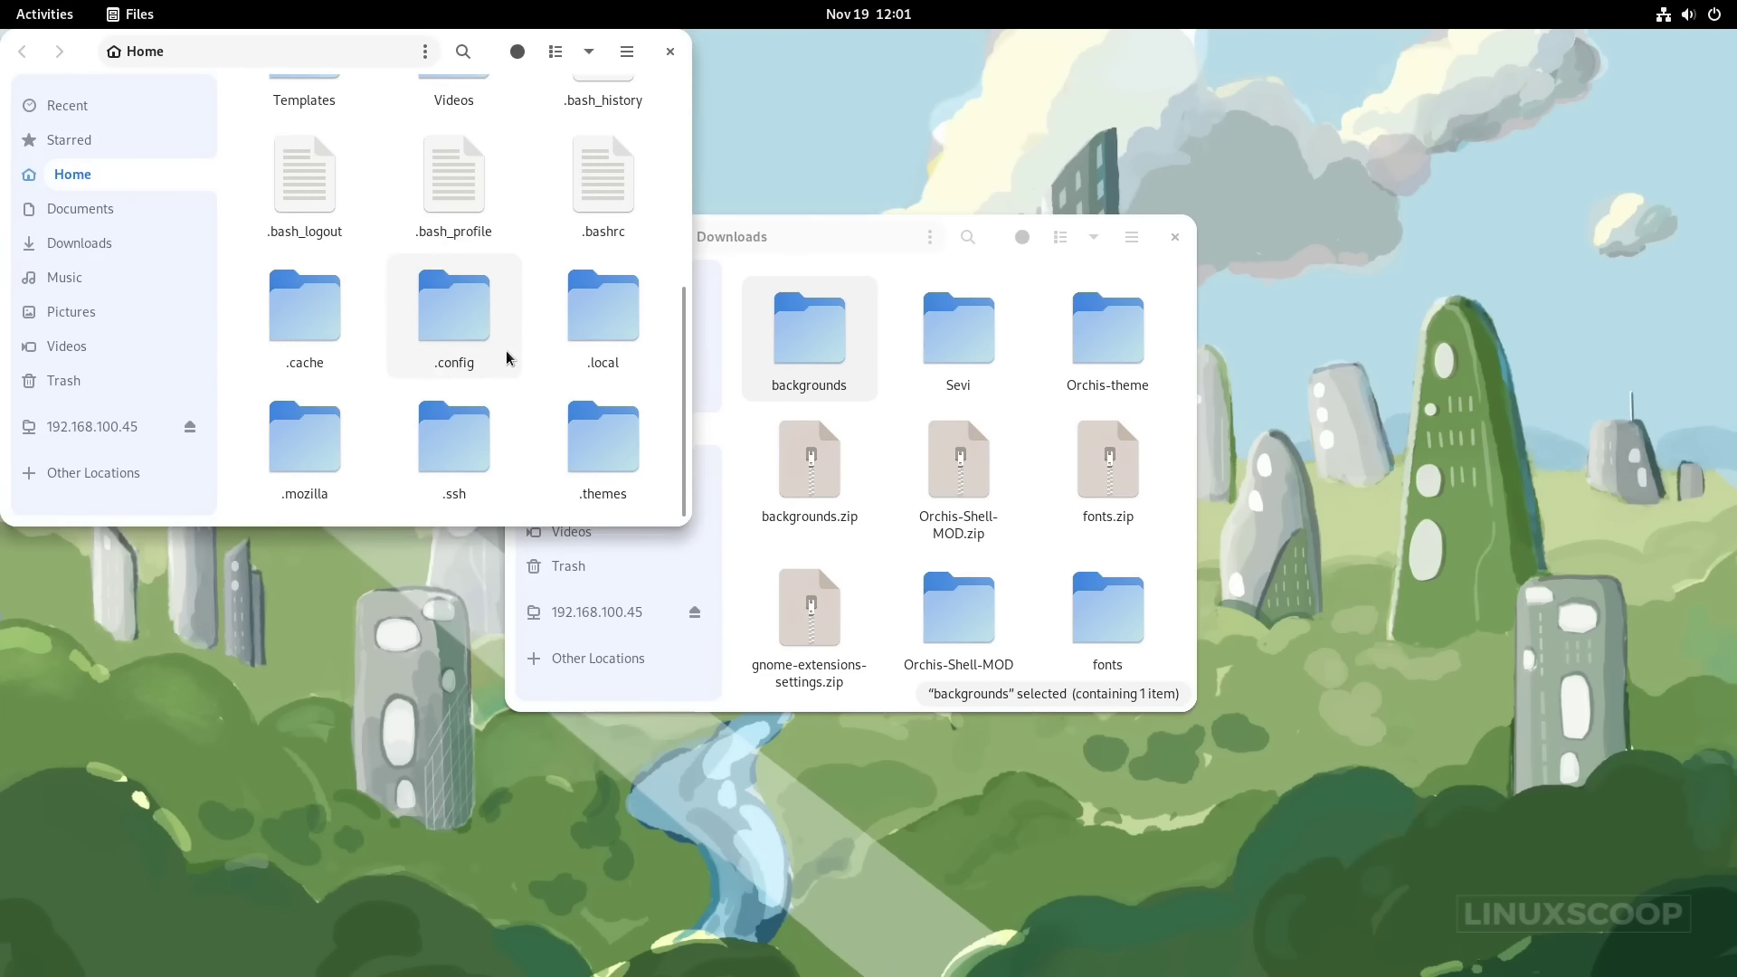
double_click(615, 335)
double_click(302, 152)
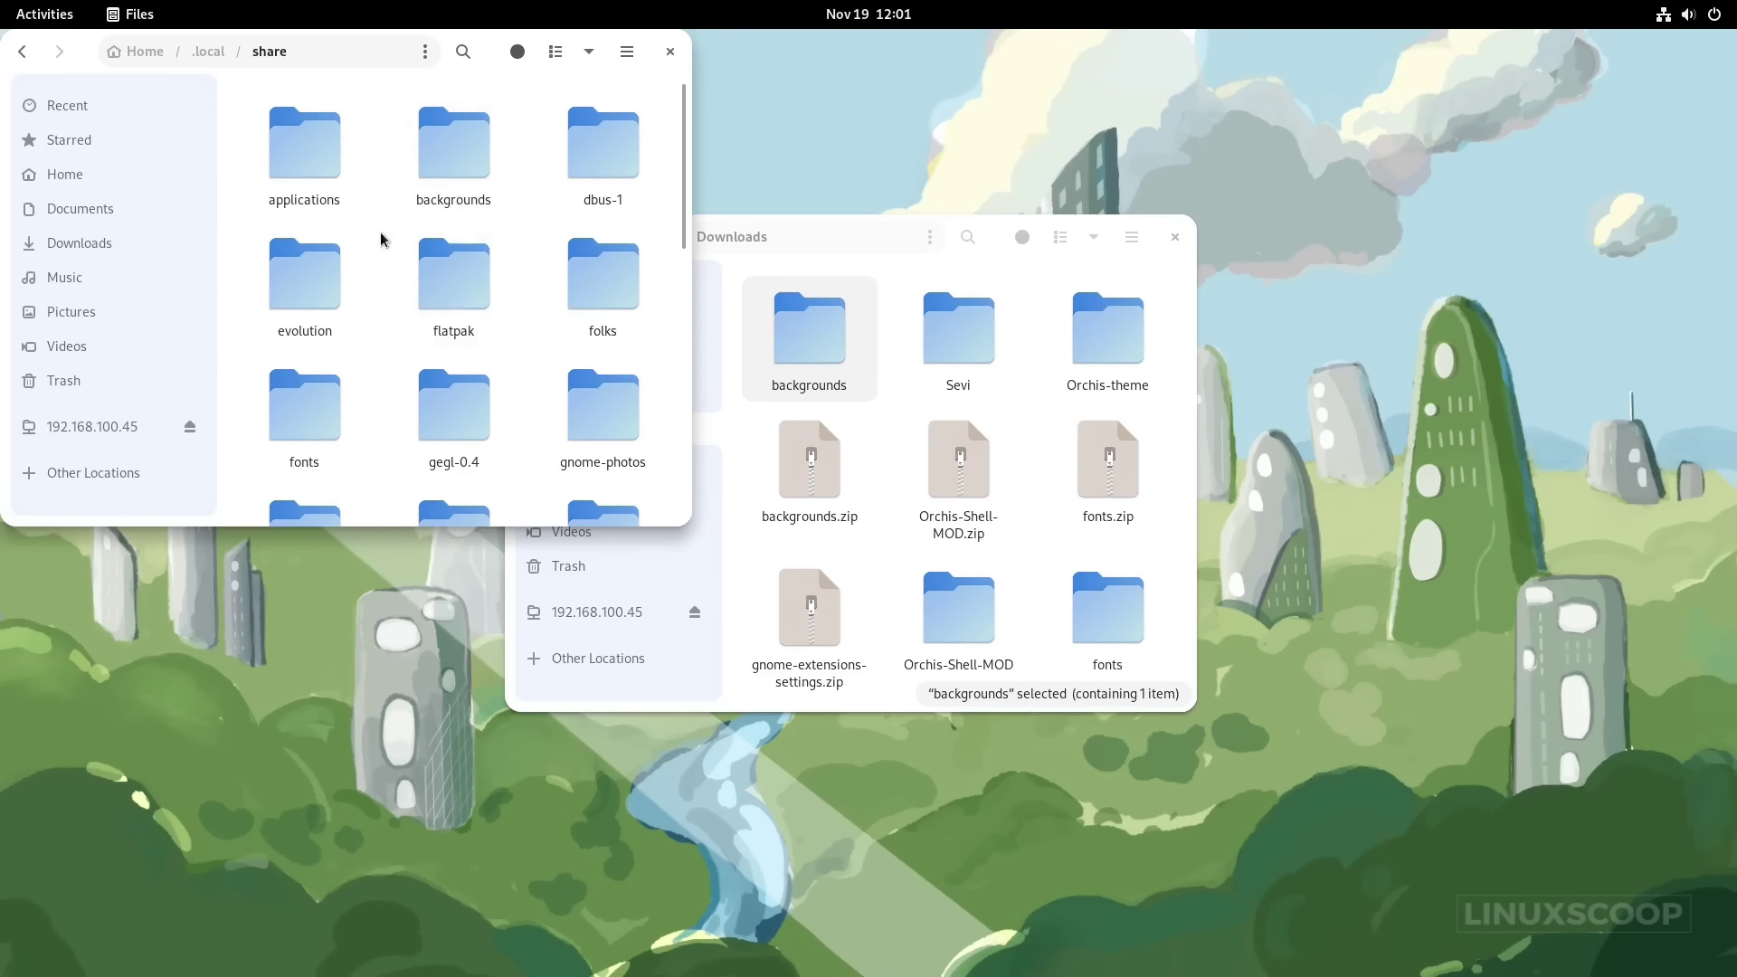
Paste the backgrounds folder into .local/share and merge it with the existing folder of the same name.
right_click(380, 240)
left_click(423, 307)
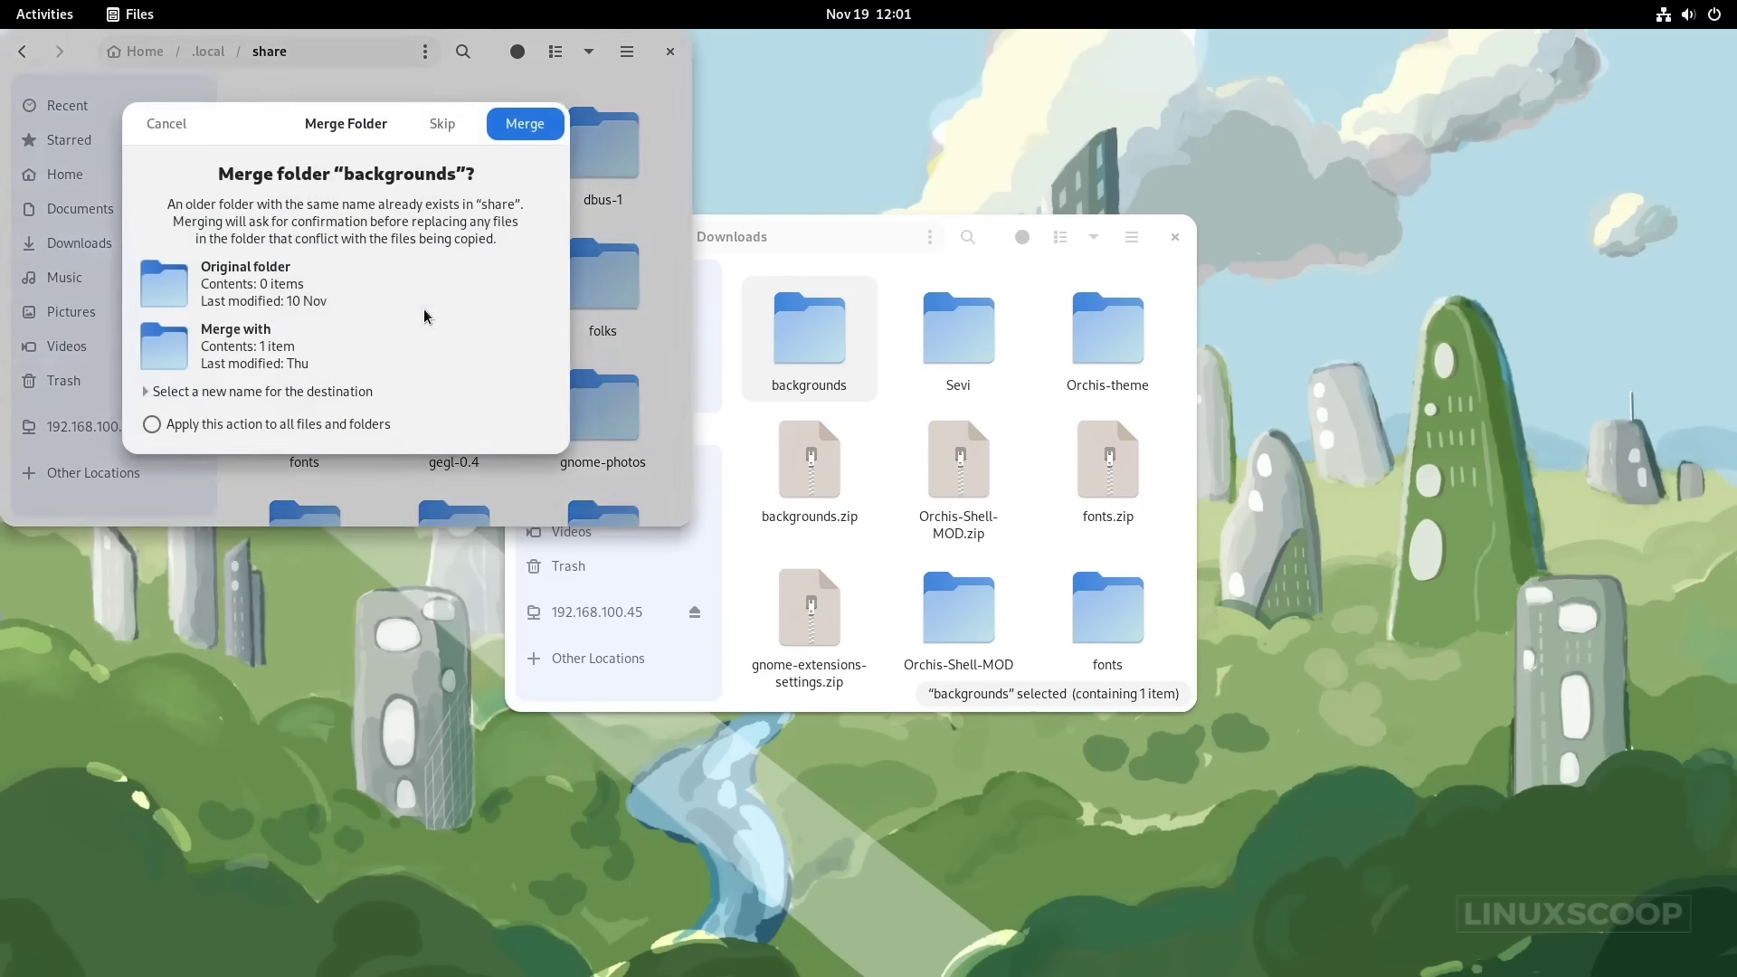
left_click(517, 128)
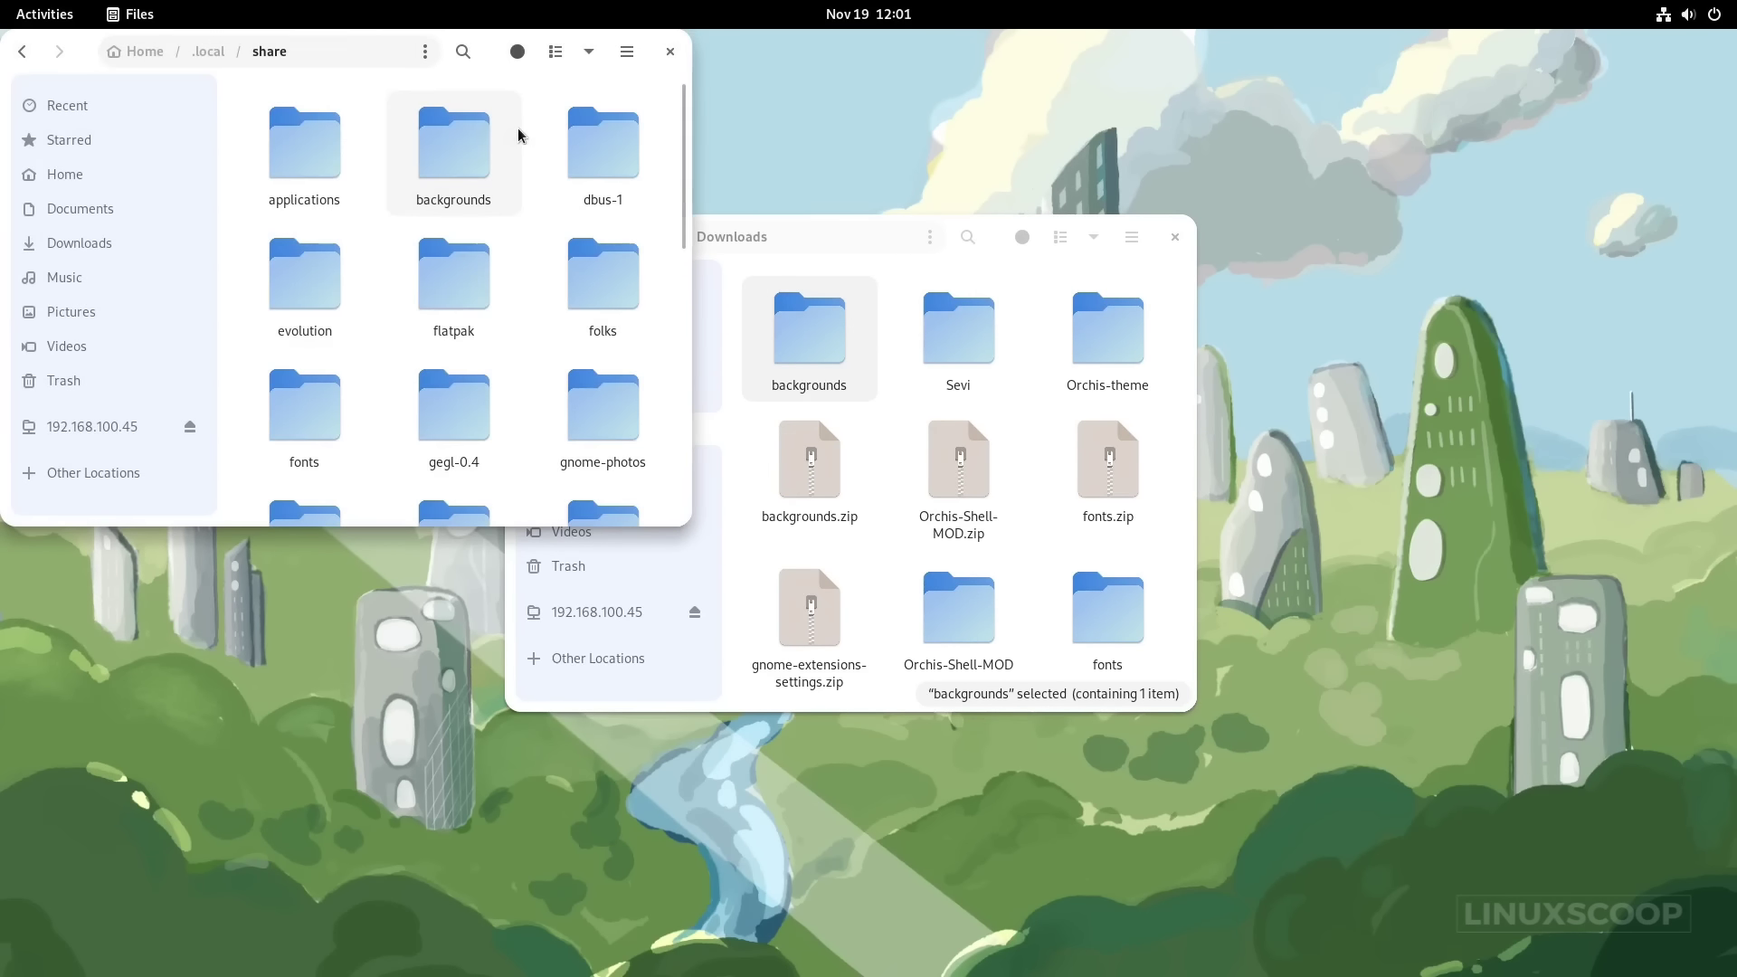
Check the contents of the merged backgrounds folder in .local/share and close its file manager window.
double_click(453, 143)
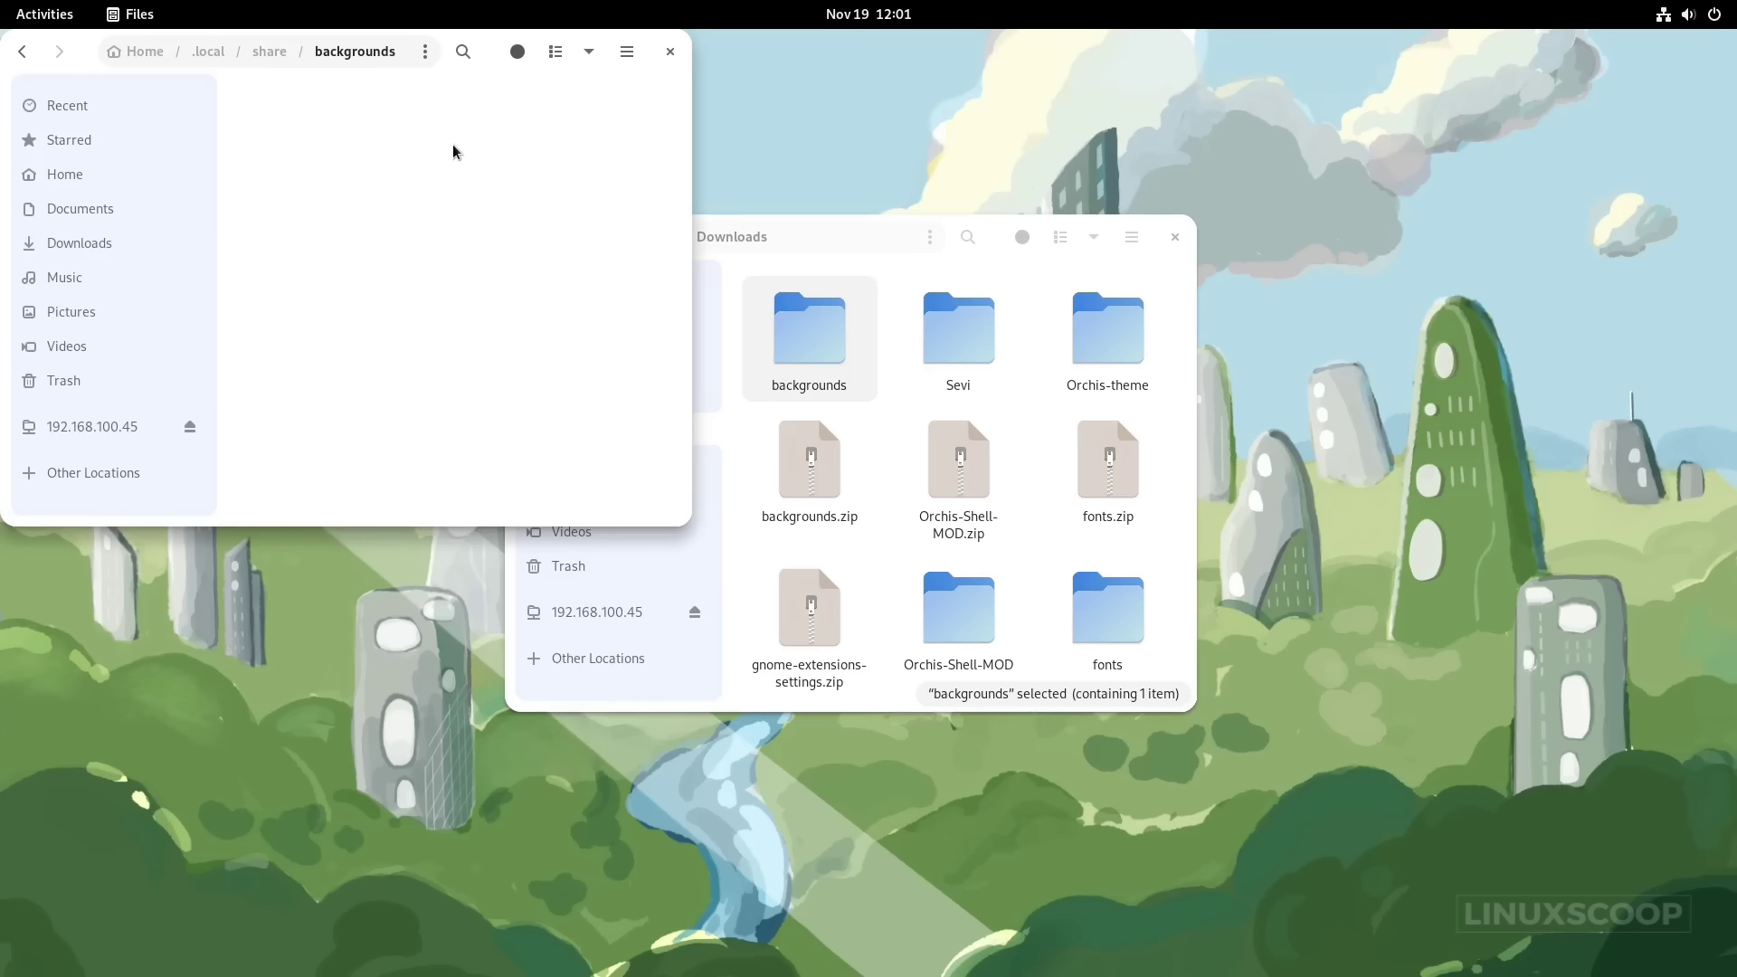
left_click(277, 56)
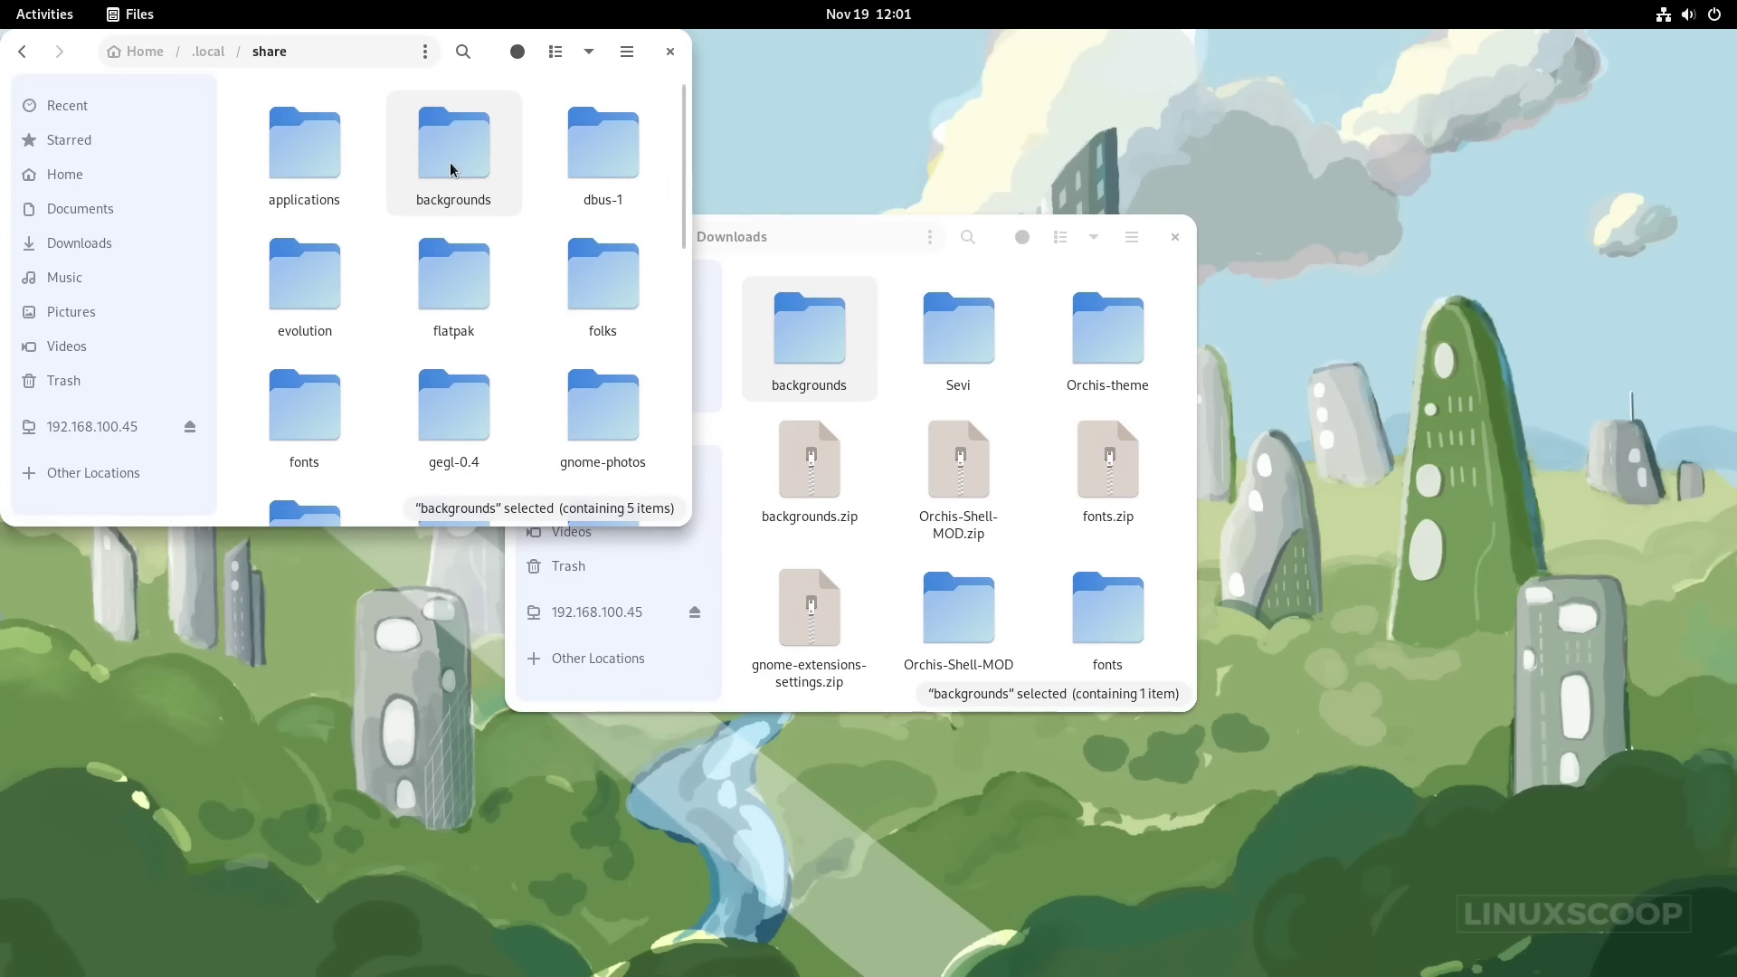
double_click(453, 168)
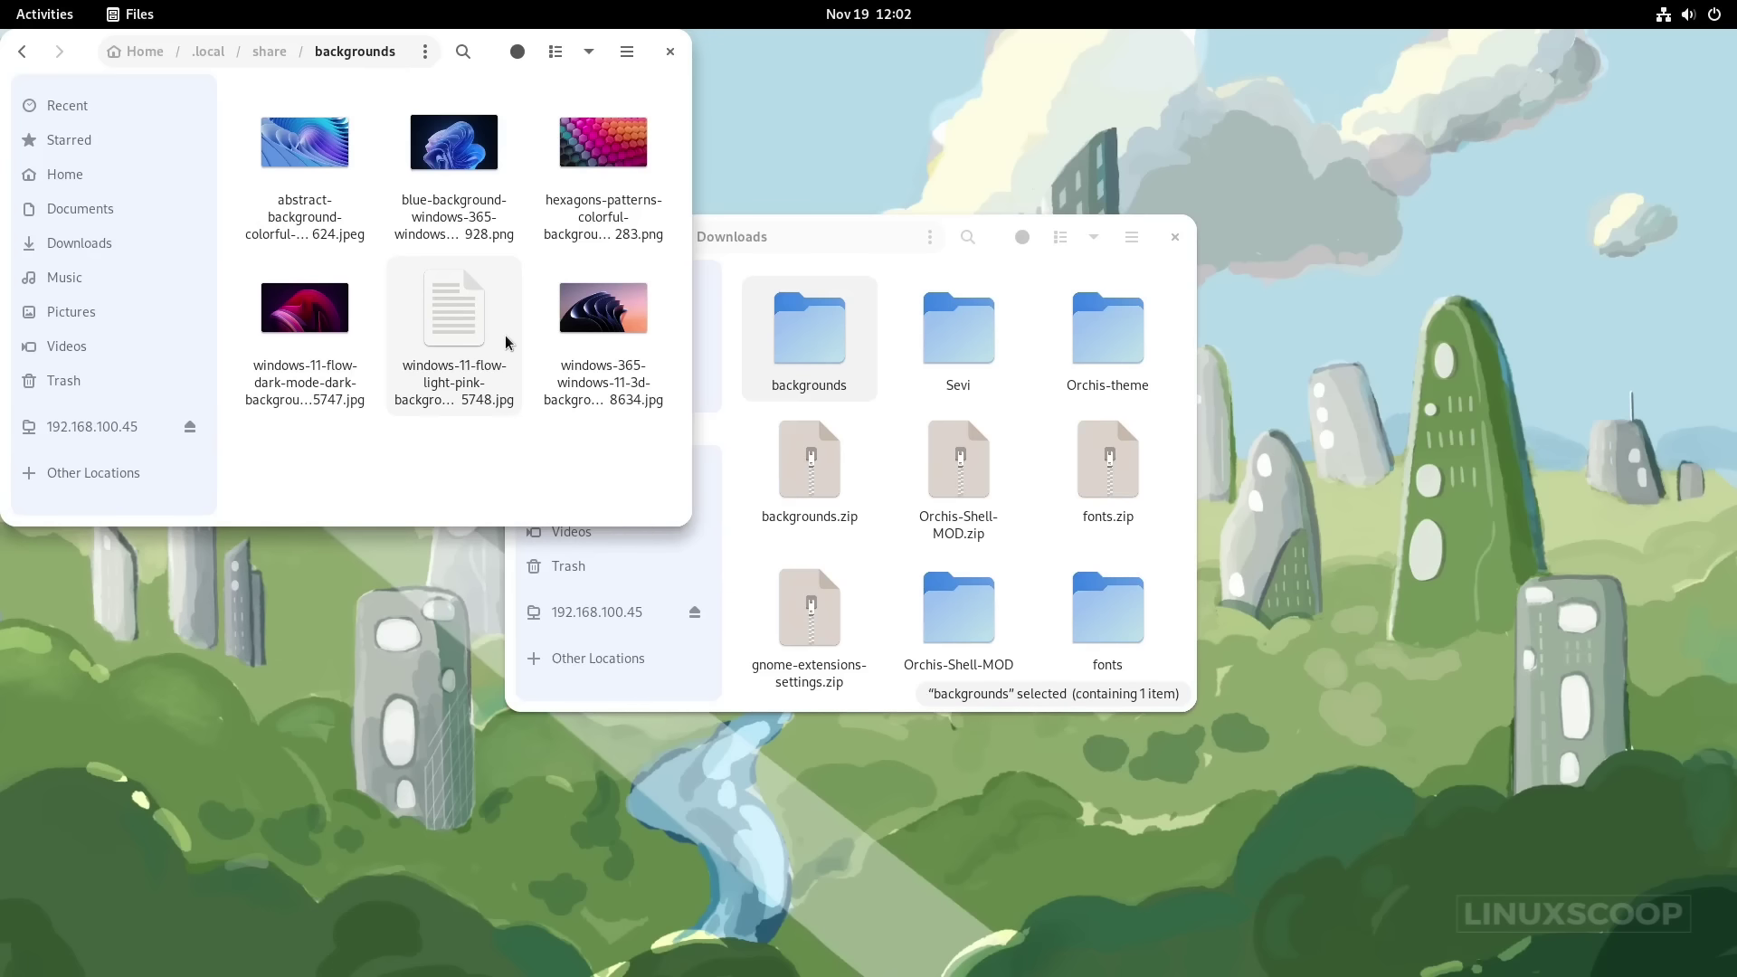
left_click(670, 51)
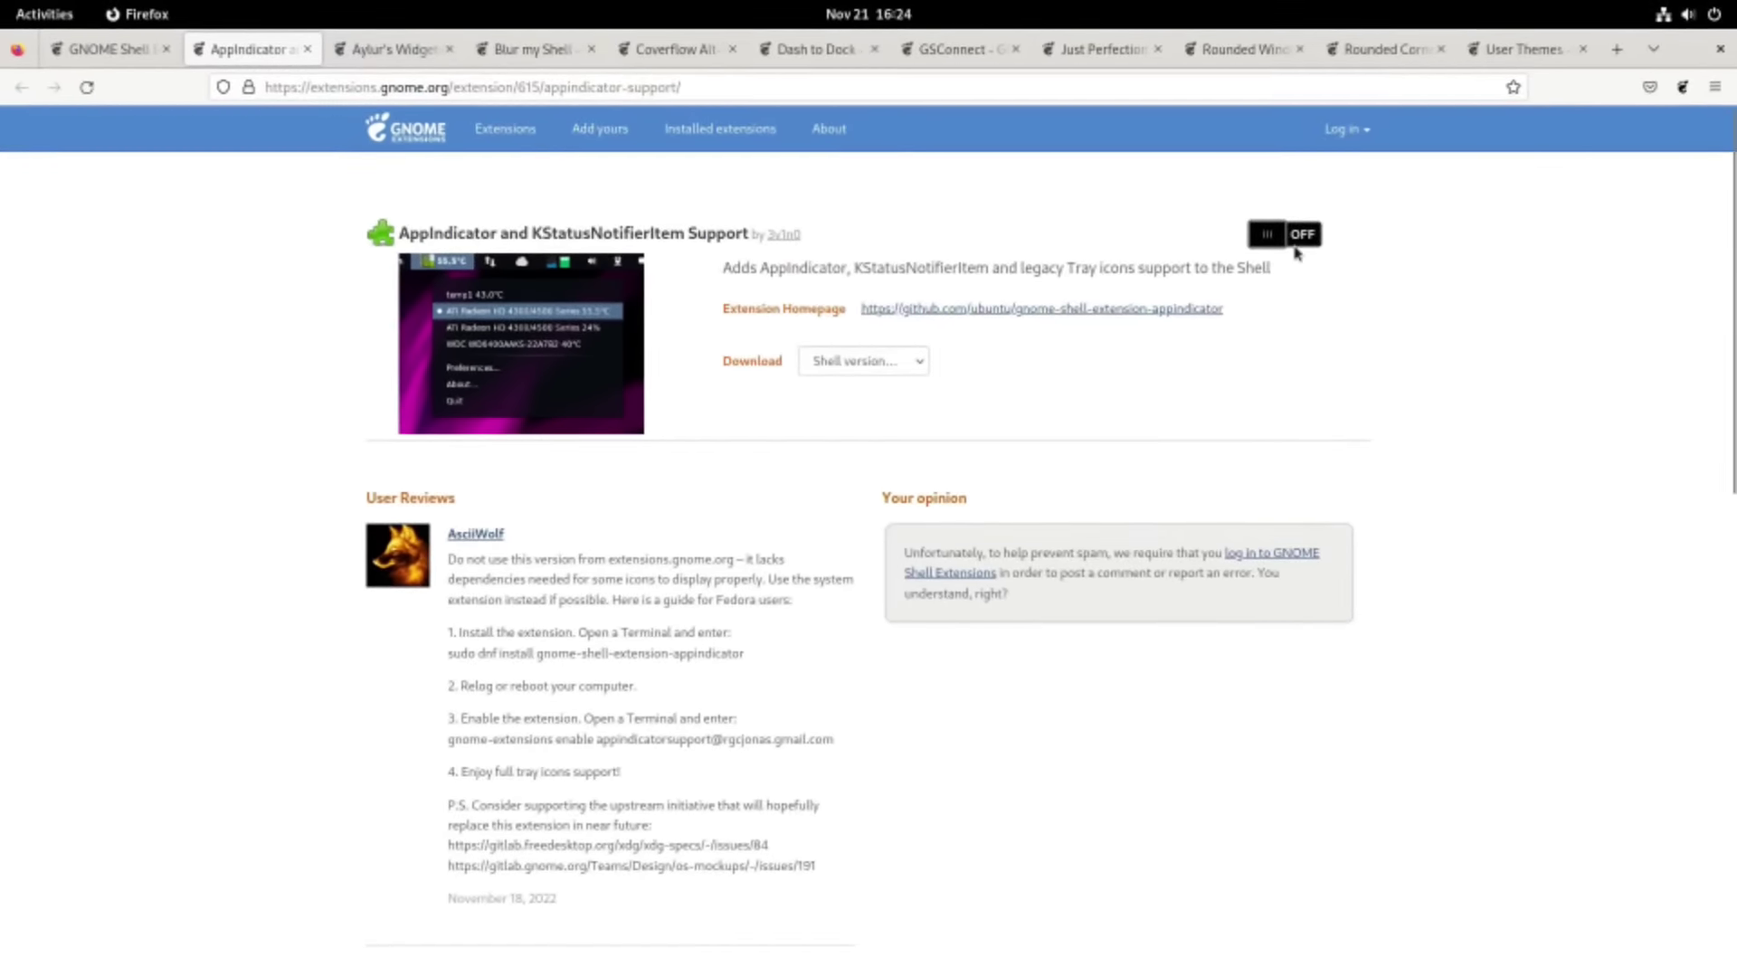
In Firefox, install the GNOME extensions AppIndicator and KStatusNotifierItem Support and Aylur's Widgets from their opened pages.
left_click(1303, 237)
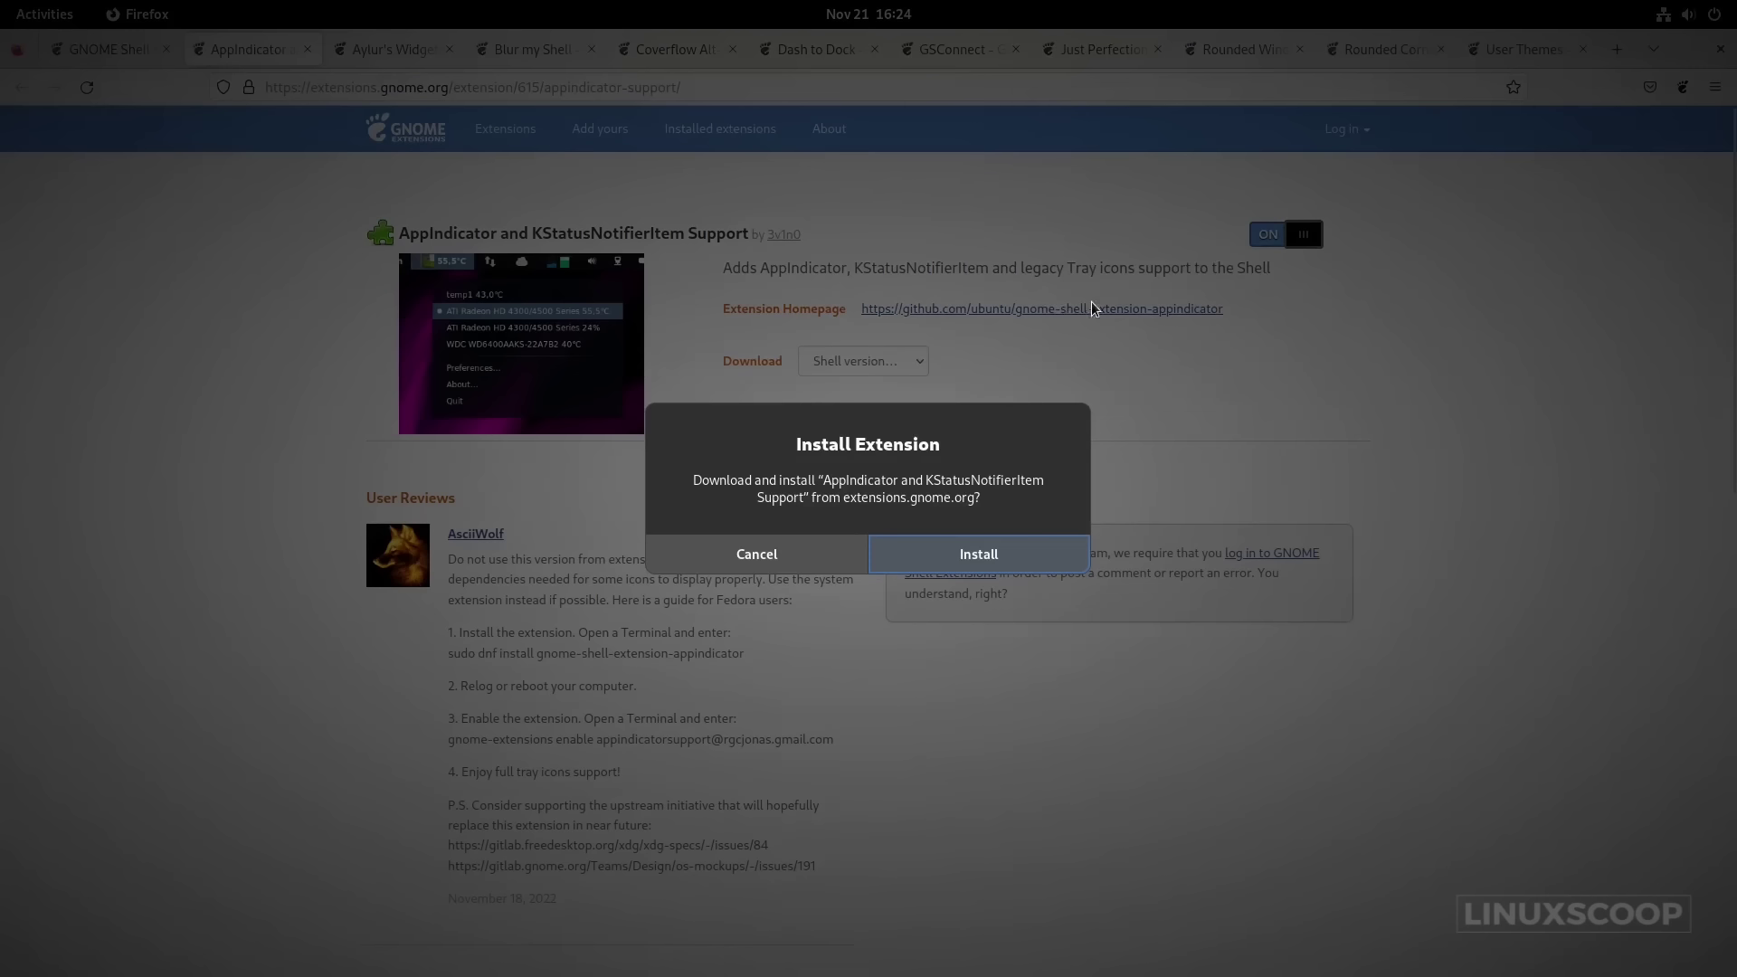
left_click(991, 554)
left_click(367, 47)
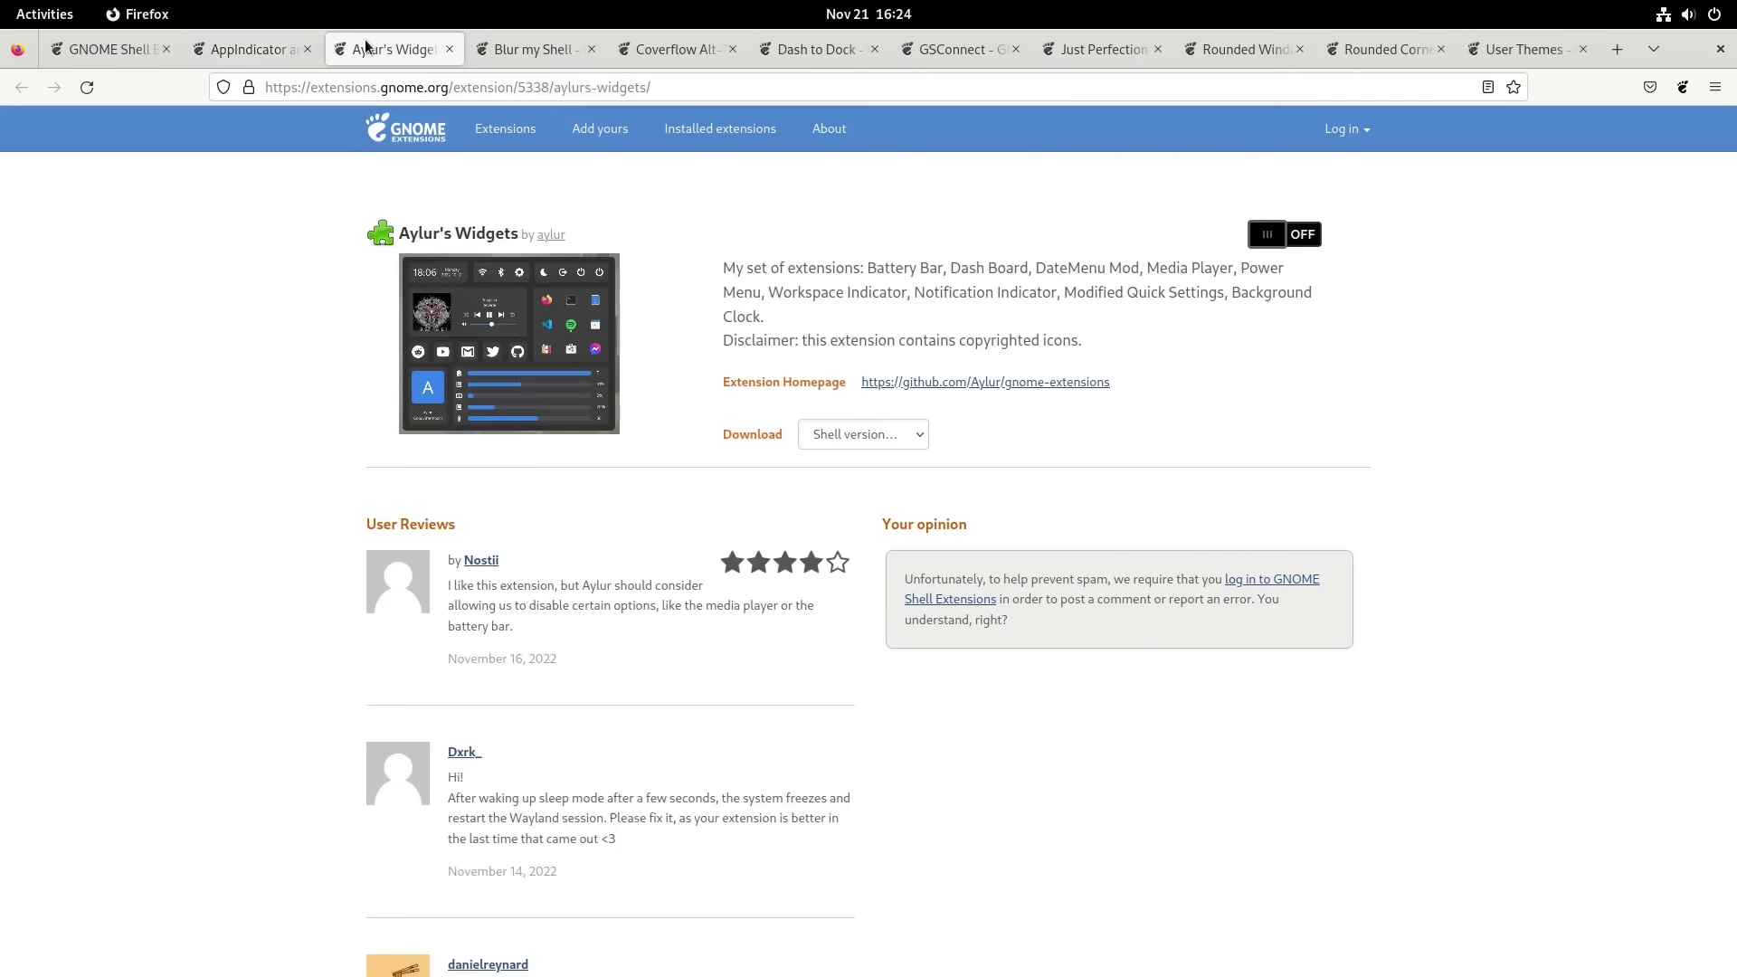
left_click(1303, 234)
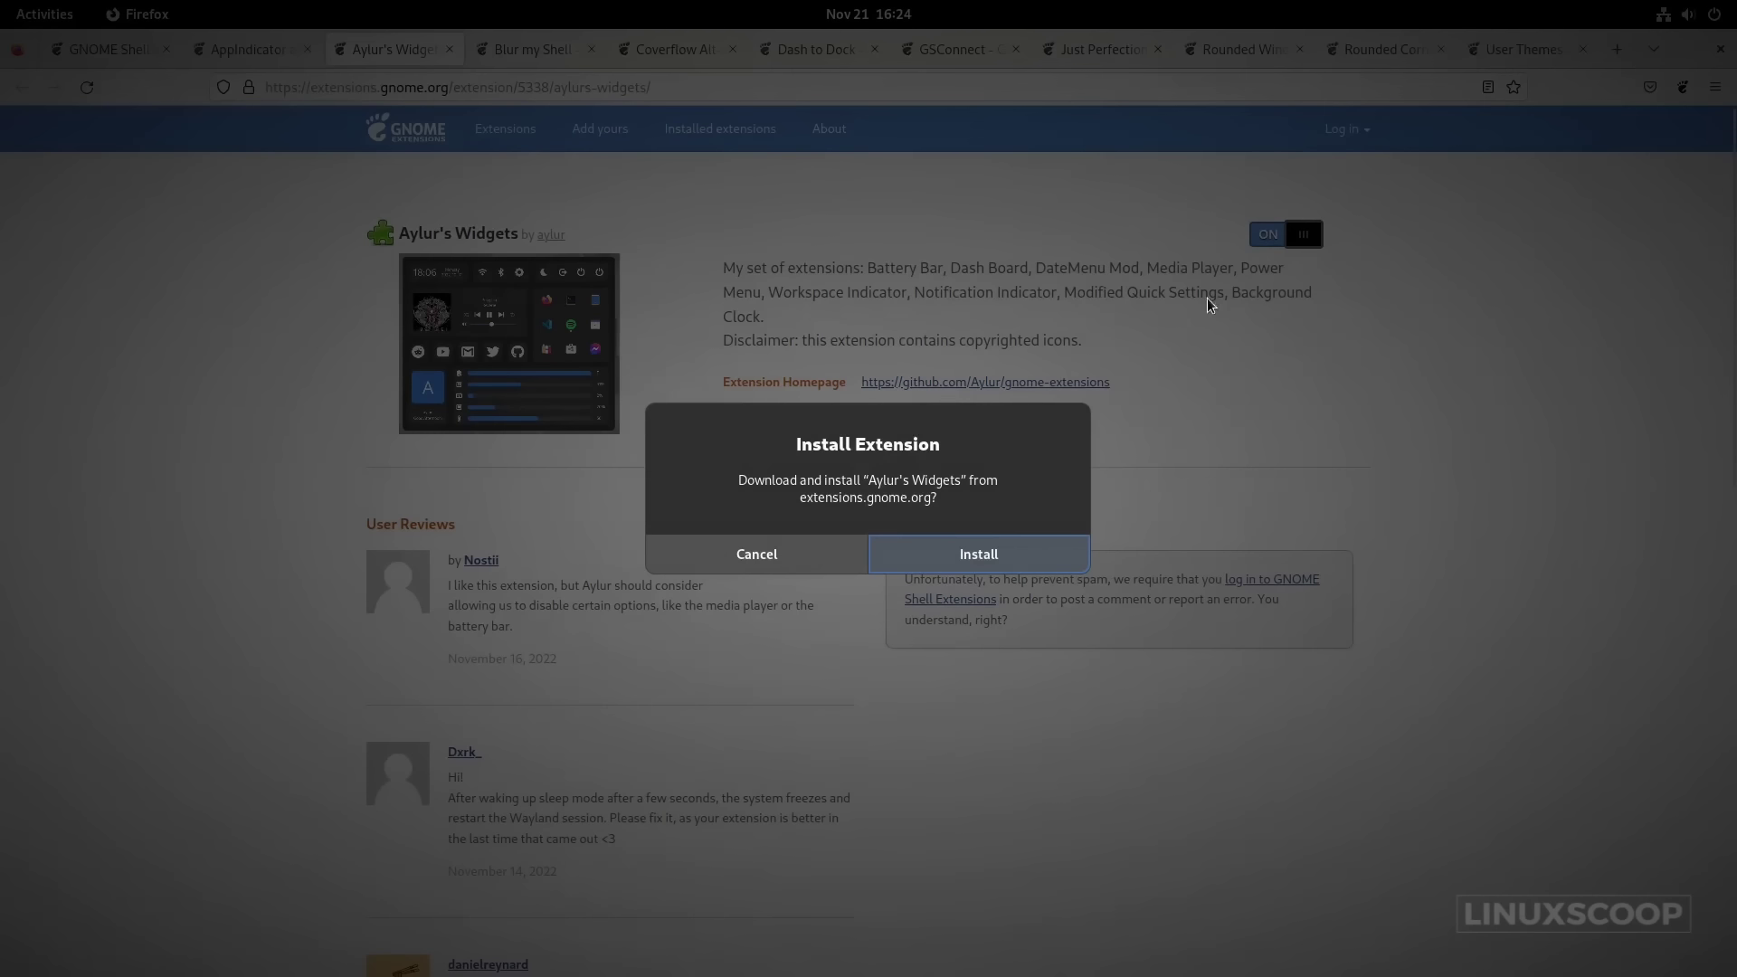
left_click(977, 554)
Install the Blur my Shell and Coverflow Alt-Tab extensions from their opened pages.
left_click(579, 54)
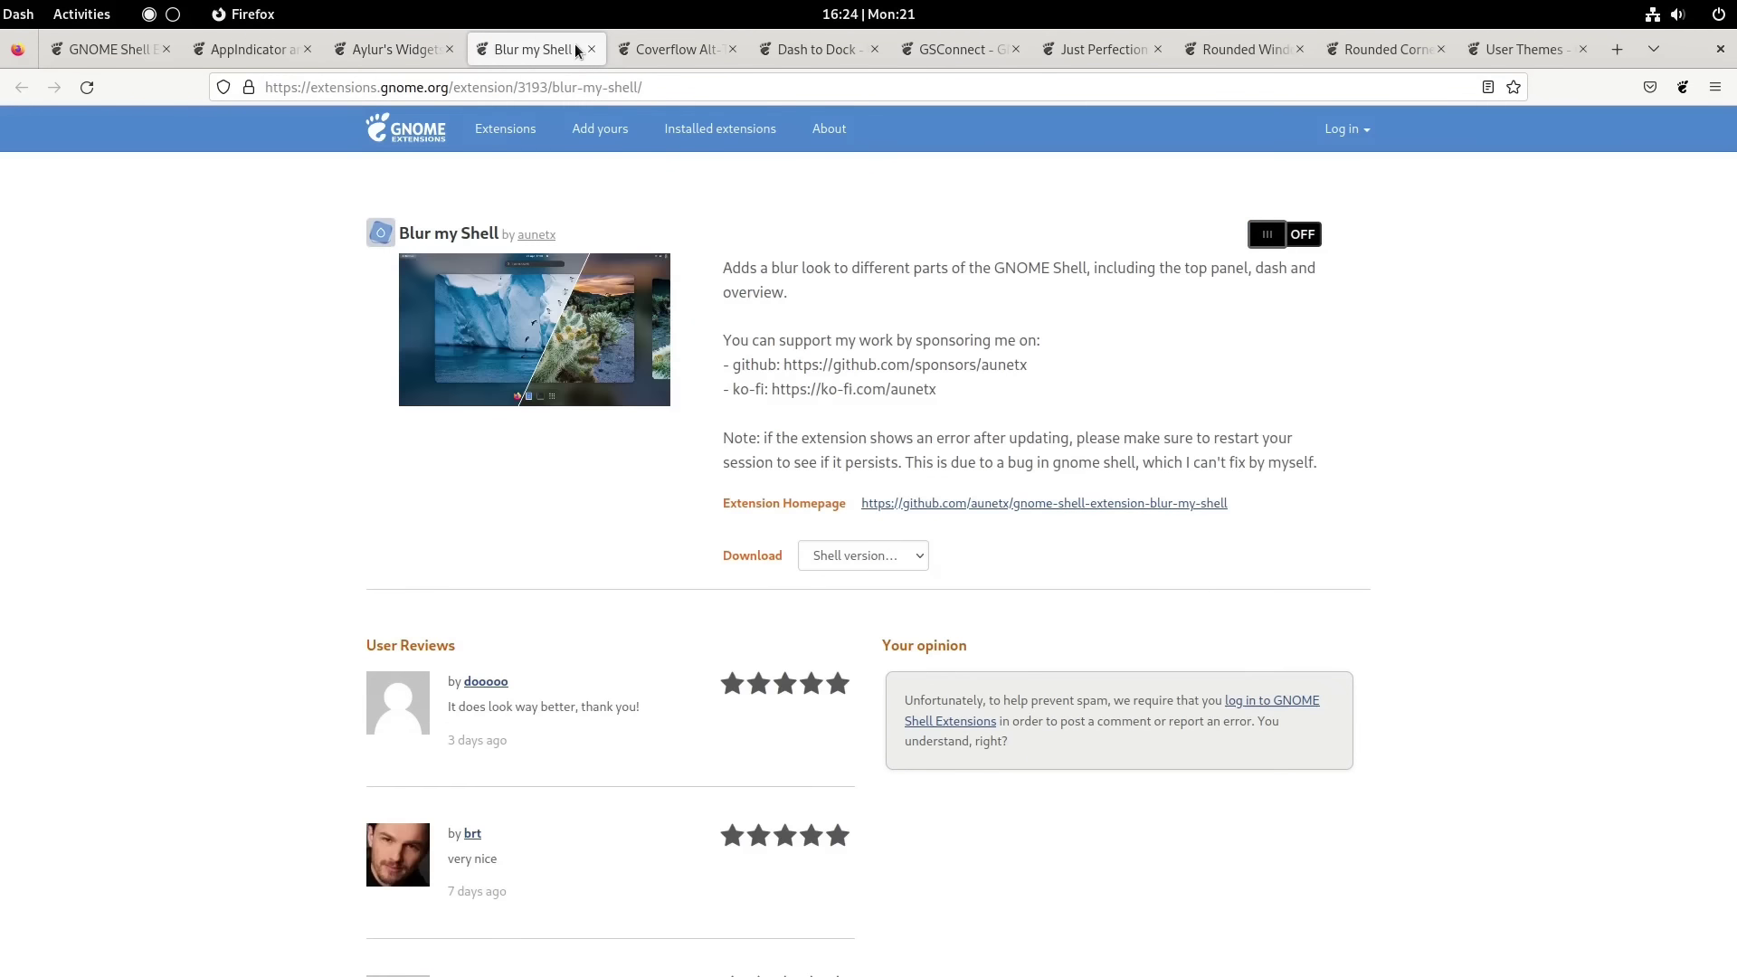
left_click(1304, 229)
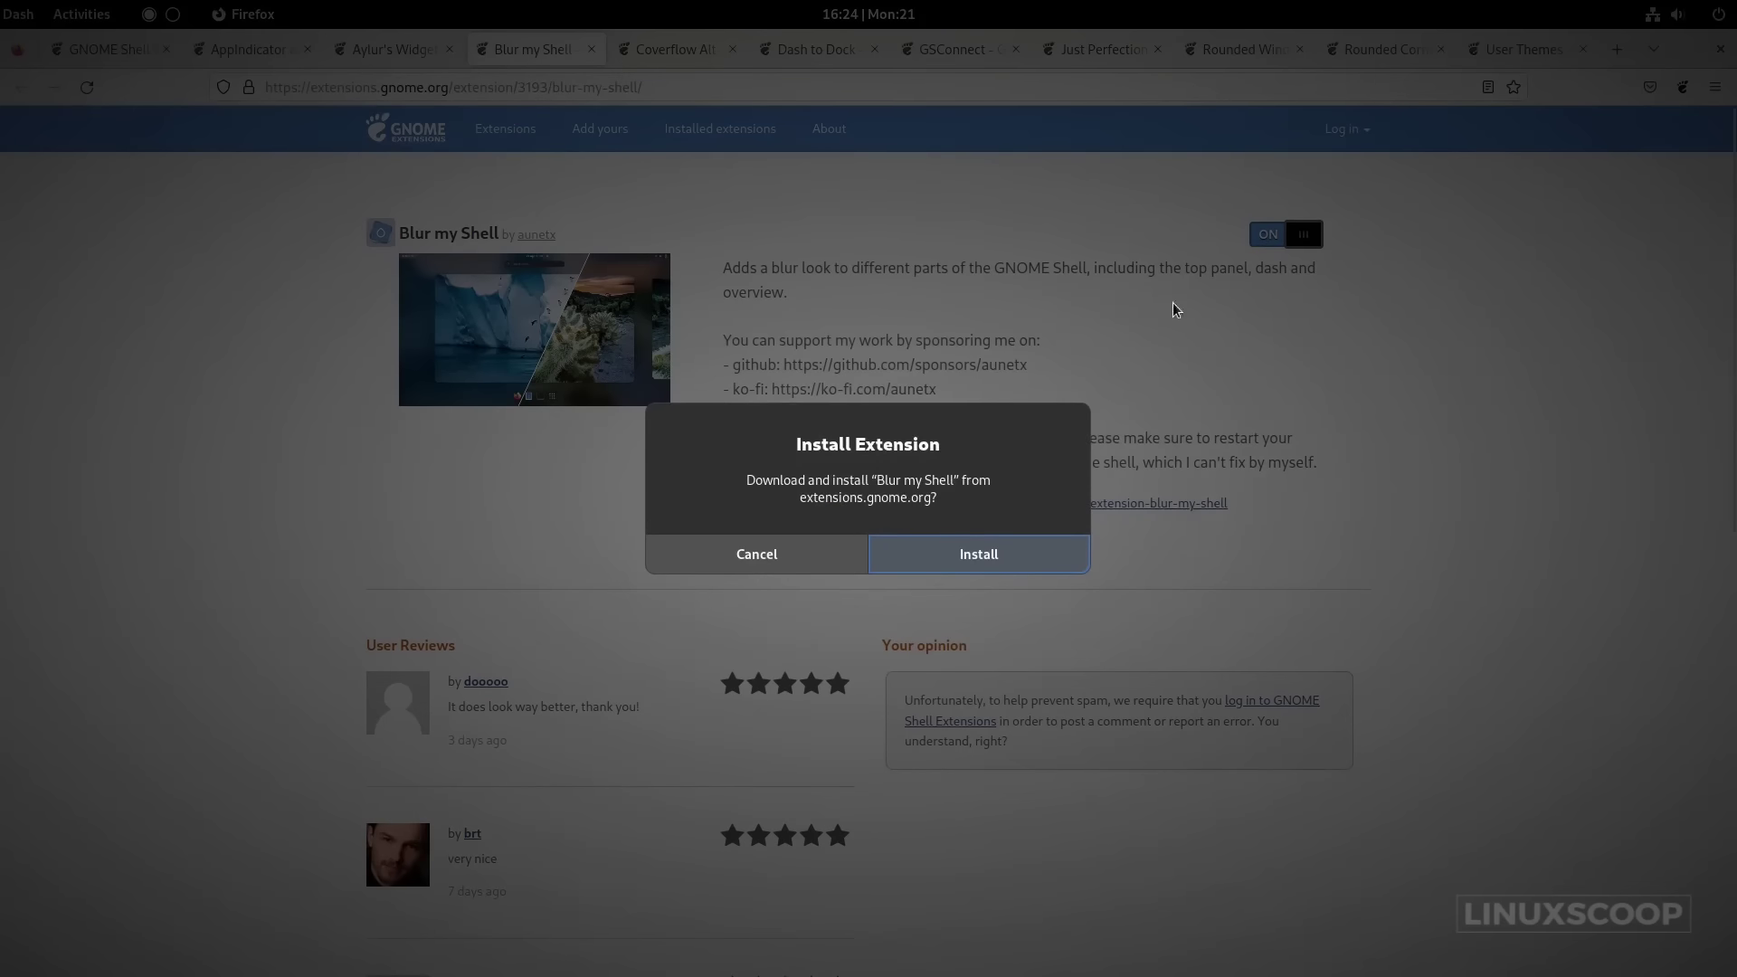
left_click(987, 554)
left_click(674, 49)
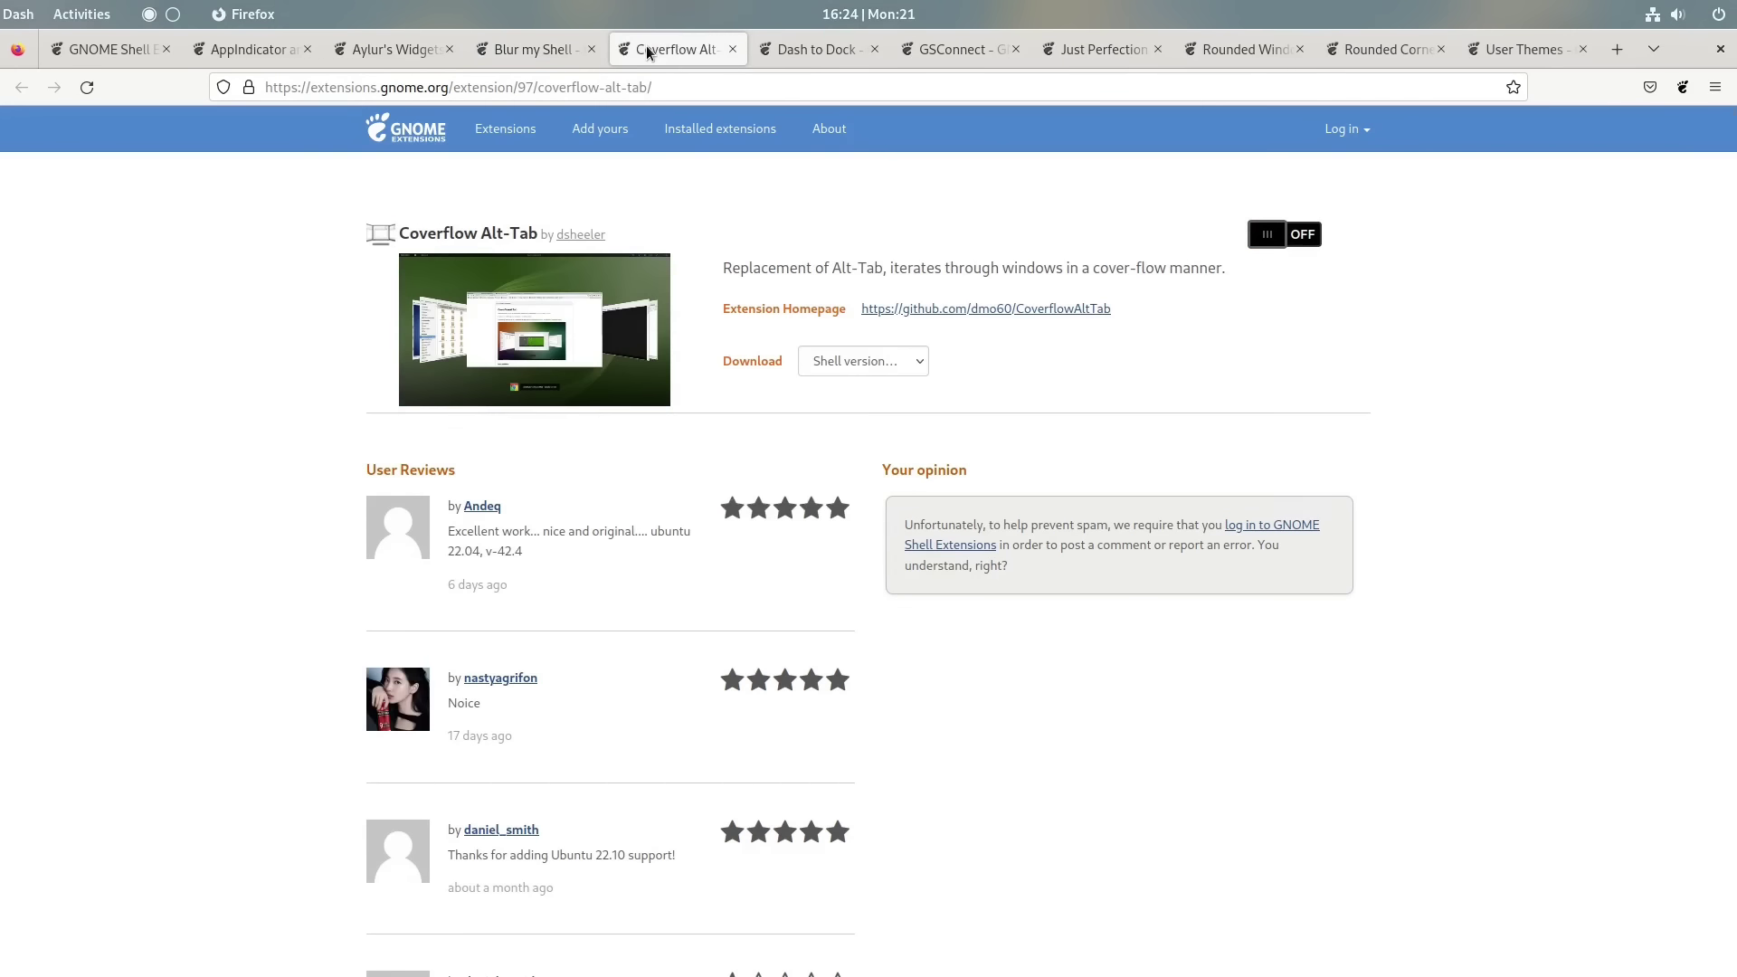
left_click(1316, 233)
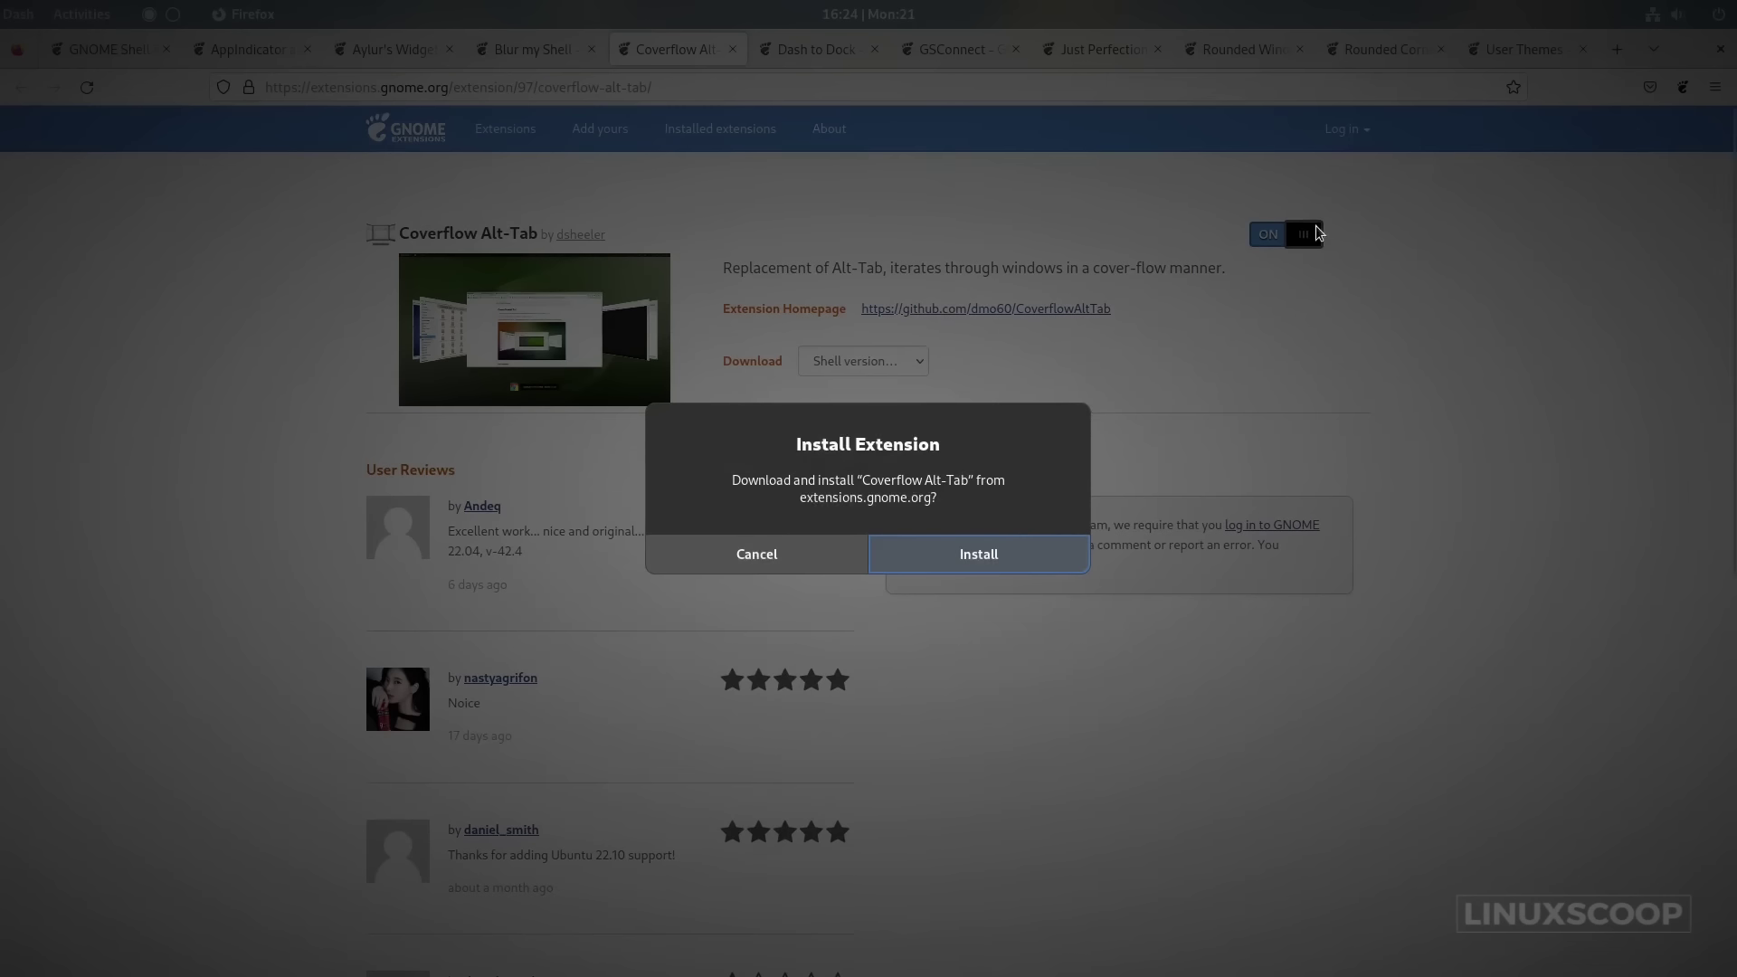
left_click(1035, 559)
Install the Dash to Dock and GSConnect extensions from their opened pages.
left_click(818, 50)
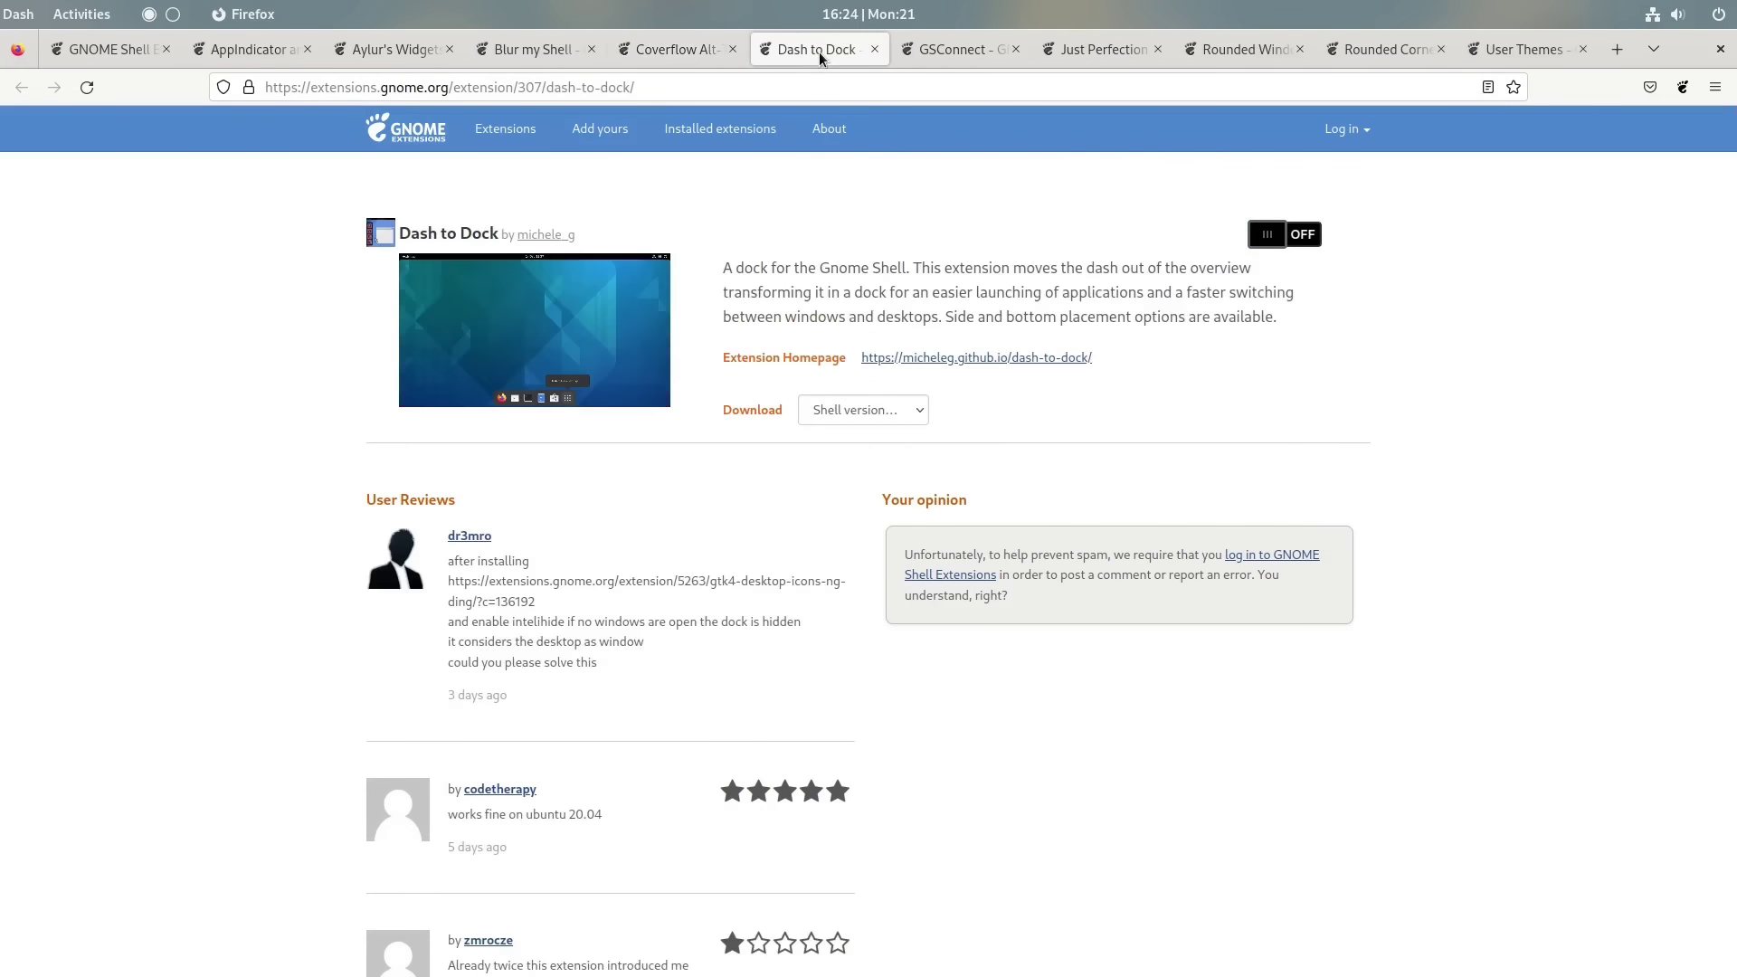
left_click(1310, 235)
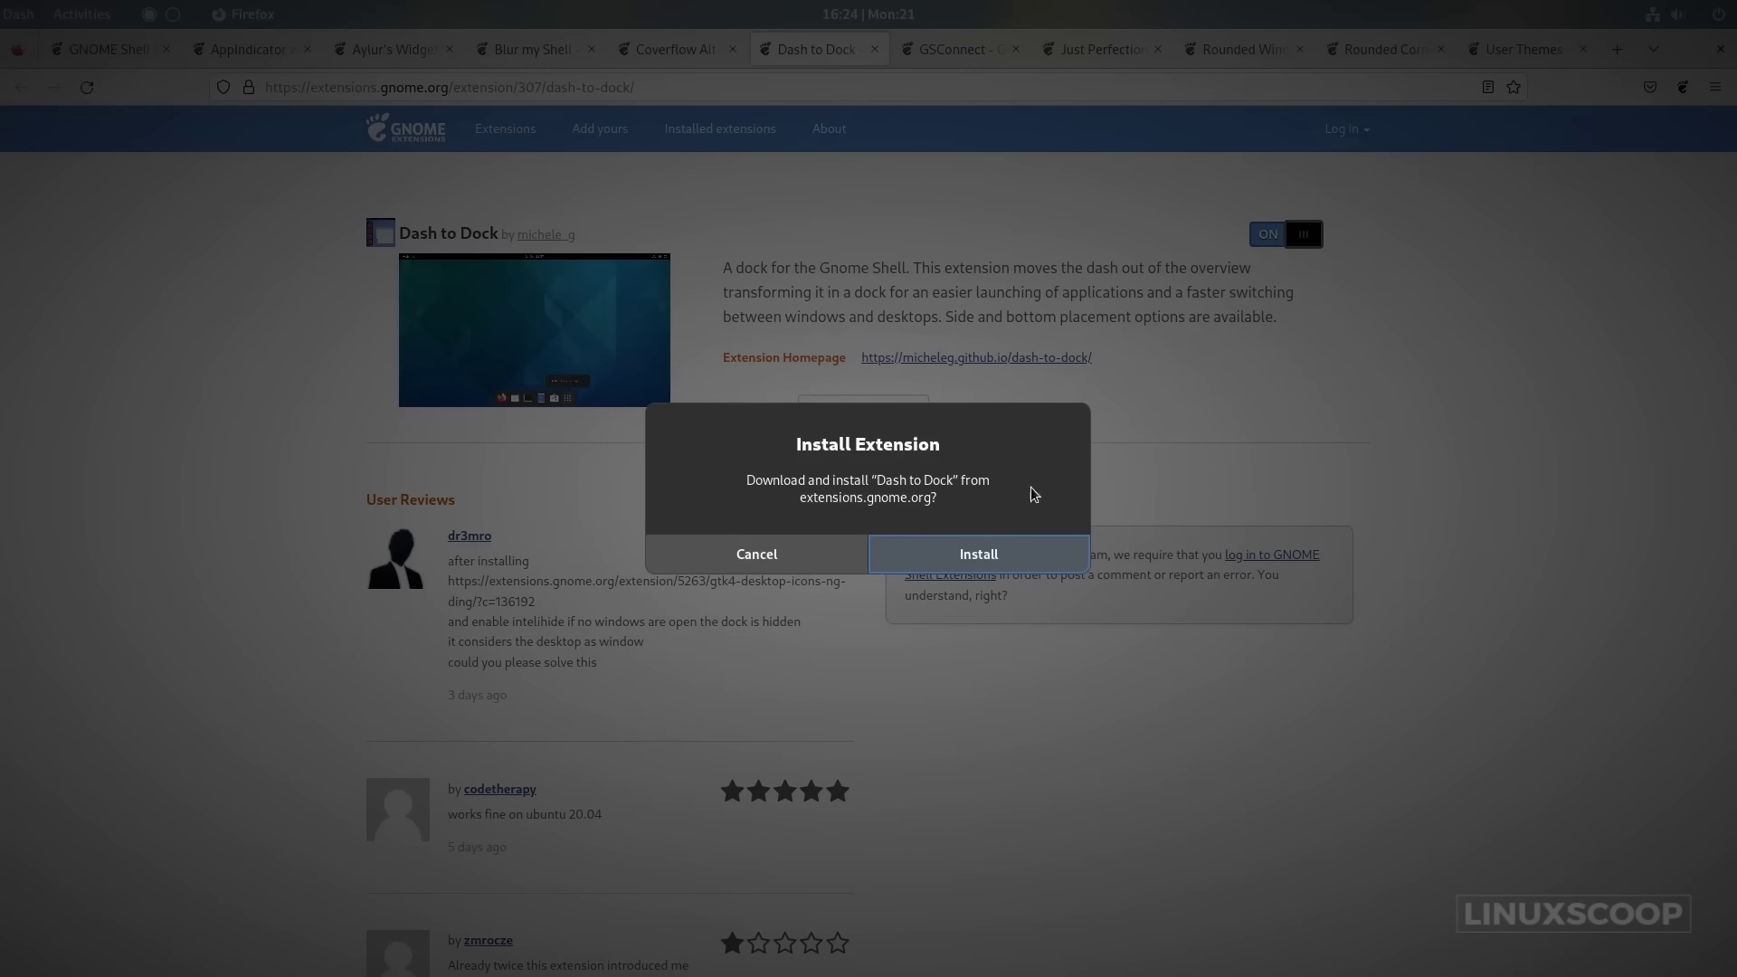
left_click(1015, 546)
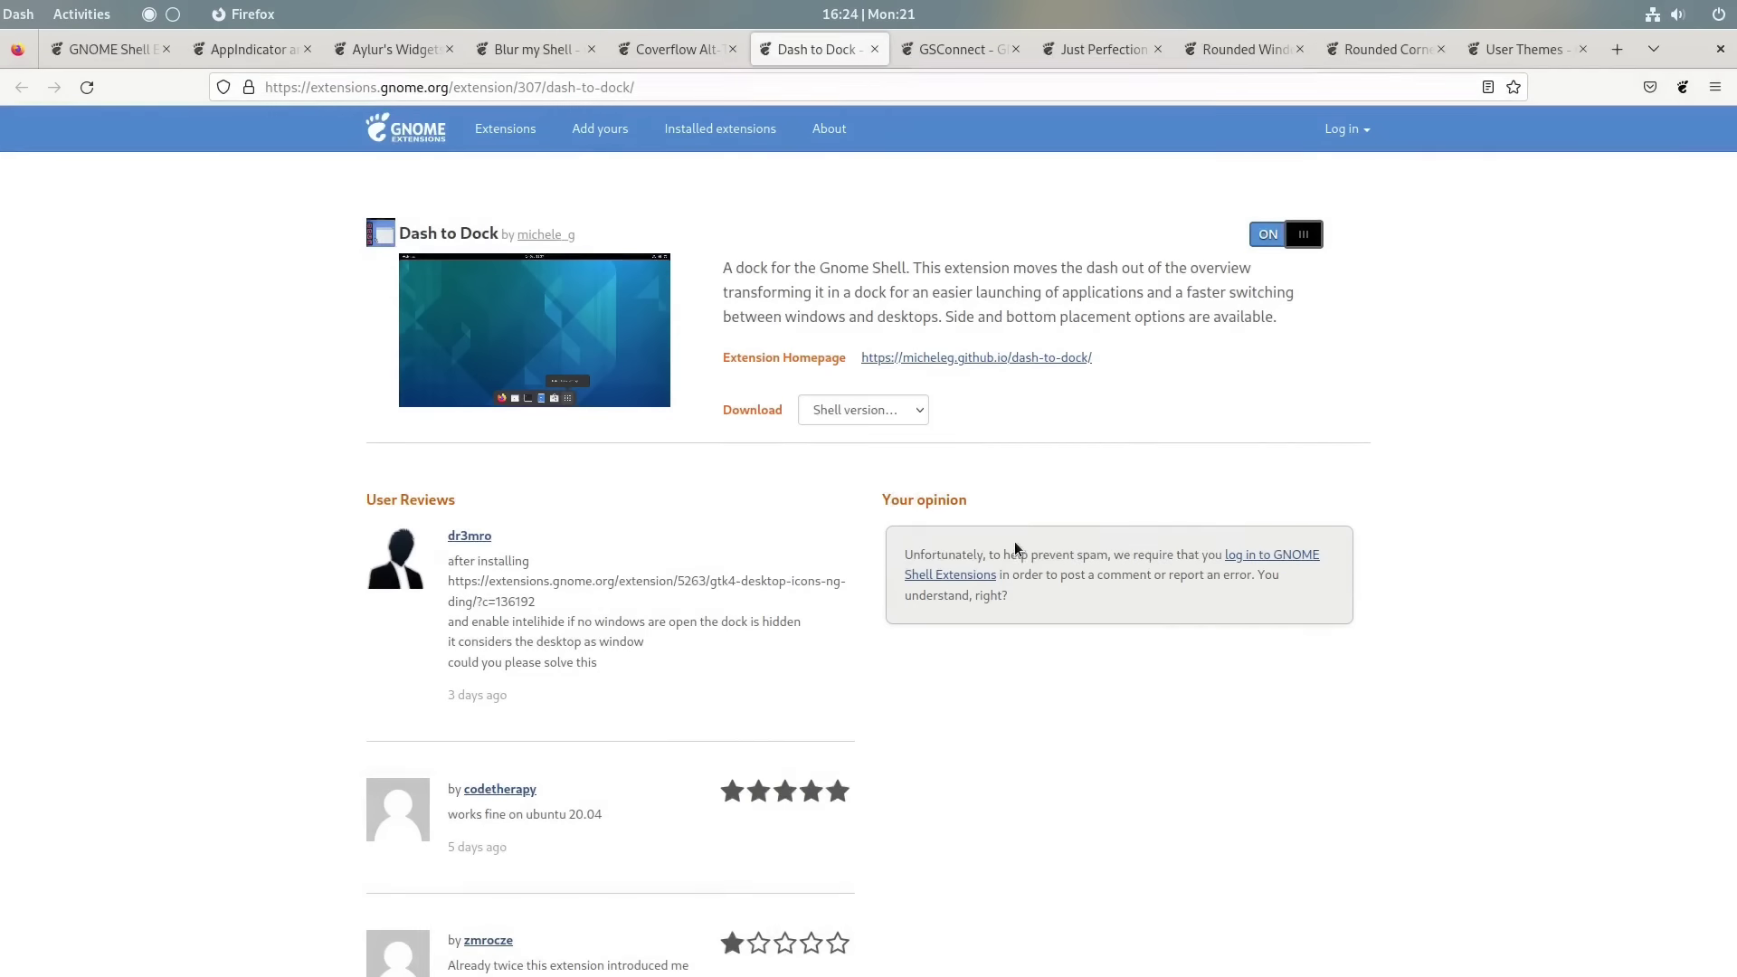
left_click(979, 50)
left_click(1301, 241)
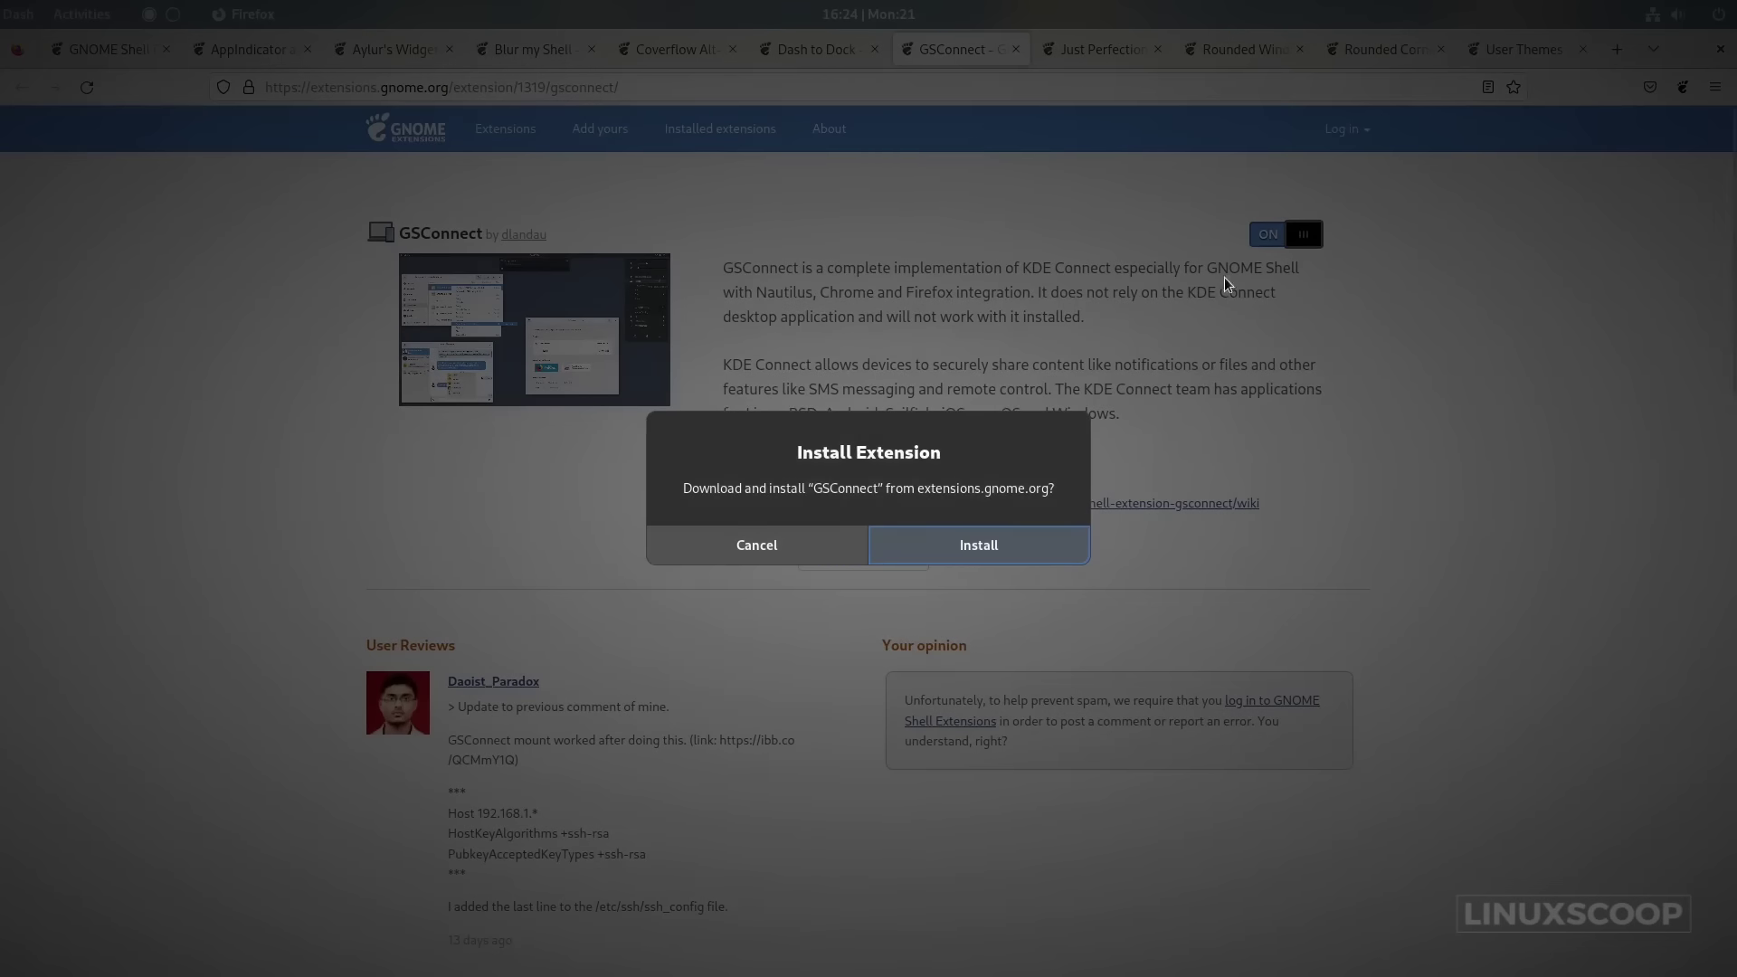
left_click(980, 549)
Install the Just Perfection and Rounded Window Corners extensions from their opened pages.
left_click(1089, 45)
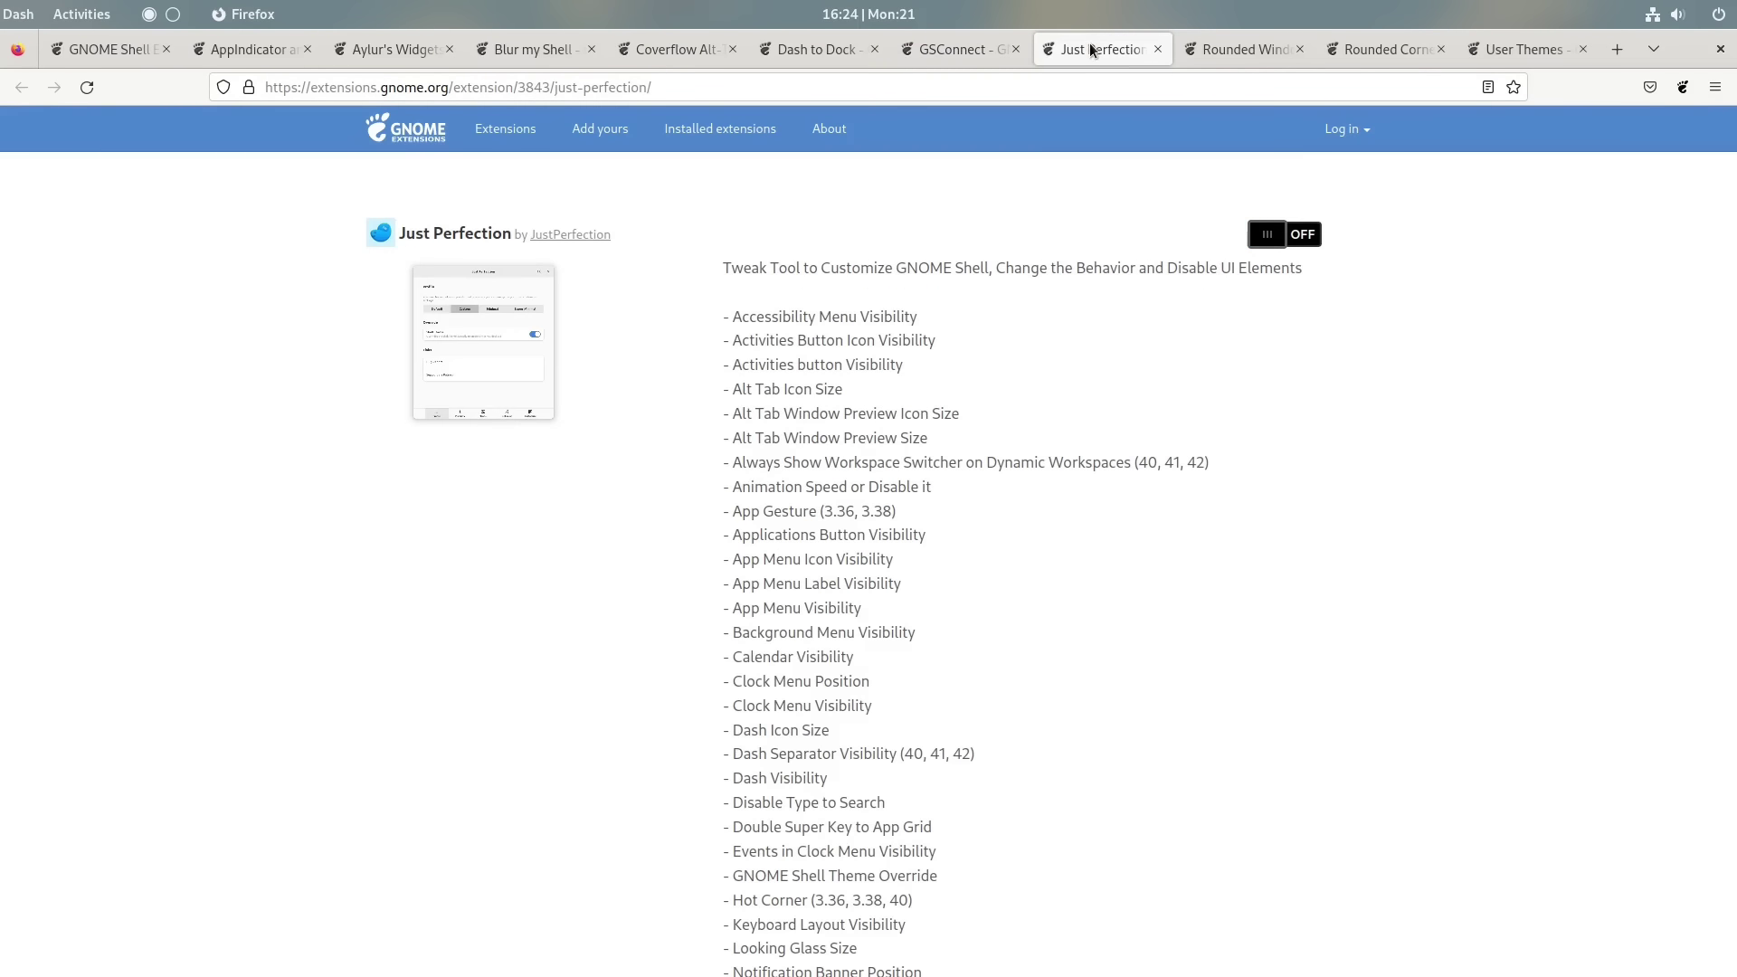
left_click(1283, 235)
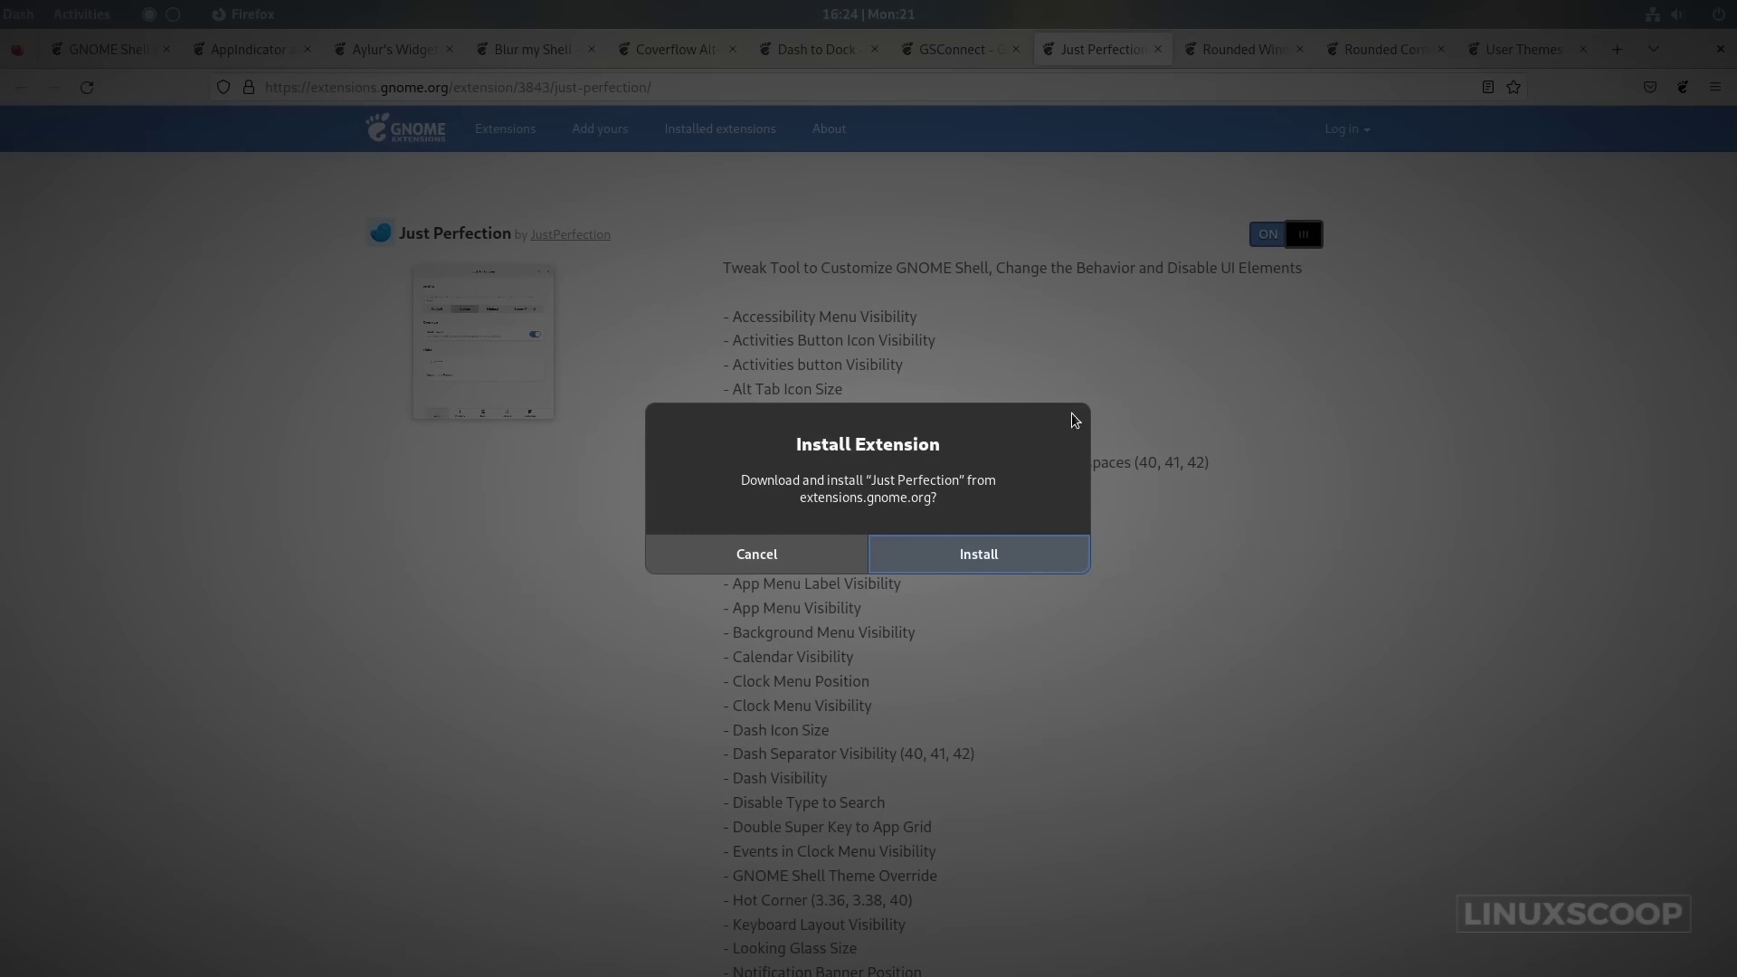
left_click(1023, 557)
left_click(1228, 52)
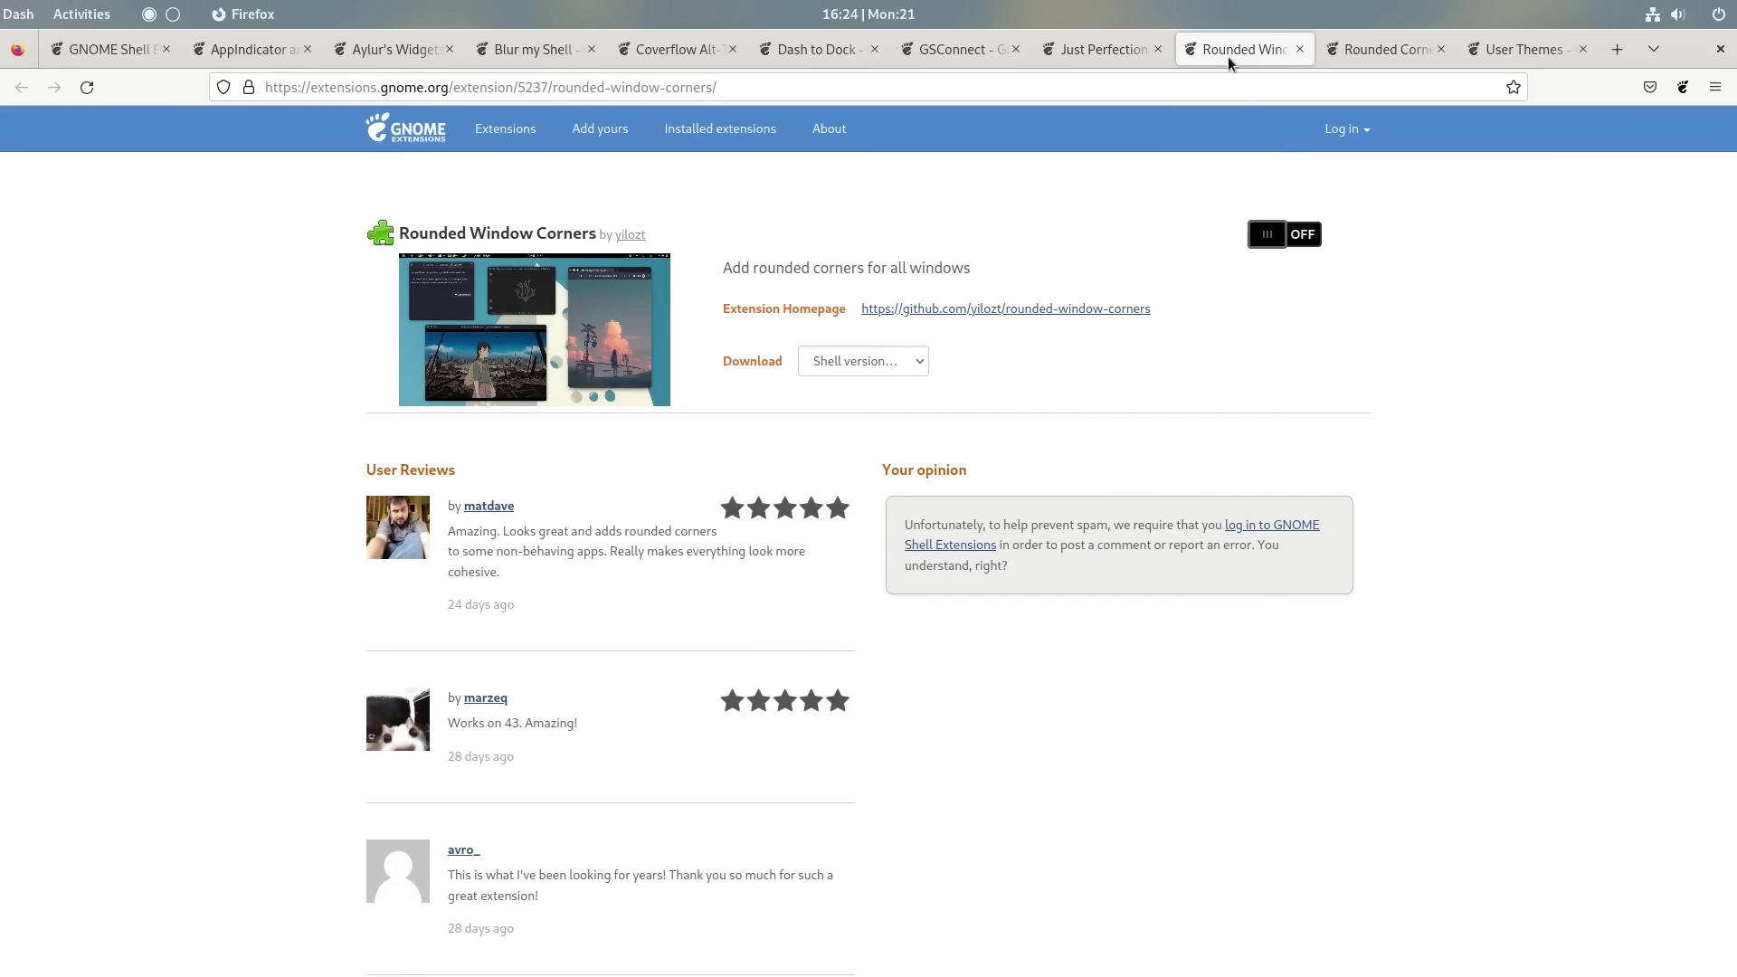
left_click(1299, 237)
left_click(1001, 546)
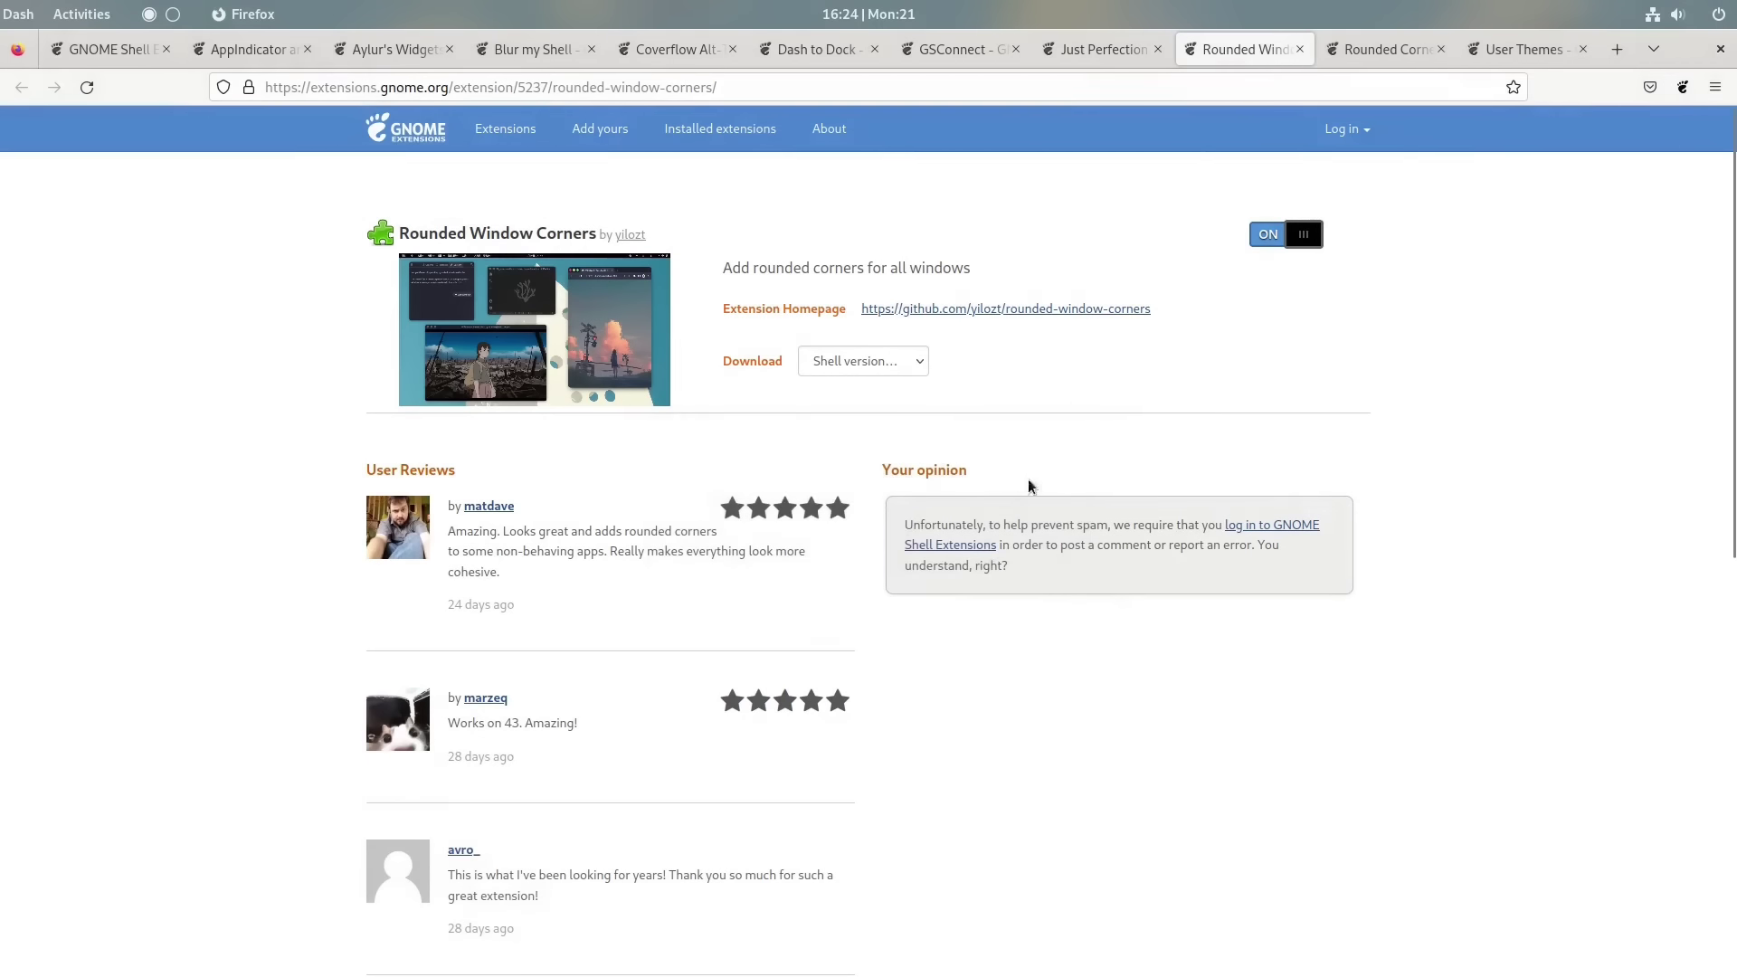
Install the Rounded Corners and User Themes extensions from their opened pages.
left_click(1370, 49)
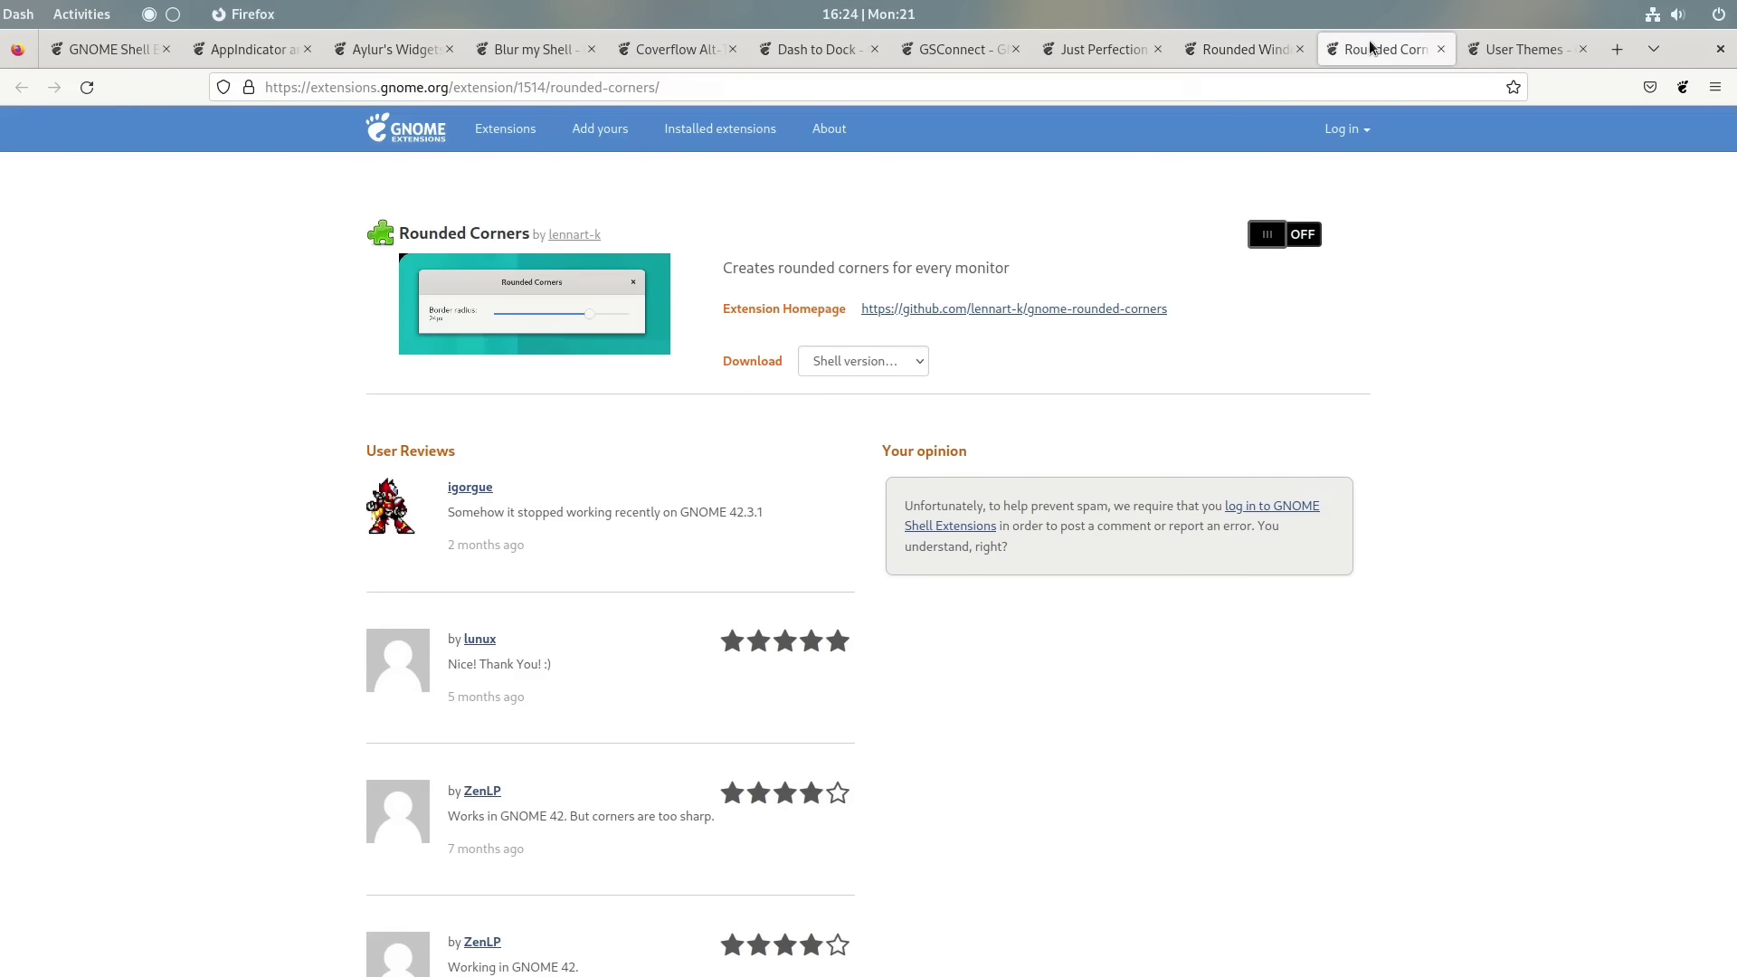
left_click(1290, 235)
left_click(1032, 555)
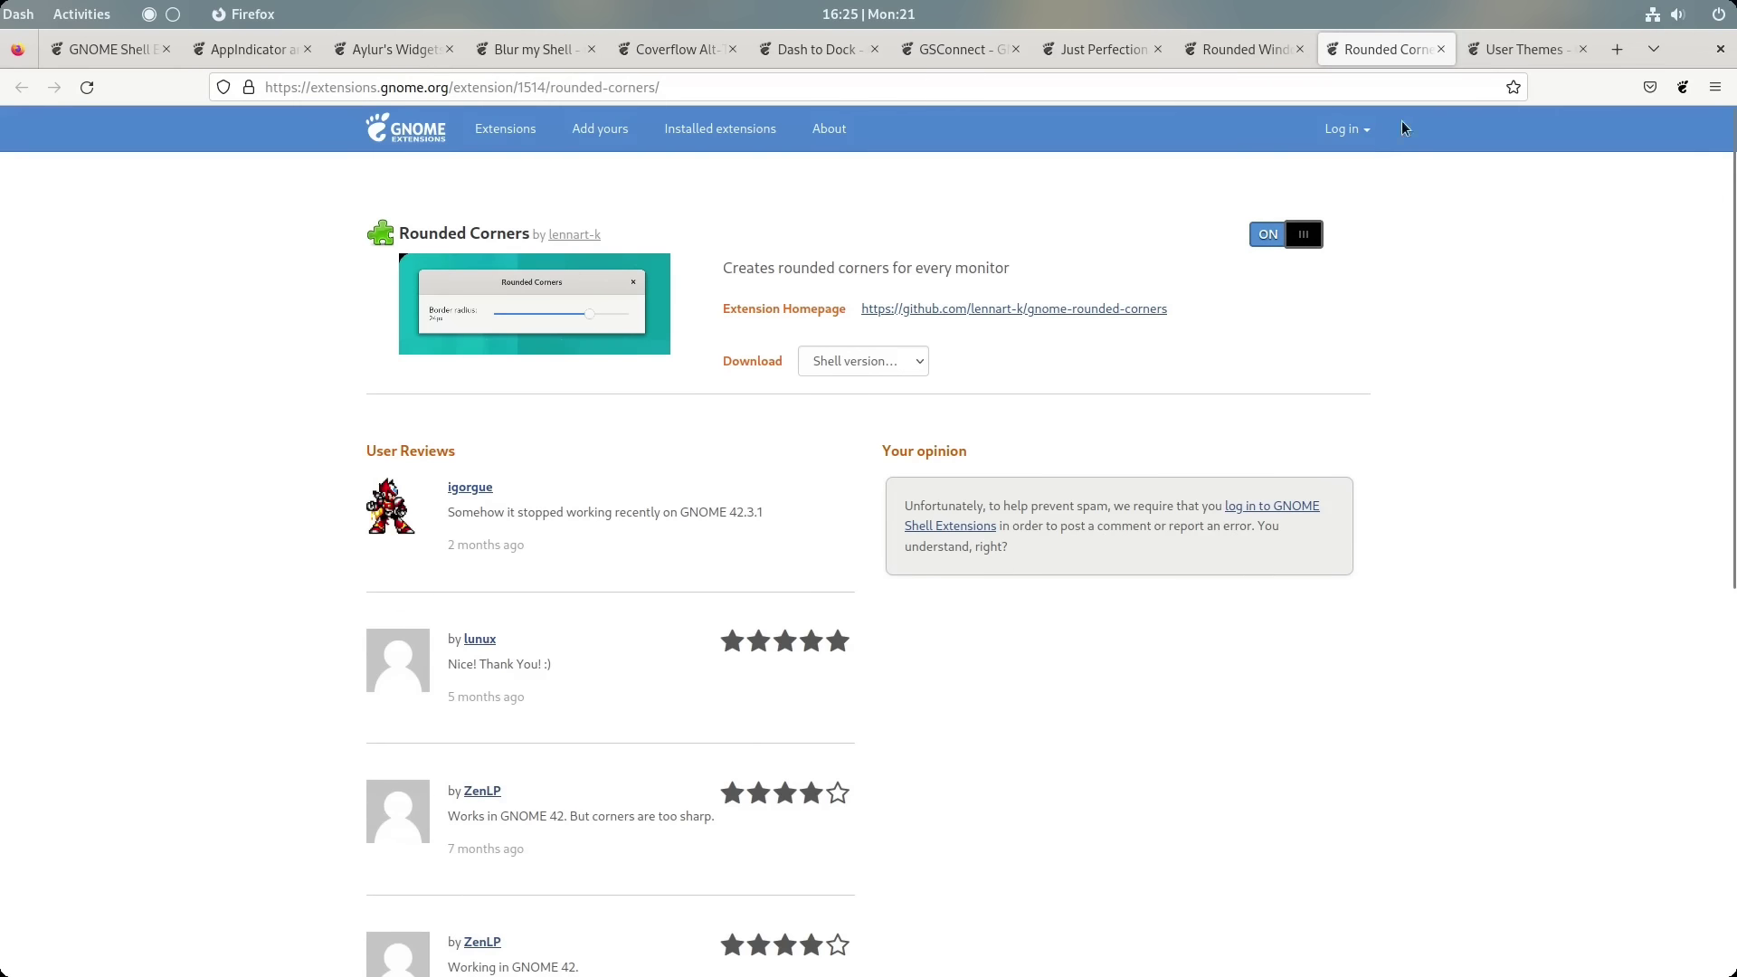
left_click(1508, 54)
left_click(1307, 241)
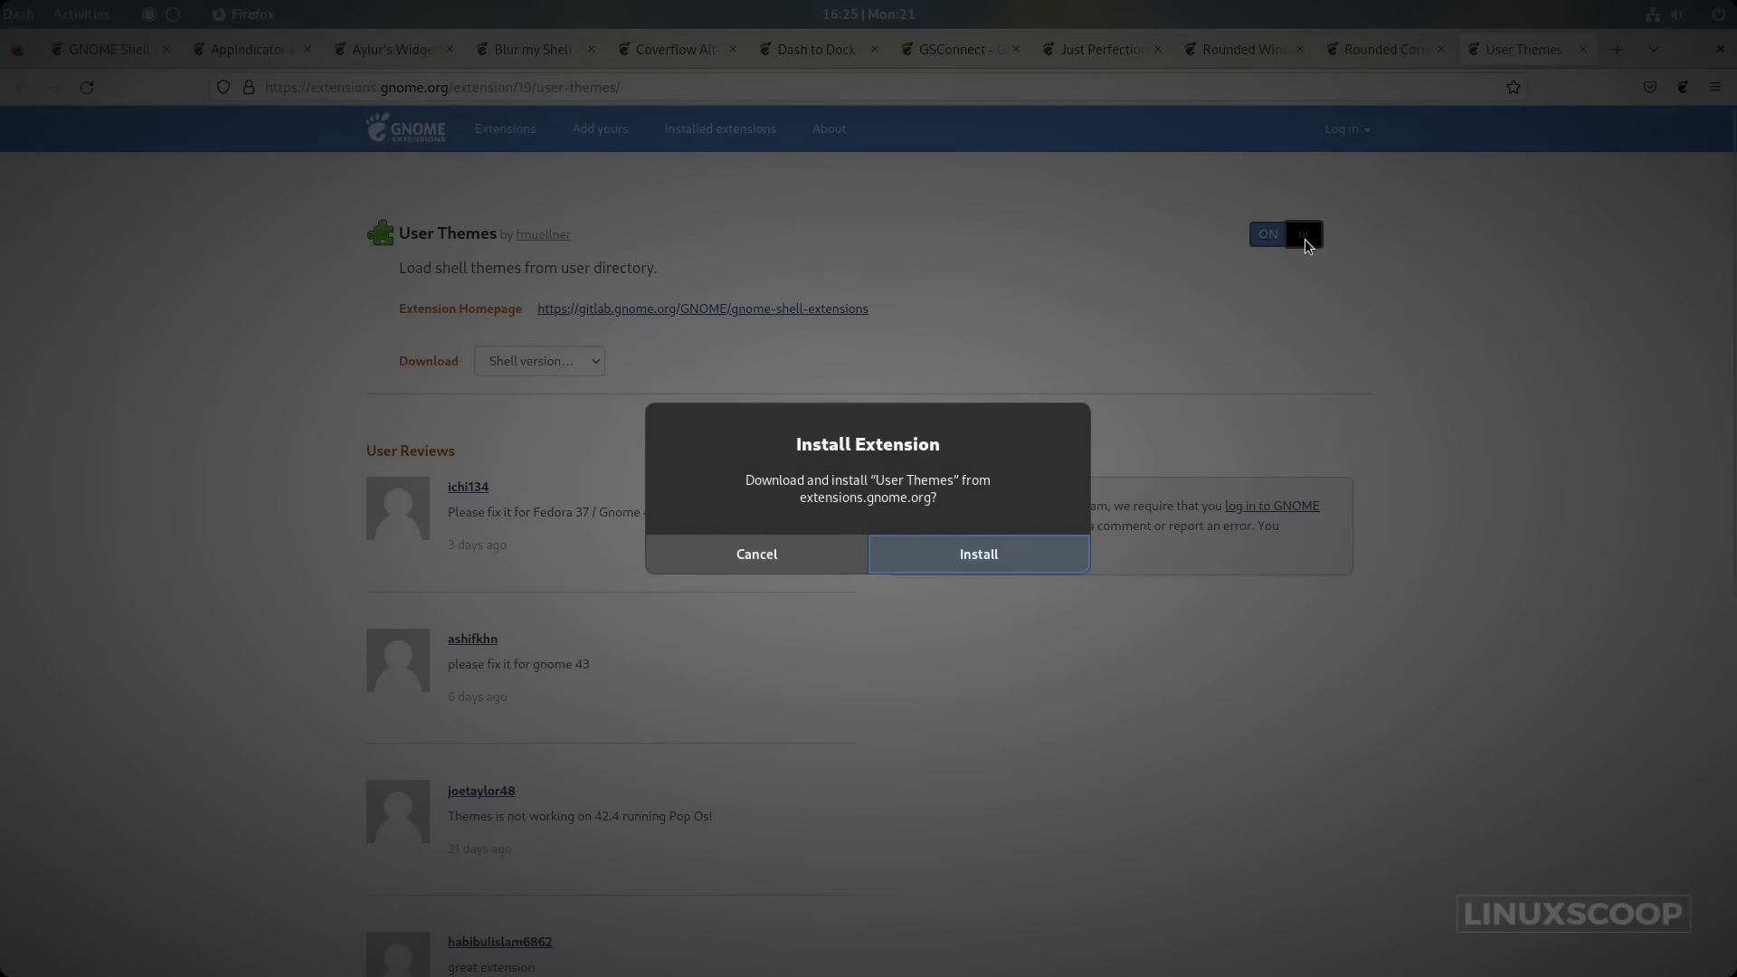
left_click(1029, 555)
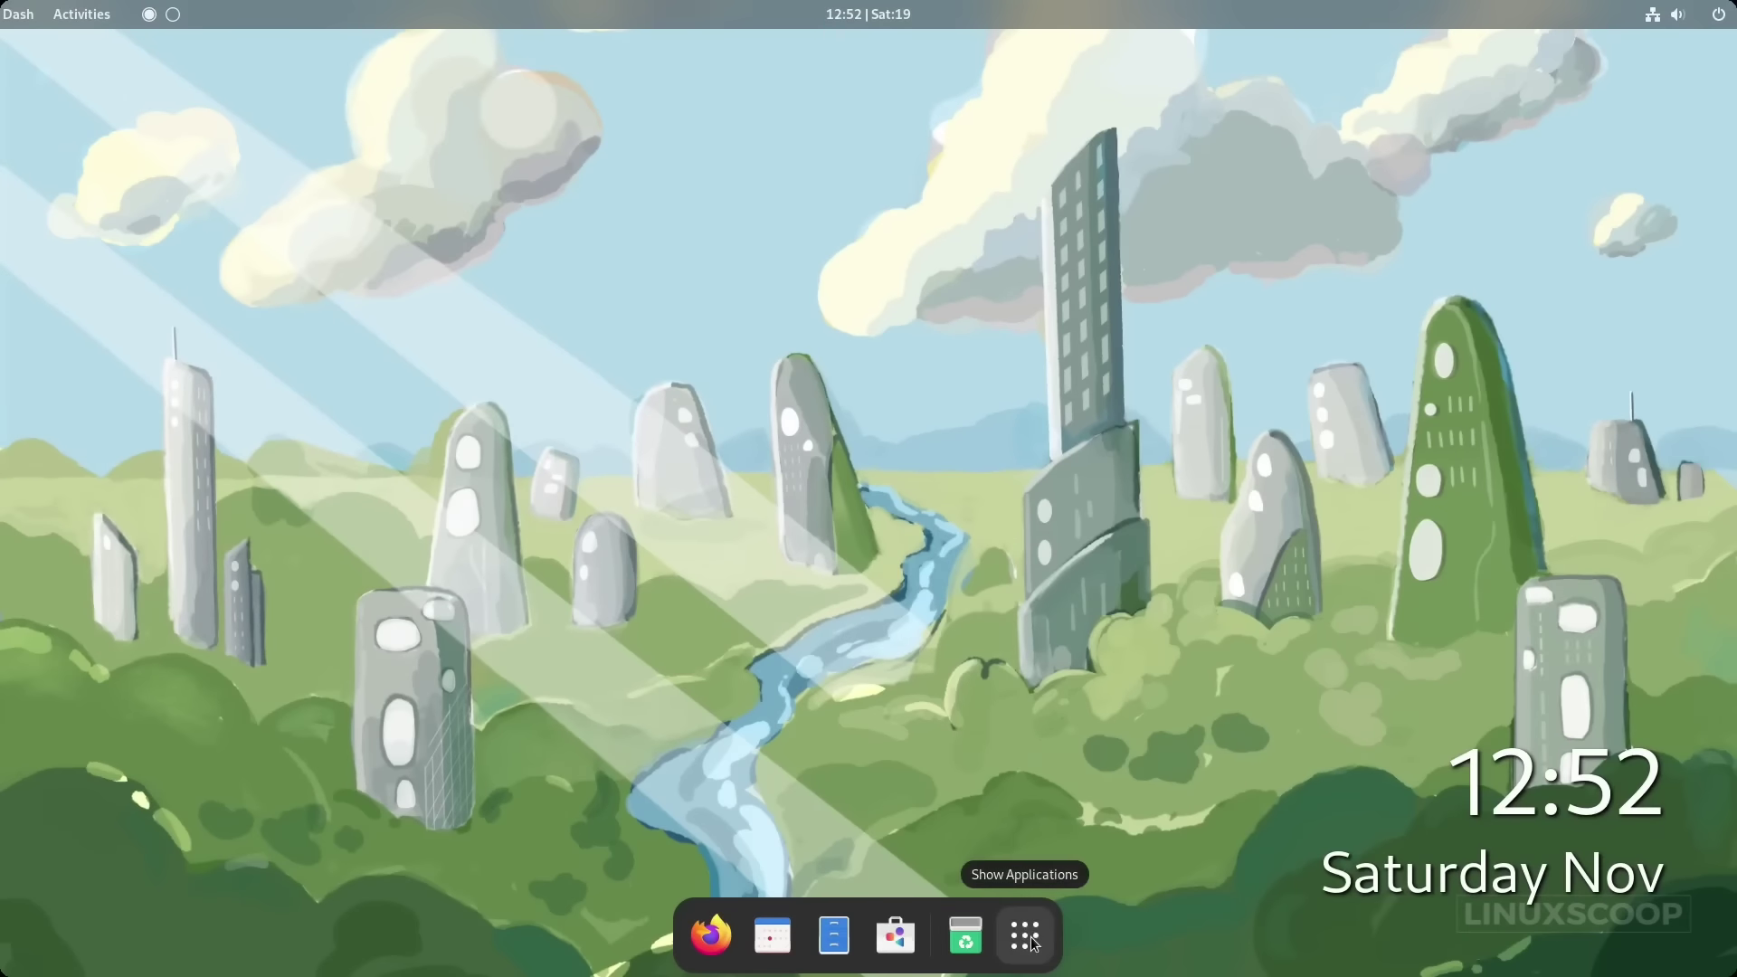
Find and open Tweaks from the applications overview and set the icon theme to Sevi-blue-dark in its appearance settings.
left_click(1028, 937)
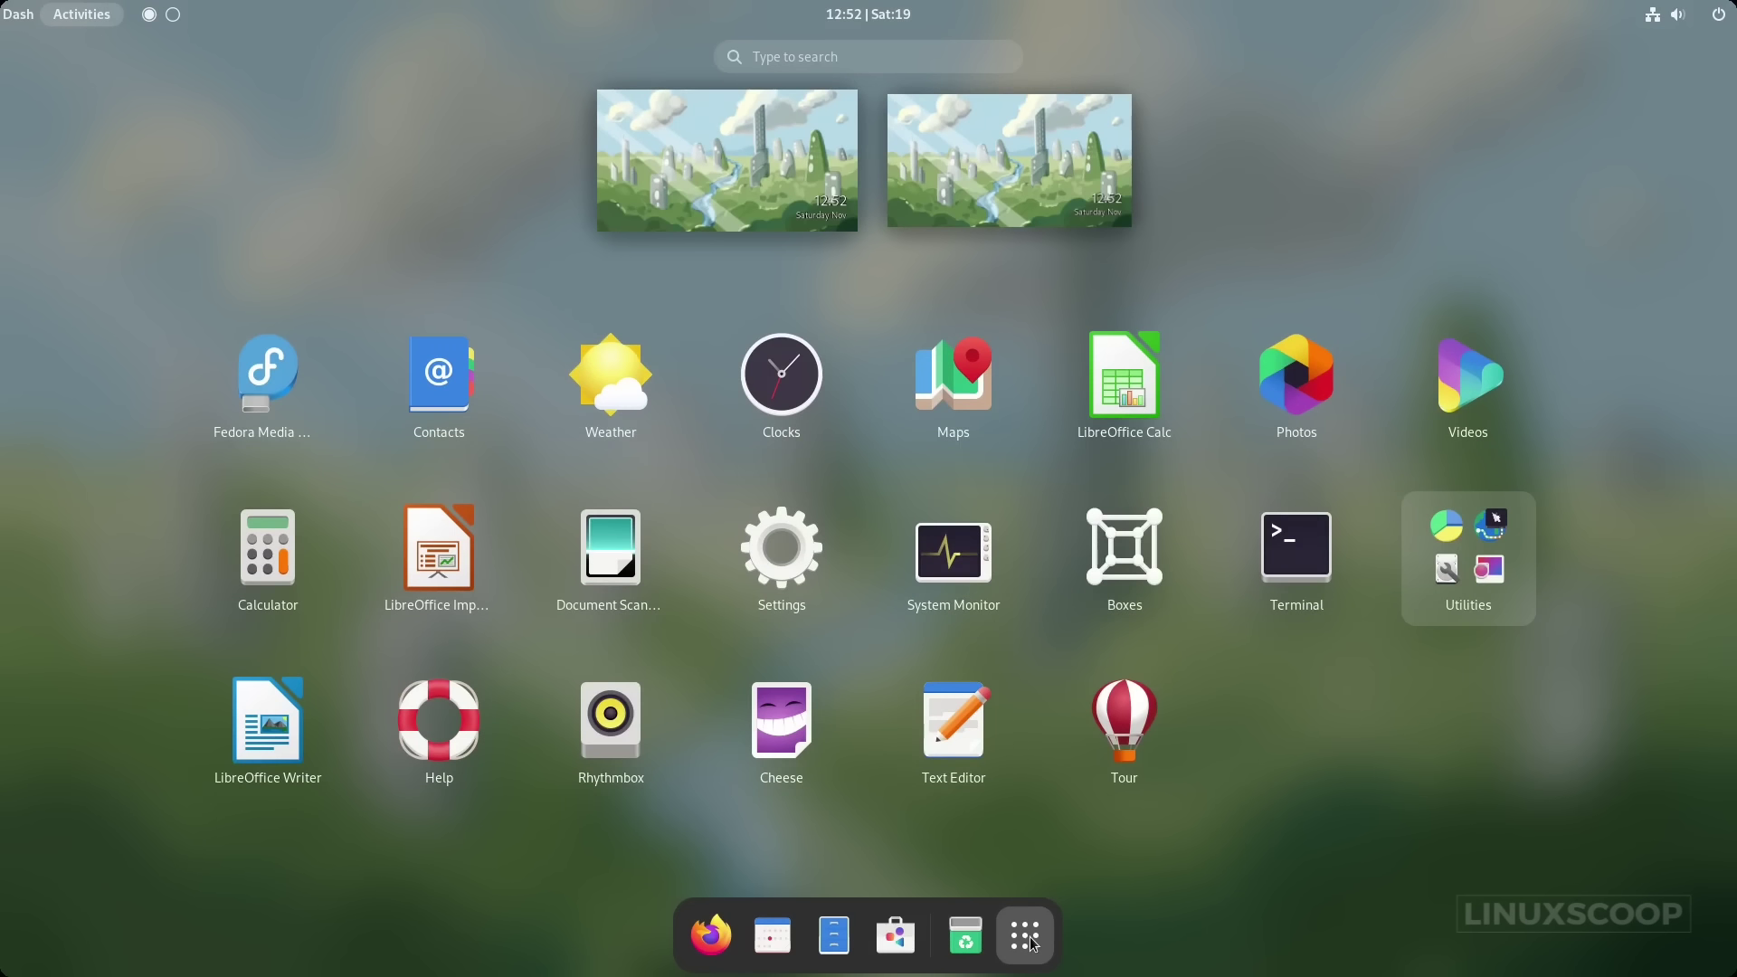
type("tweak")
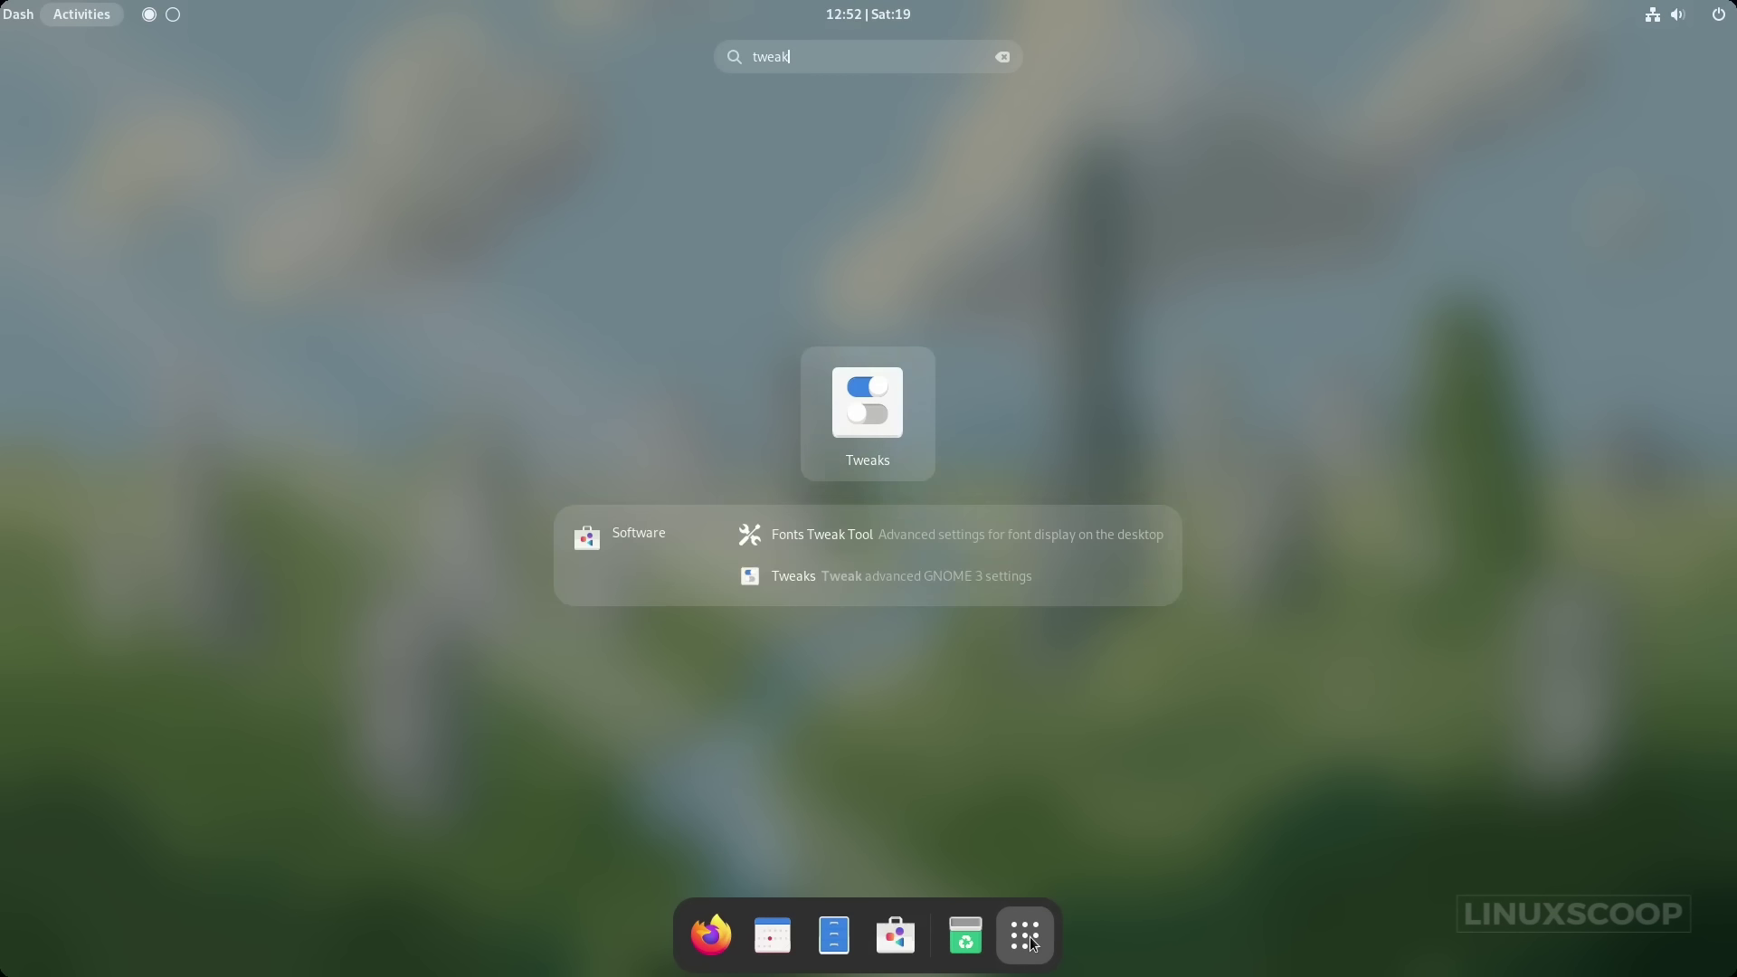
left_click(874, 366)
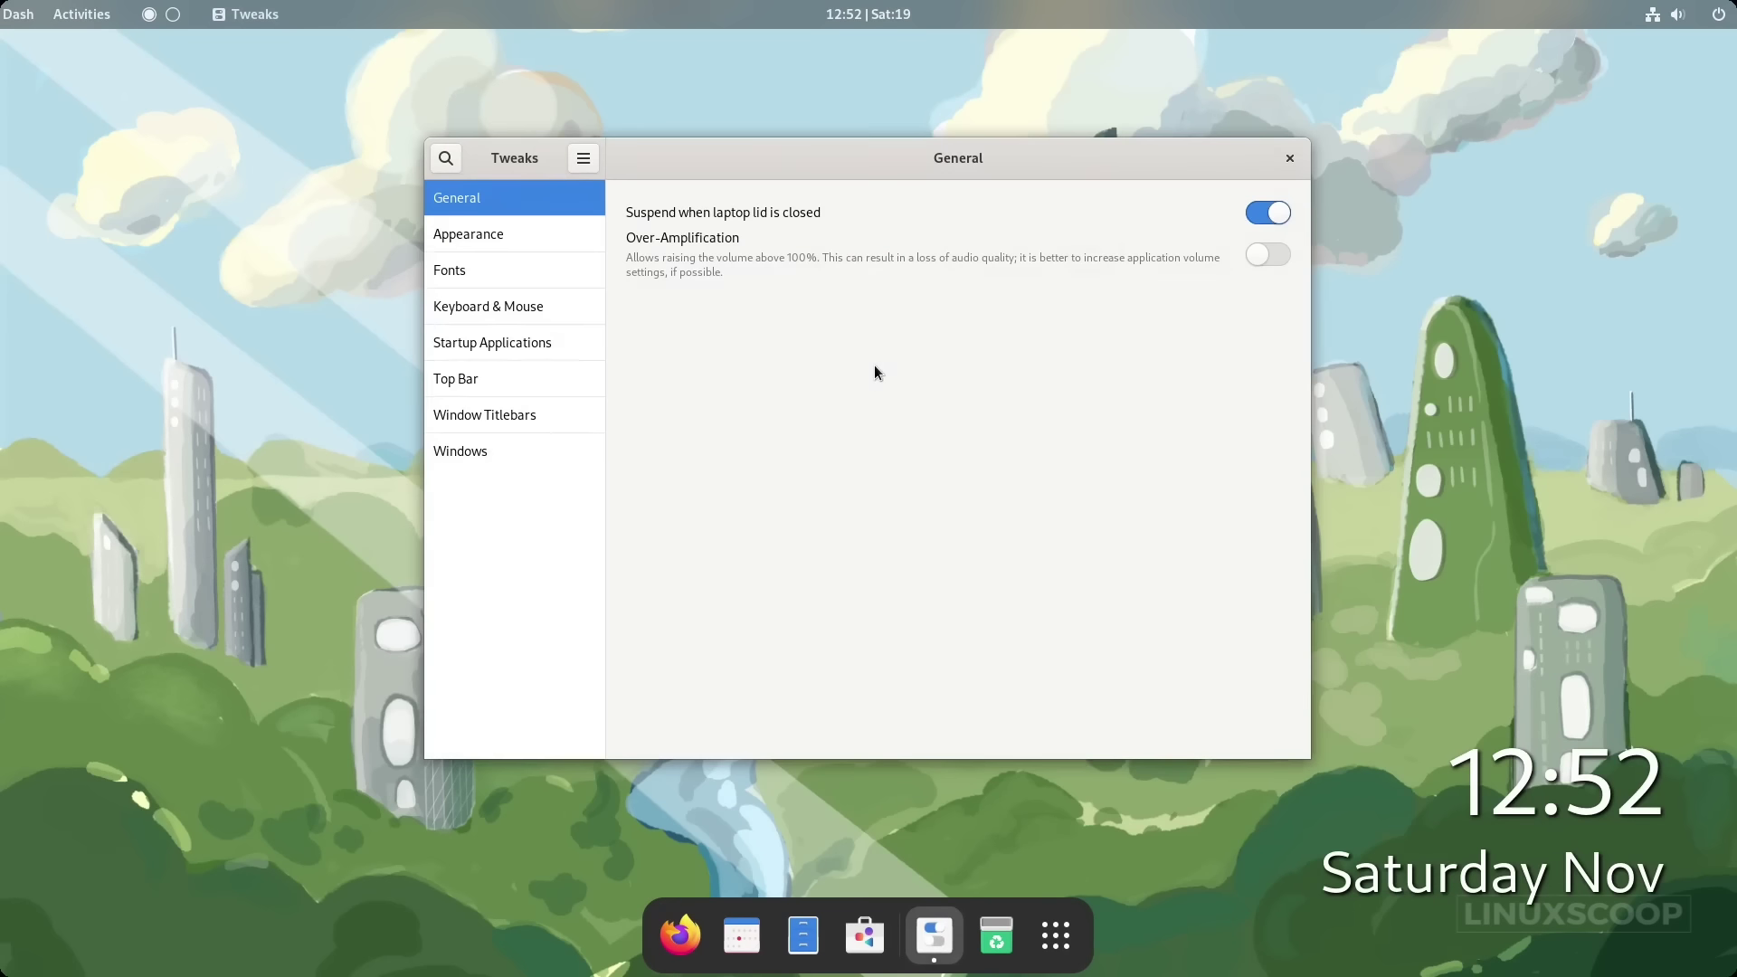
left_click(532, 237)
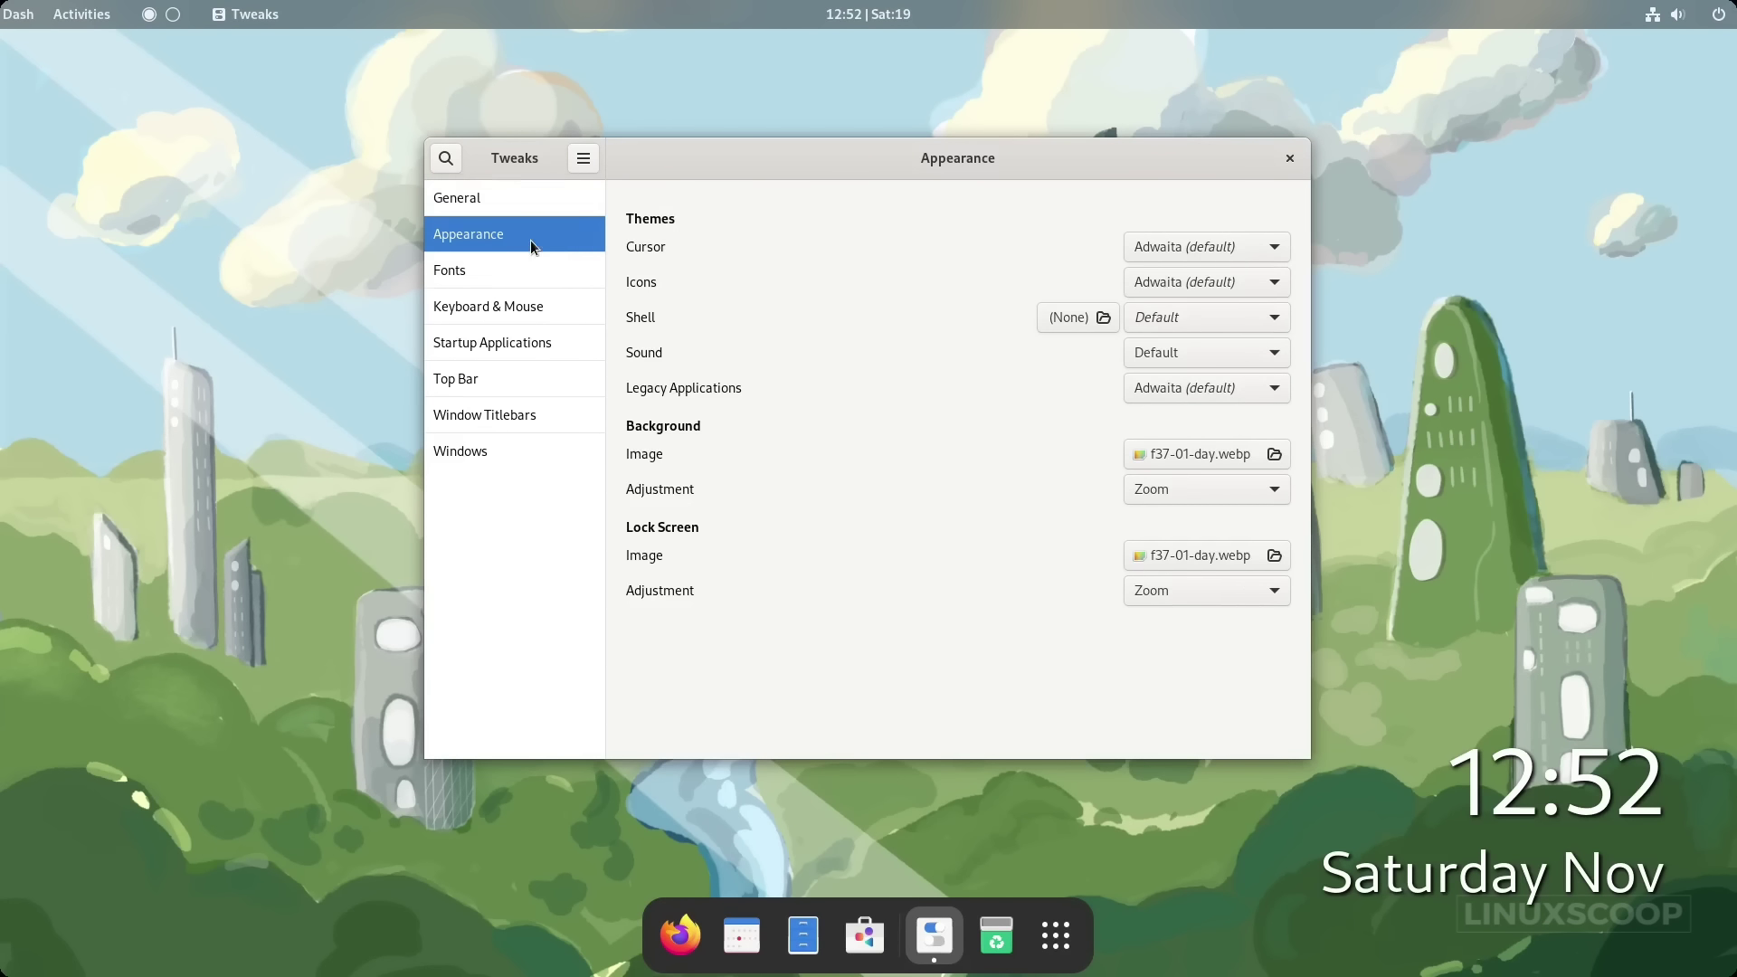
left_click(1191, 286)
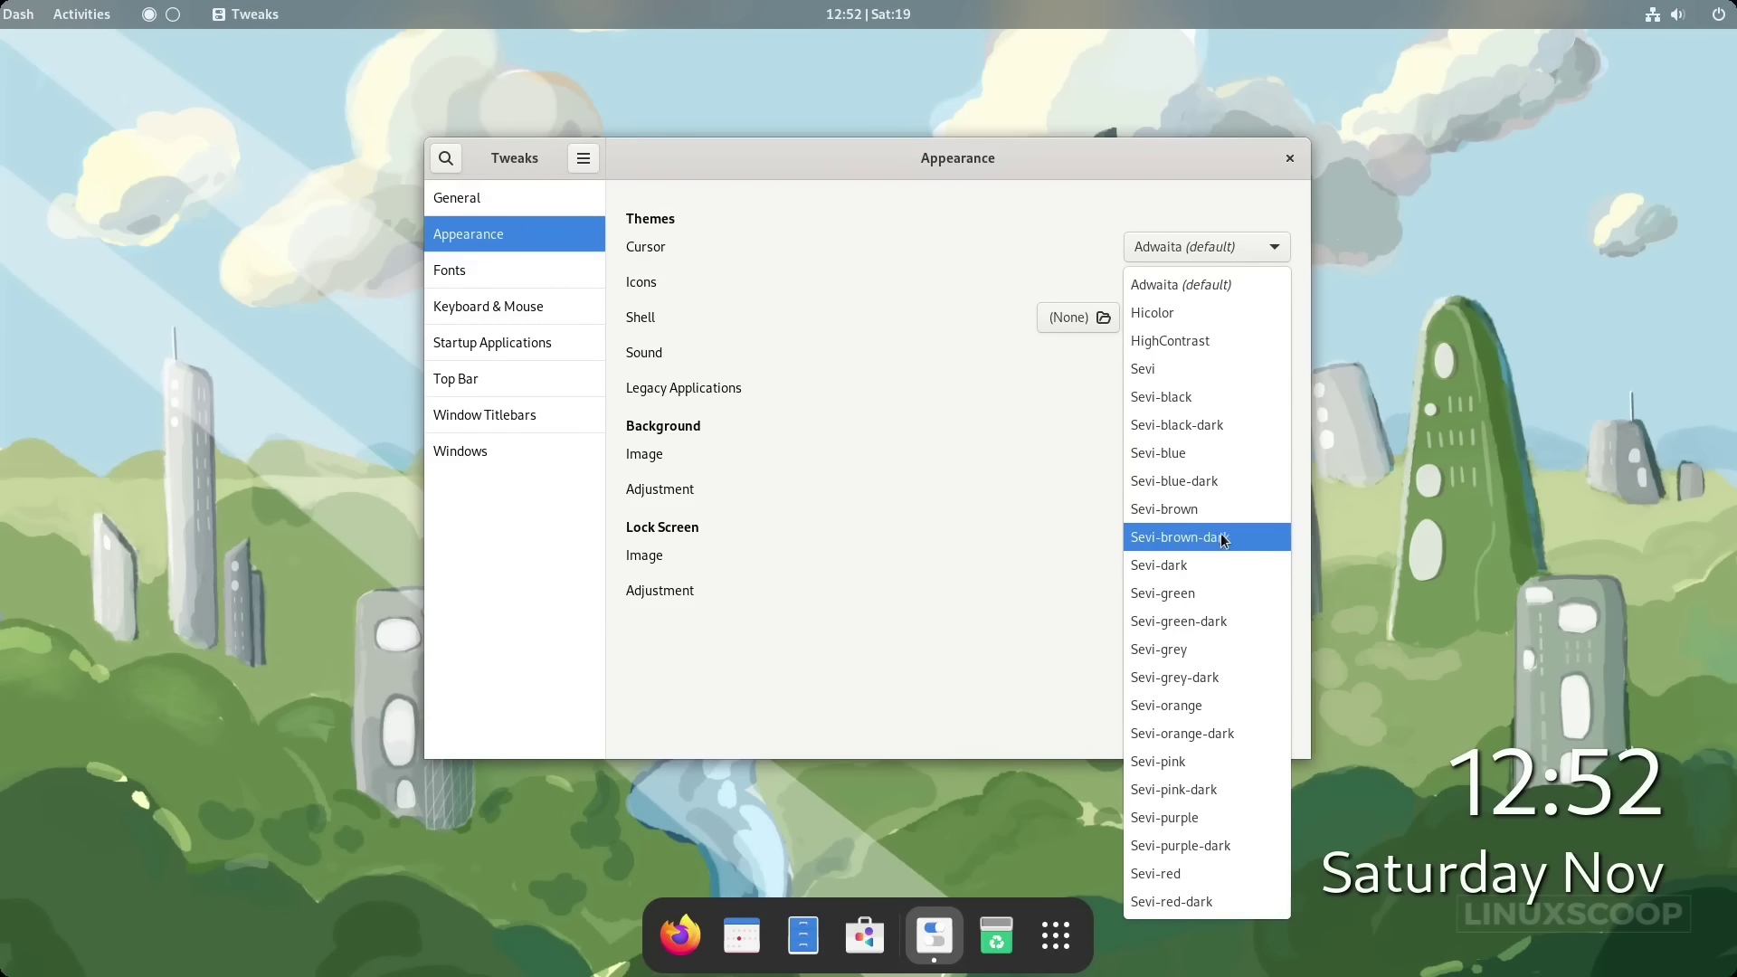
left_click(1223, 485)
Set the shell theme to Orchis-Shell-MOD and the legacy applications theme to Orchis-Light-Compact.
left_click(1226, 320)
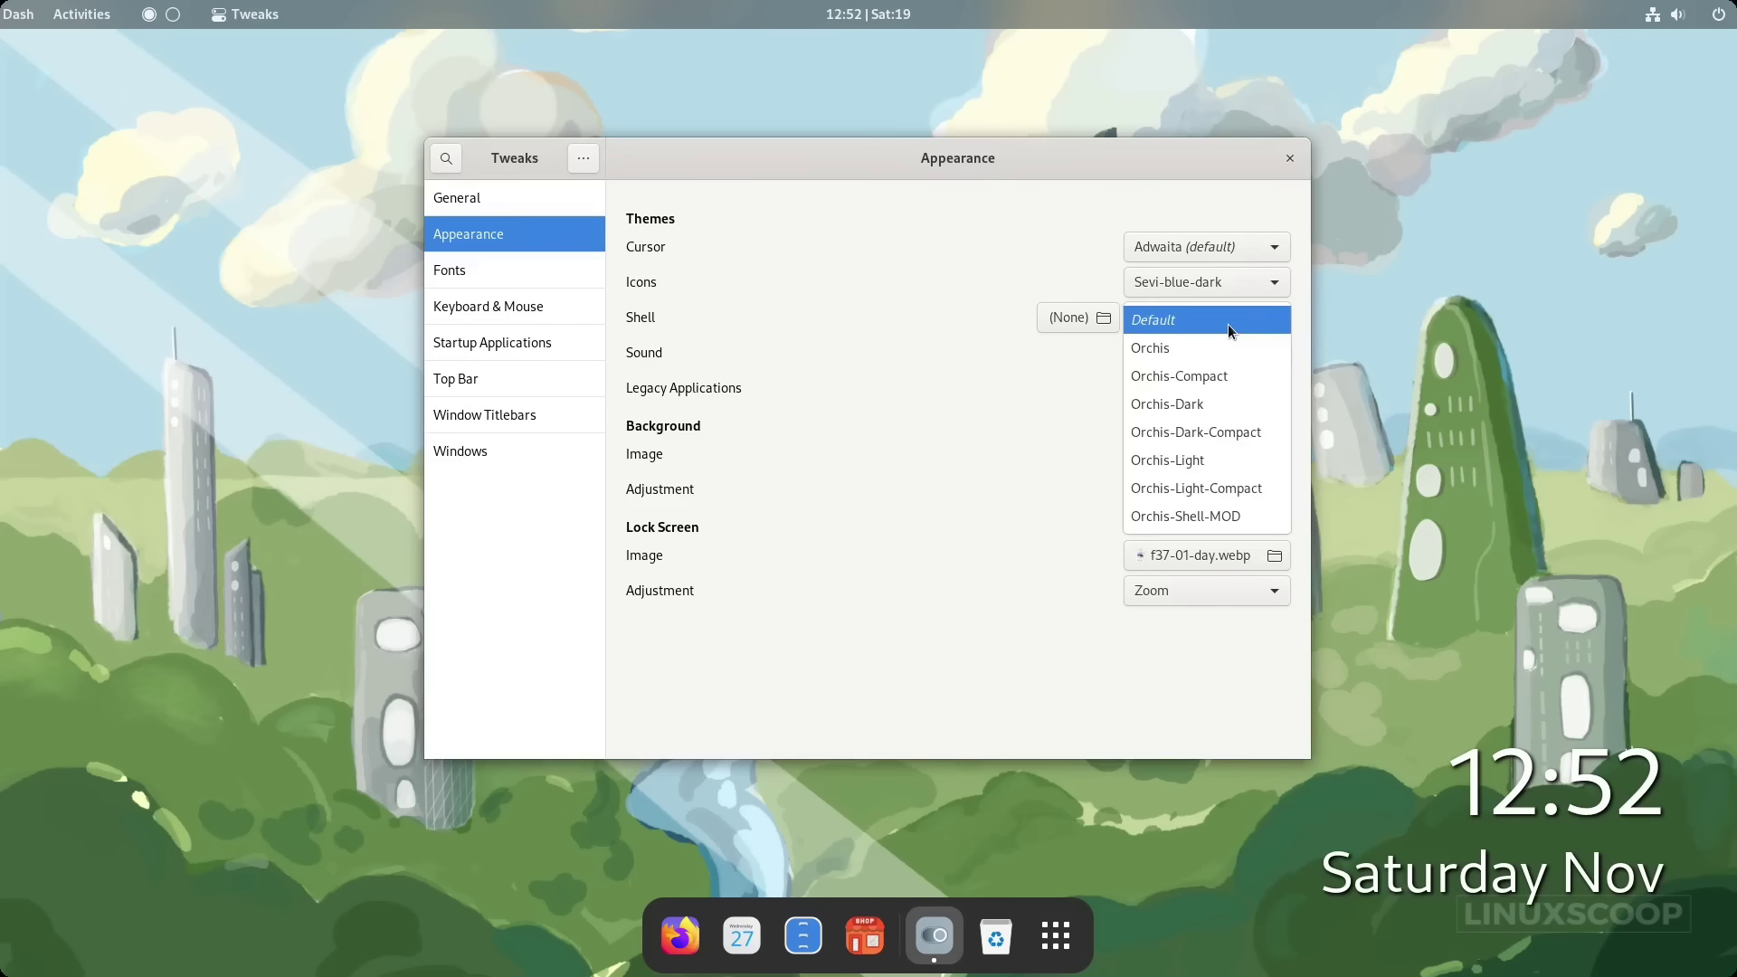
left_click(1210, 508)
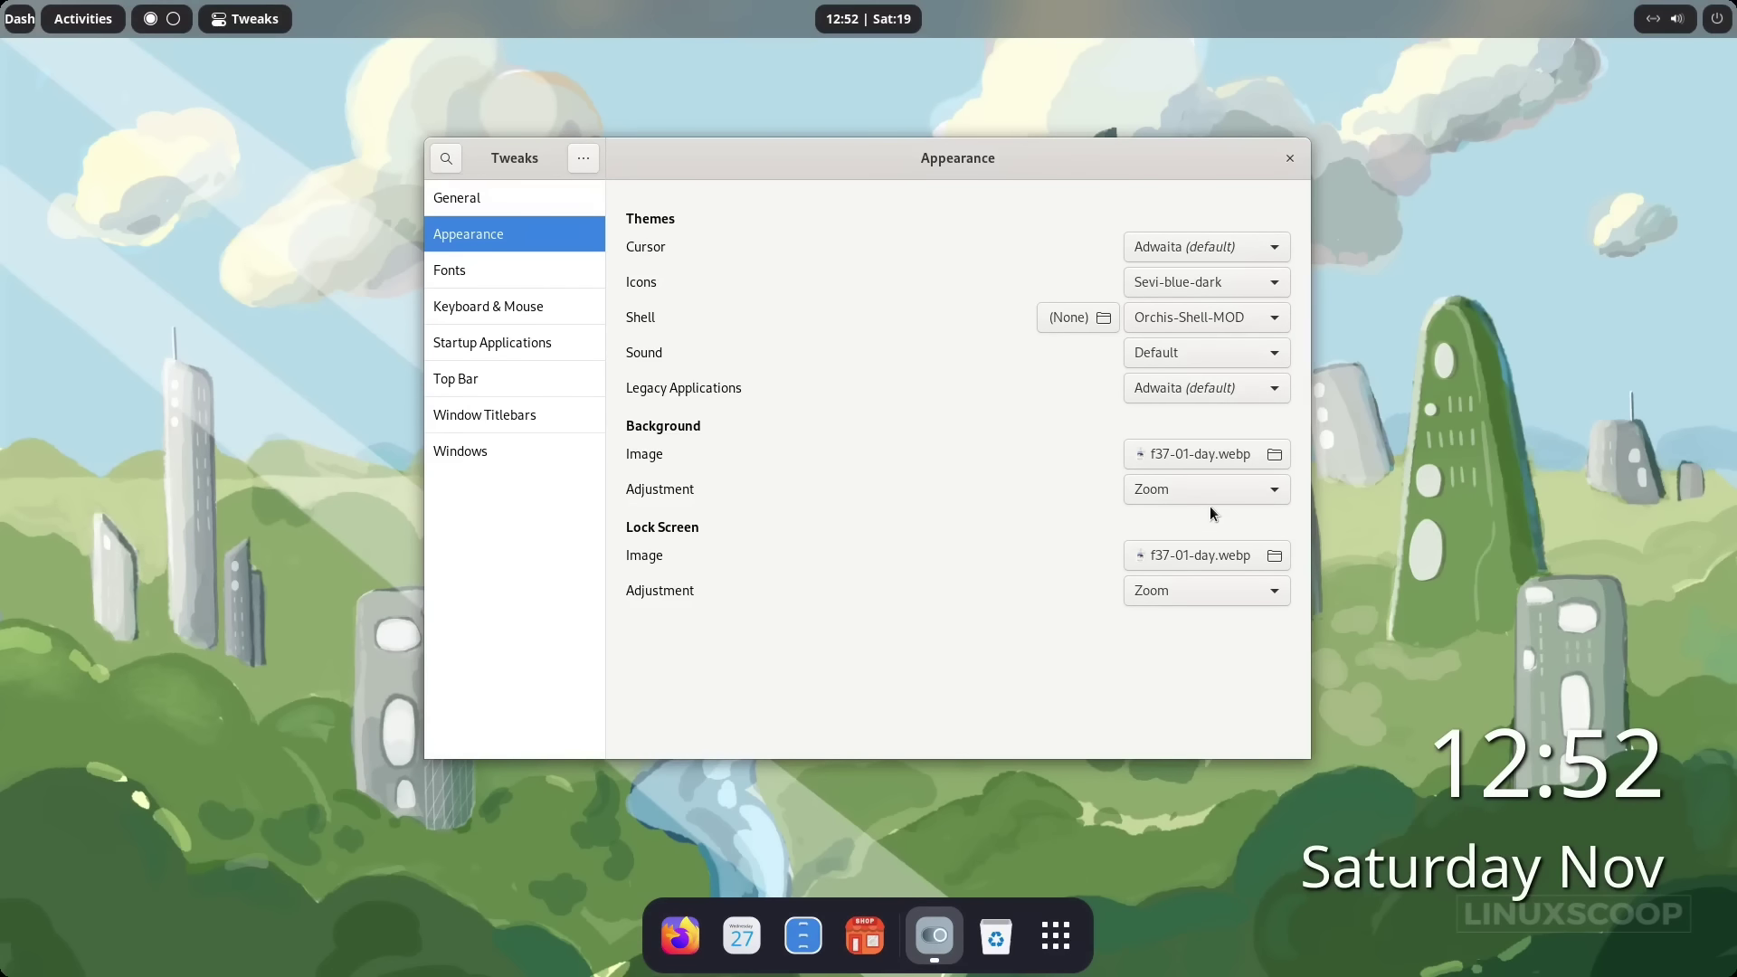
left_click(1209, 391)
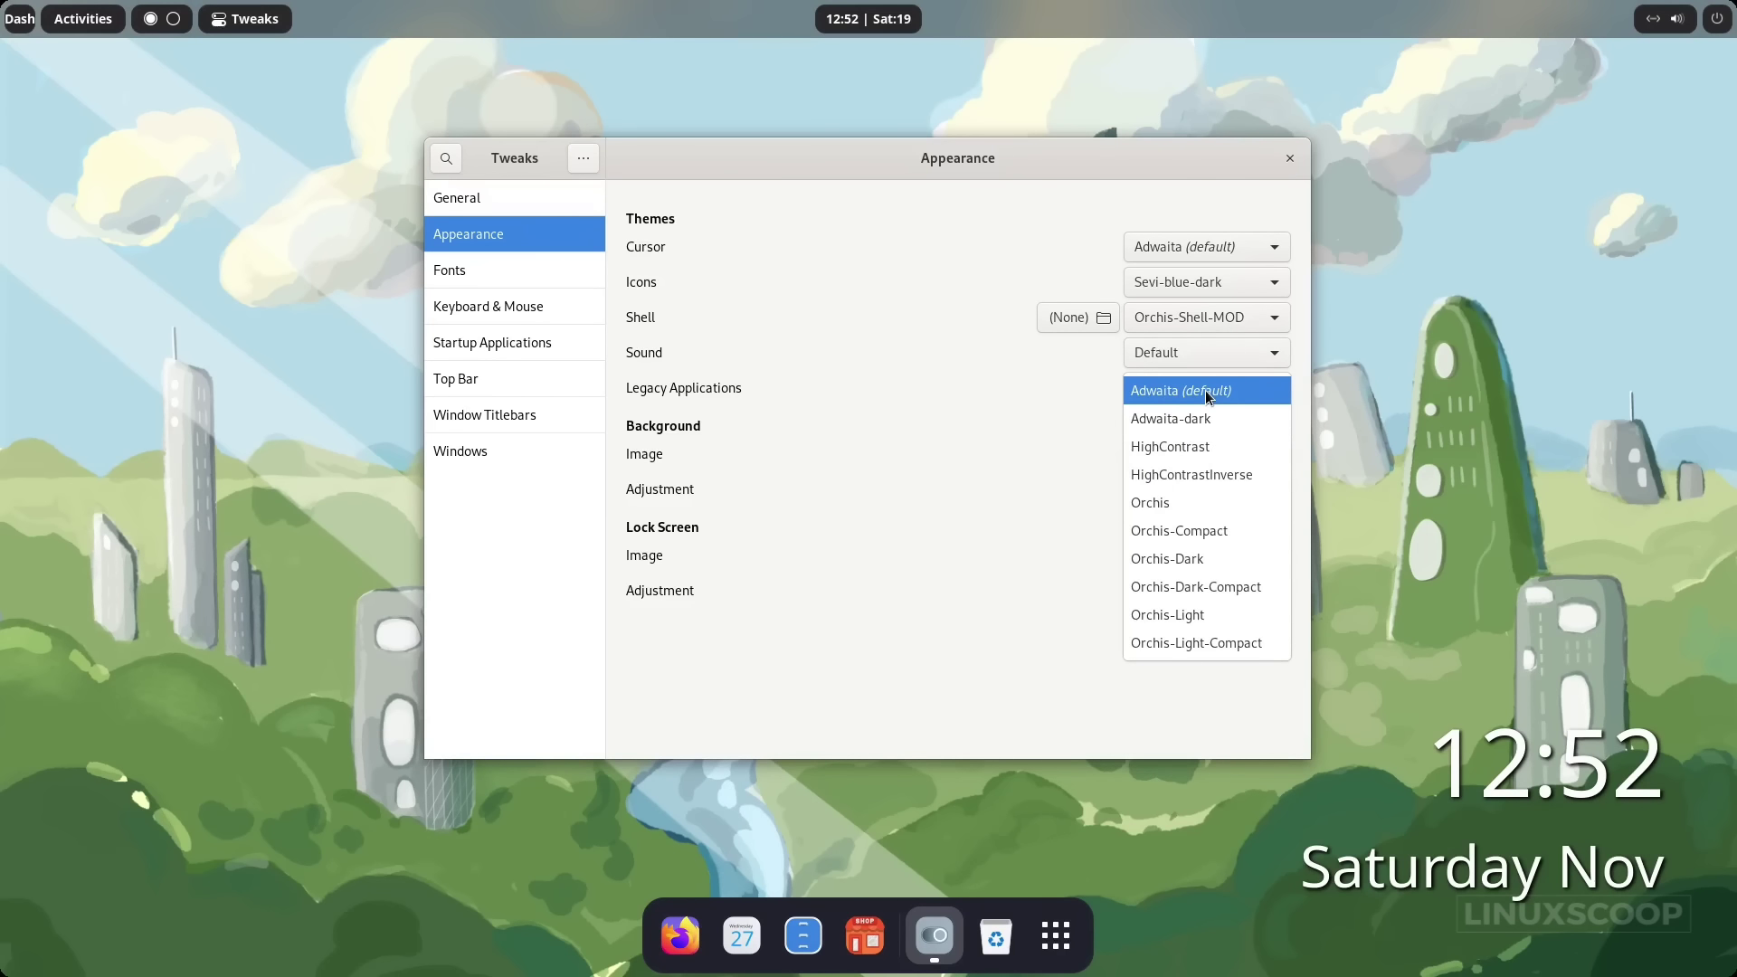
left_click(1196, 643)
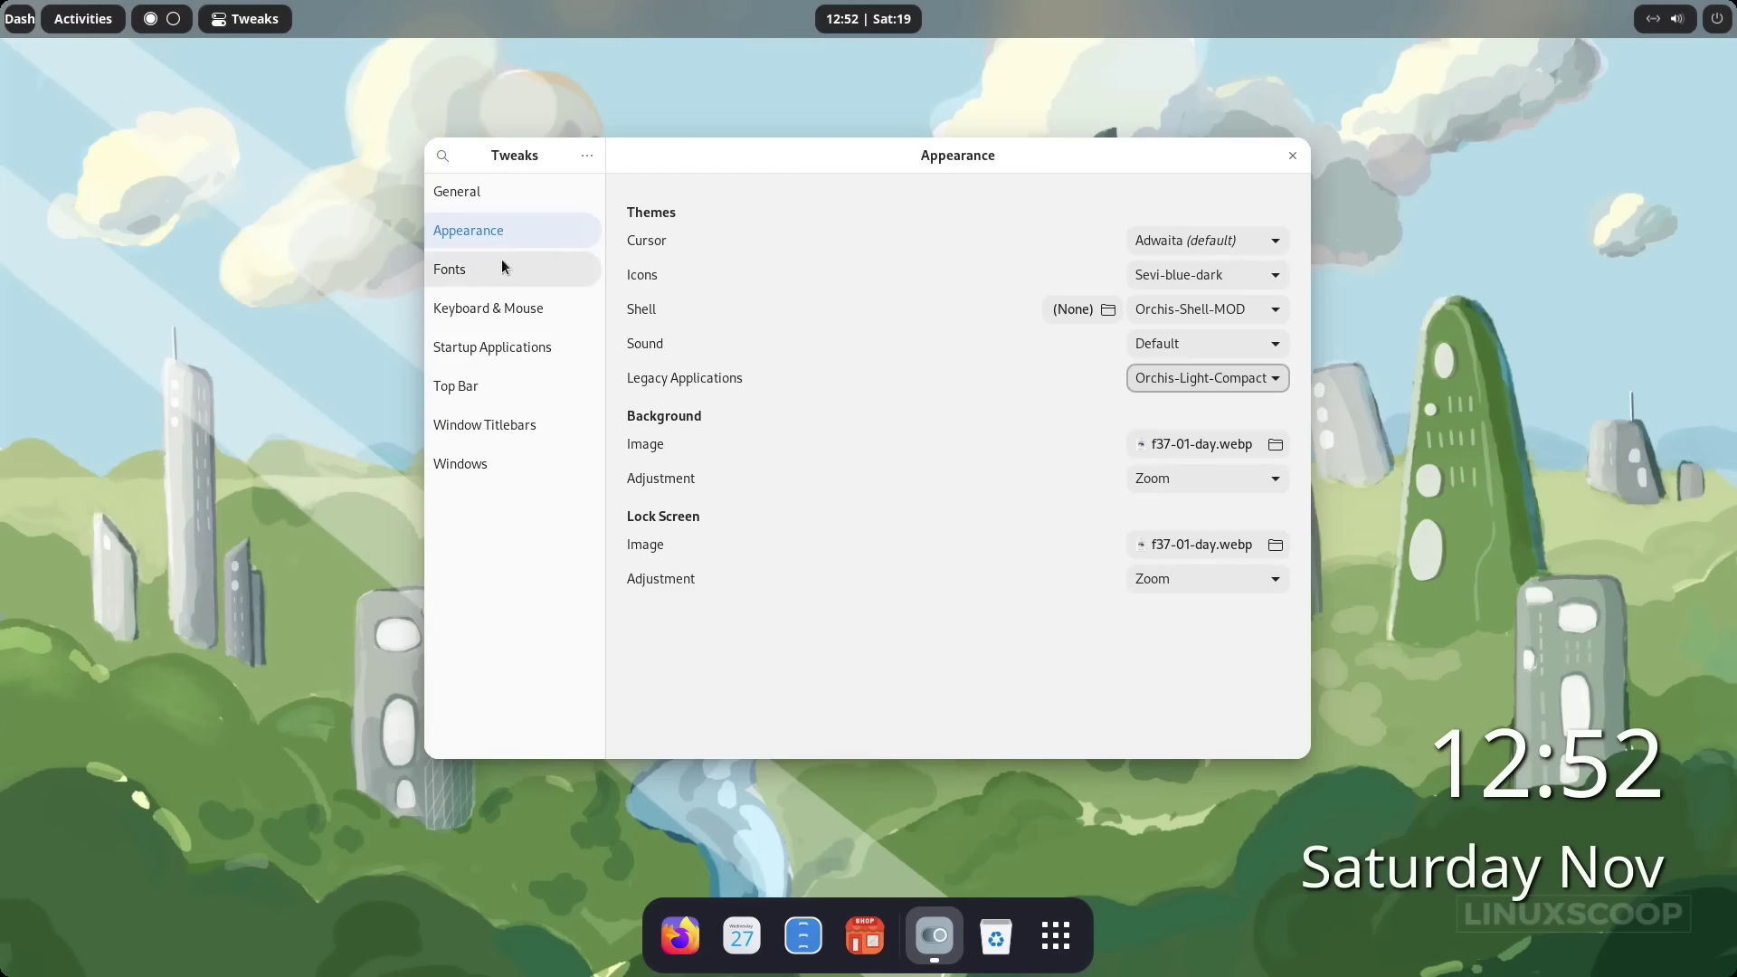
Set the interface text font to Roboto Regular at size 10.
left_click(471, 270)
left_click(1139, 210)
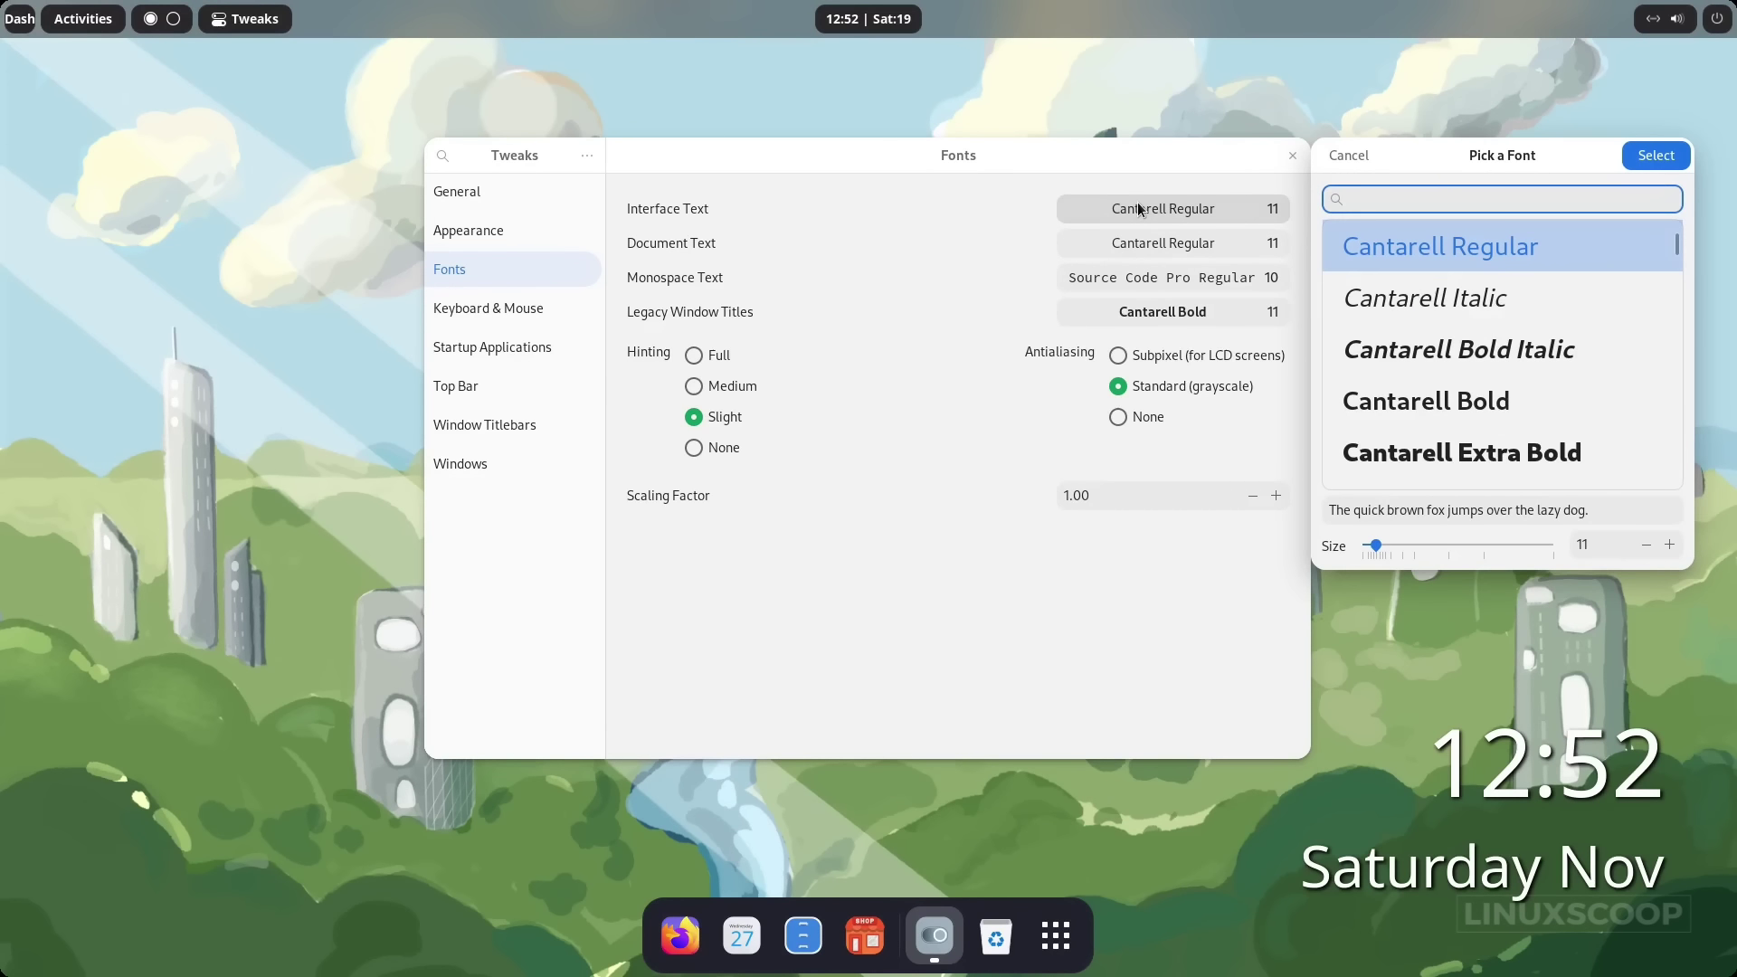
type("roboto")
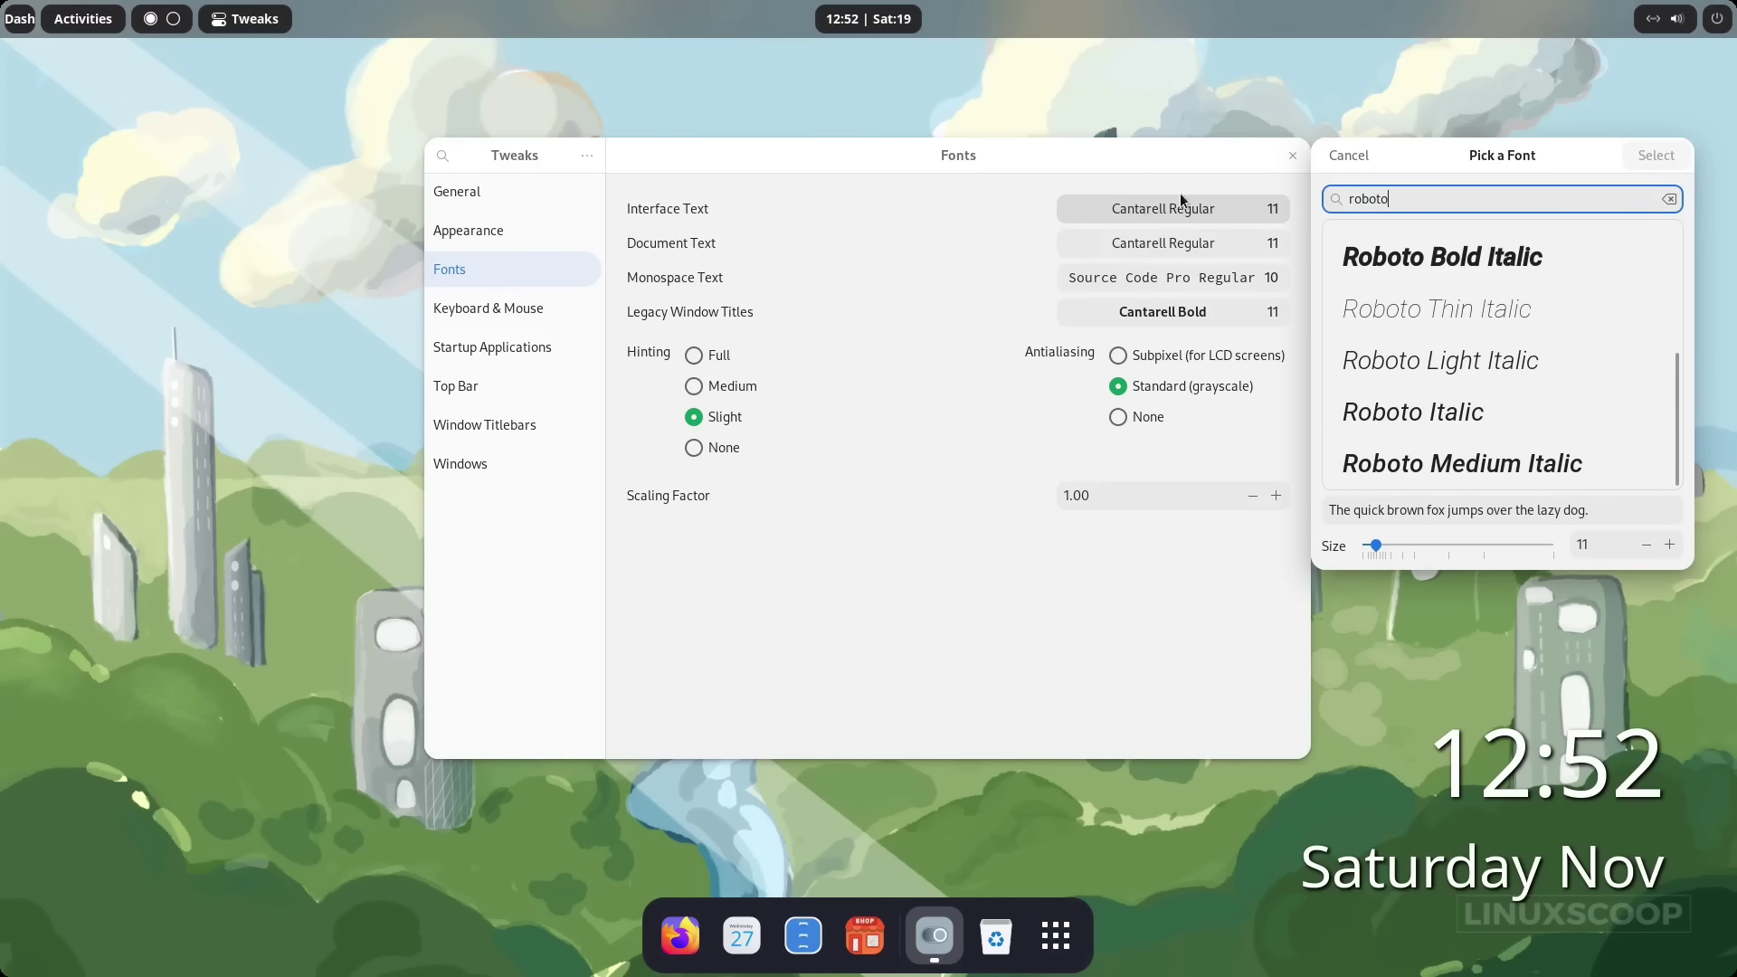
scroll(1447, 312, "up", 2)
scroll(1448, 312, "up", 3)
left_click(1448, 344)
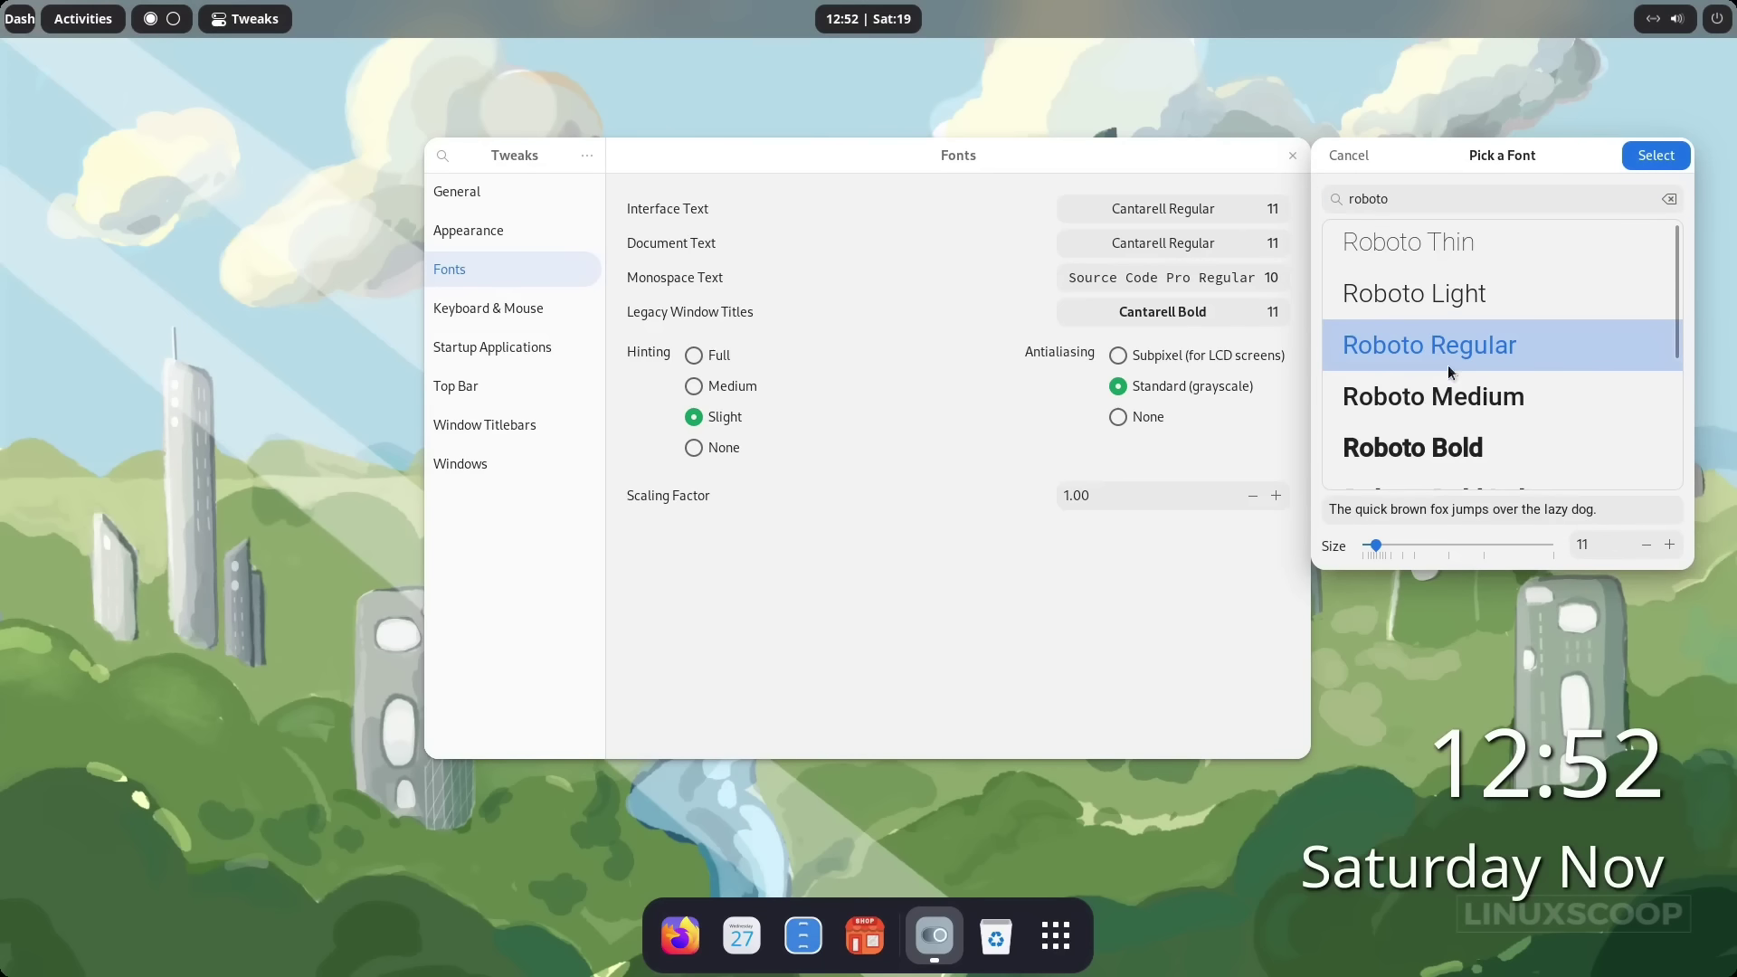
left_click(1647, 545)
left_click(1643, 160)
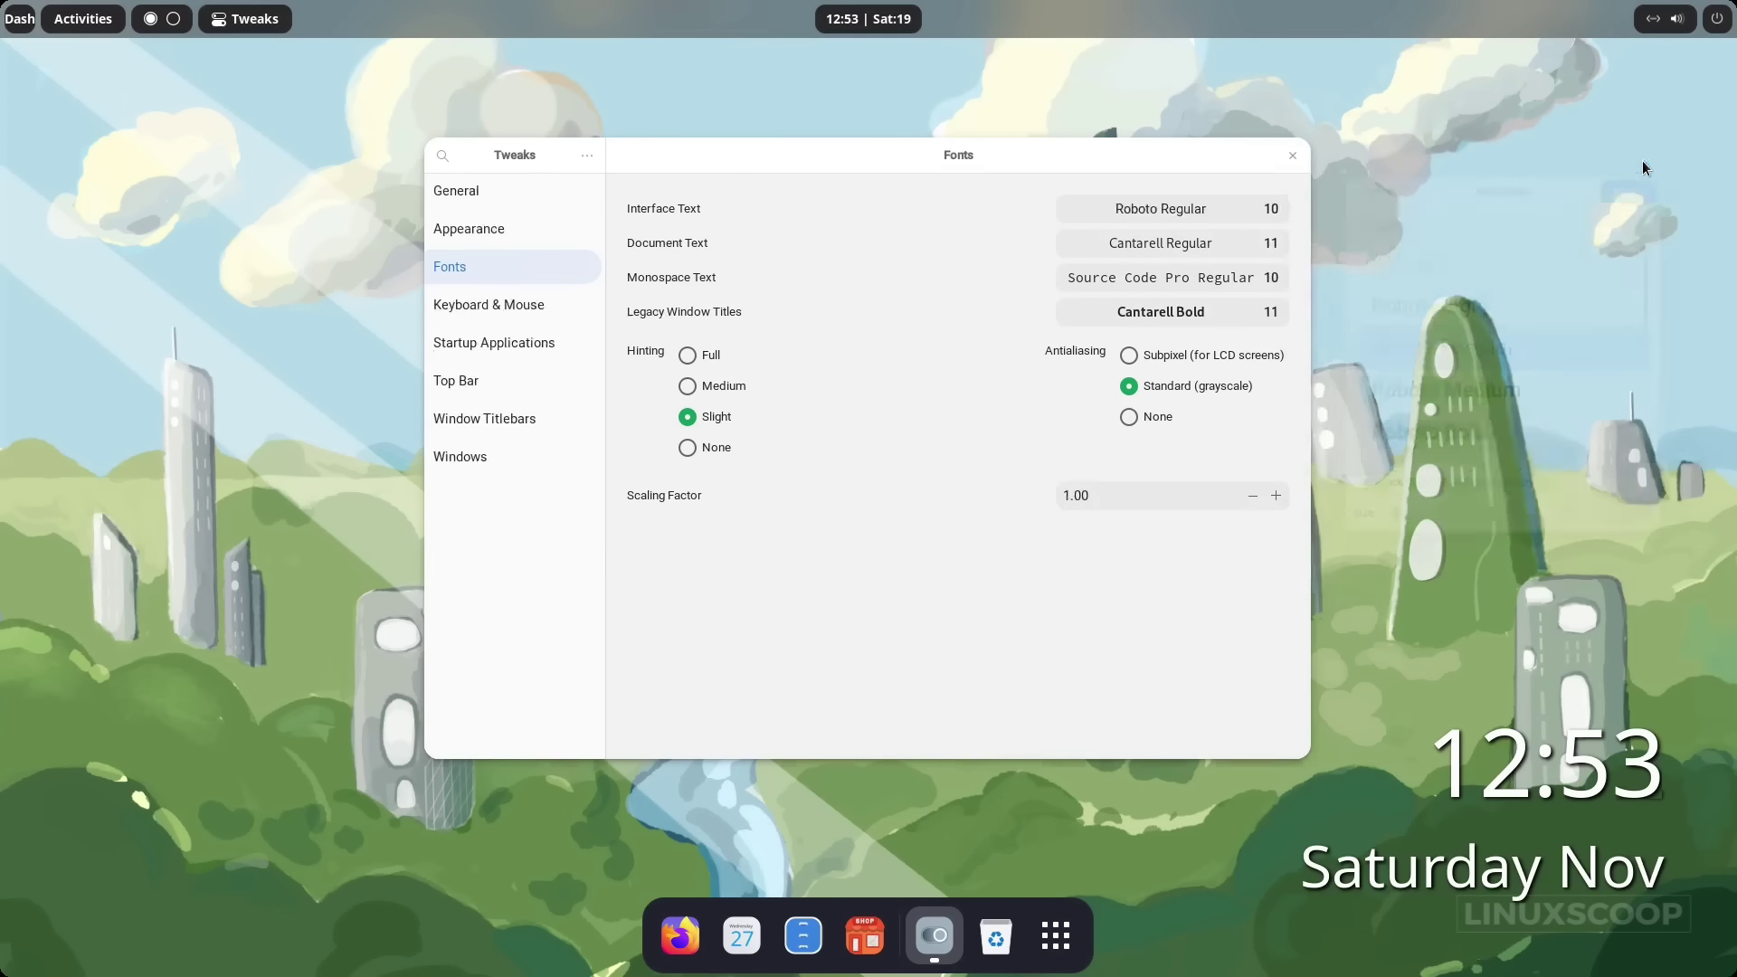
Set the document text font to Roboto Regular at size 10.
left_click(1224, 247)
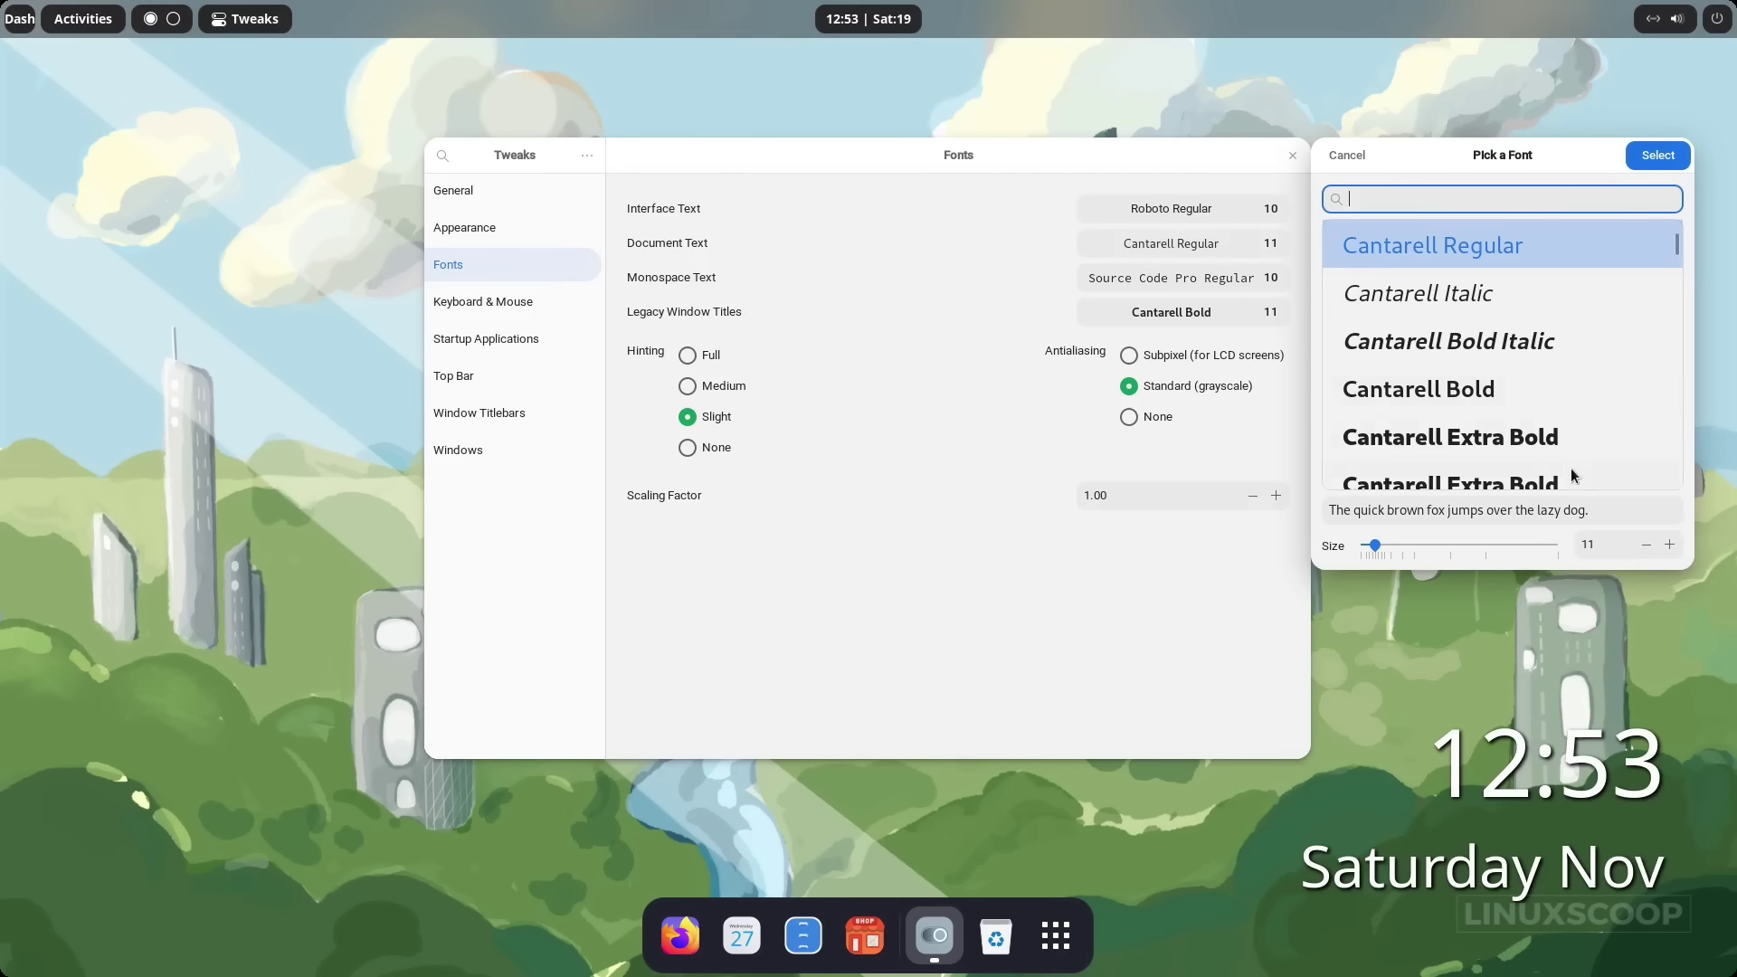
type("robot")
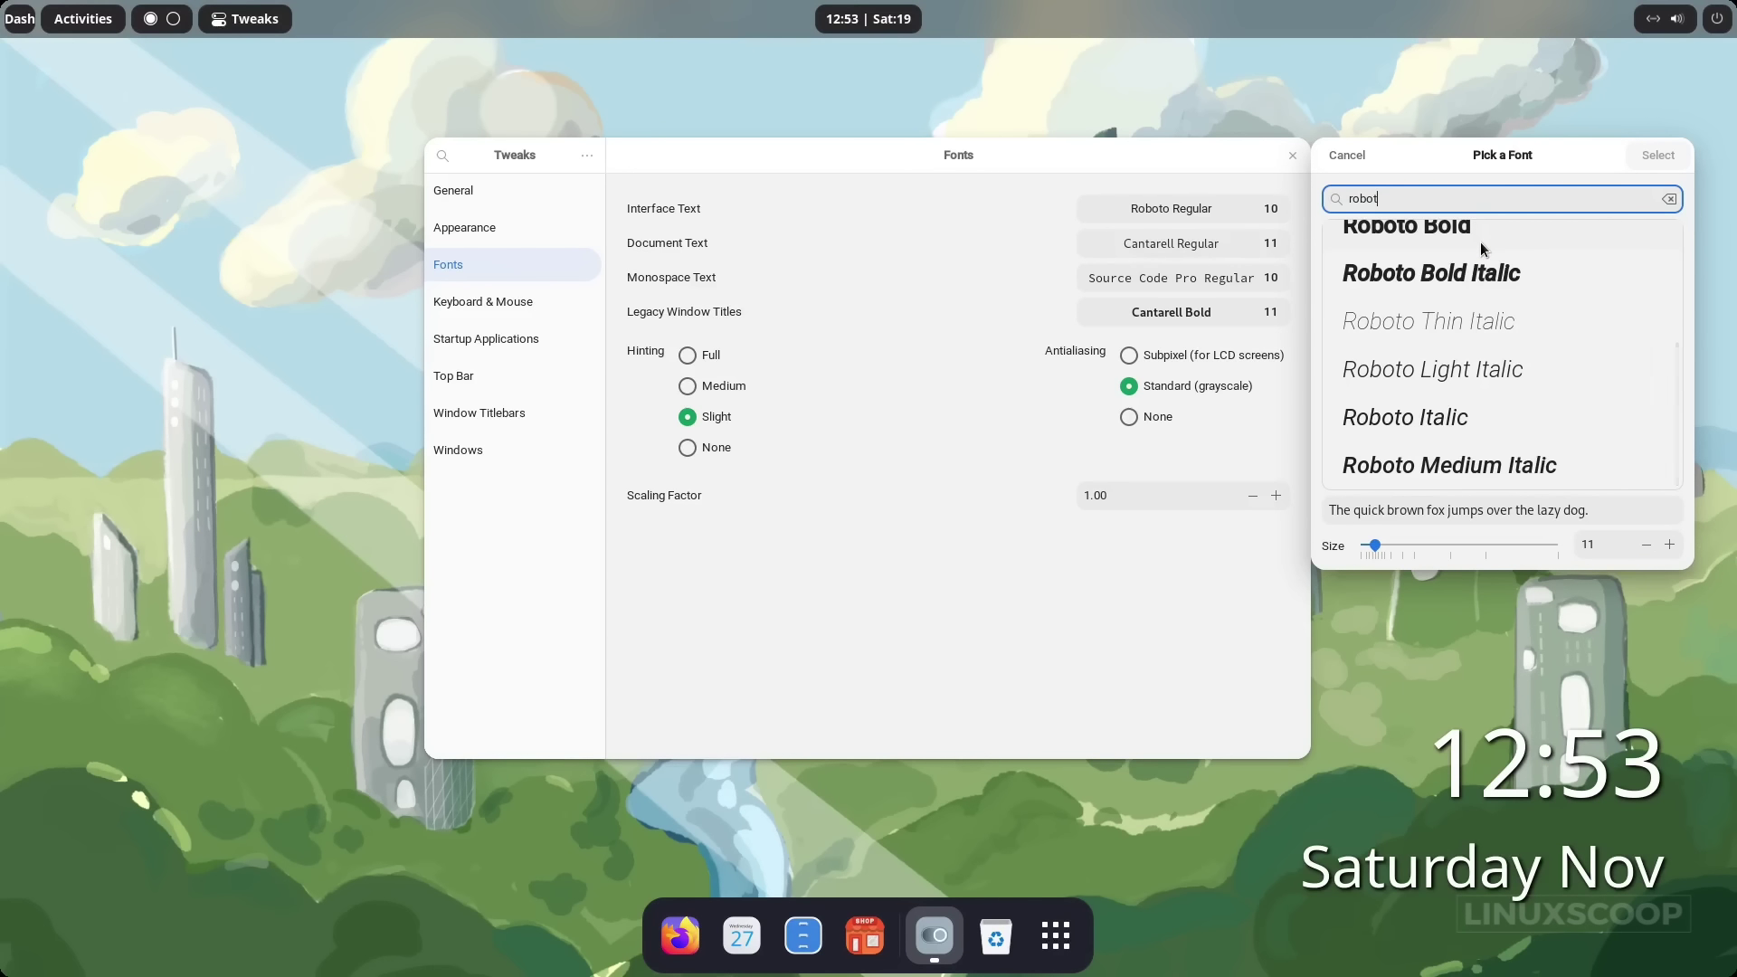
scroll(1480, 242, "up", 2)
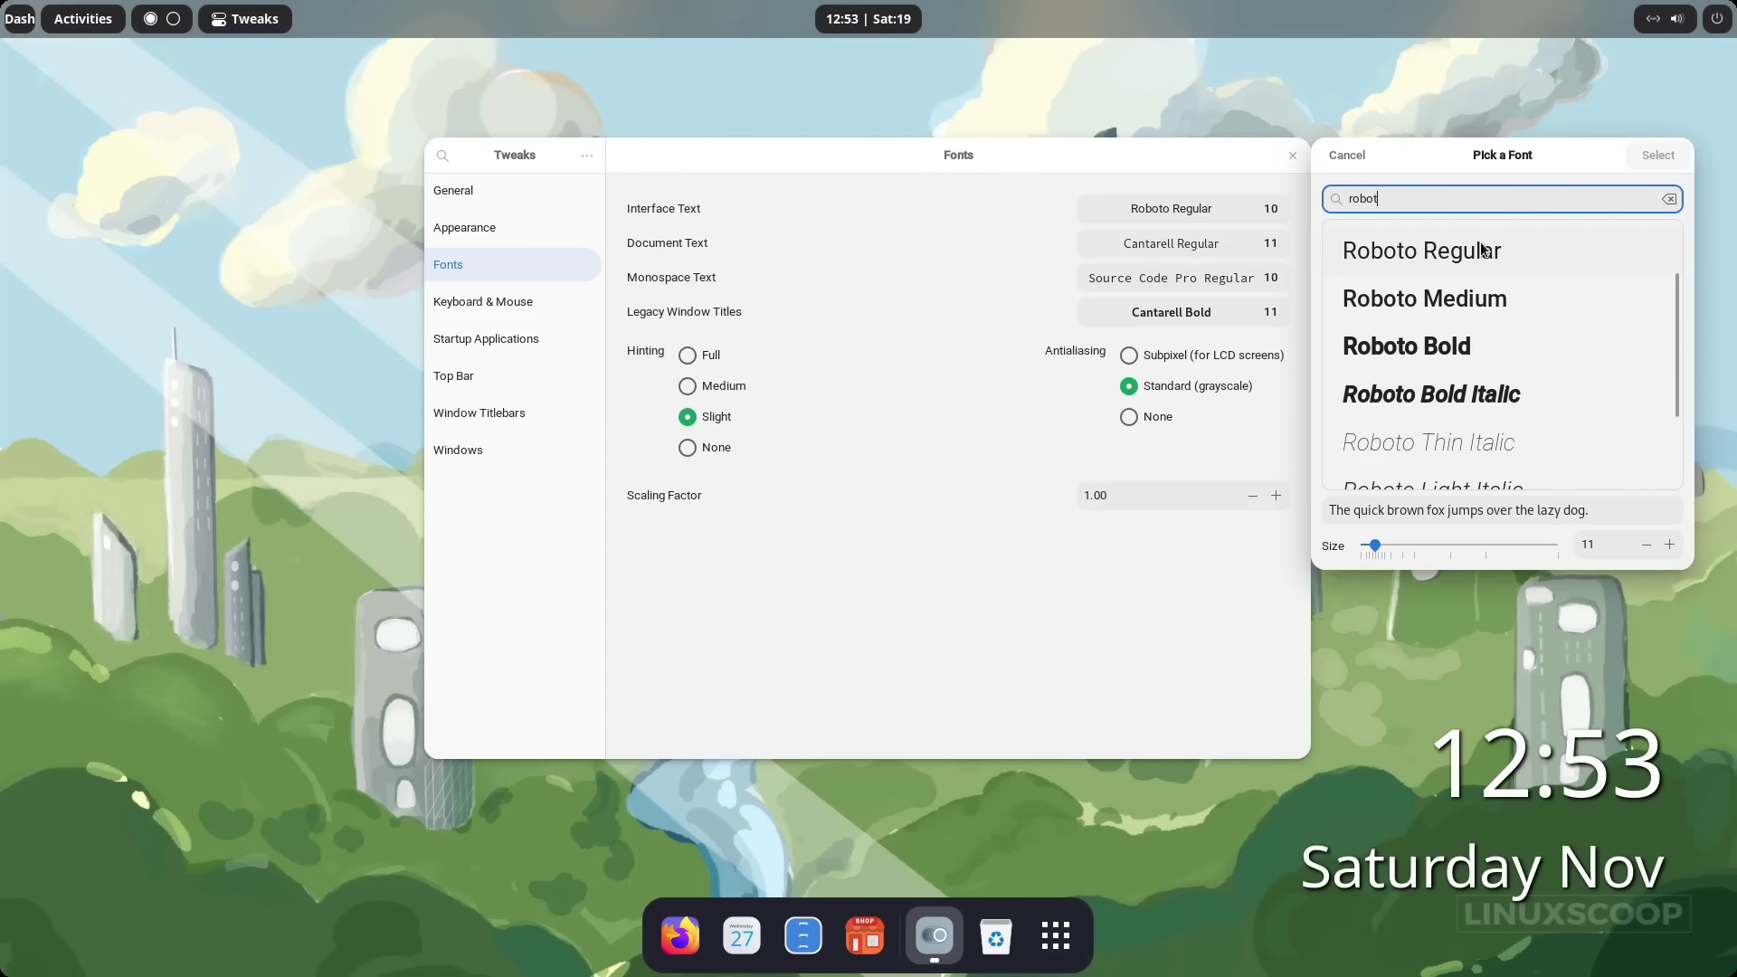
left_click(1484, 250)
left_click(1665, 156)
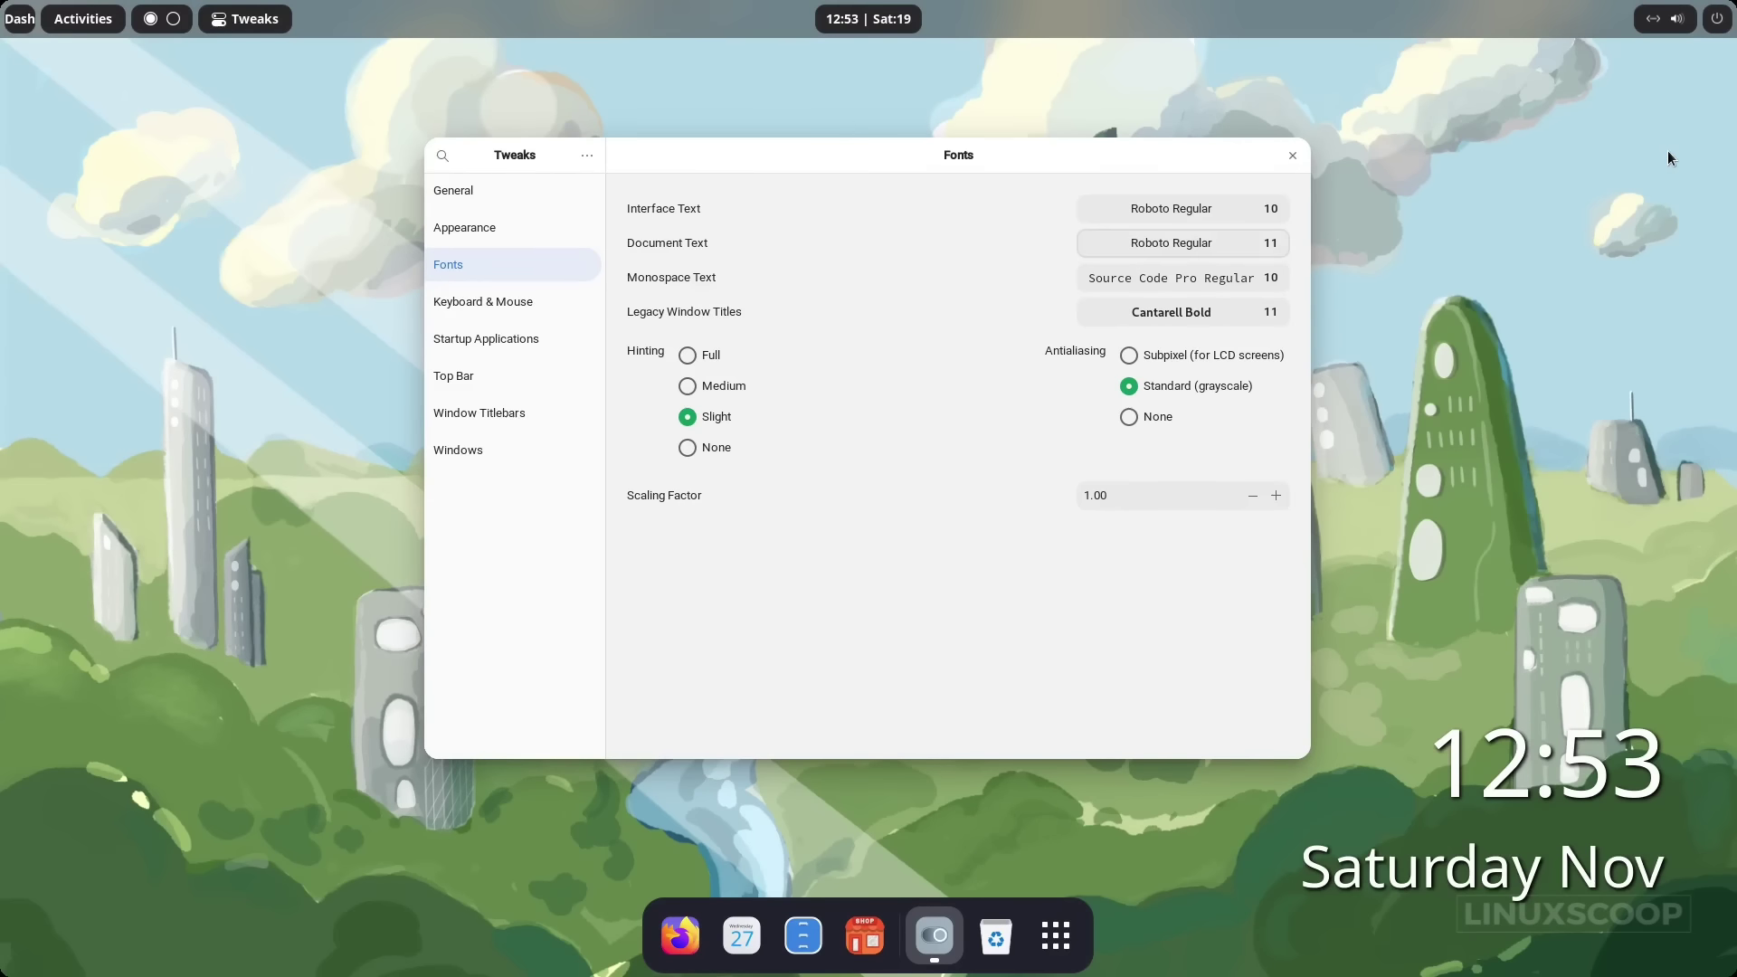
left_click(1254, 249)
left_click(1647, 544)
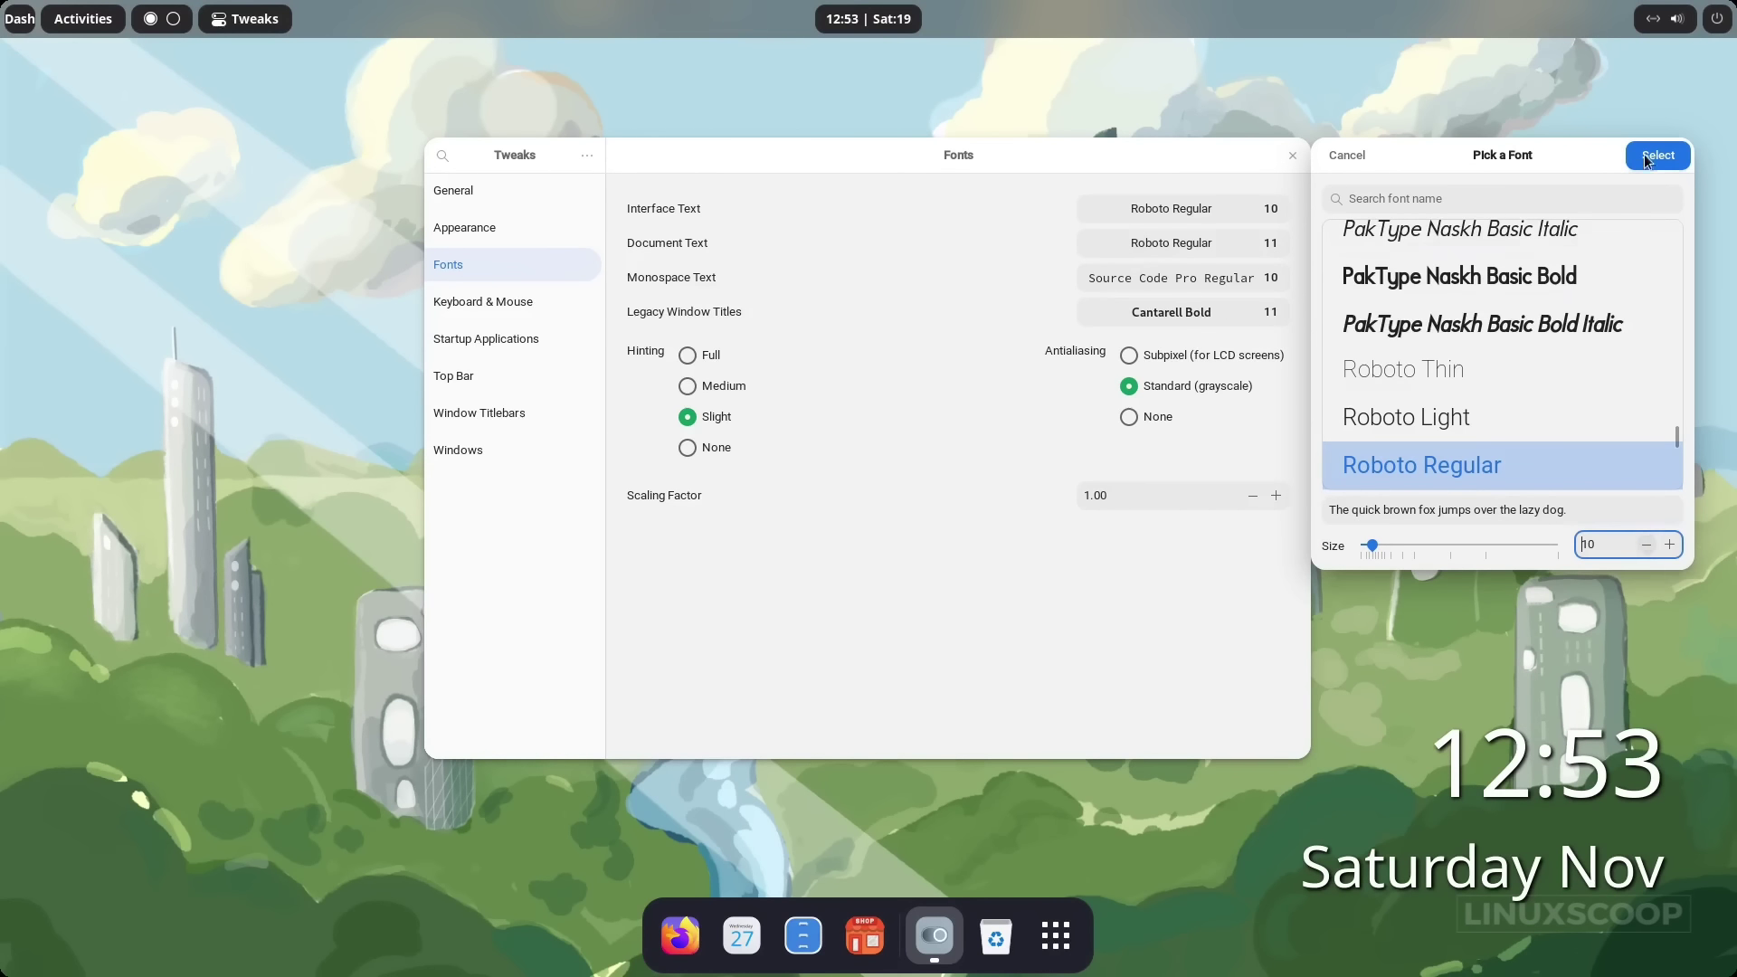
left_click(1647, 160)
Find the Fira fonts and set the monospace text font to FiraCode Nerd Font Mono Retina.
left_click(1216, 276)
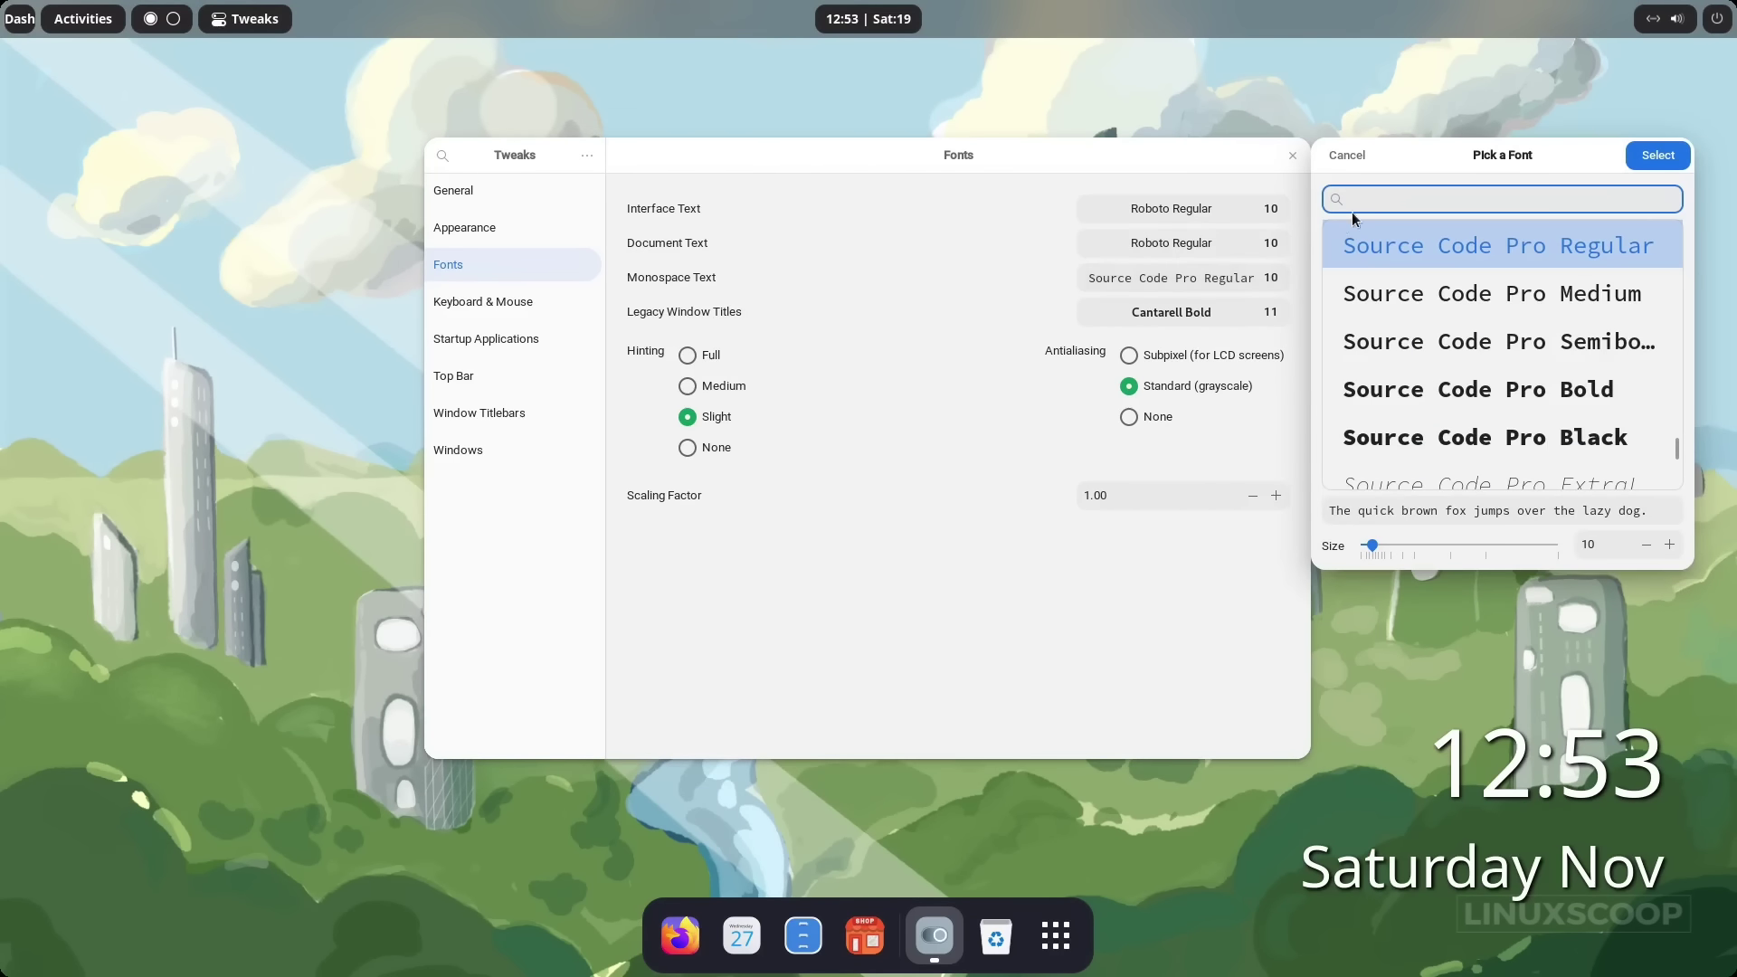
type("firo")
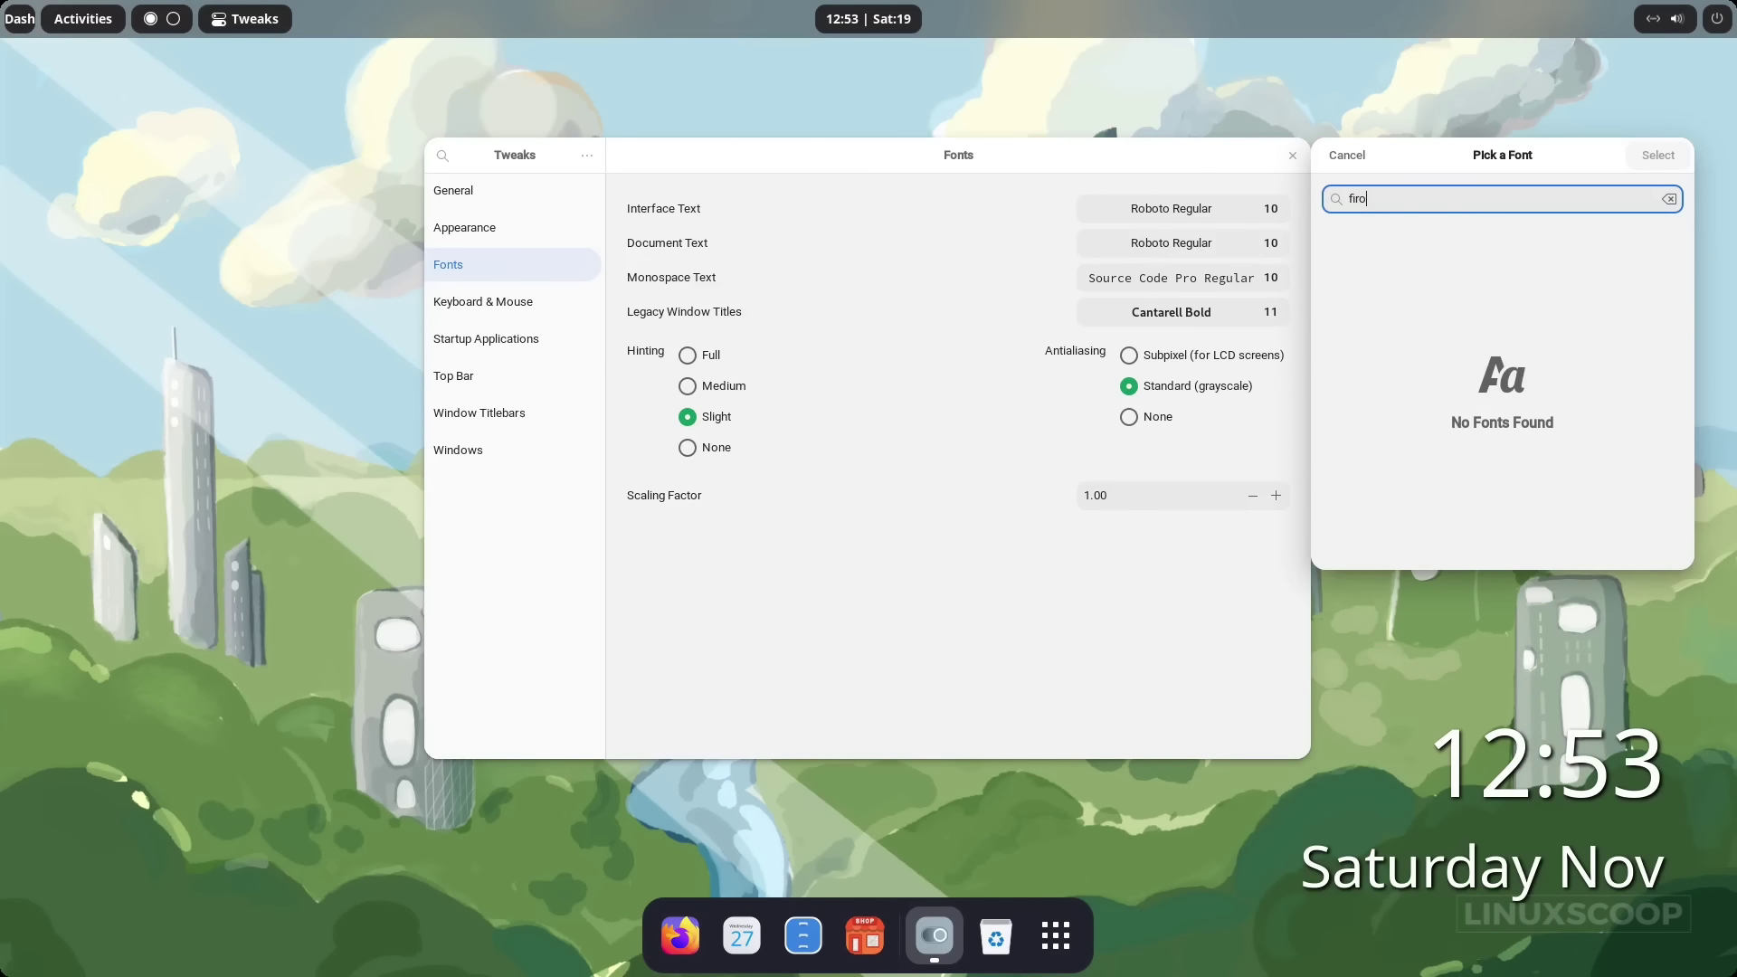
key("BackSpace")
type("a")
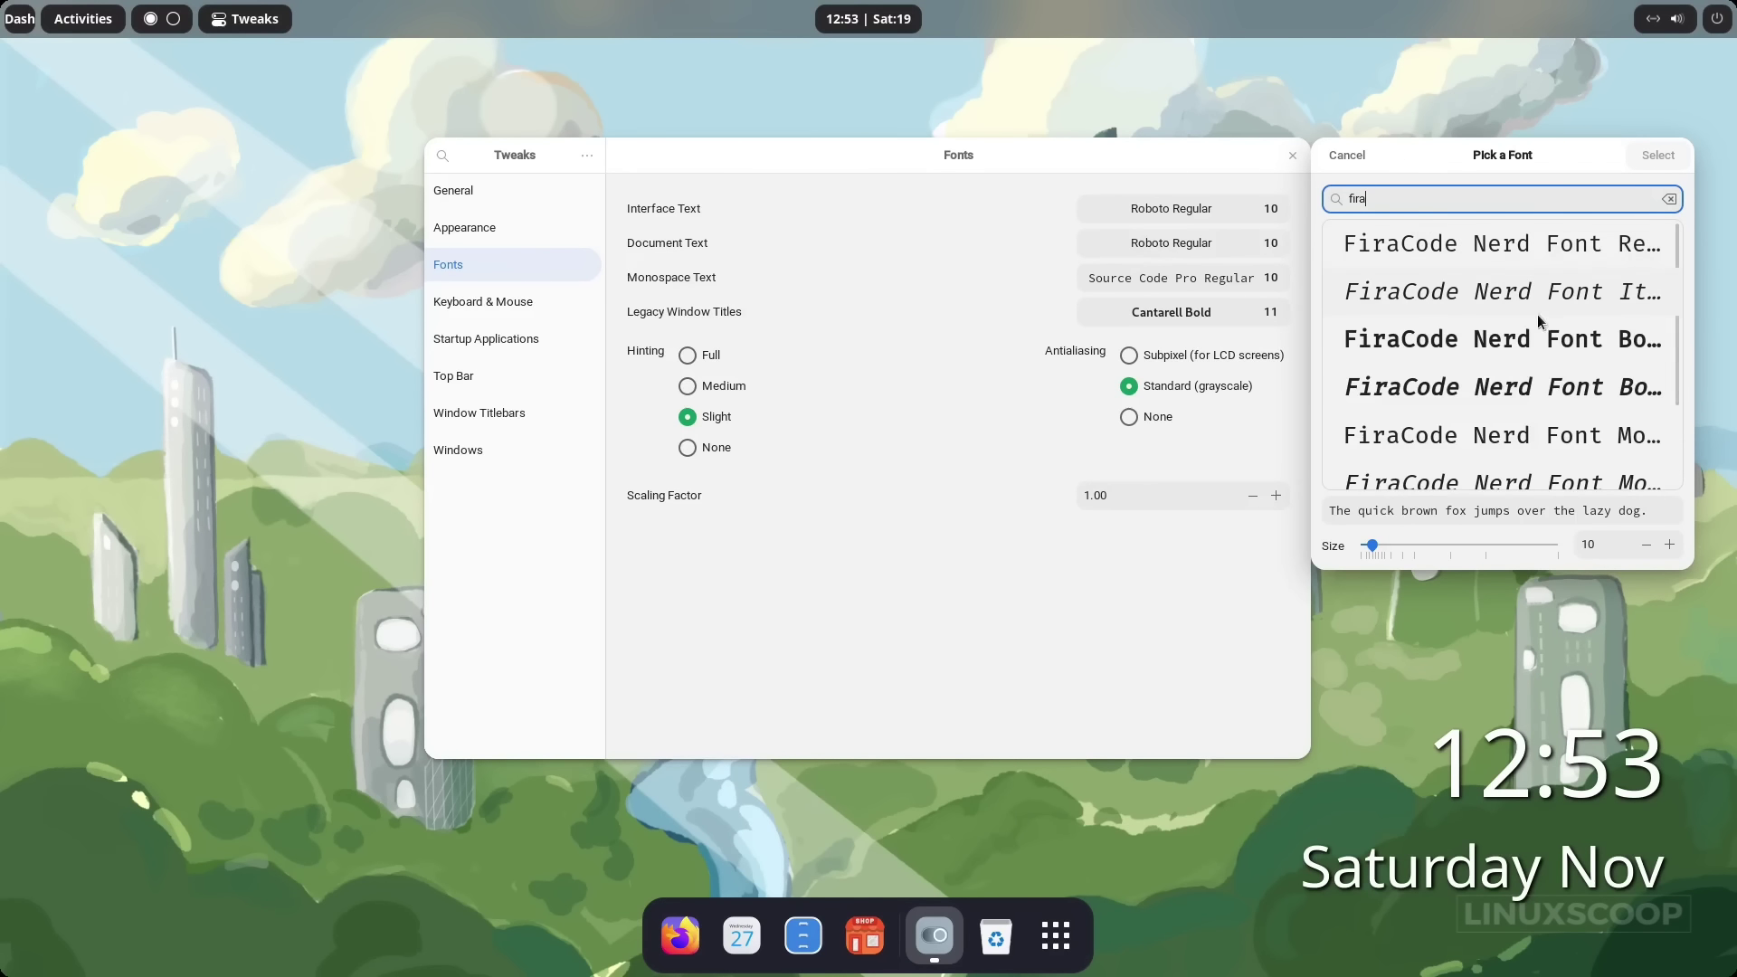
left_click_drag(1314, 269, 803, 270)
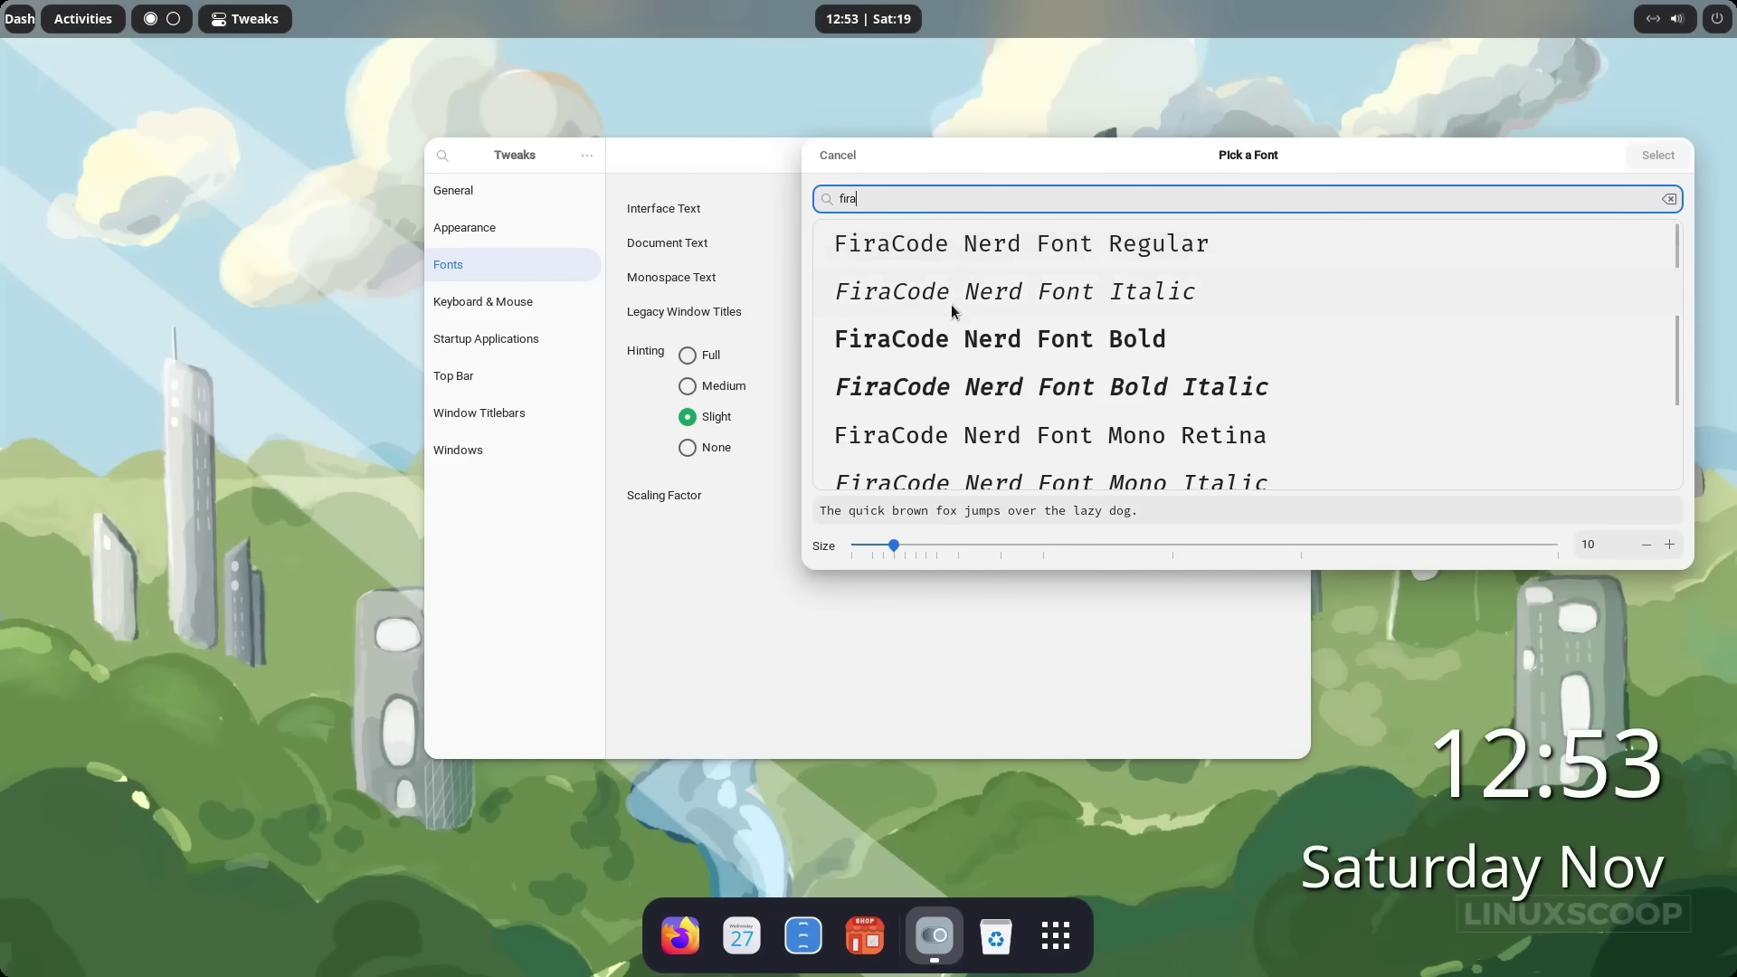
scroll(952, 304, "down", 2)
left_click(967, 353)
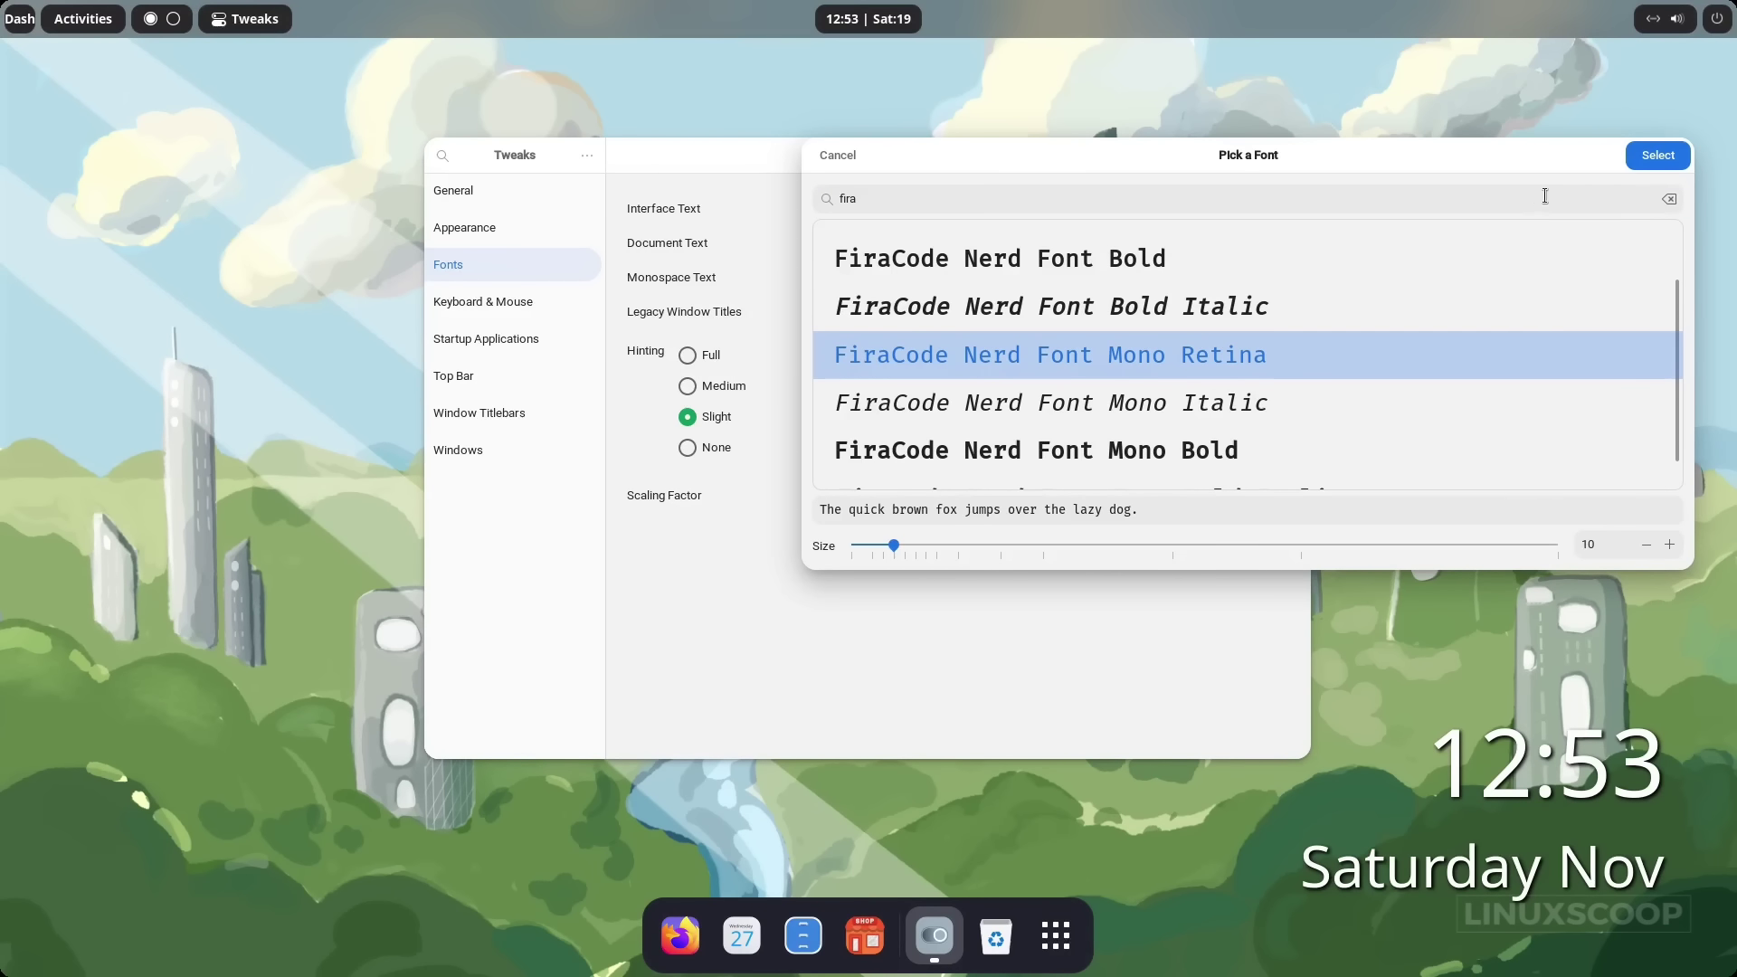
left_click(1659, 155)
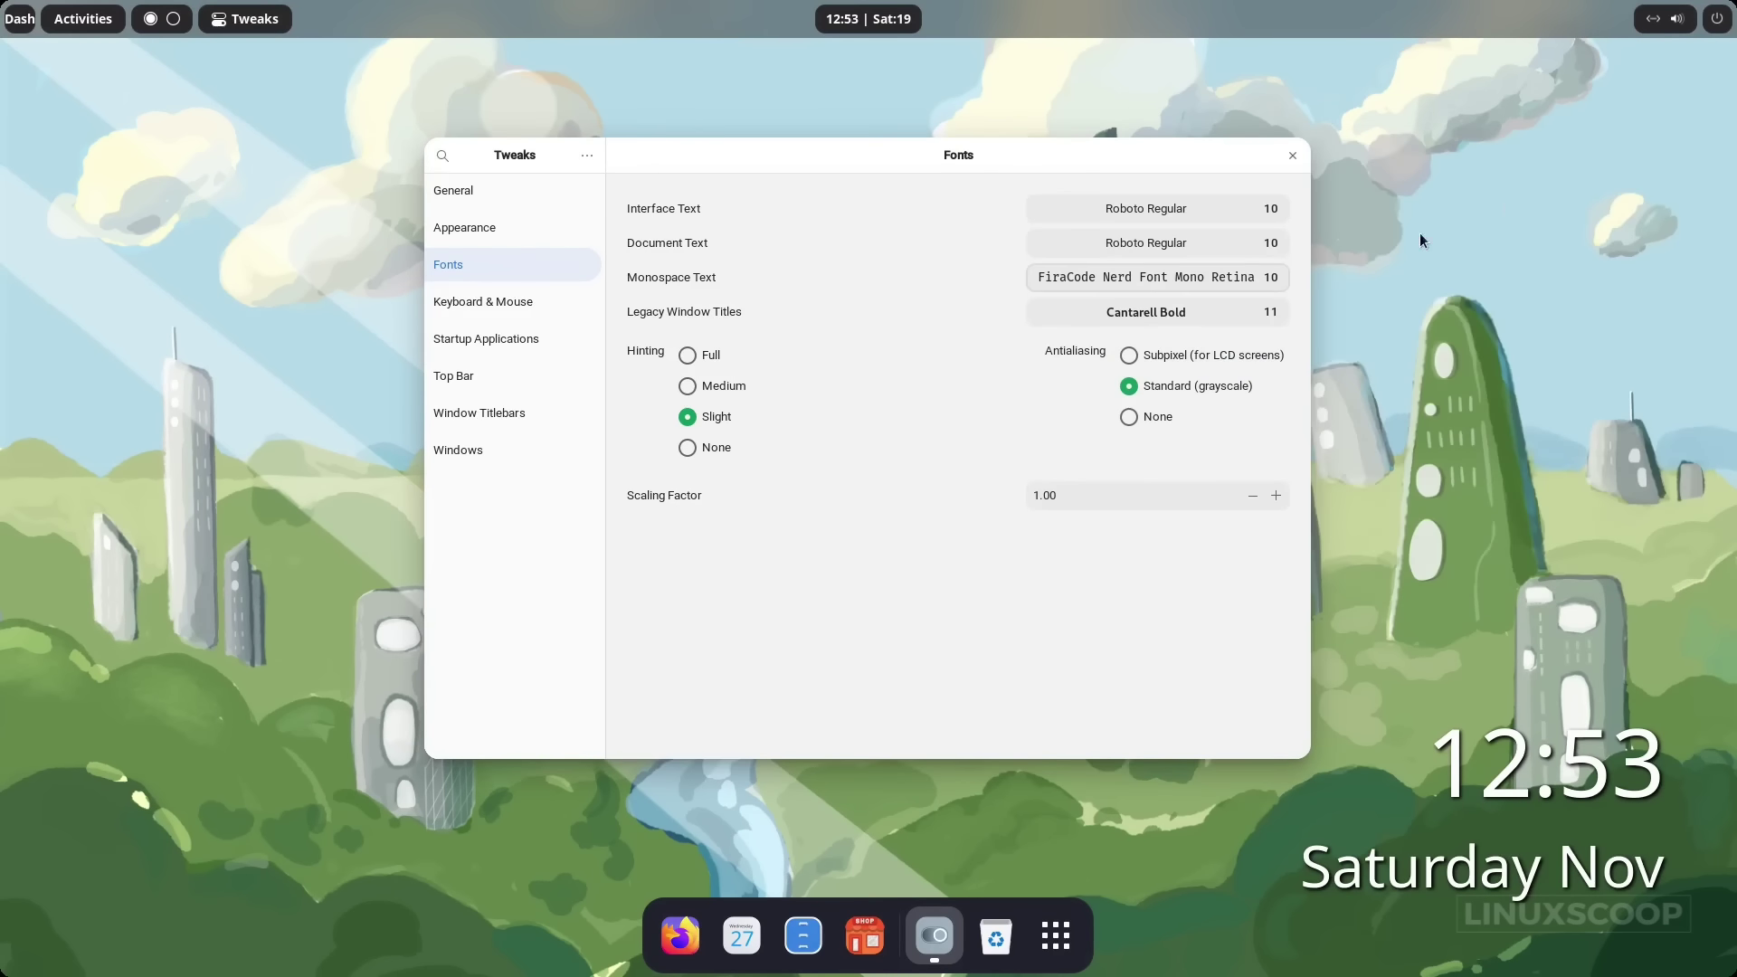
Set the legacy window titles font to Roboto Medium.
left_click(1248, 317)
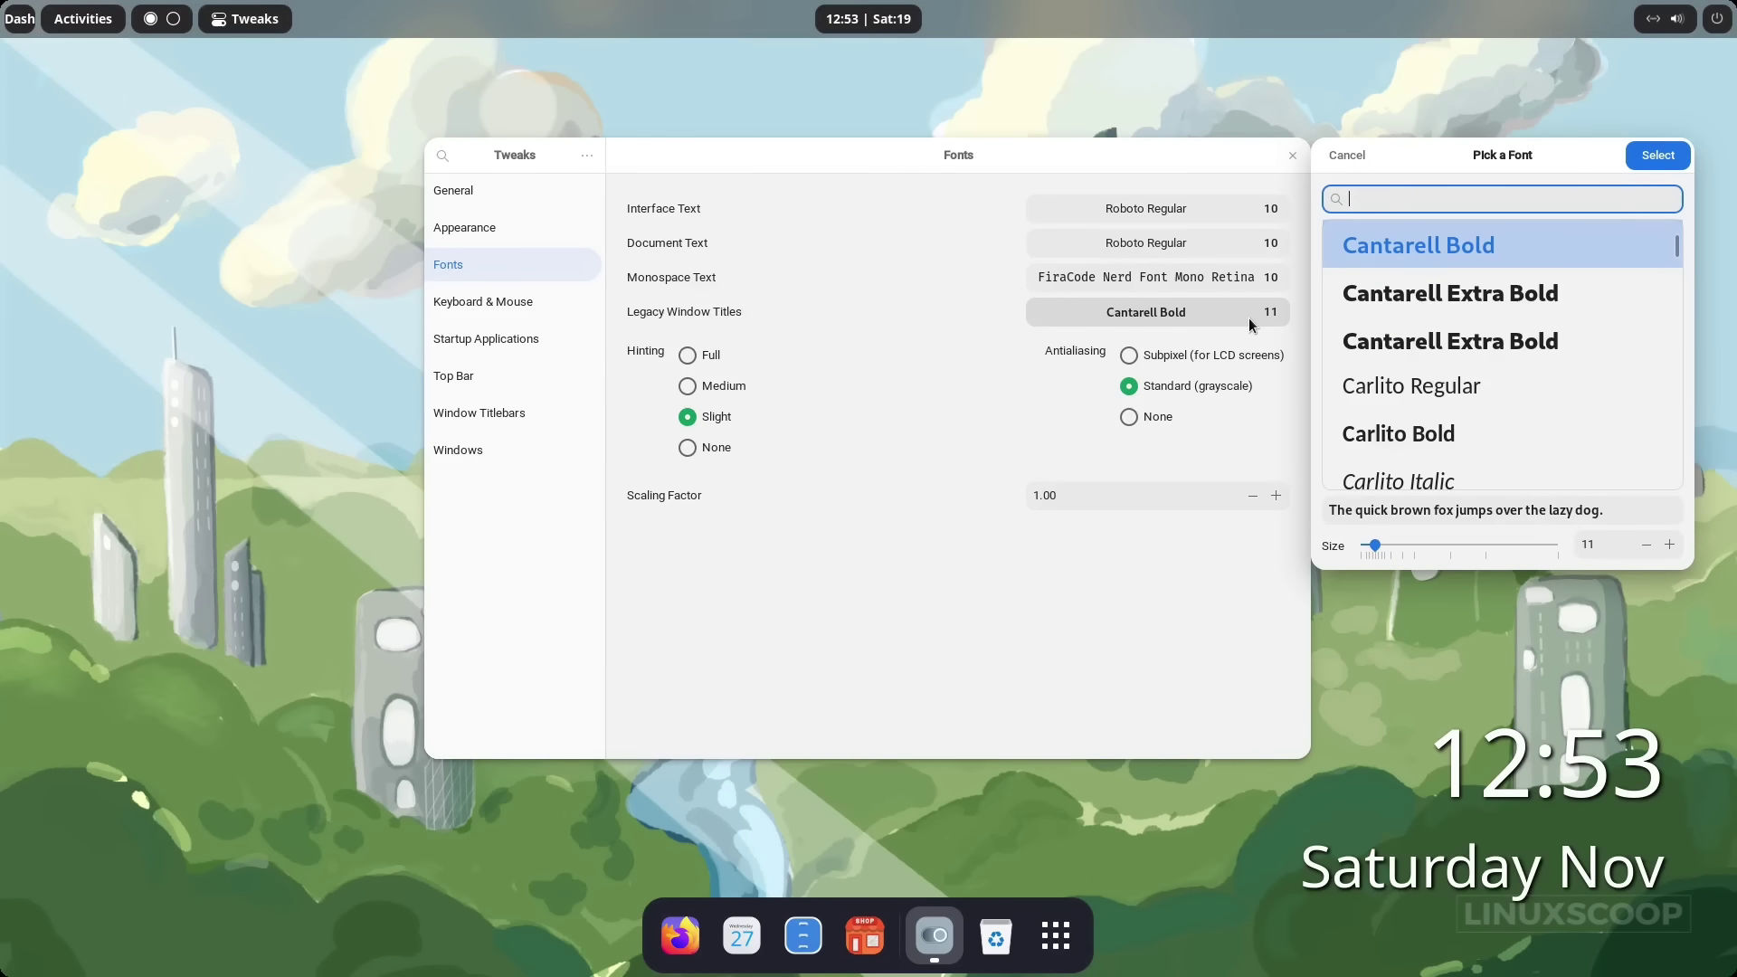
type("robot")
scroll(1502, 307, "up", 2)
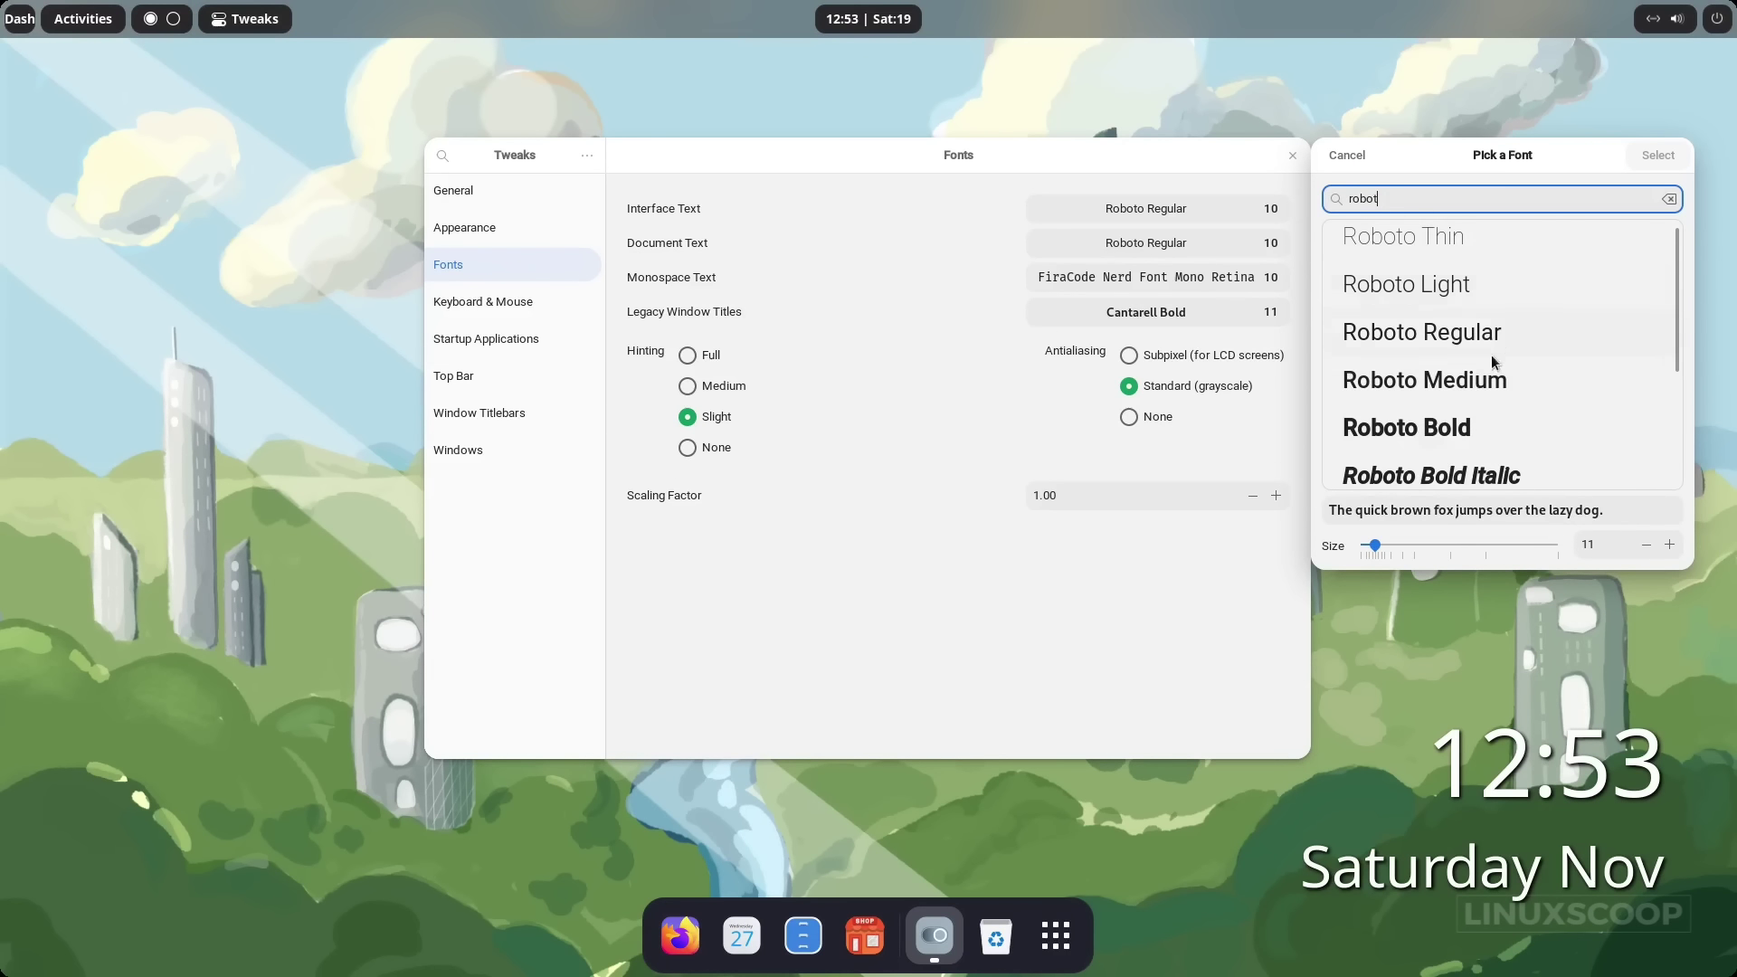
left_click(1478, 383)
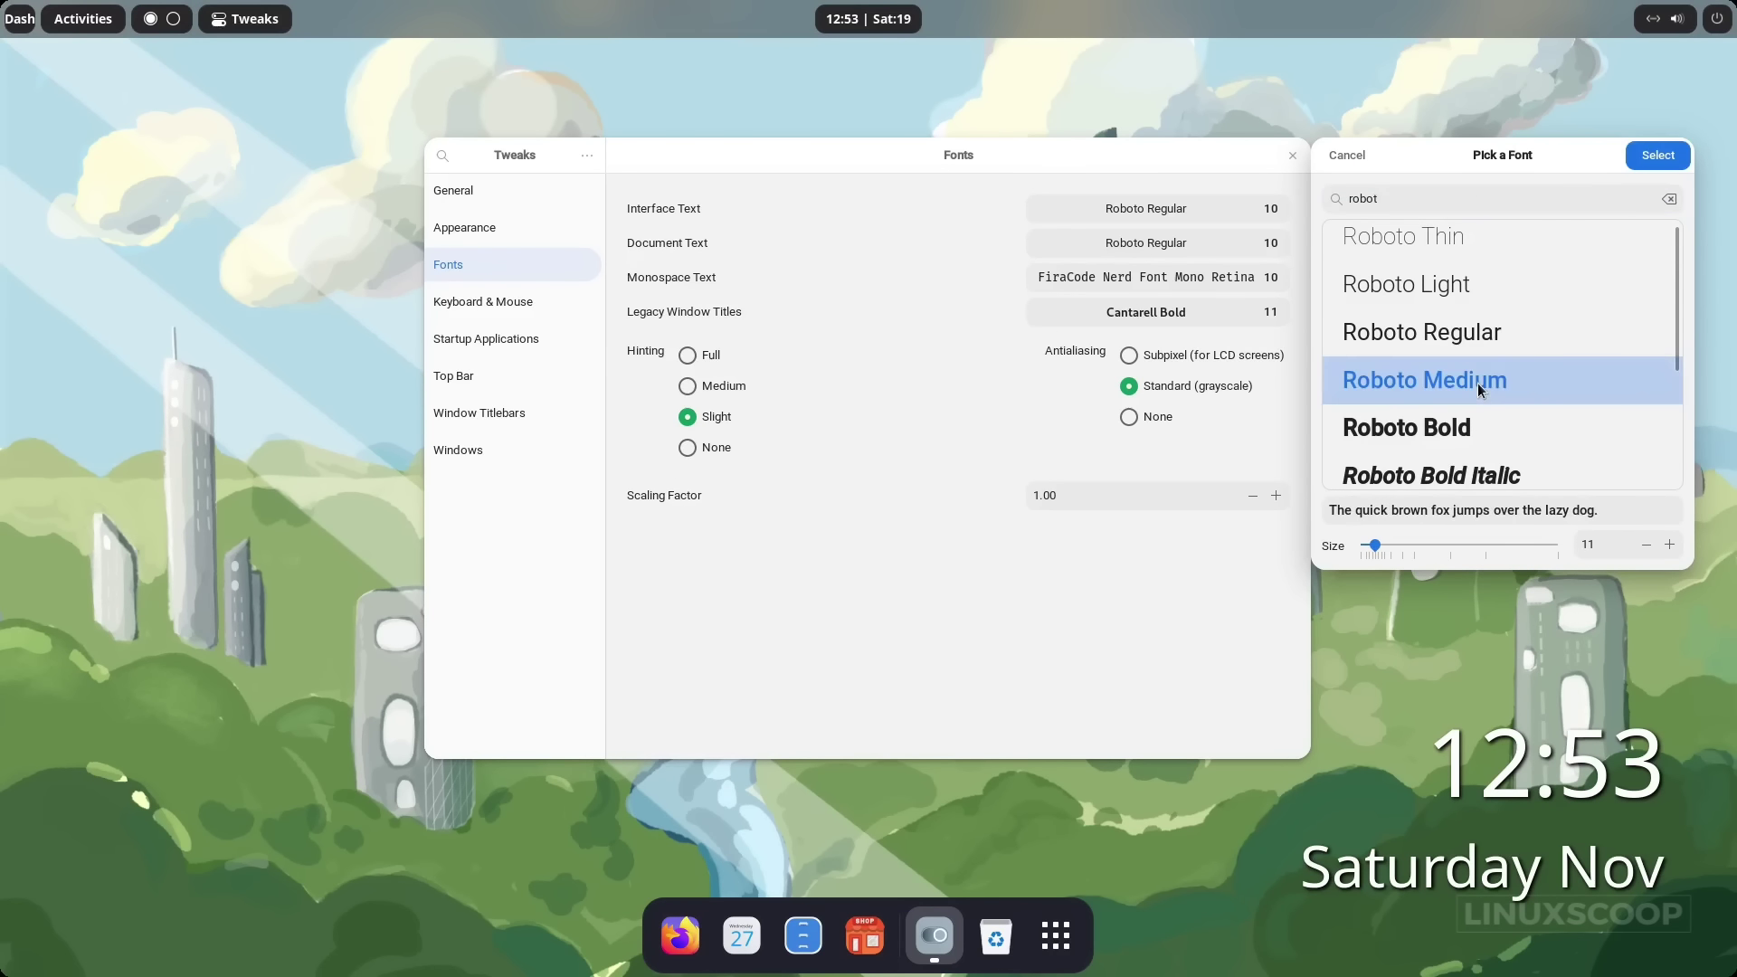
left_click(1657, 155)
Enable the Maximize and Minimize titlebar buttons for windows, and close Tweaks.
left_click(464, 302)
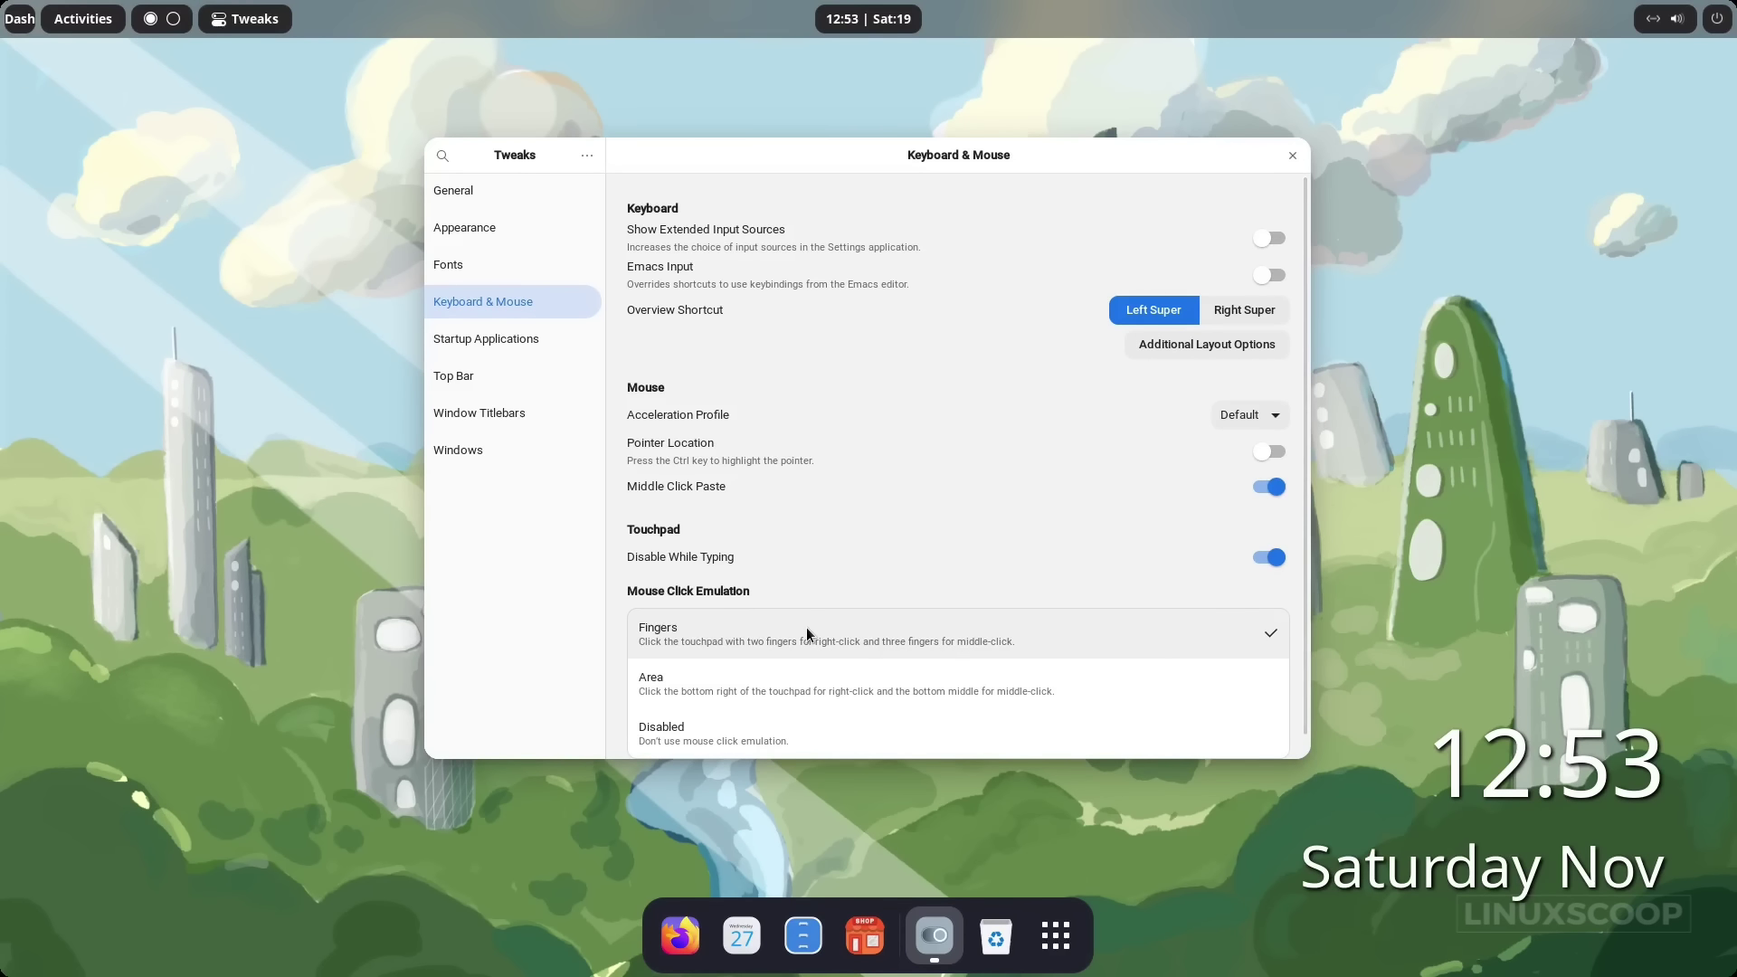
left_click(454, 344)
left_click(451, 377)
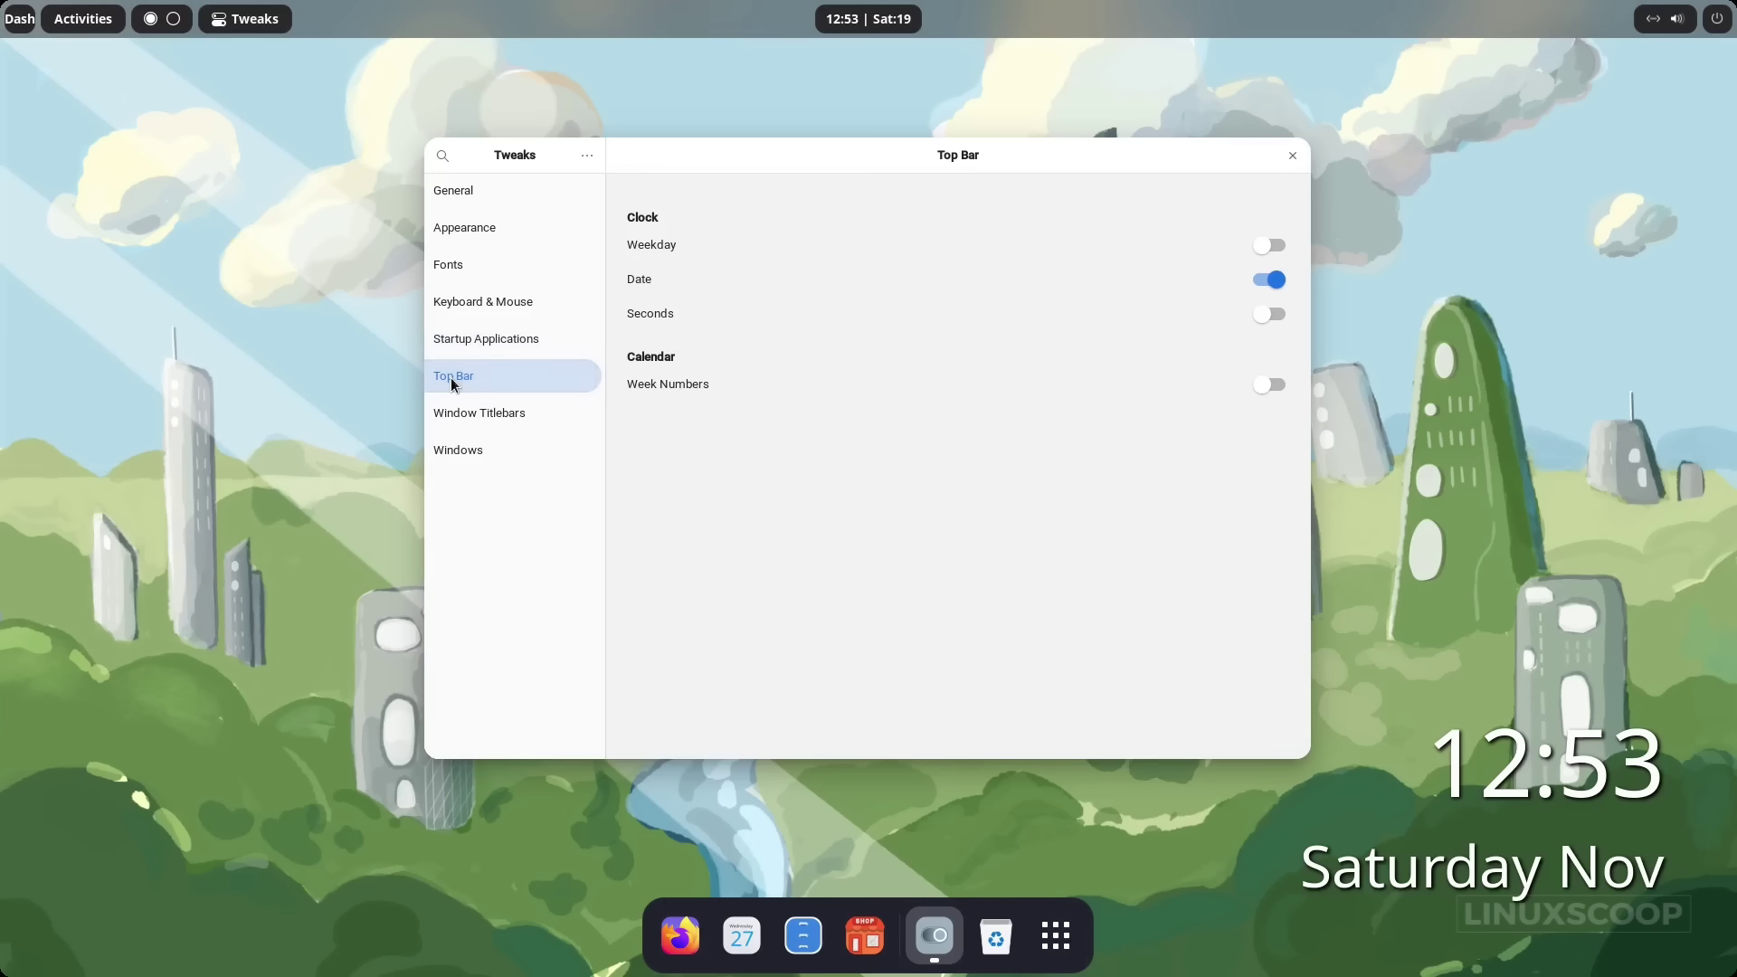
left_click(455, 416)
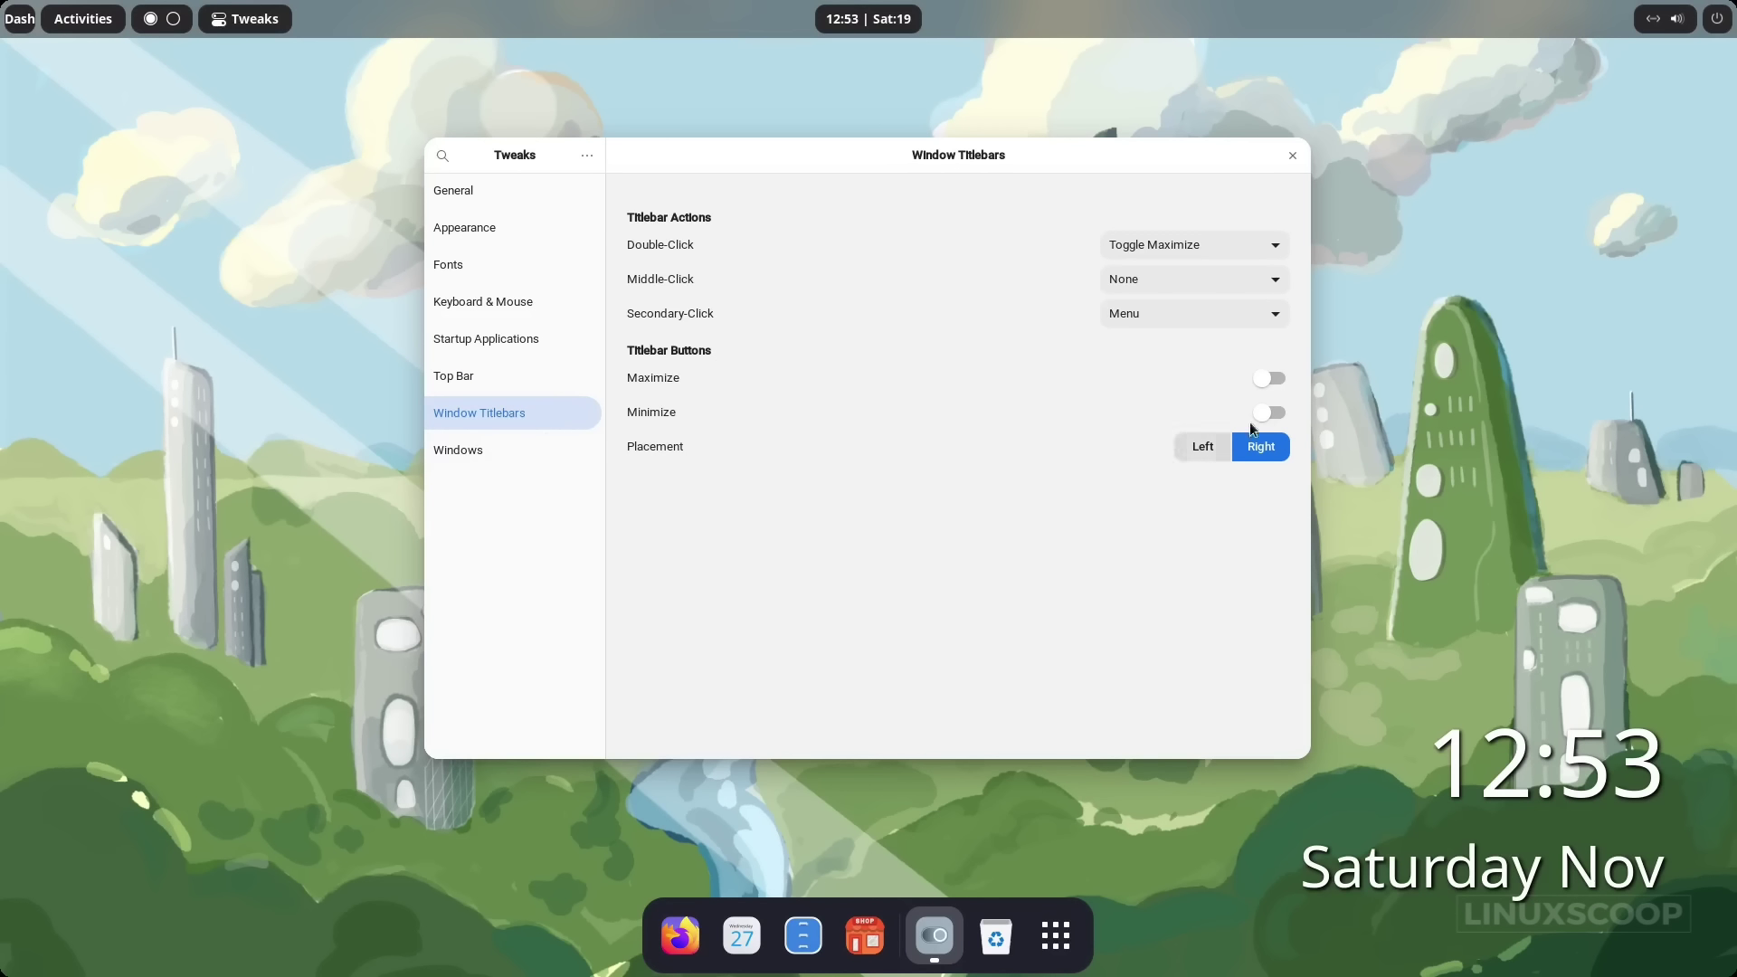
left_click(1273, 379)
left_click(1272, 414)
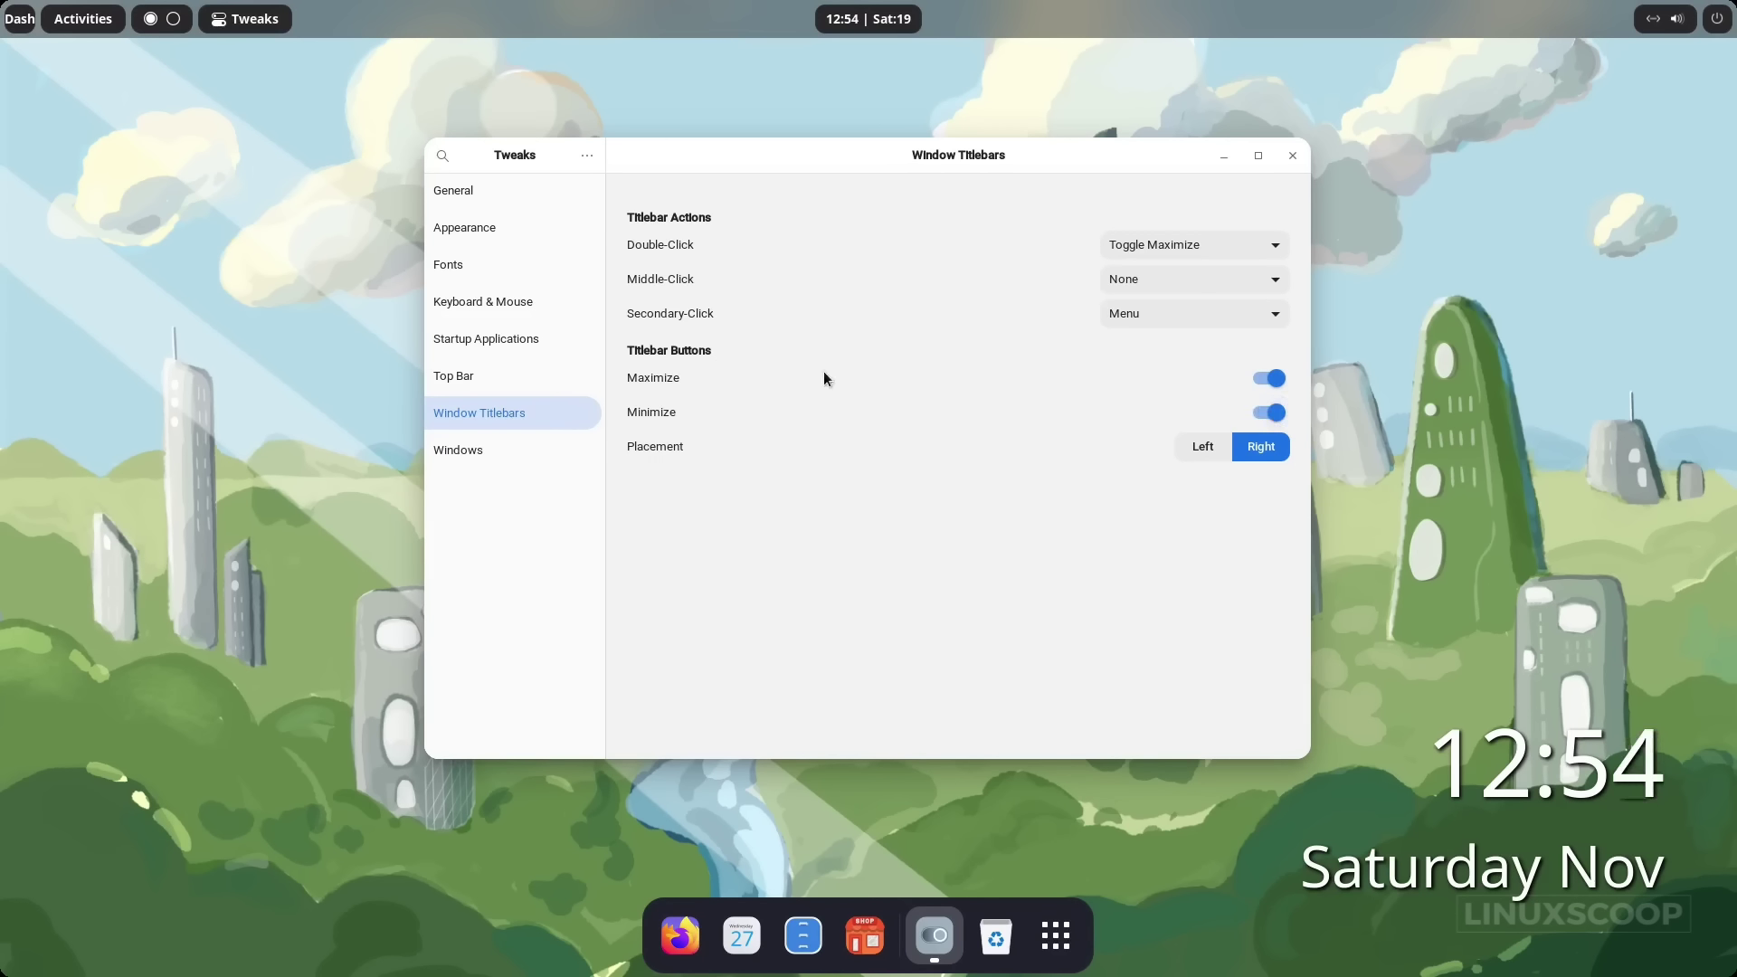
left_click(469, 449)
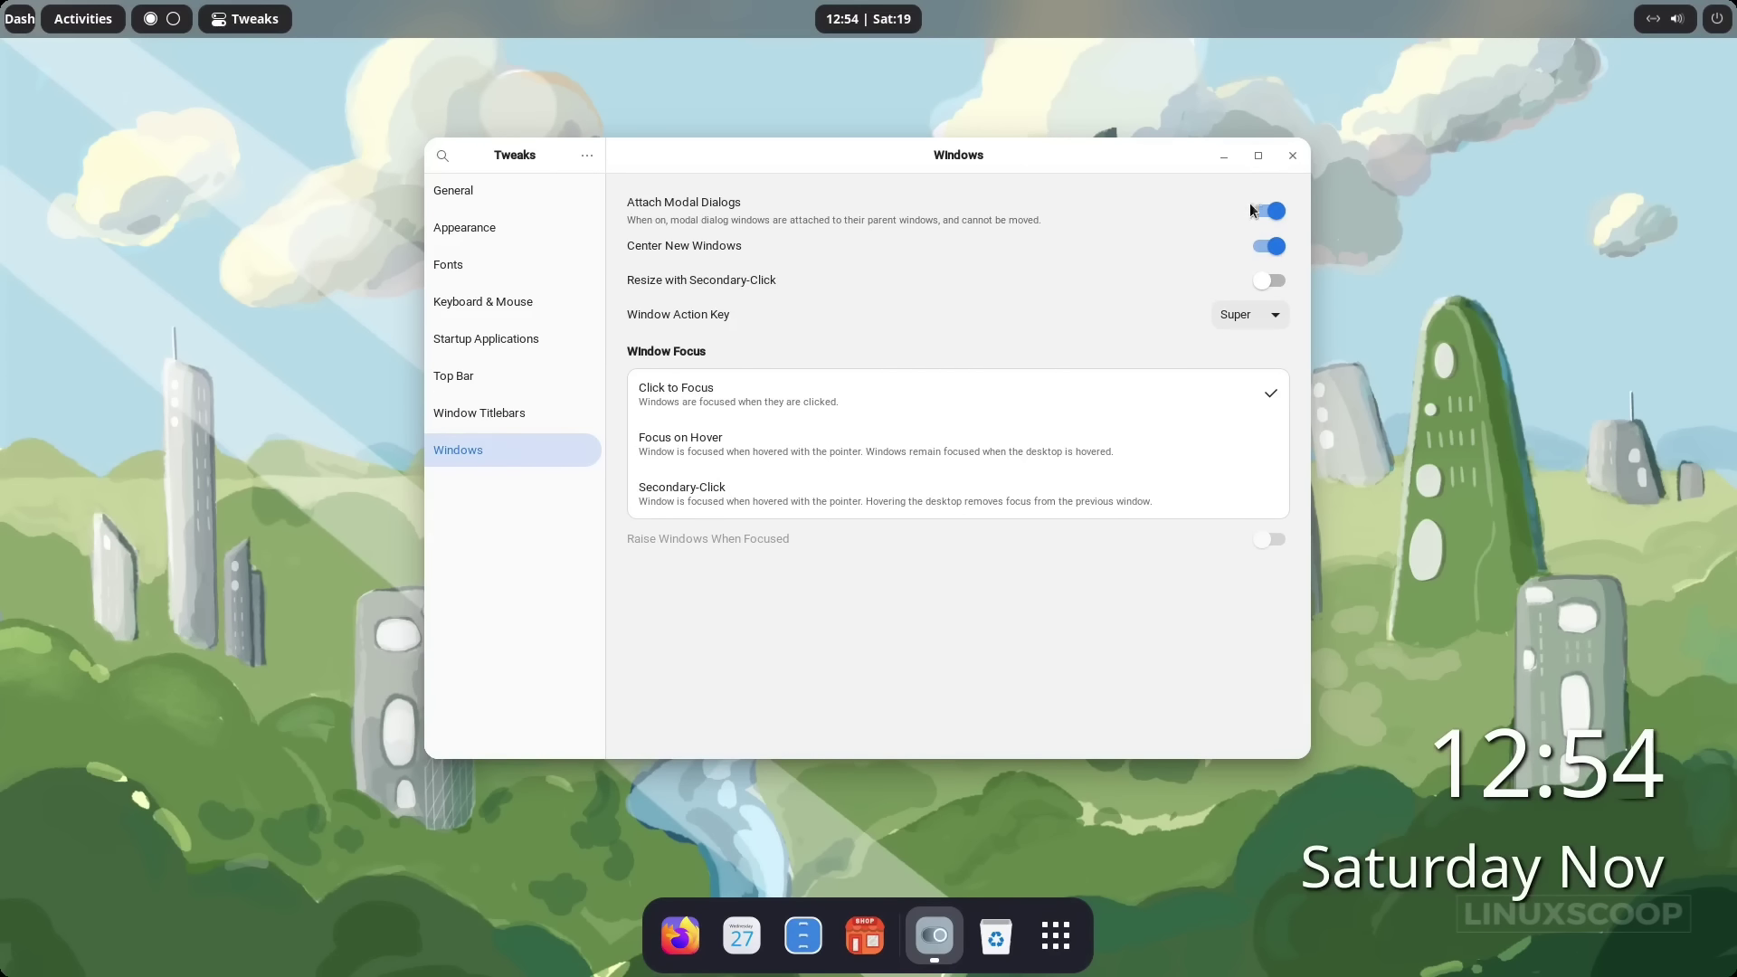
left_click(1292, 156)
Change the desktop background to the magenta wave picture on a light purple backdrop, and close the settings.
right_click(731, 193)
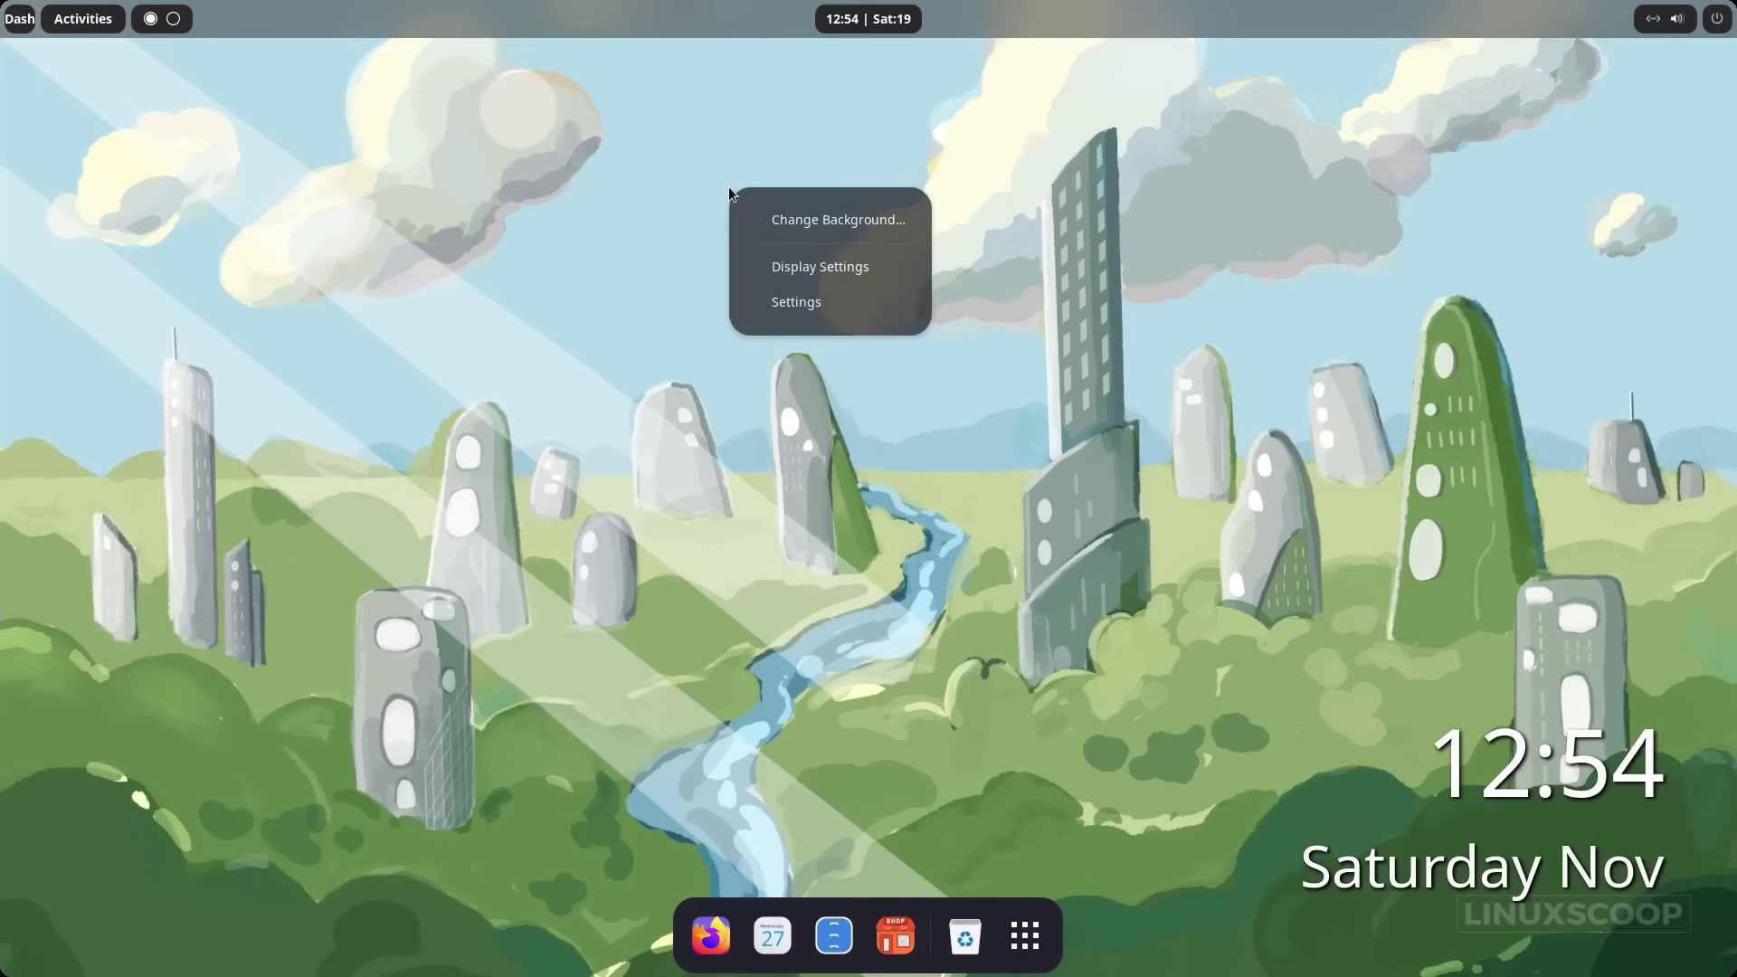
left_click(799, 219)
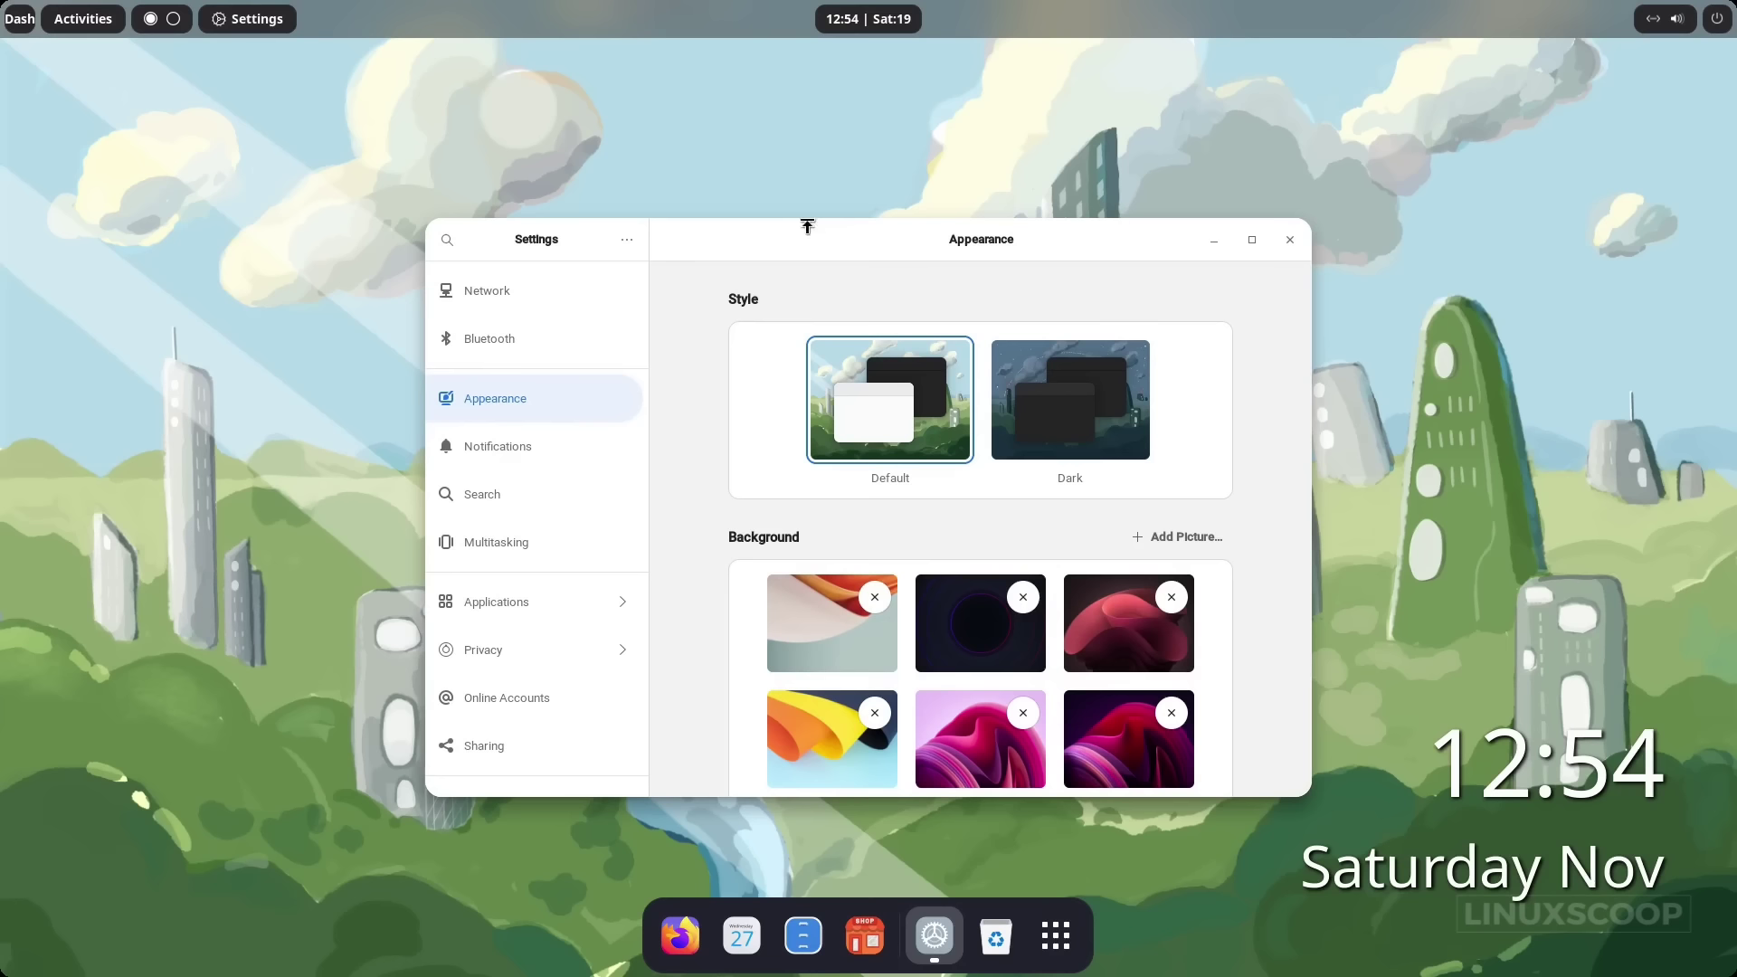
scroll(972, 641, "down", 3)
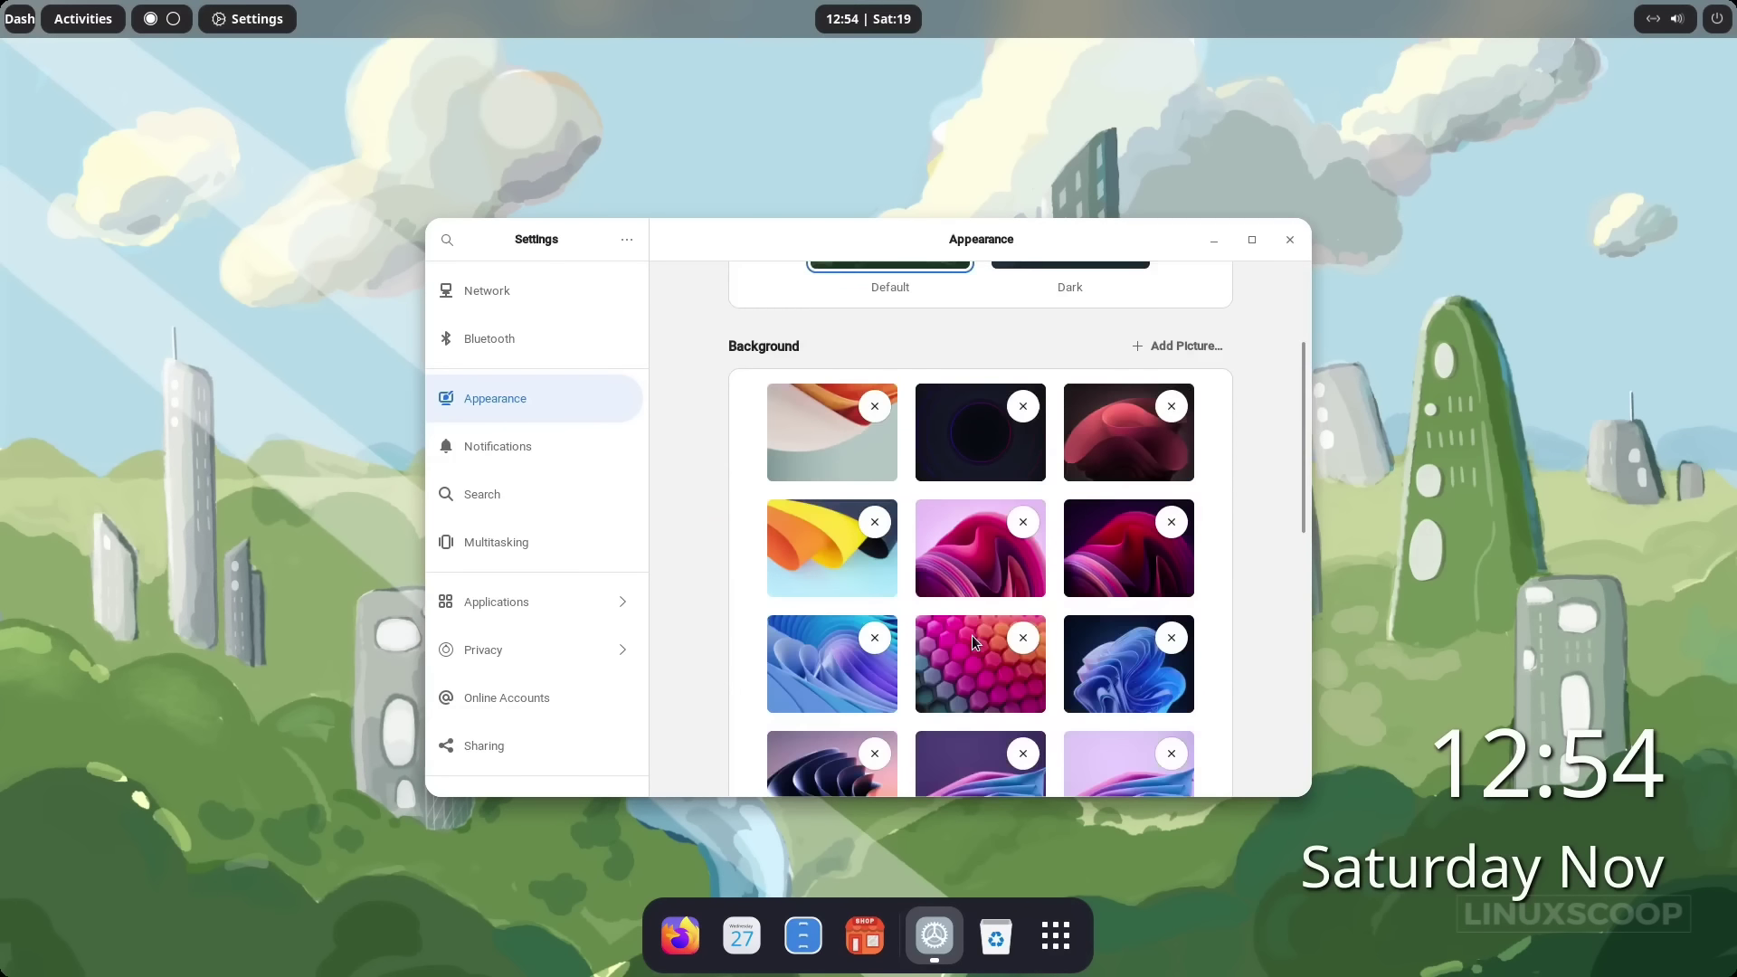
left_click(974, 573)
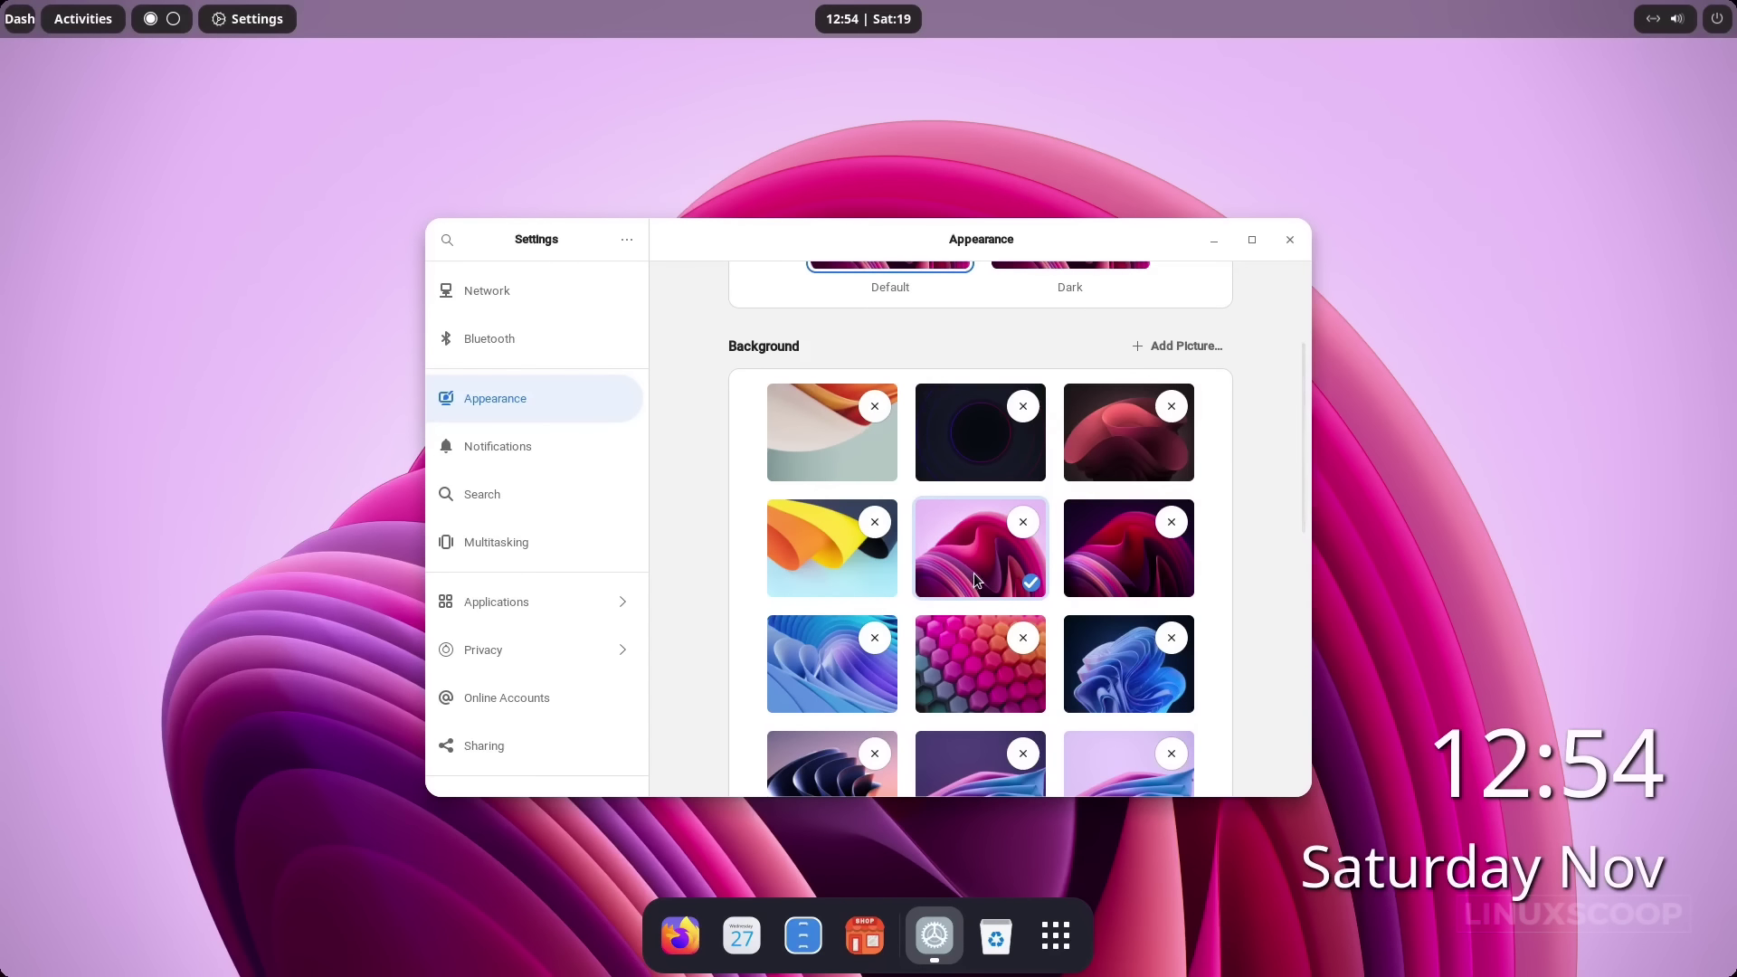
left_click(1294, 250)
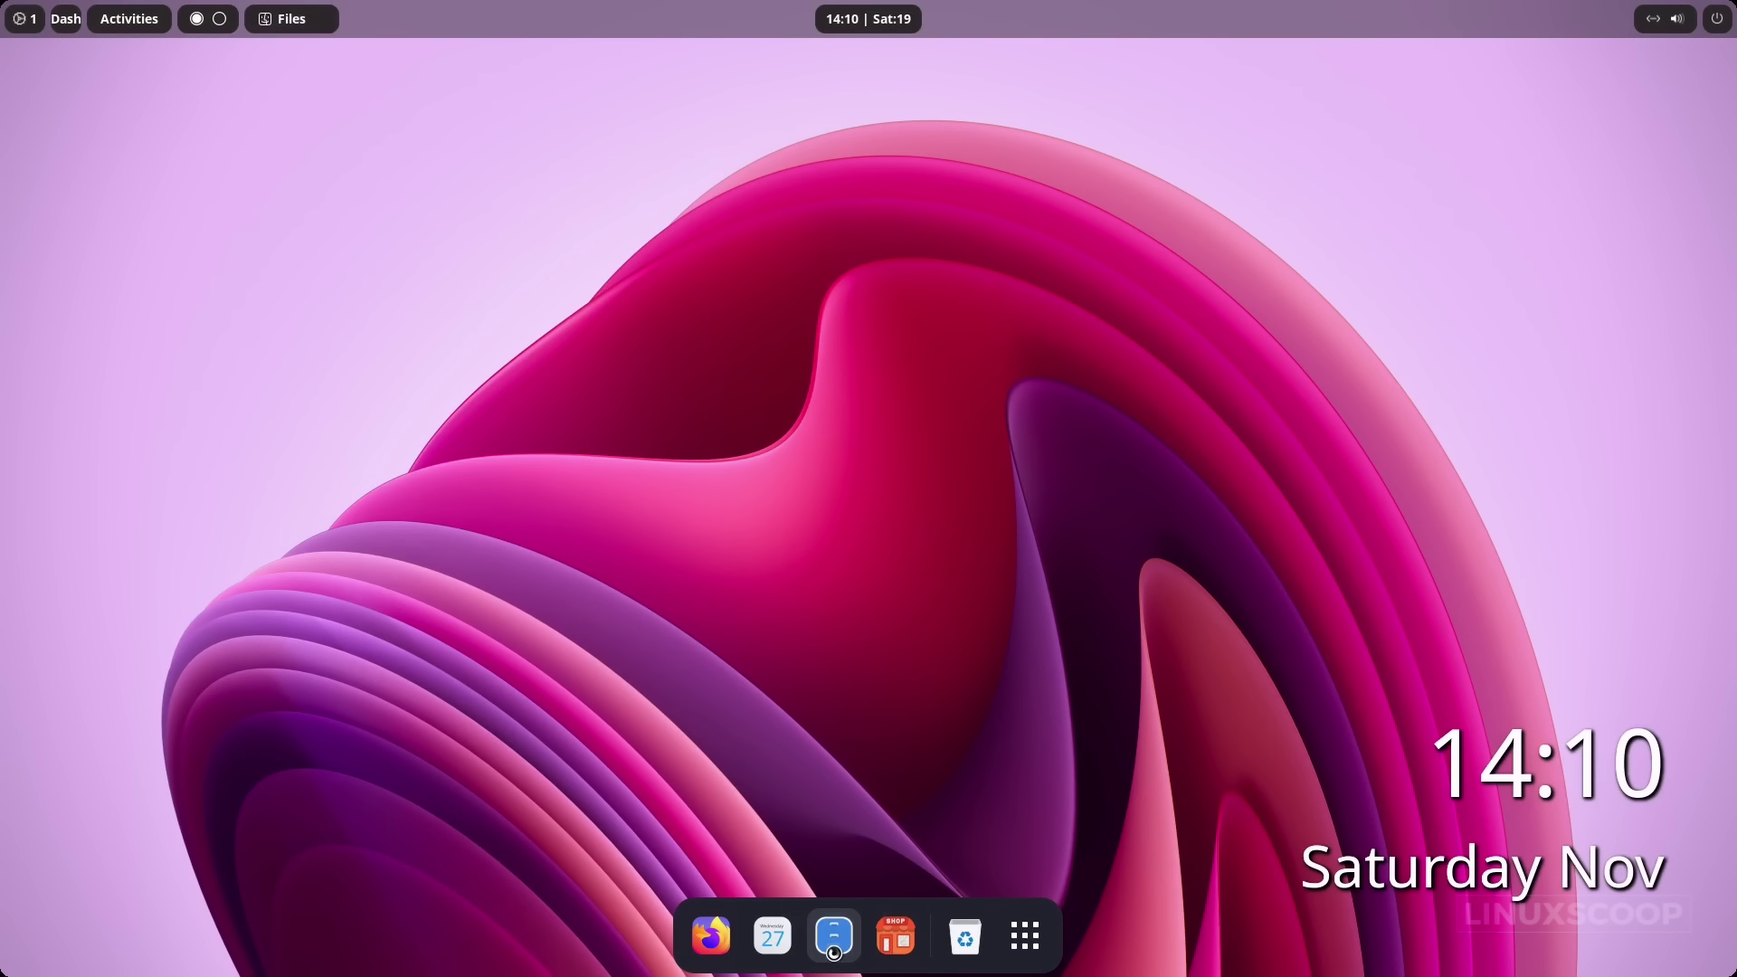
Open the Downloads folder in Files and extract gnome-extensions-settings.zip there.
left_click(833, 936)
double_click(1115, 404)
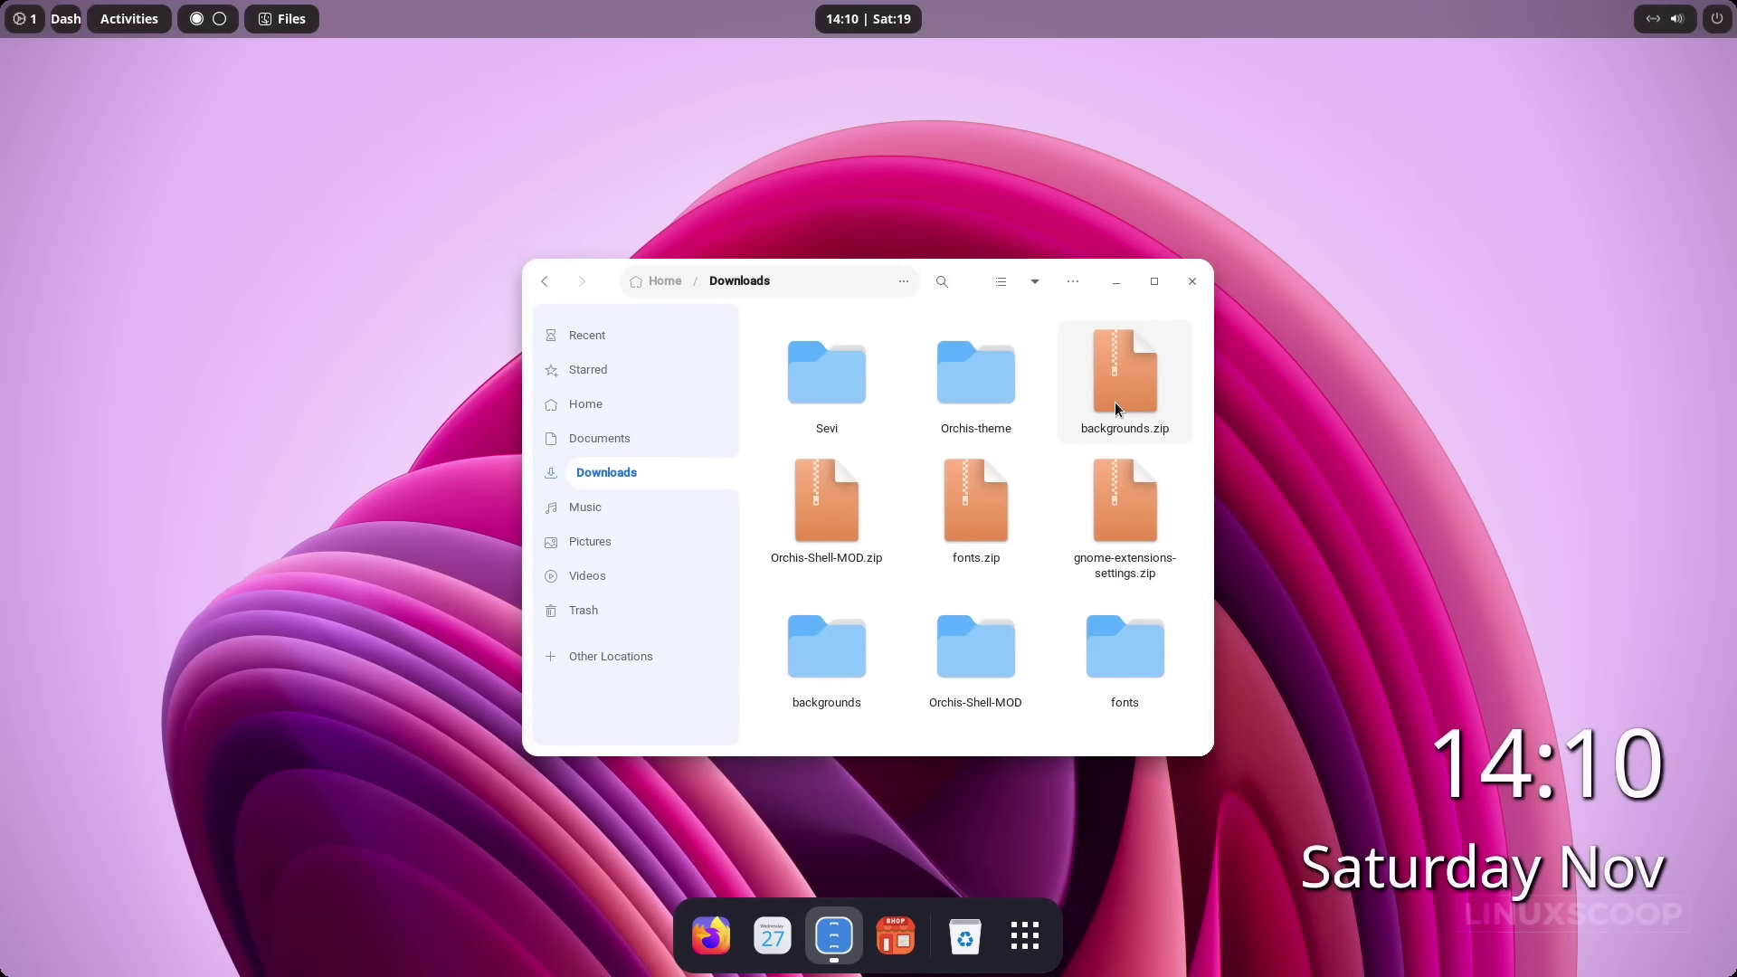
double_click(1111, 517)
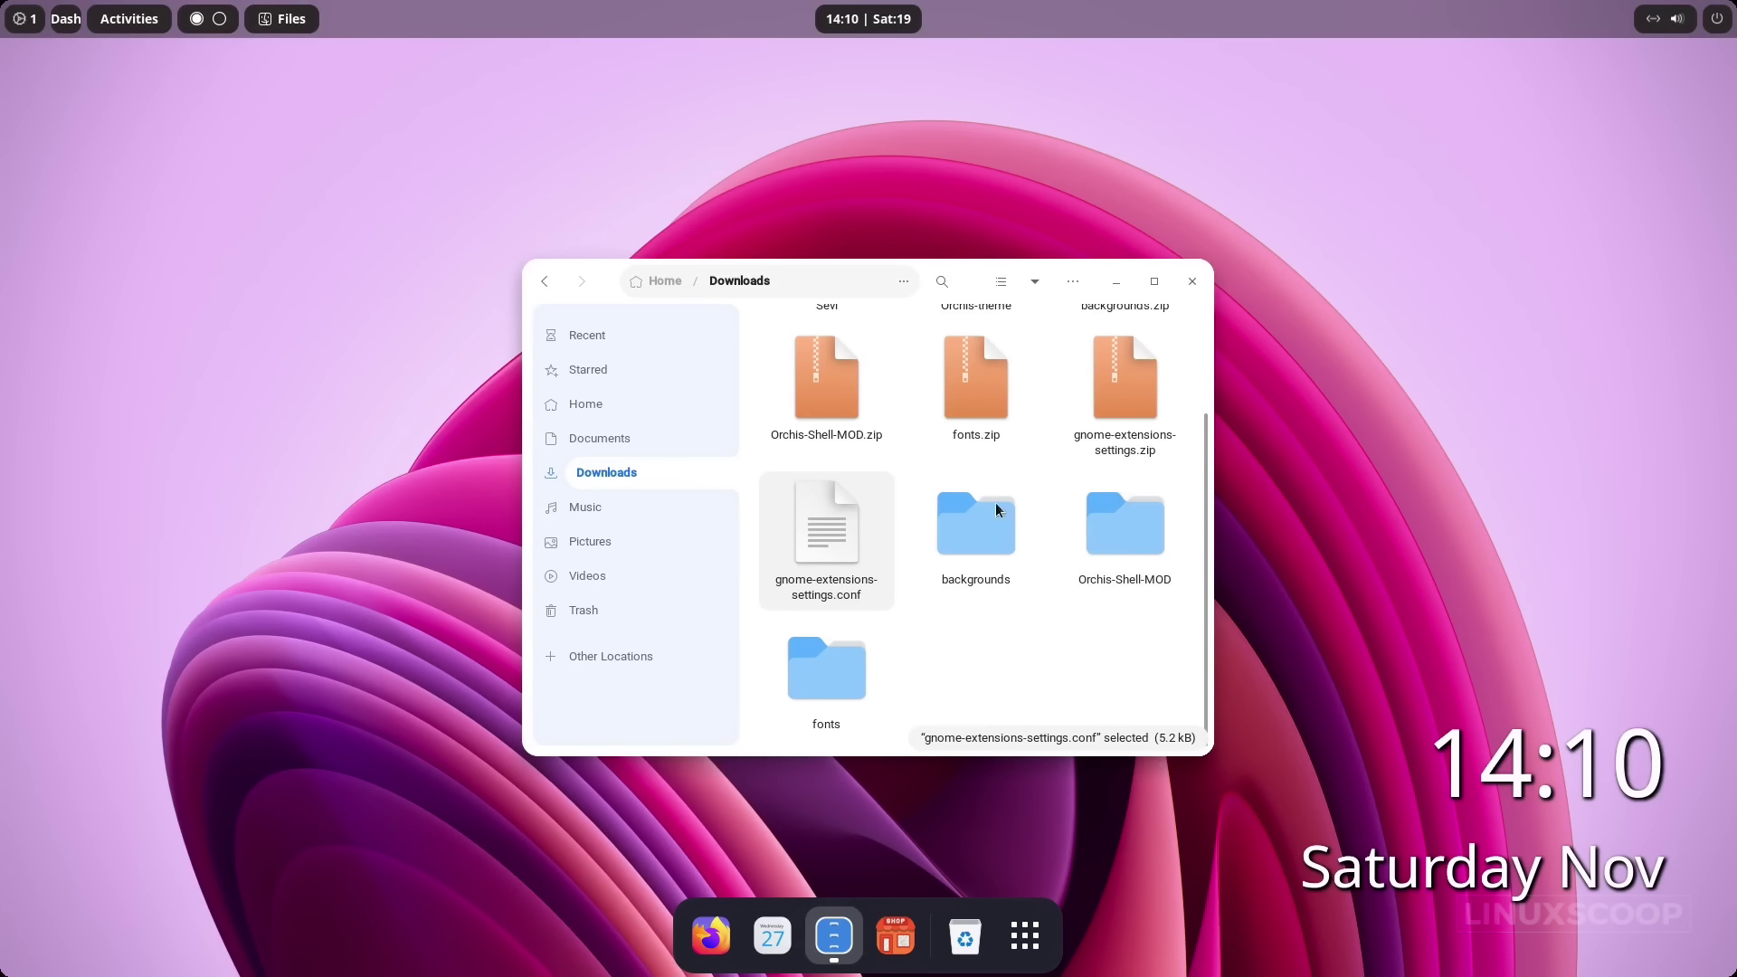
Open a terminal in the Downloads folder, enlarge its text and list the folder's files with ls.
left_click(907, 624)
right_click(923, 638)
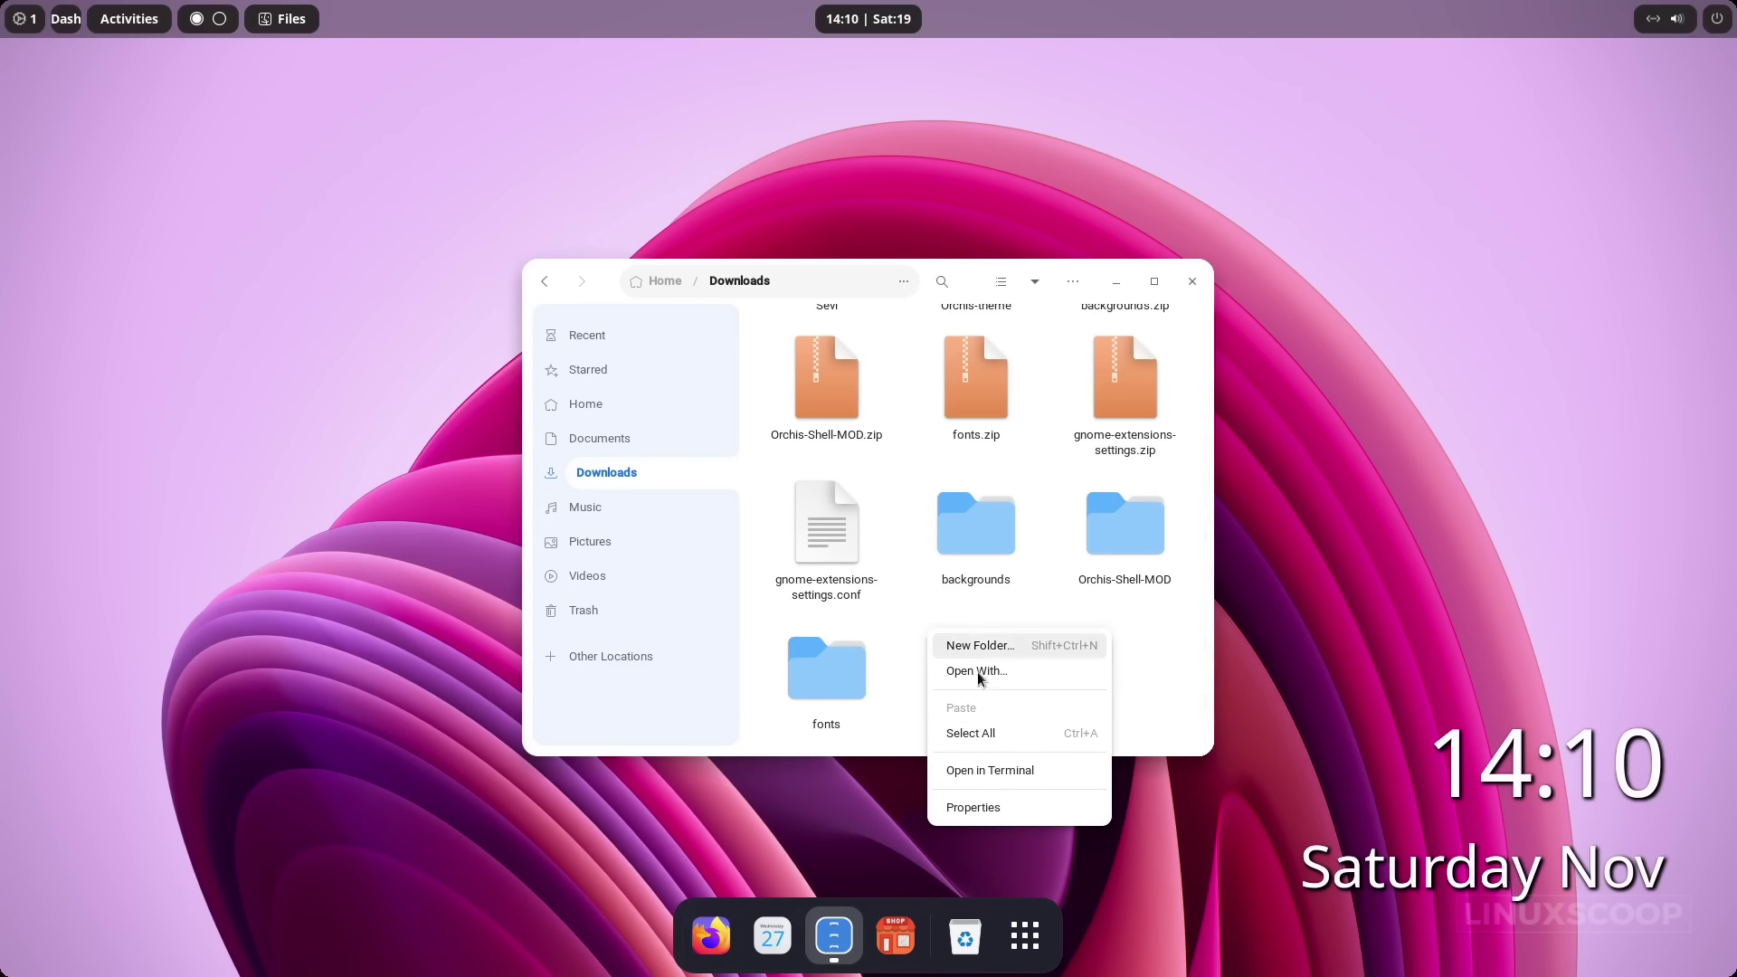
left_click(981, 772)
left_click(1116, 280)
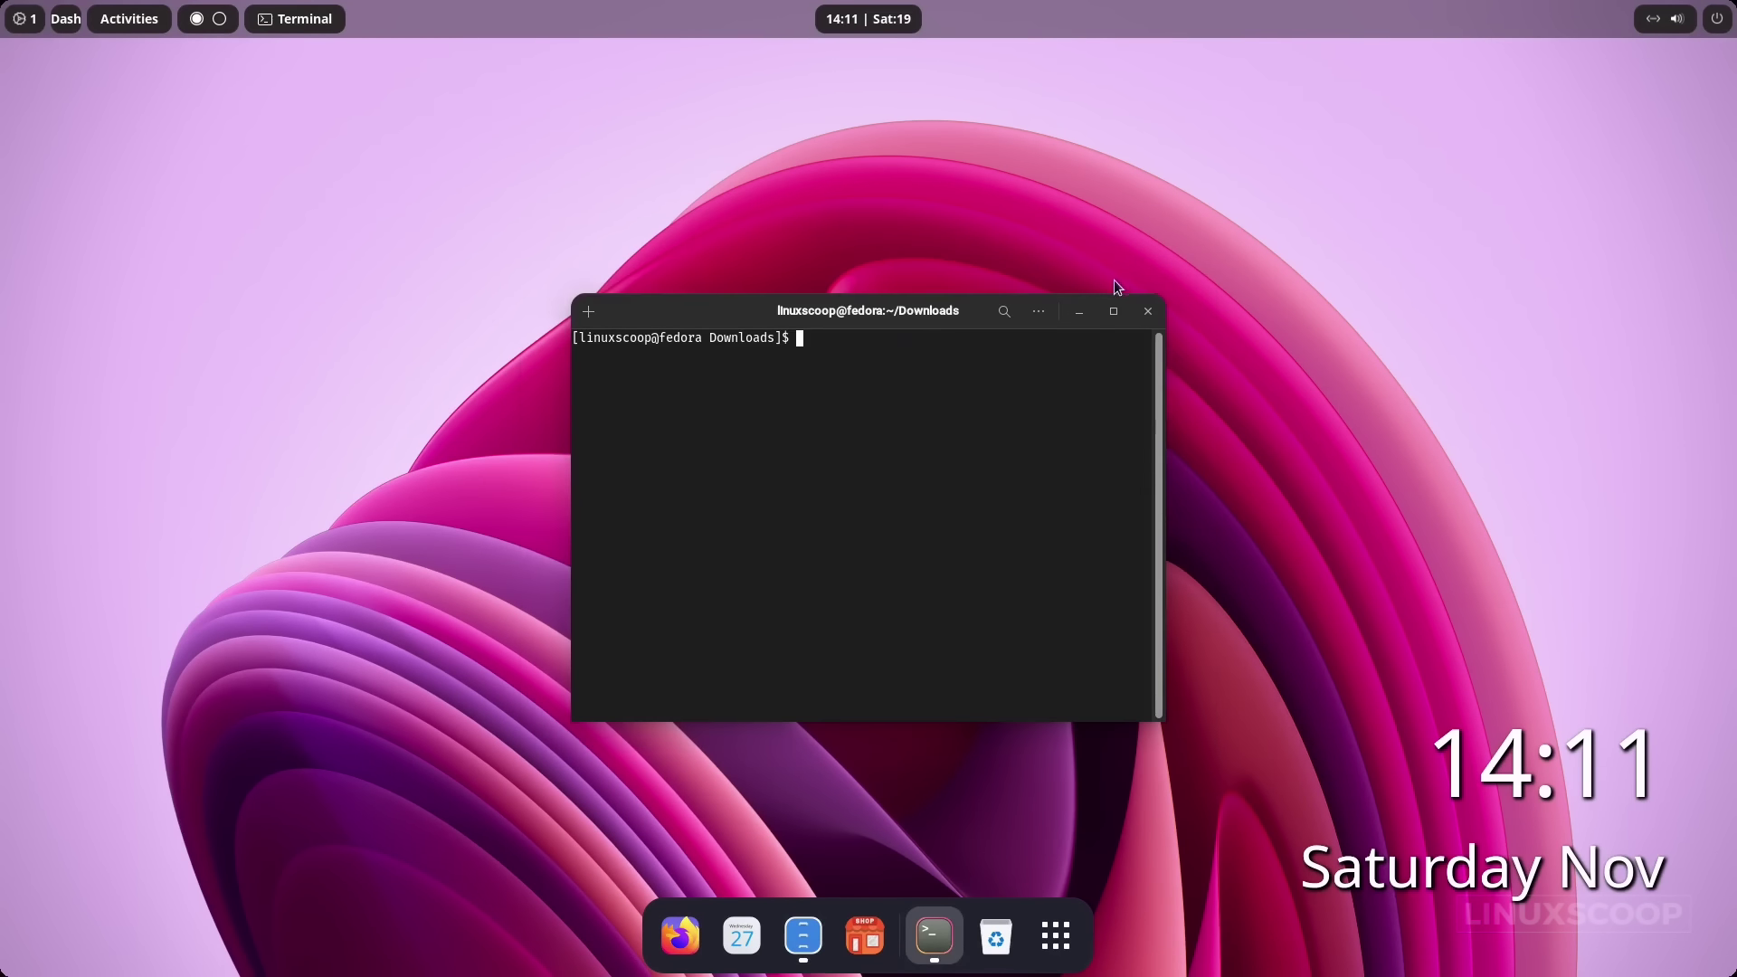
left_click(1039, 311)
key("Escape")
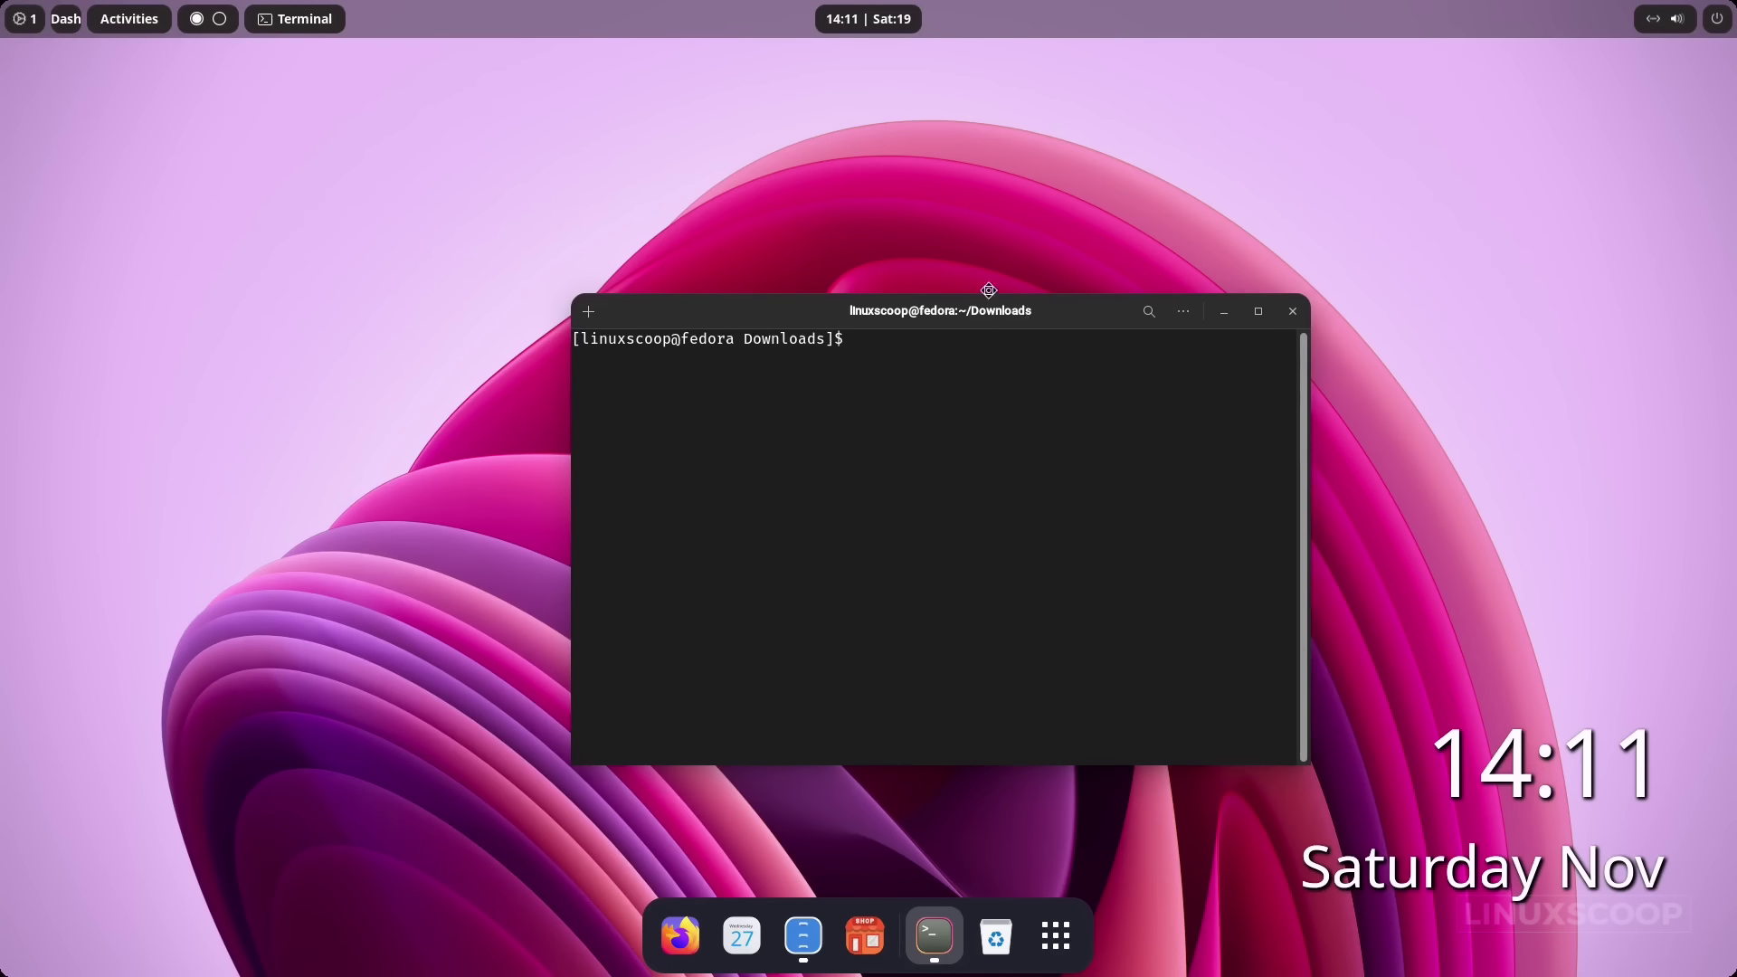
left_click_drag(1025, 314, 962, 229)
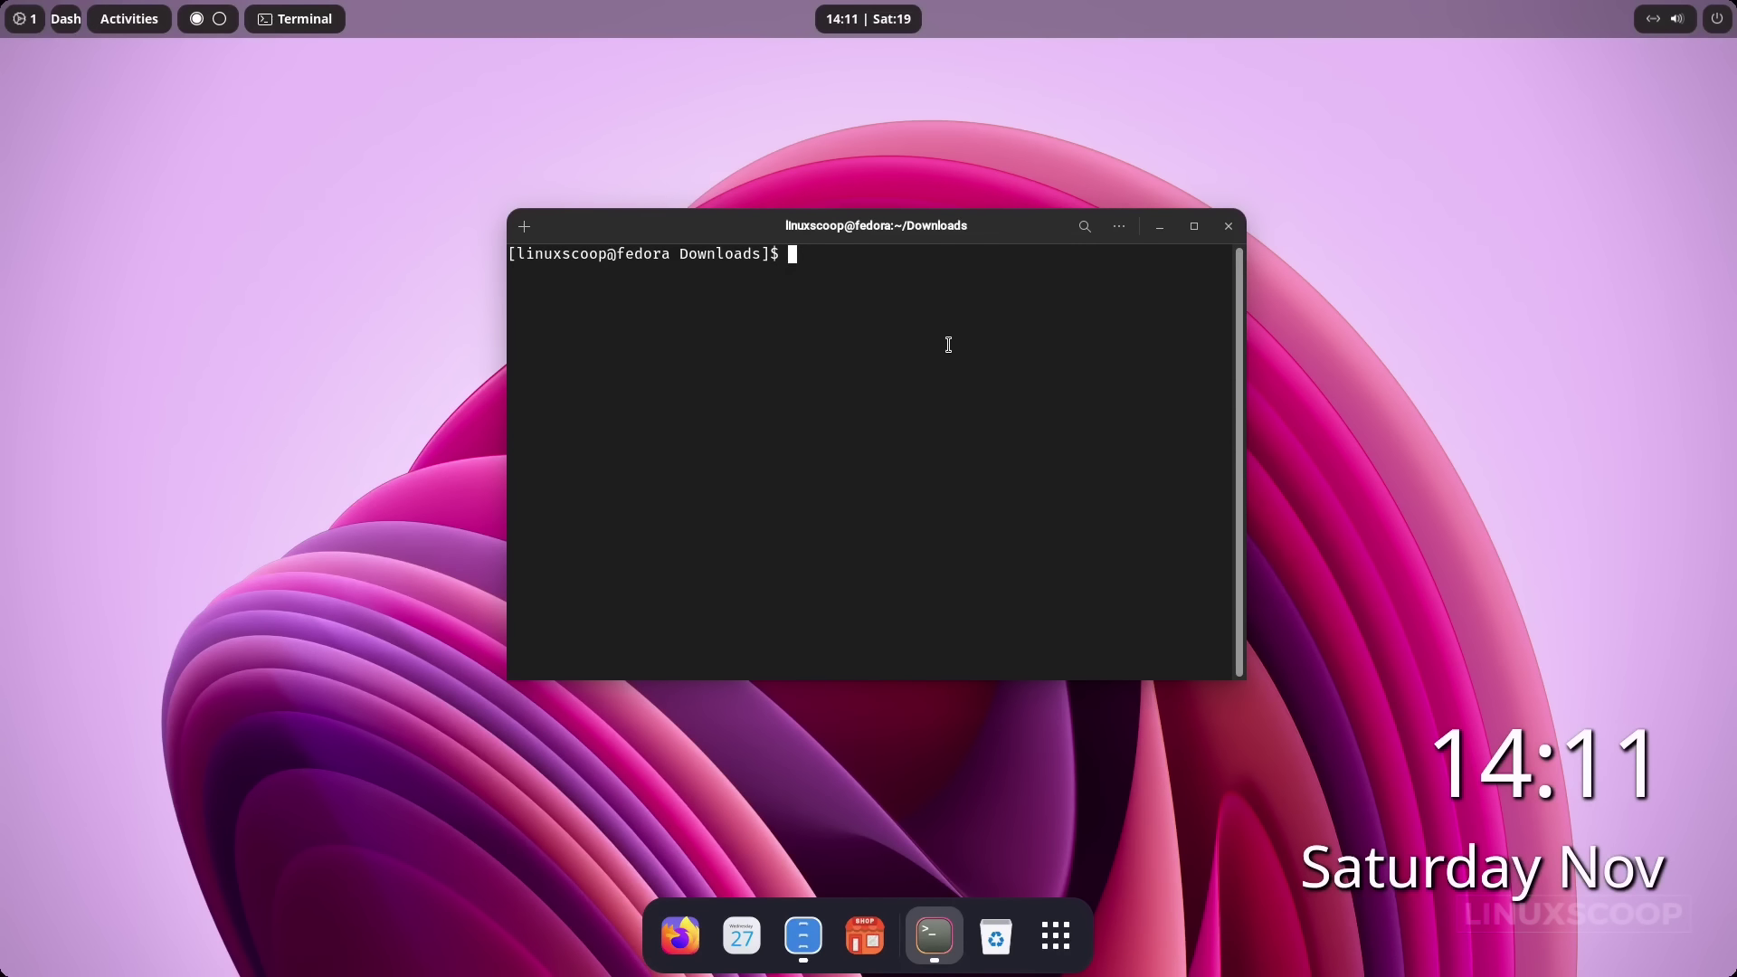
type("ls")
key("Return")
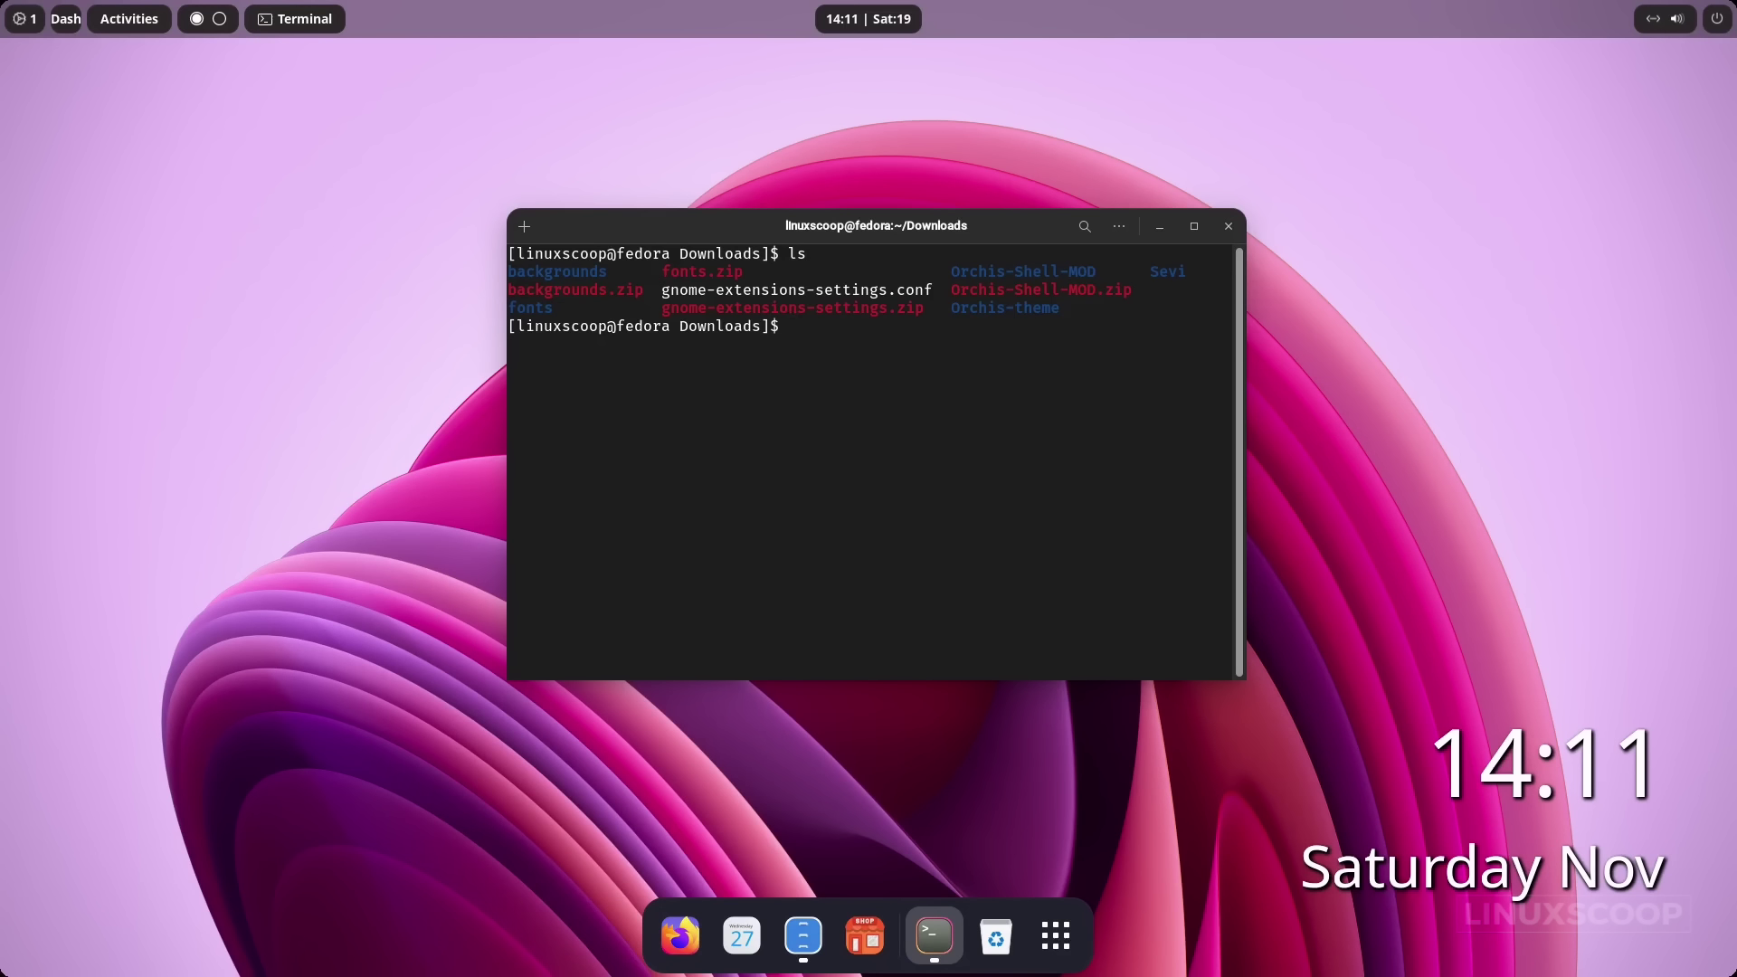
Load gnome-extensions-settings.conf into /org/gnome/shell/extensions/ with dconf load, and close the terminal.
type("dconf load /org/gnome/sh")
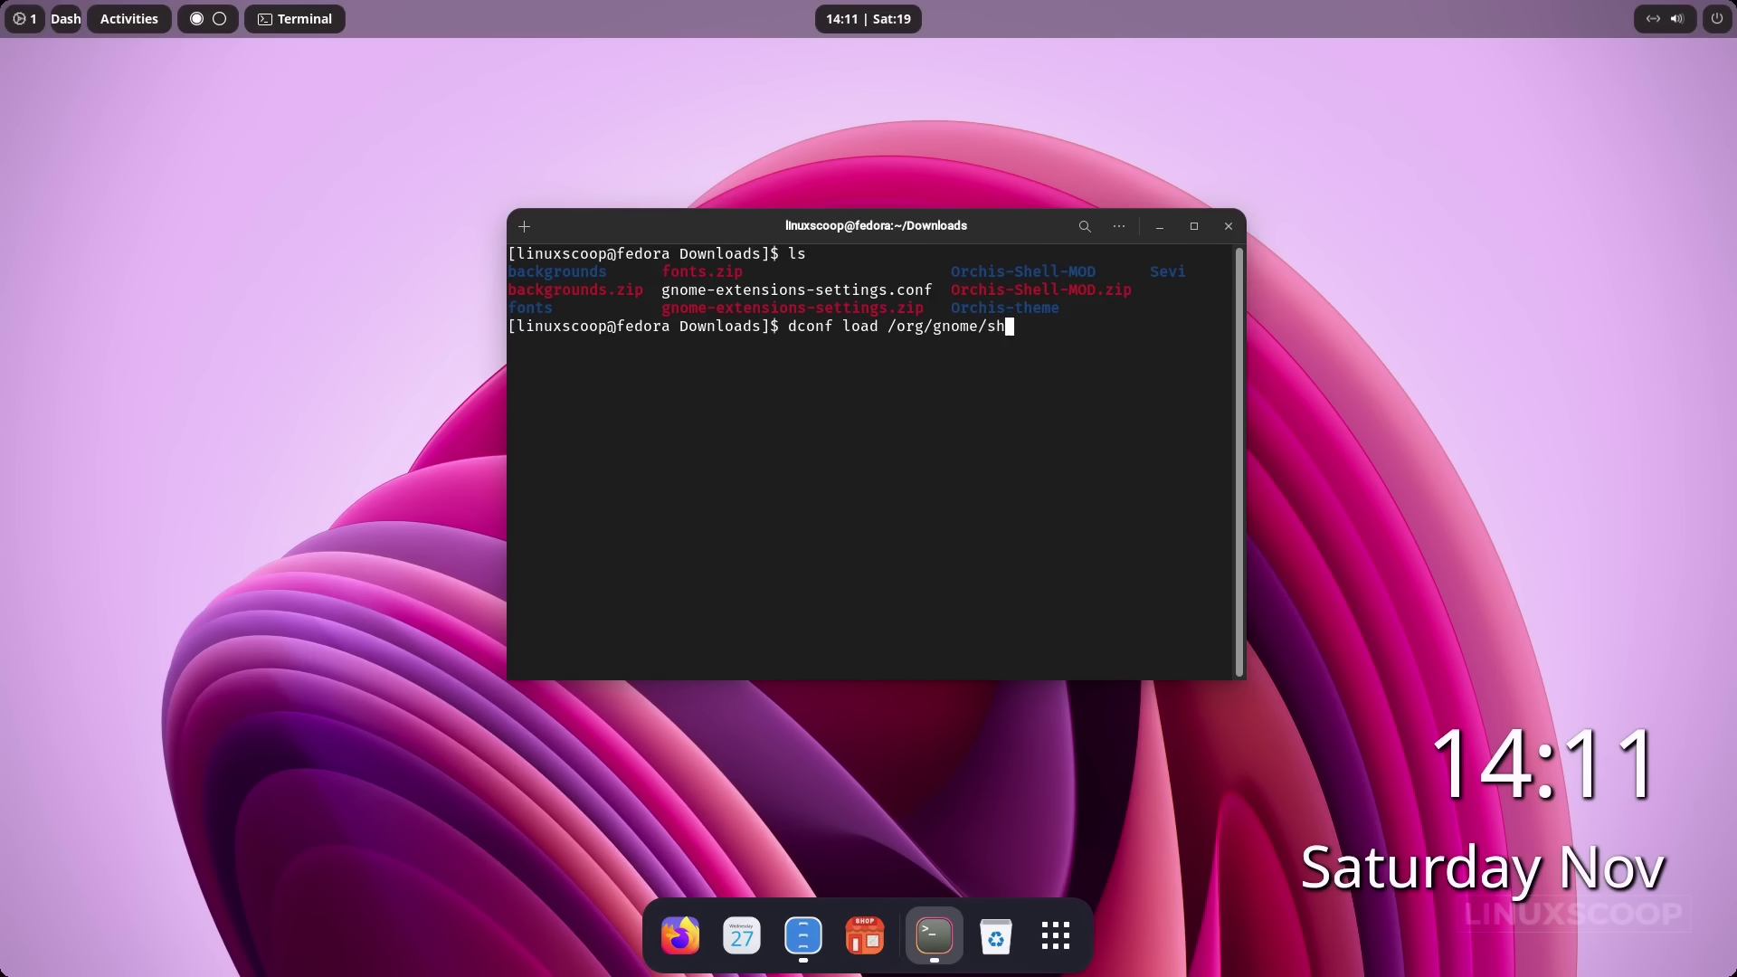
type("ell/ex")
key("Tab")
type("<")
left_click_drag(661, 290, 932, 289)
key("cmd+c")
right_click(923, 289)
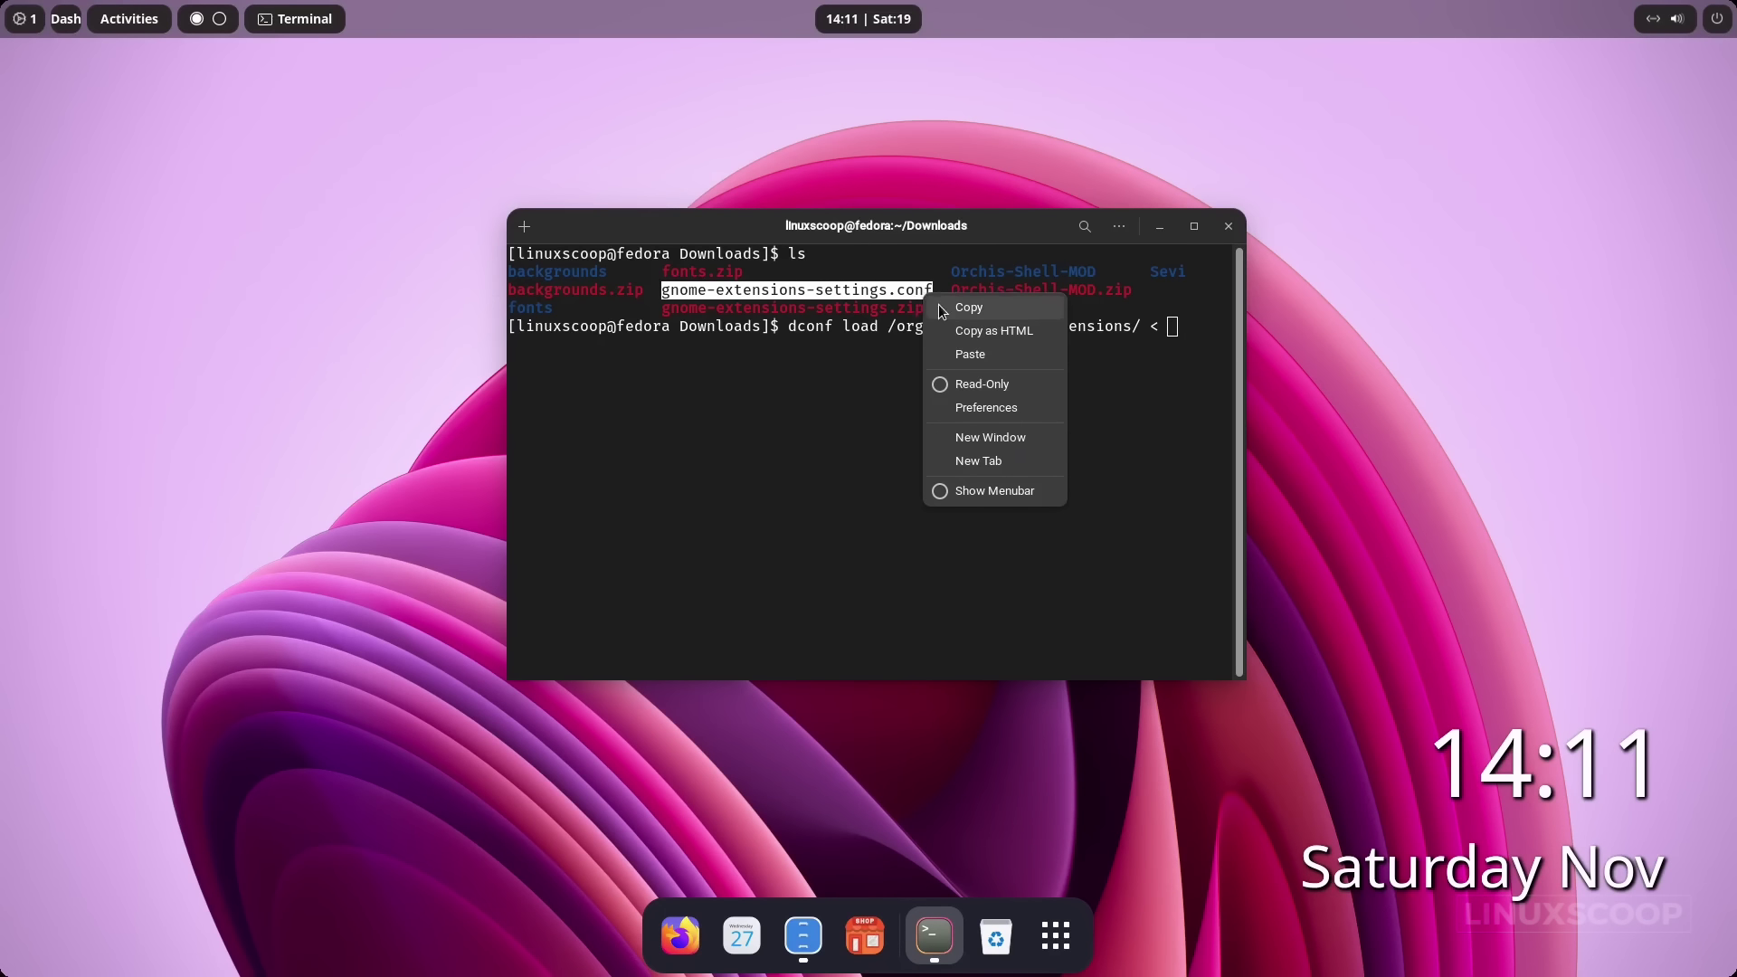
left_click(959, 305)
right_click(974, 396)
left_click(1014, 459)
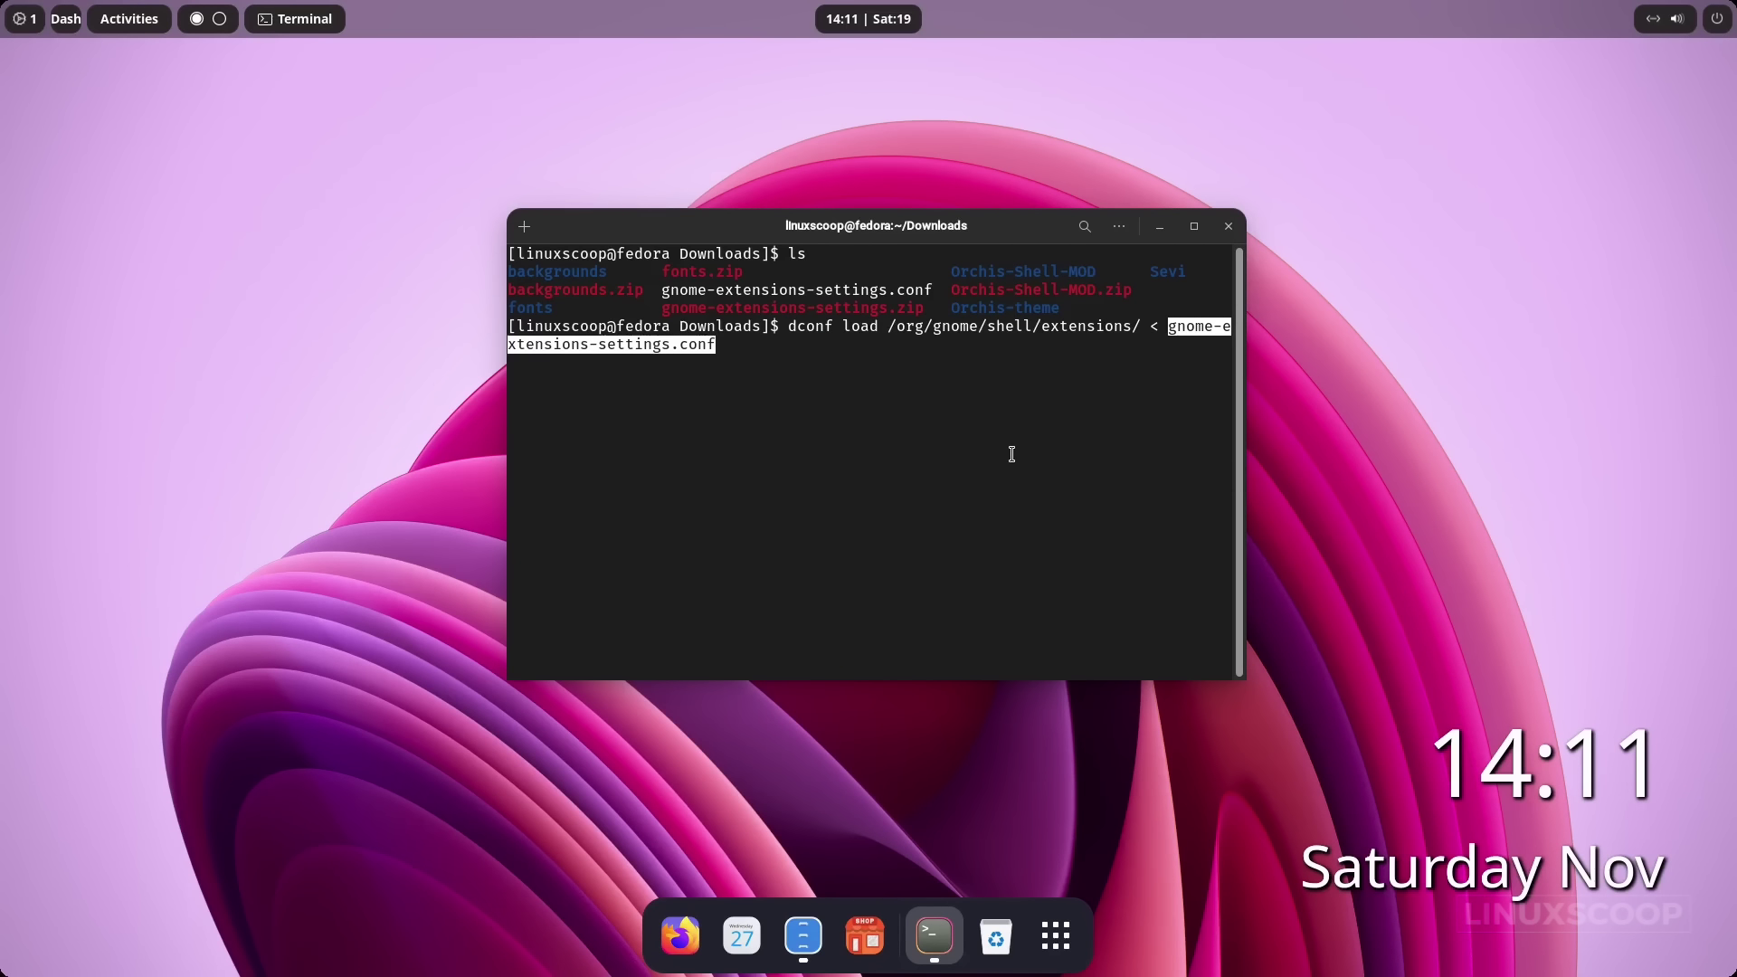
key("Return")
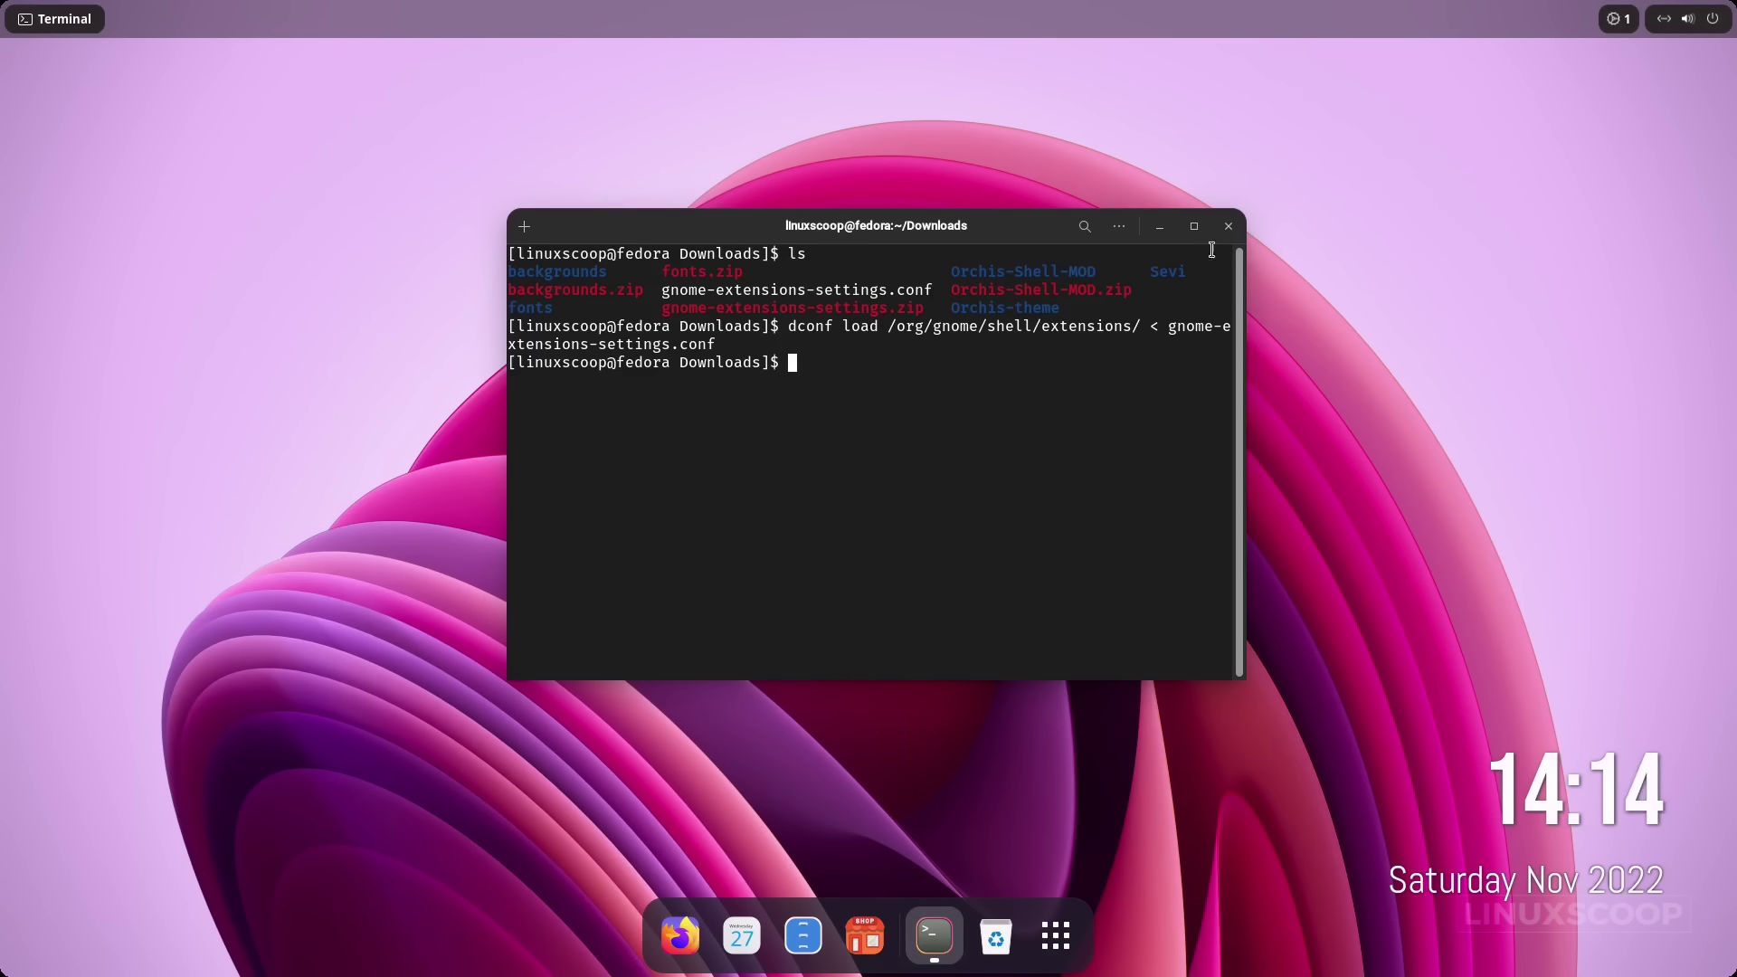
left_click(1227, 226)
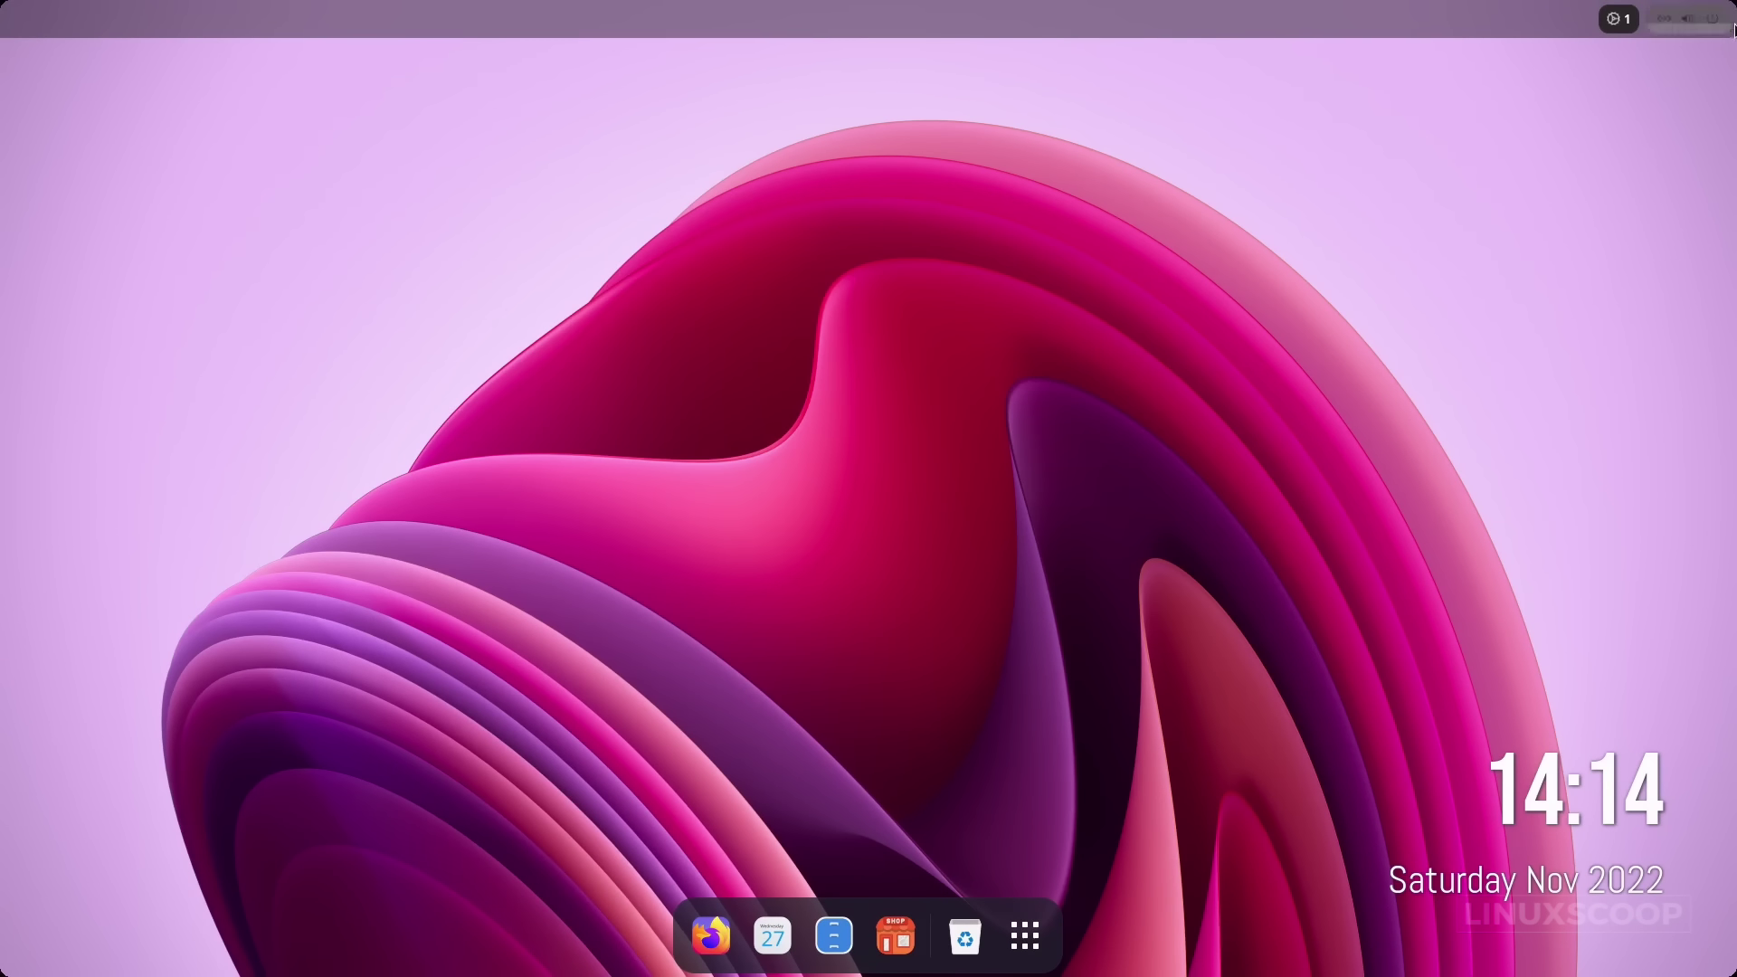
Log out of the session and log back in by entering the account password.
left_click(1713, 19)
left_click(1605, 253)
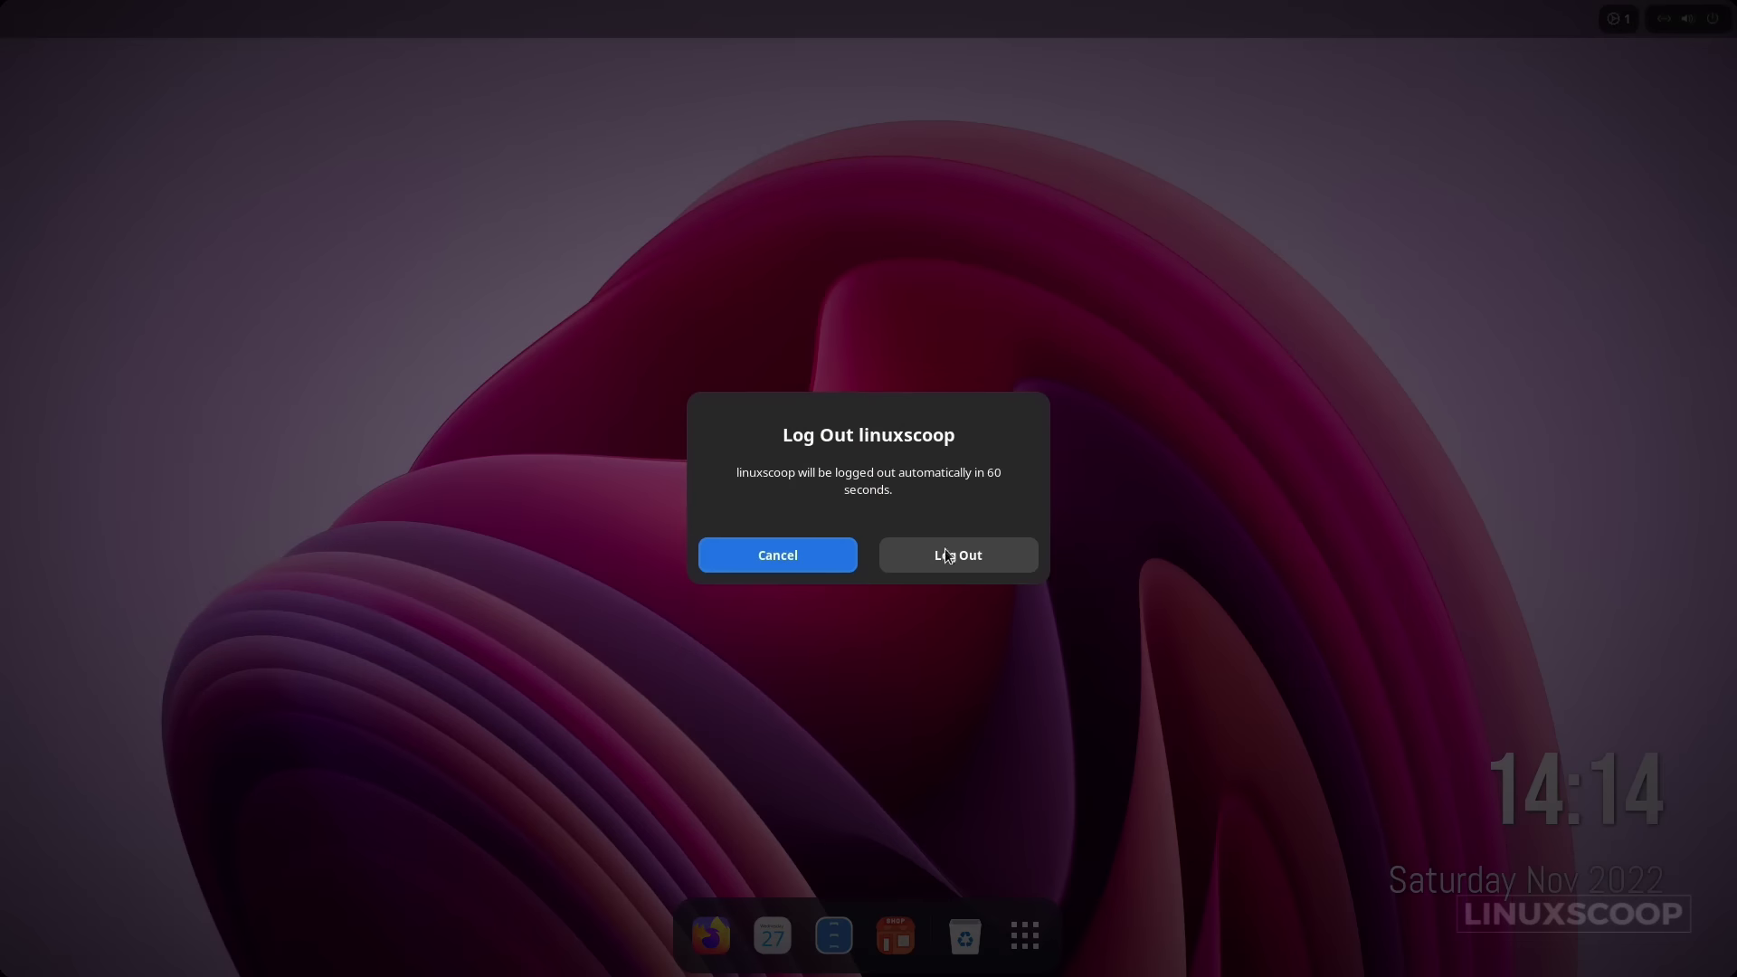
left_click(946, 554)
left_click(871, 492)
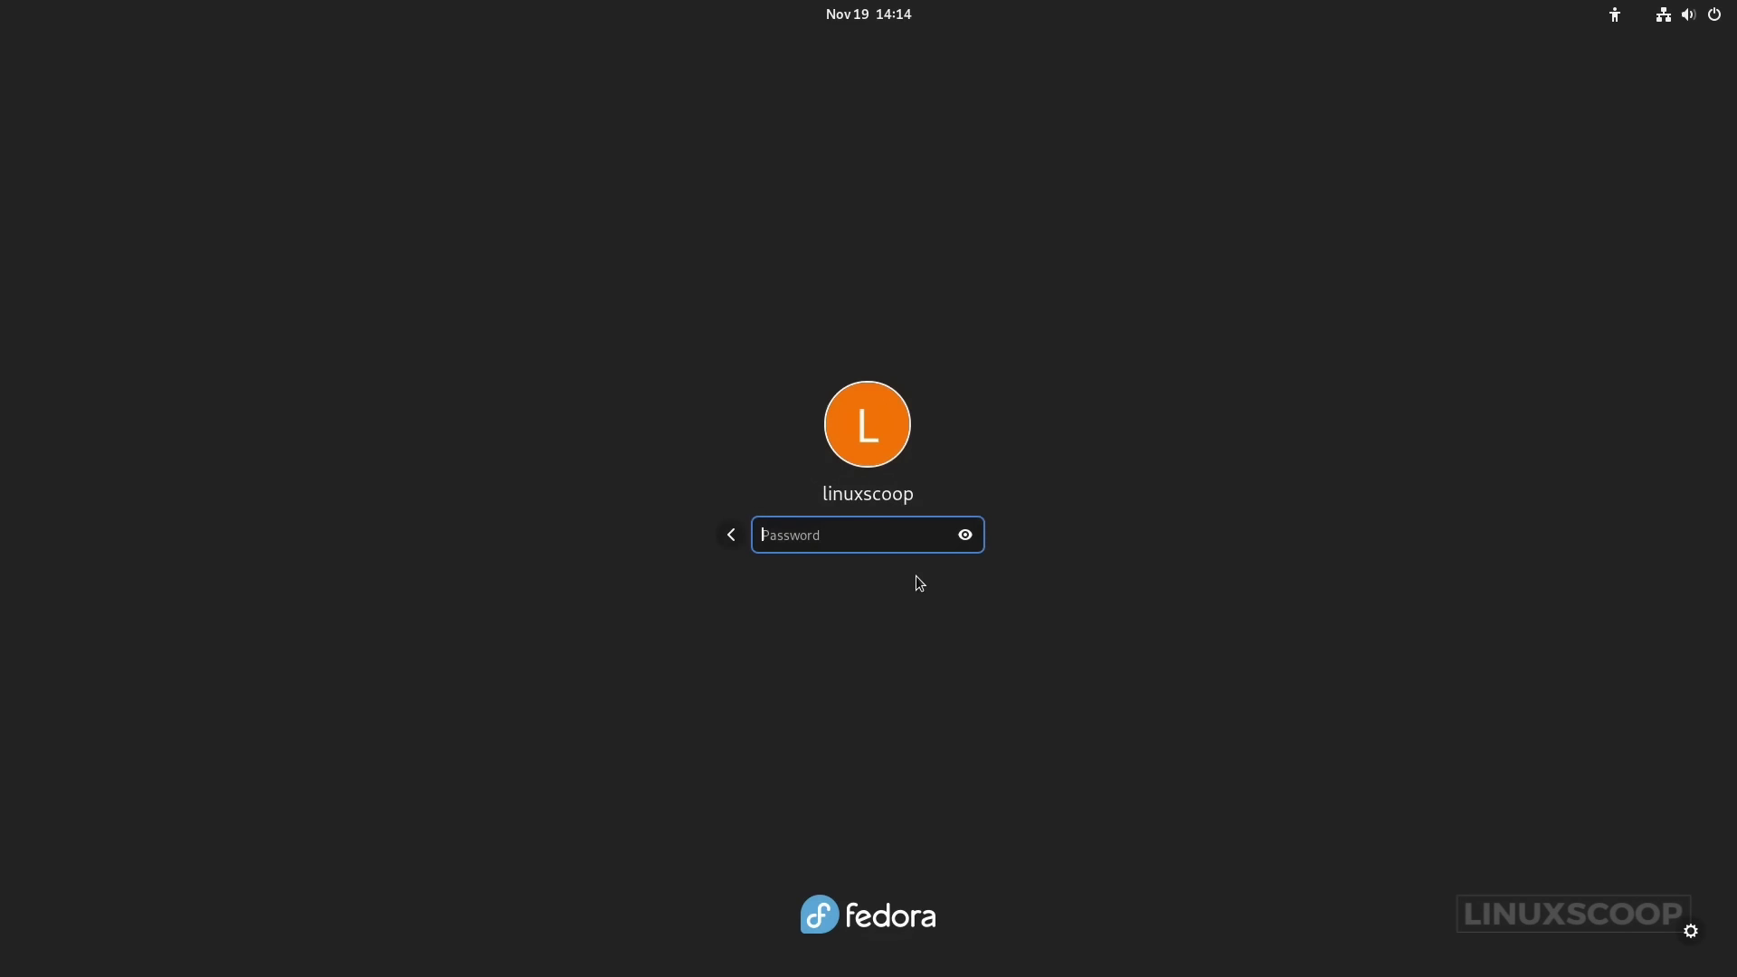
type("•••••••••")
key("Return")
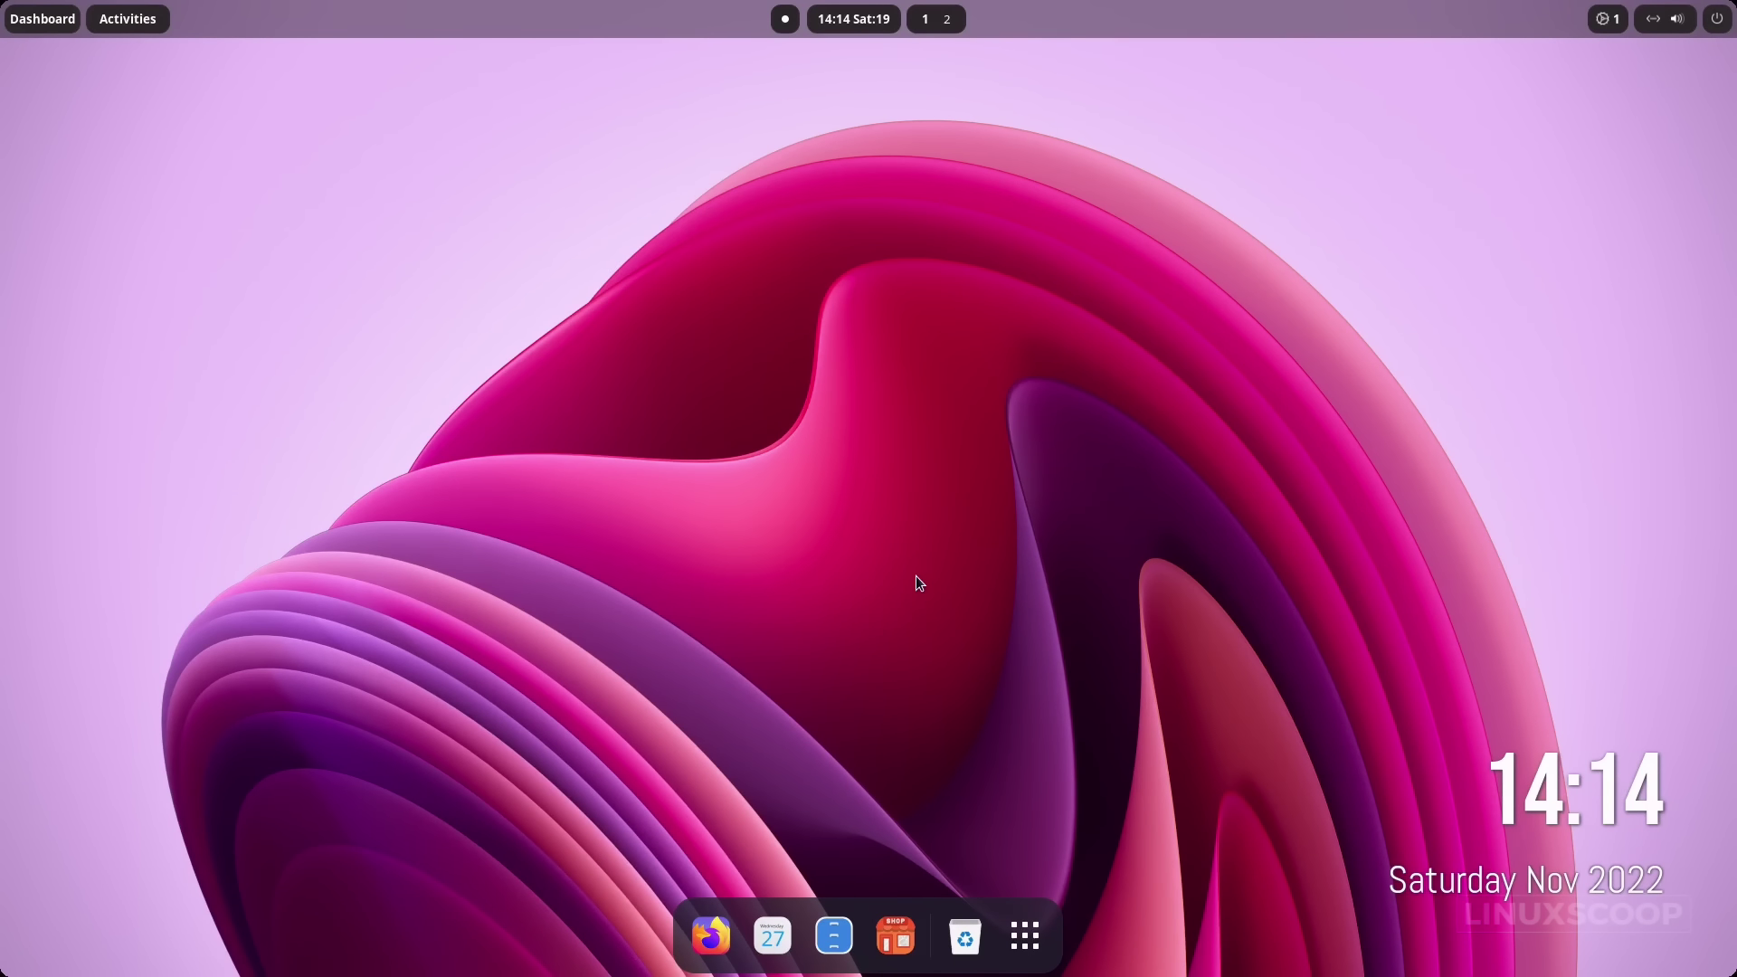
Check the Dashboard, the Activities overview and the date menu in the reloaded desktop.
left_click(46, 25)
left_click(45, 25)
left_click(110, 25)
left_click(110, 25)
left_click(854, 20)
left_click(867, 24)
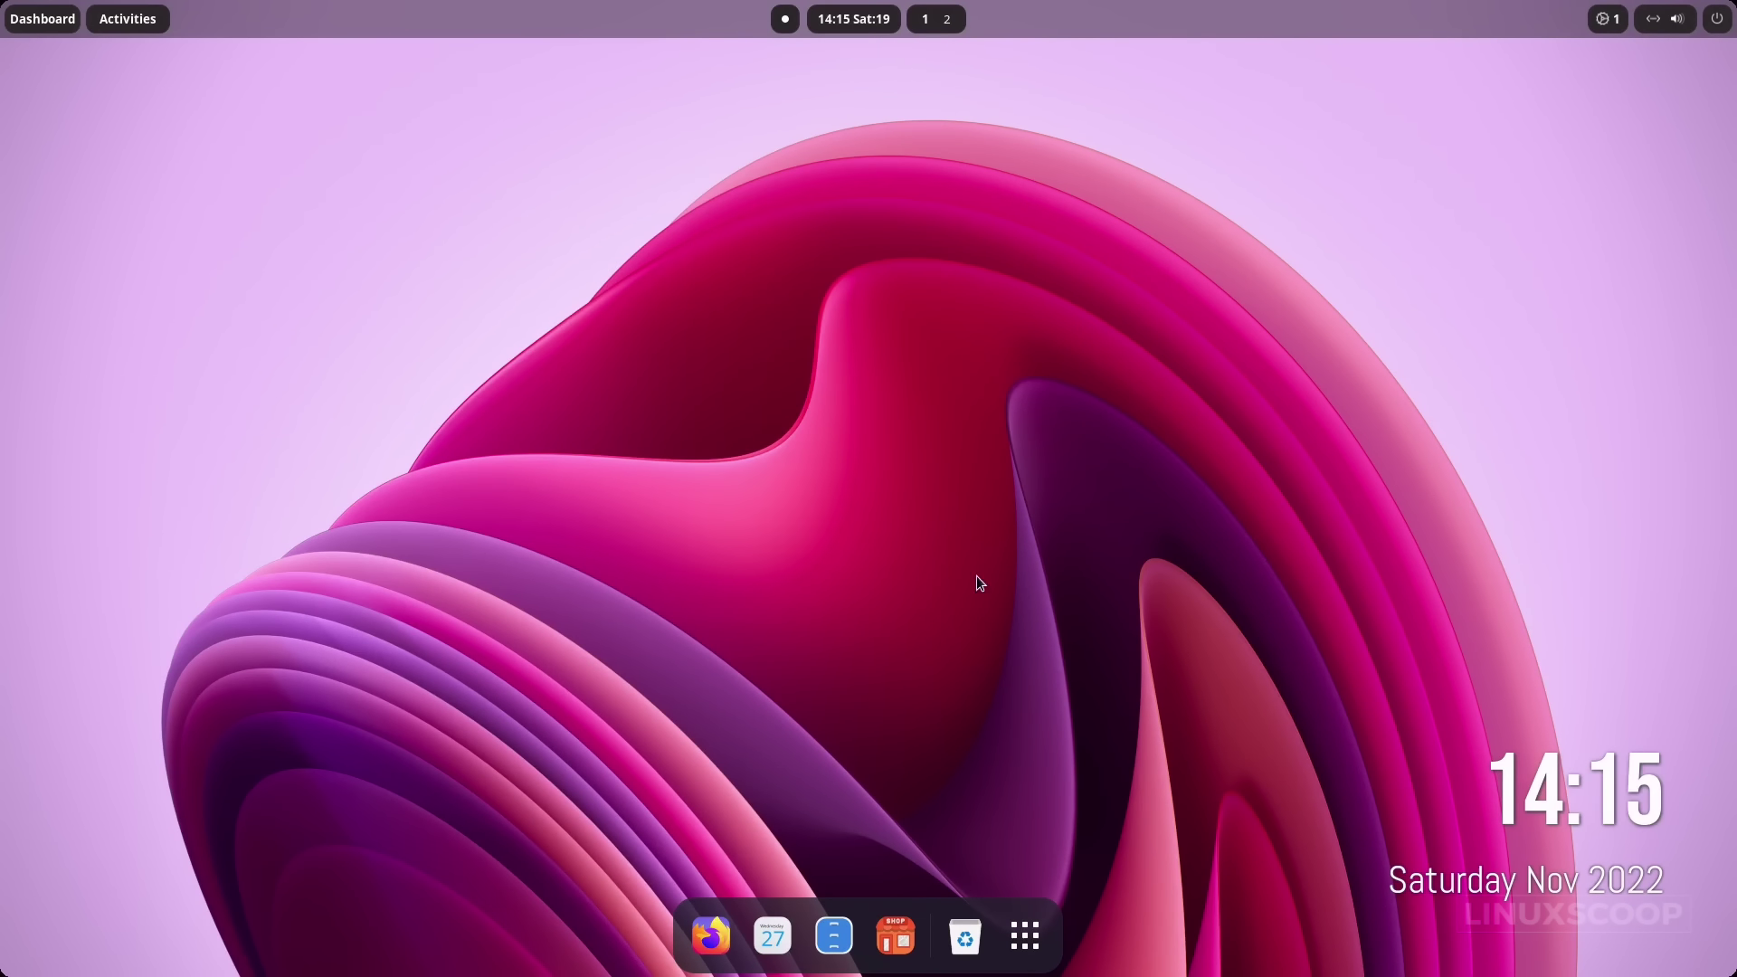
Find Extensions in the Software app by searching for "extension", install its Fedora Linux RPM version and close the window.
left_click(896, 932)
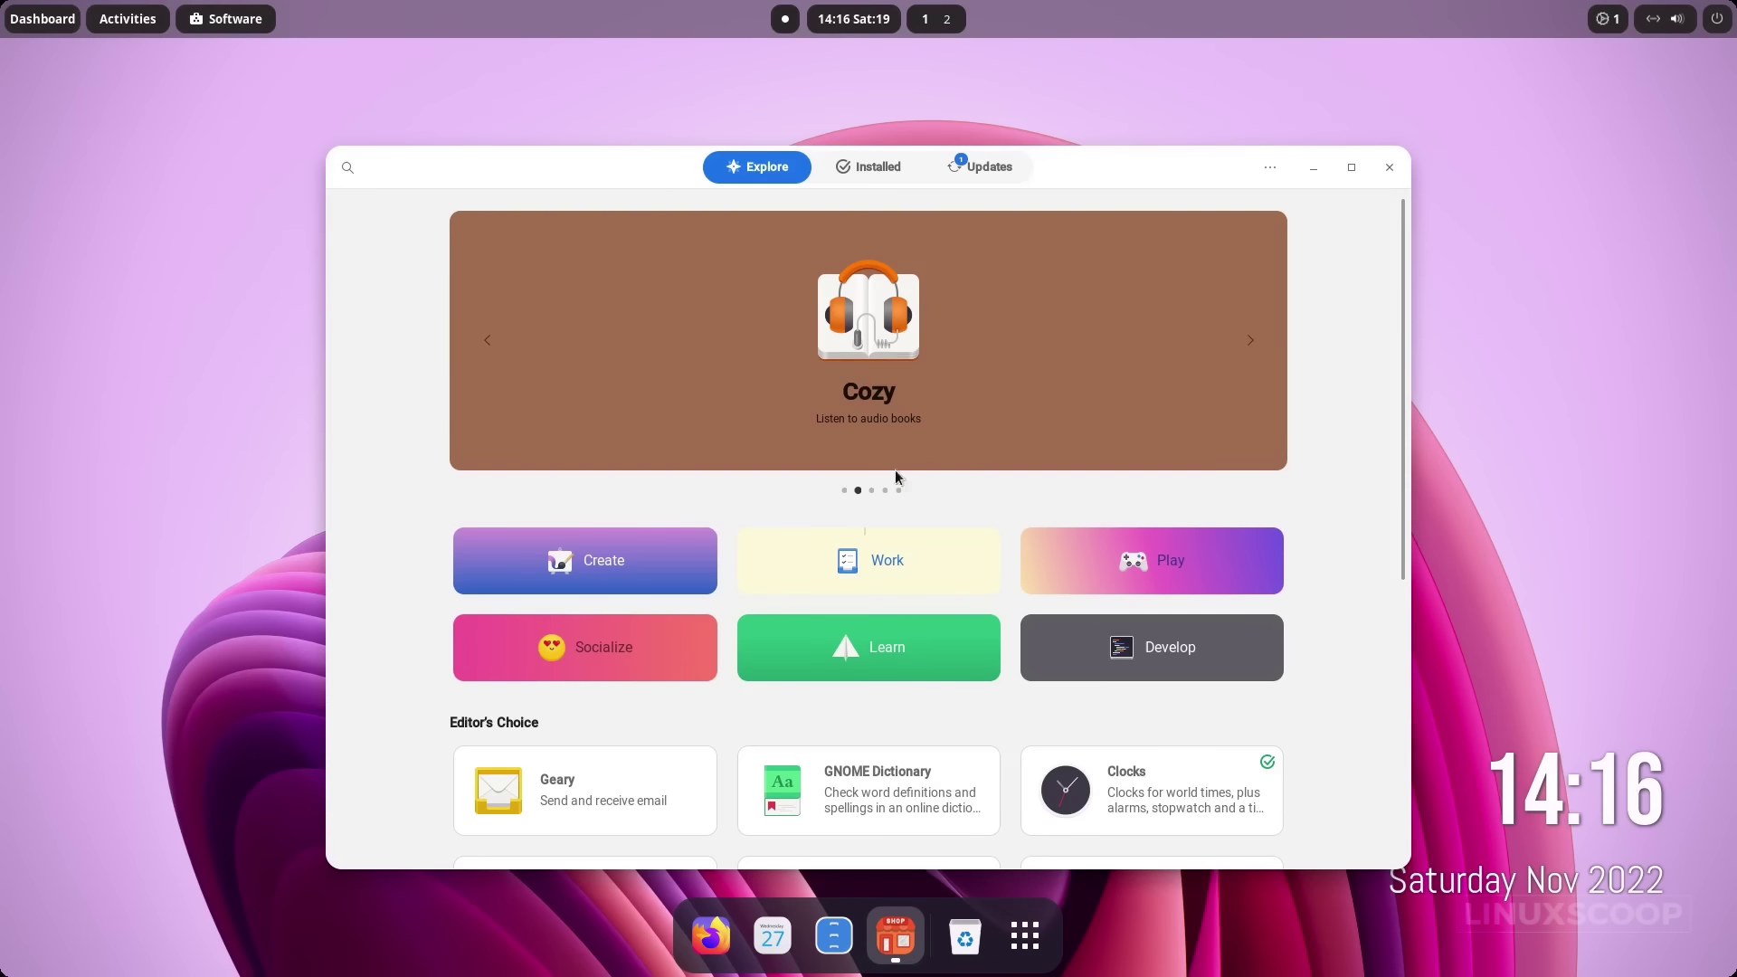
left_click(347, 166)
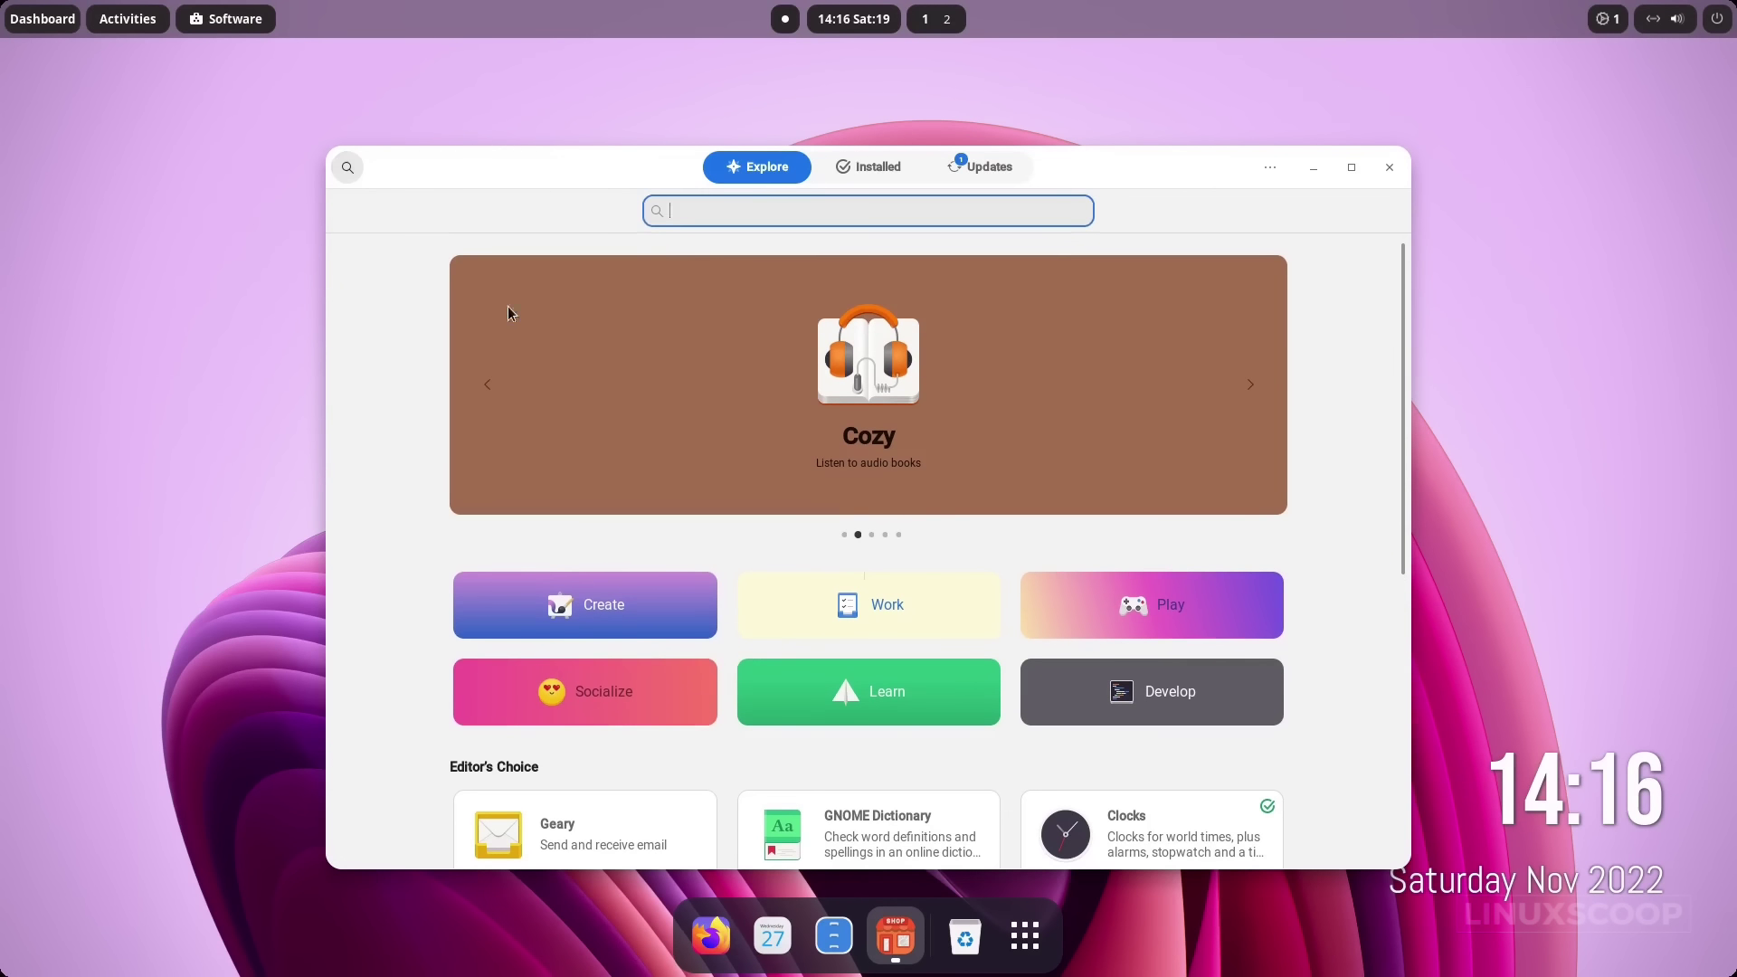
type("extension")
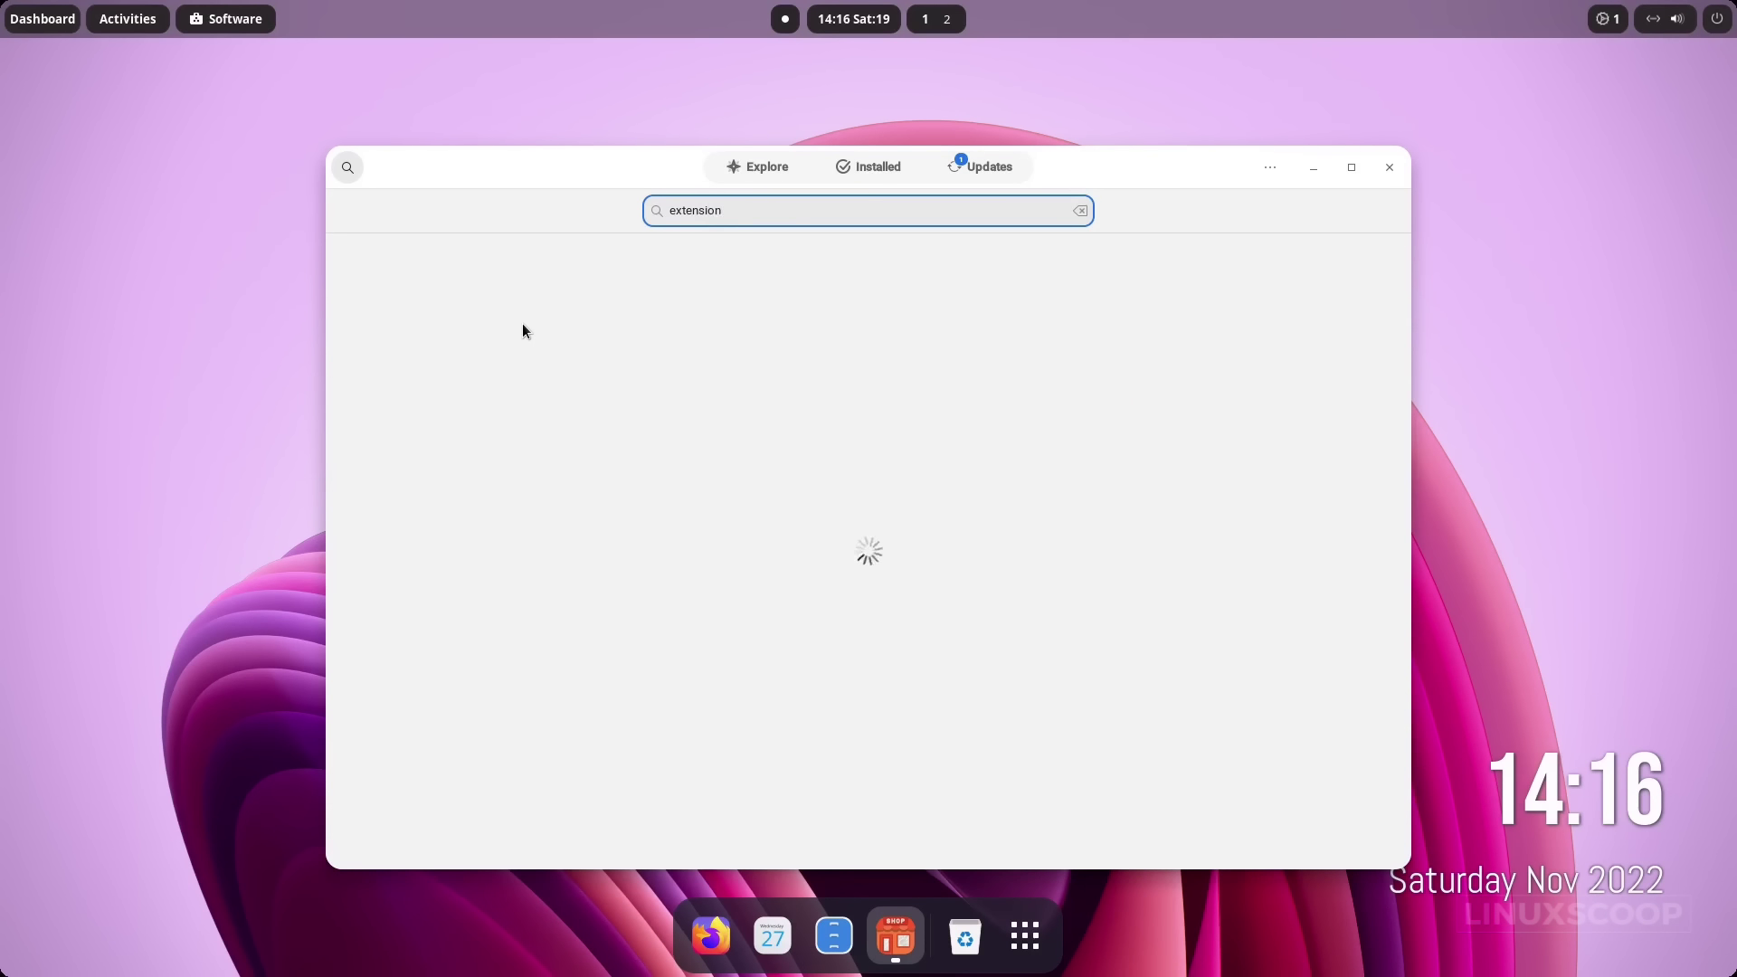
left_click(713, 302)
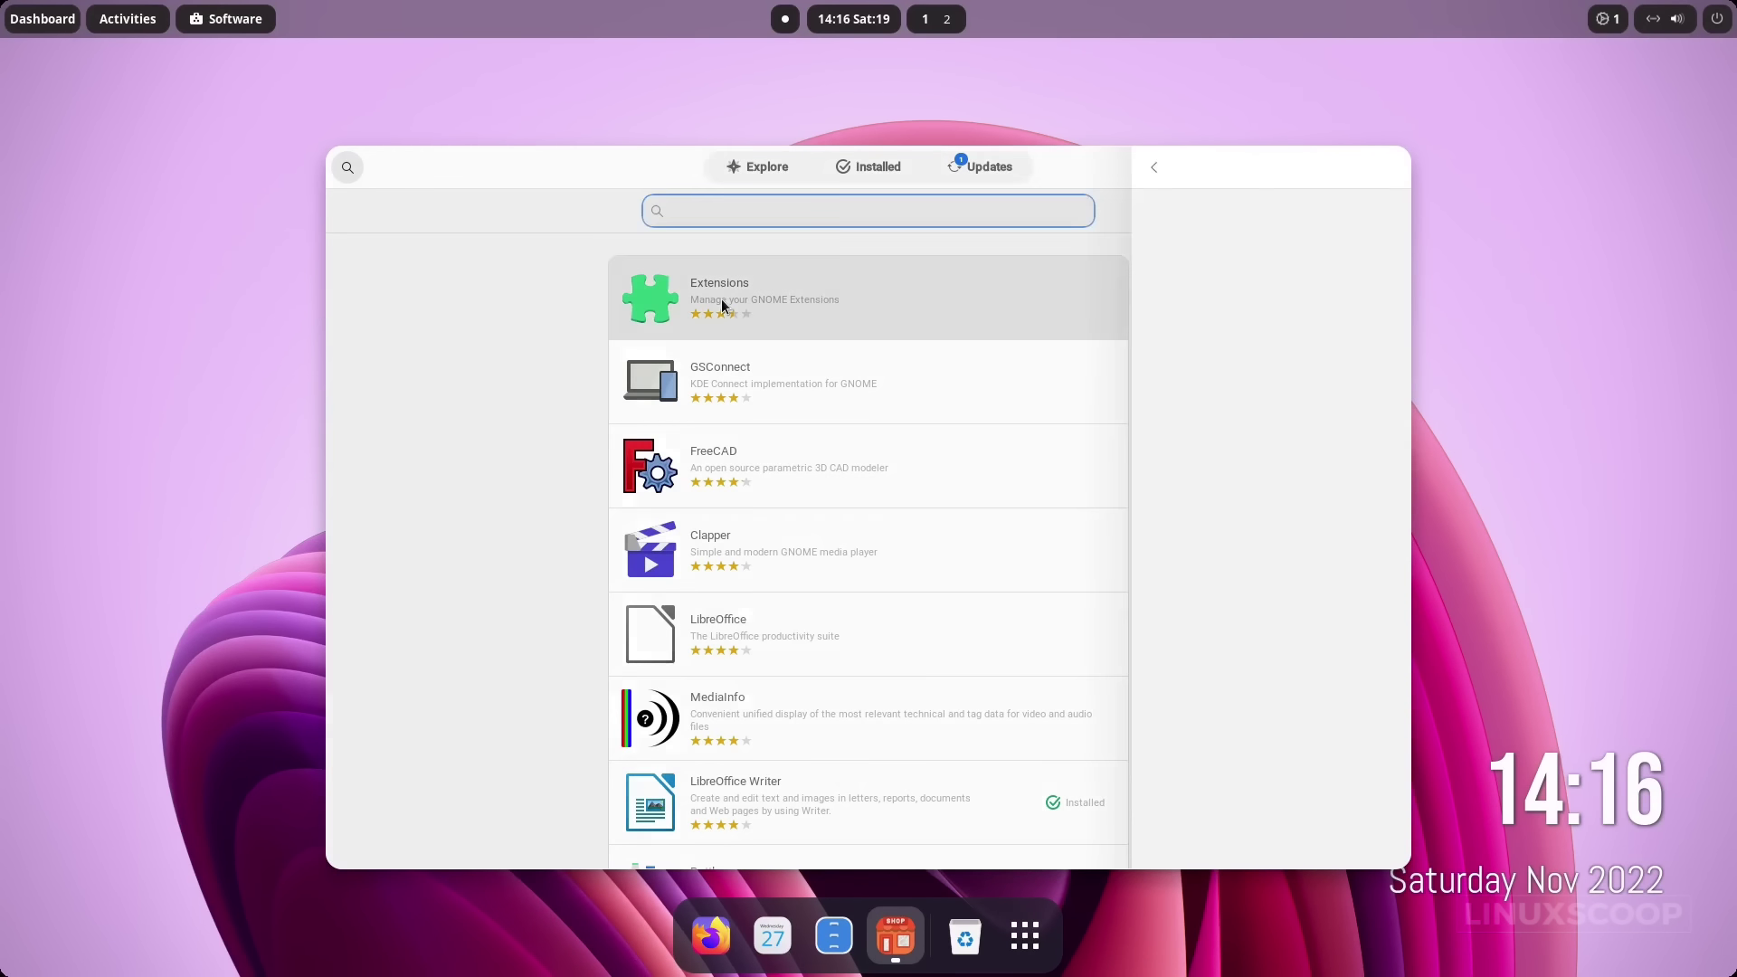
left_click(1227, 288)
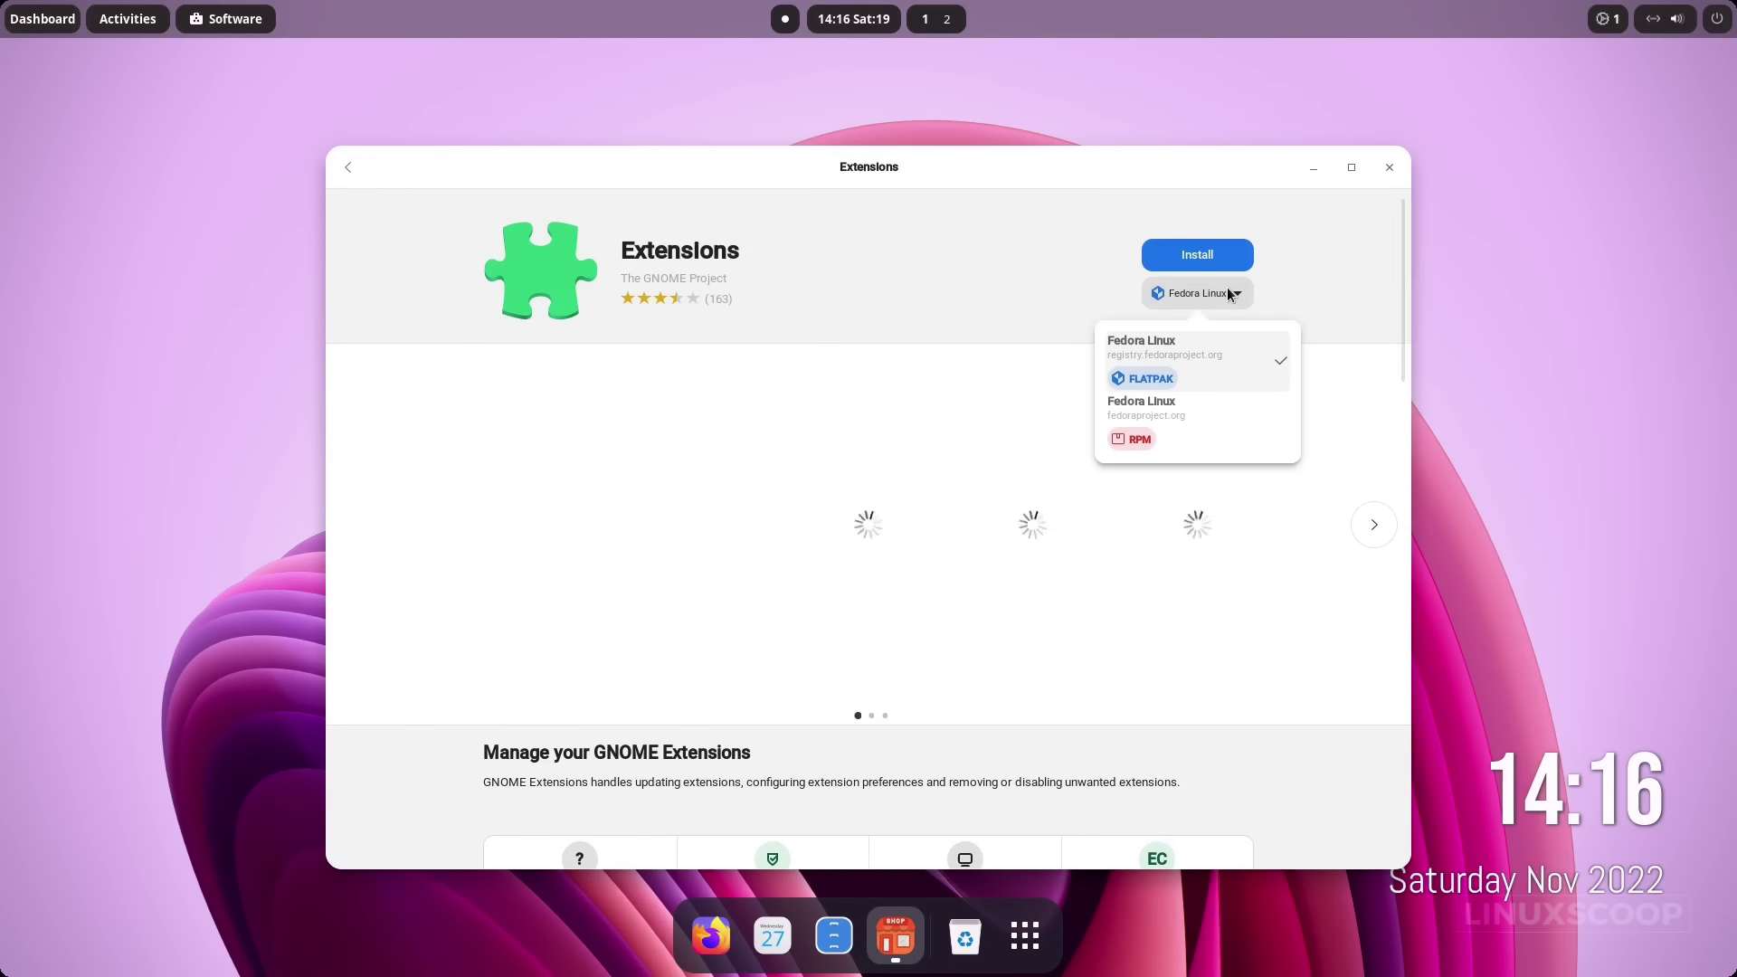
left_click(1165, 426)
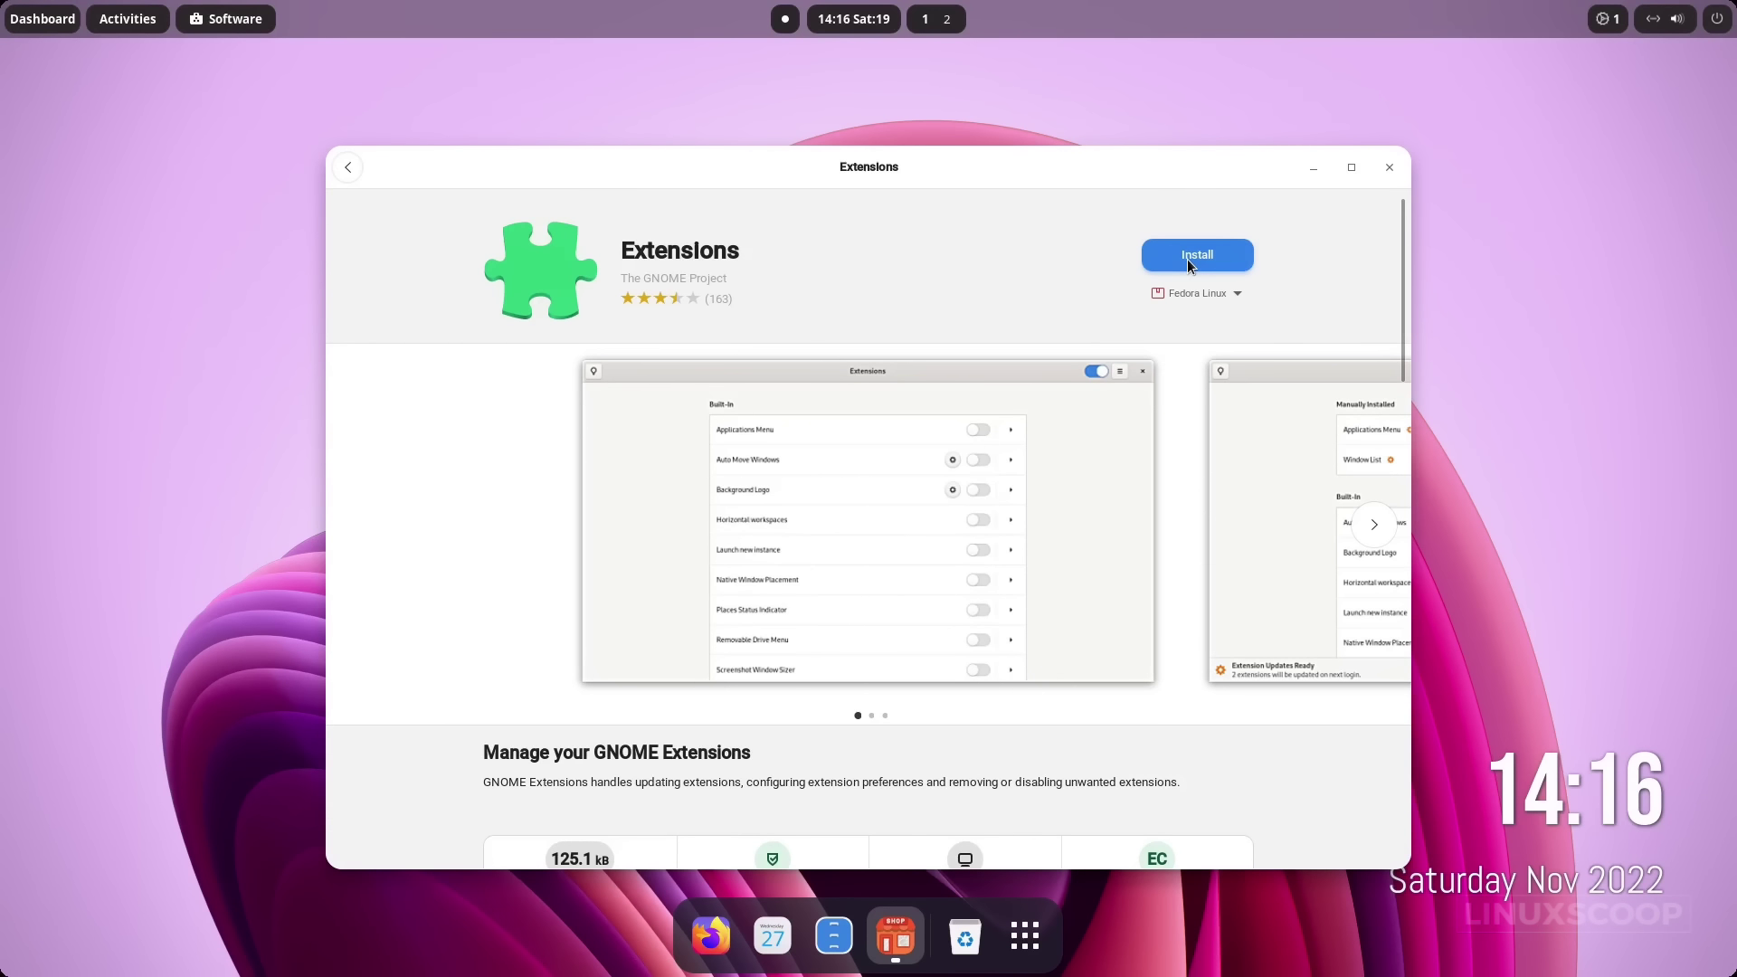
left_click(1187, 259)
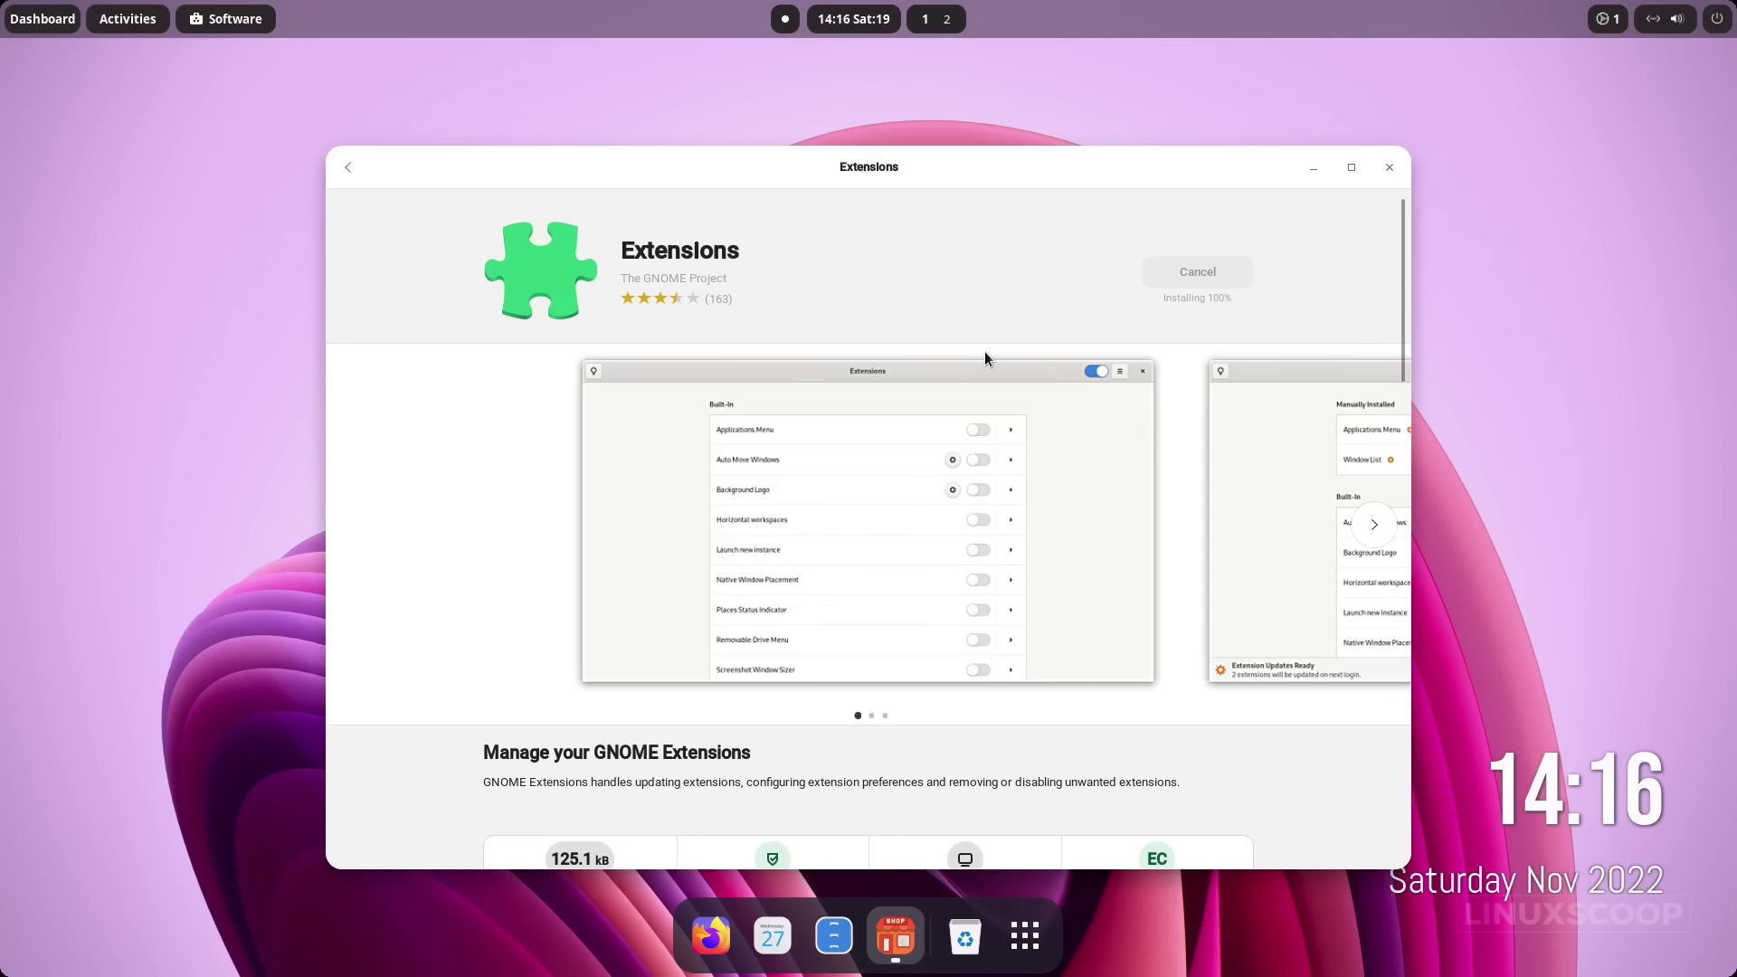
left_click(1388, 171)
Pin Extensions, Terminal and Calculator from the application overview to the dash.
left_click(1037, 941)
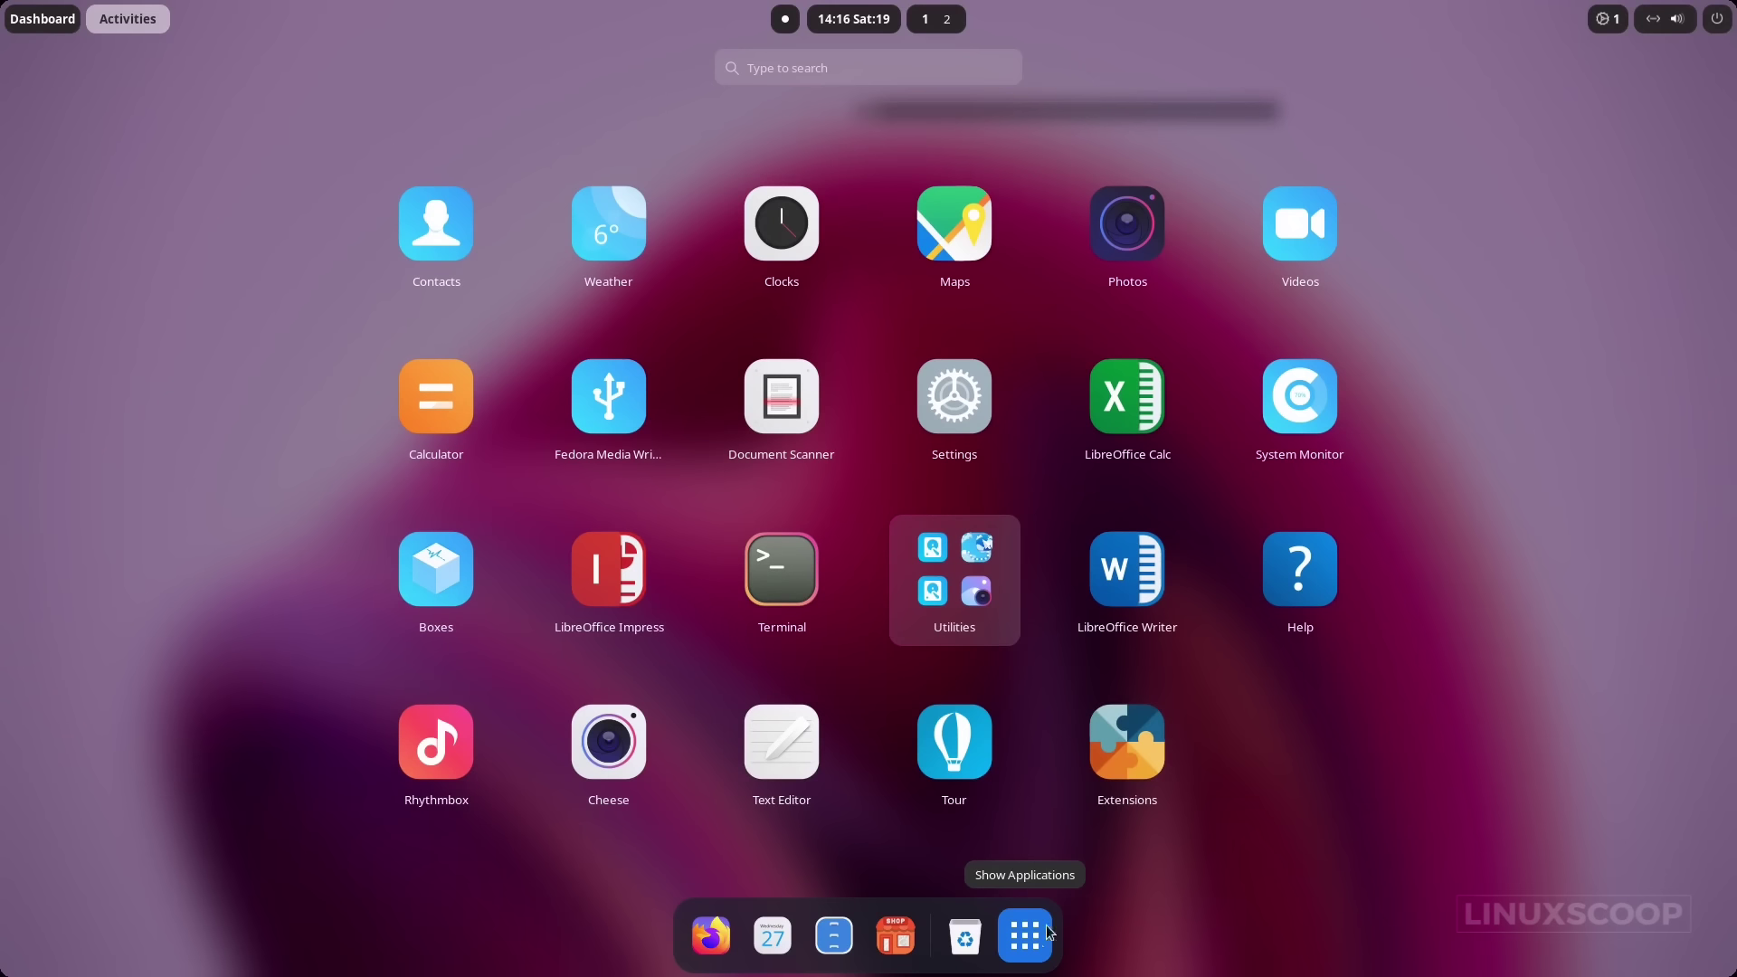
right_click(1127, 742)
left_click(1239, 758)
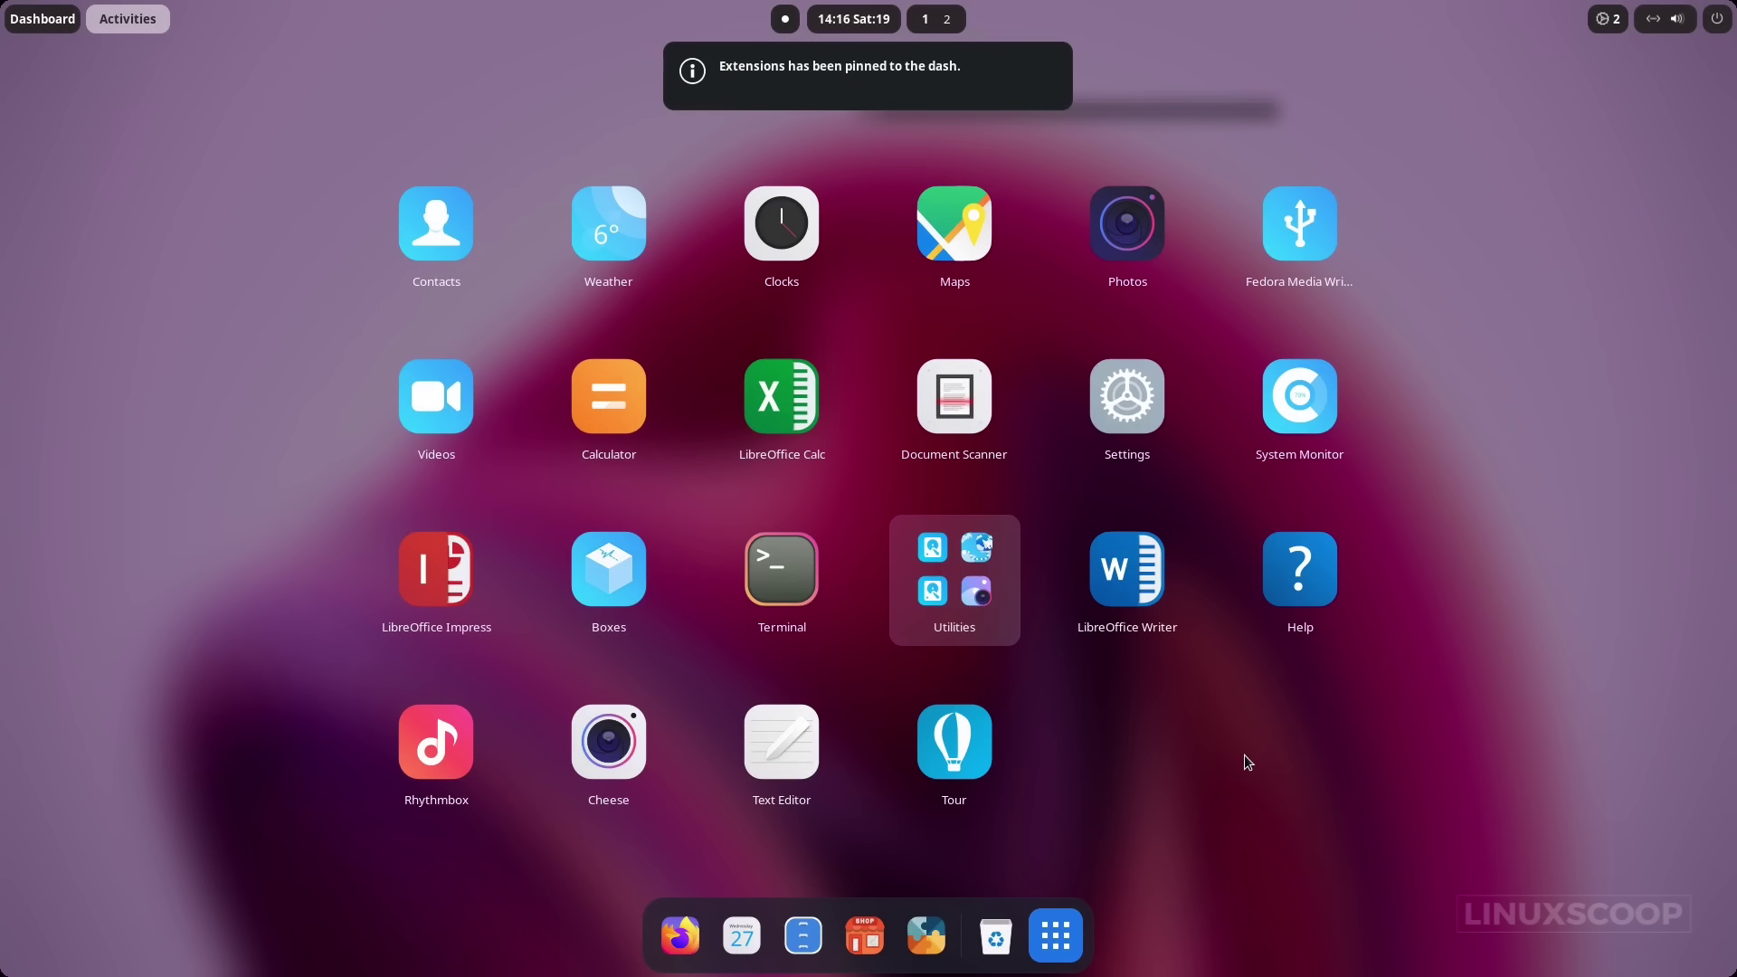
right_click(776, 619)
left_click(905, 606)
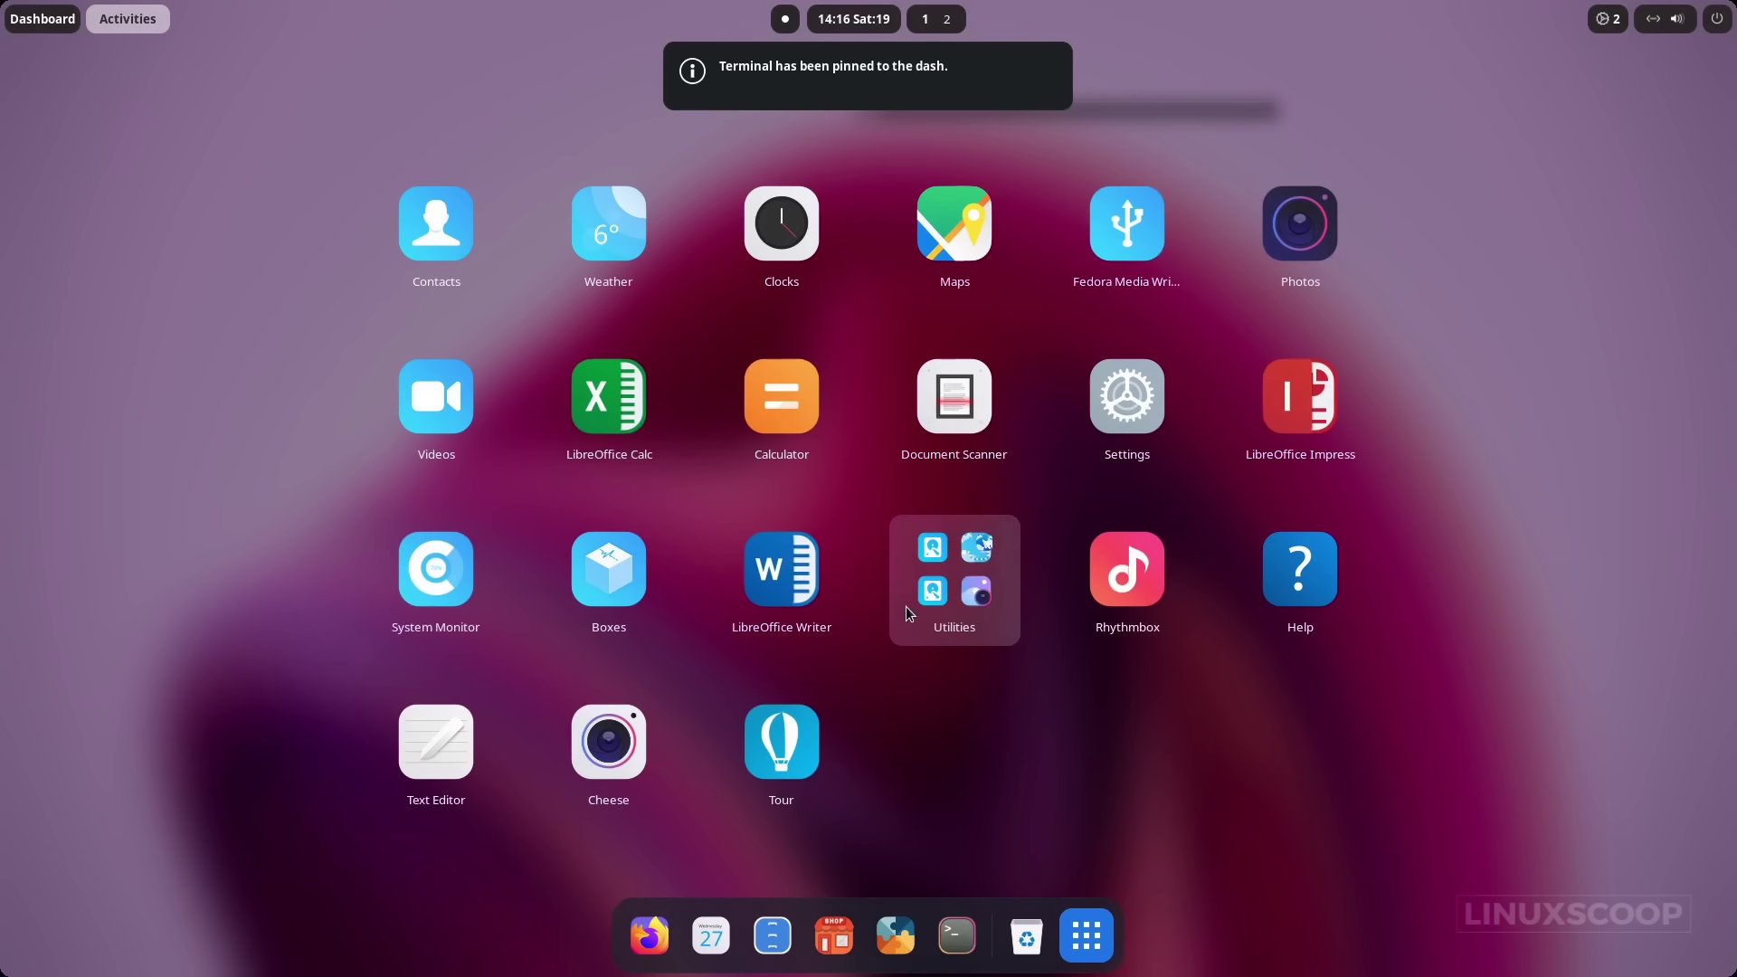
right_click(794, 432)
left_click(900, 408)
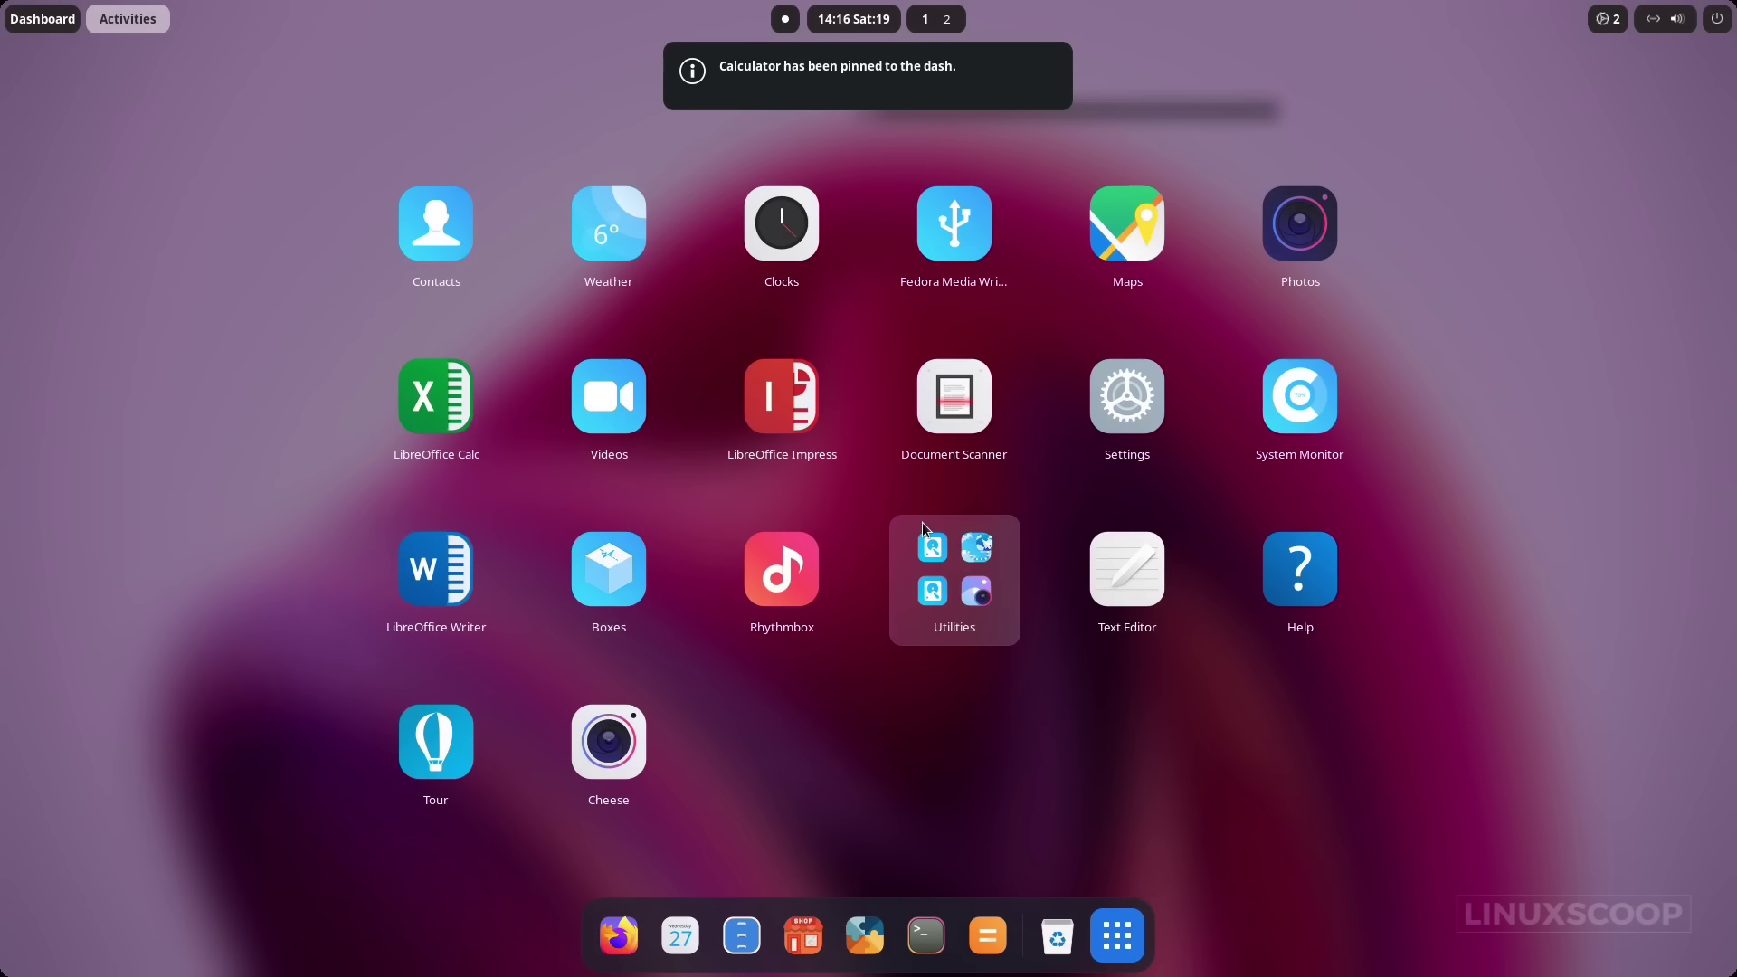
Find Tweaks in the overview search, pin it to the dash and return to the desktop.
left_click(921, 523)
right_click(860, 224)
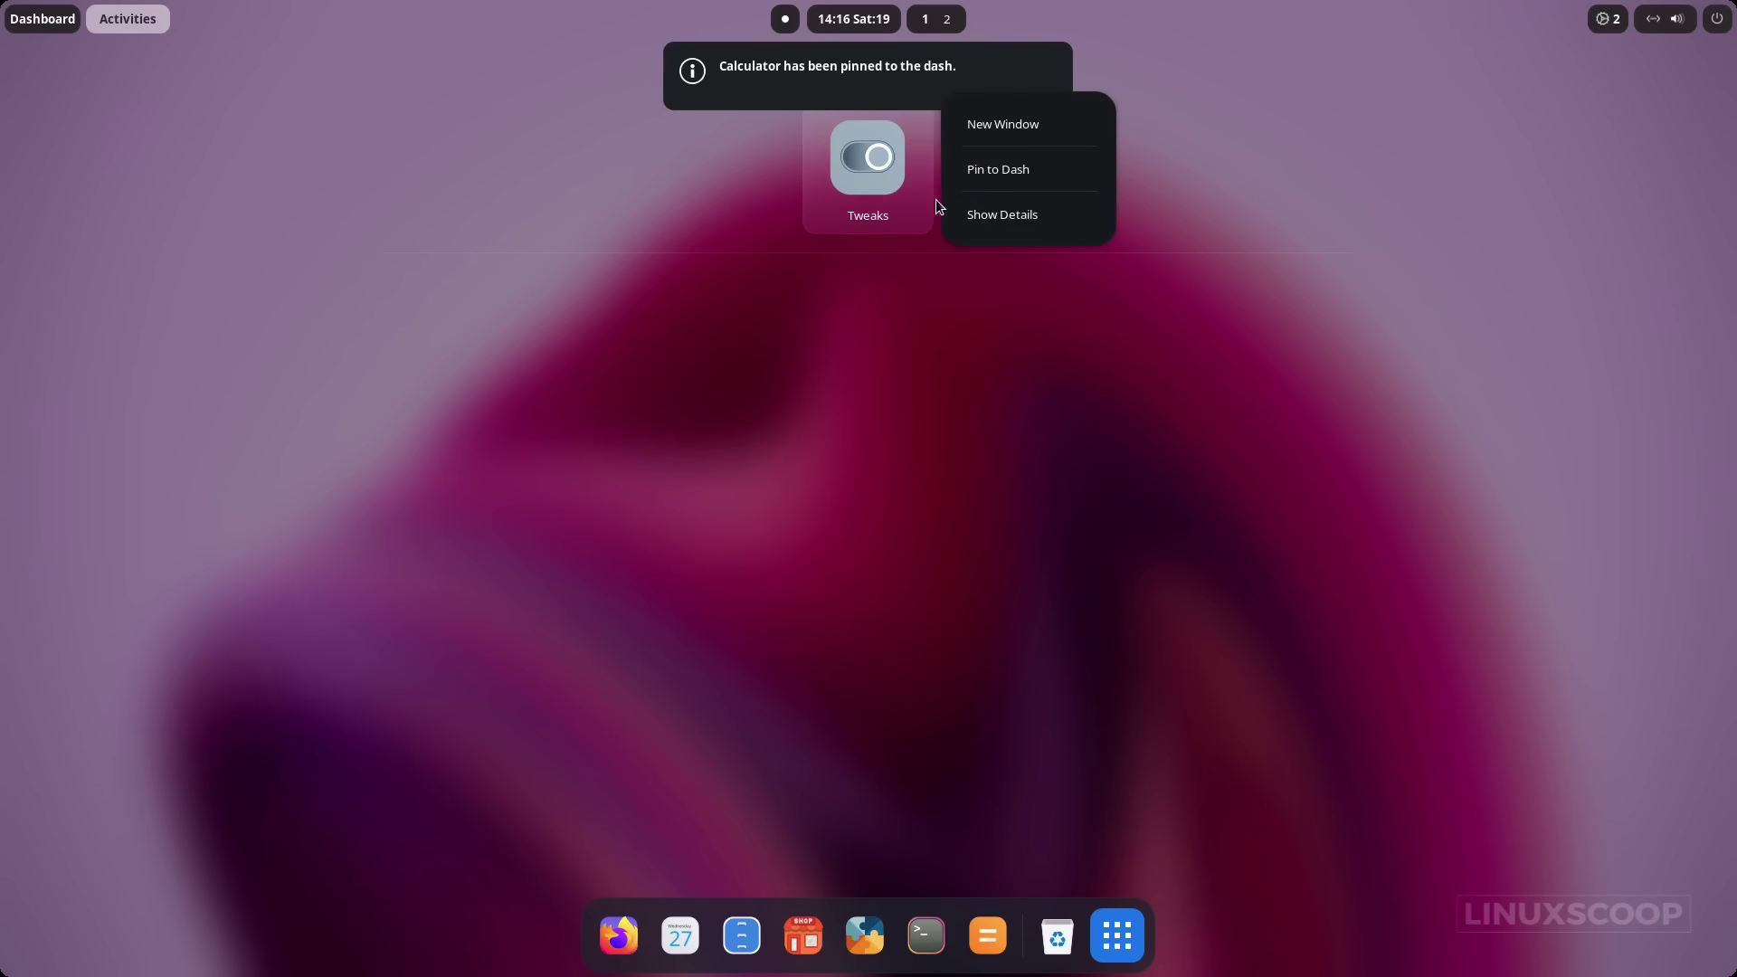
left_click(988, 172)
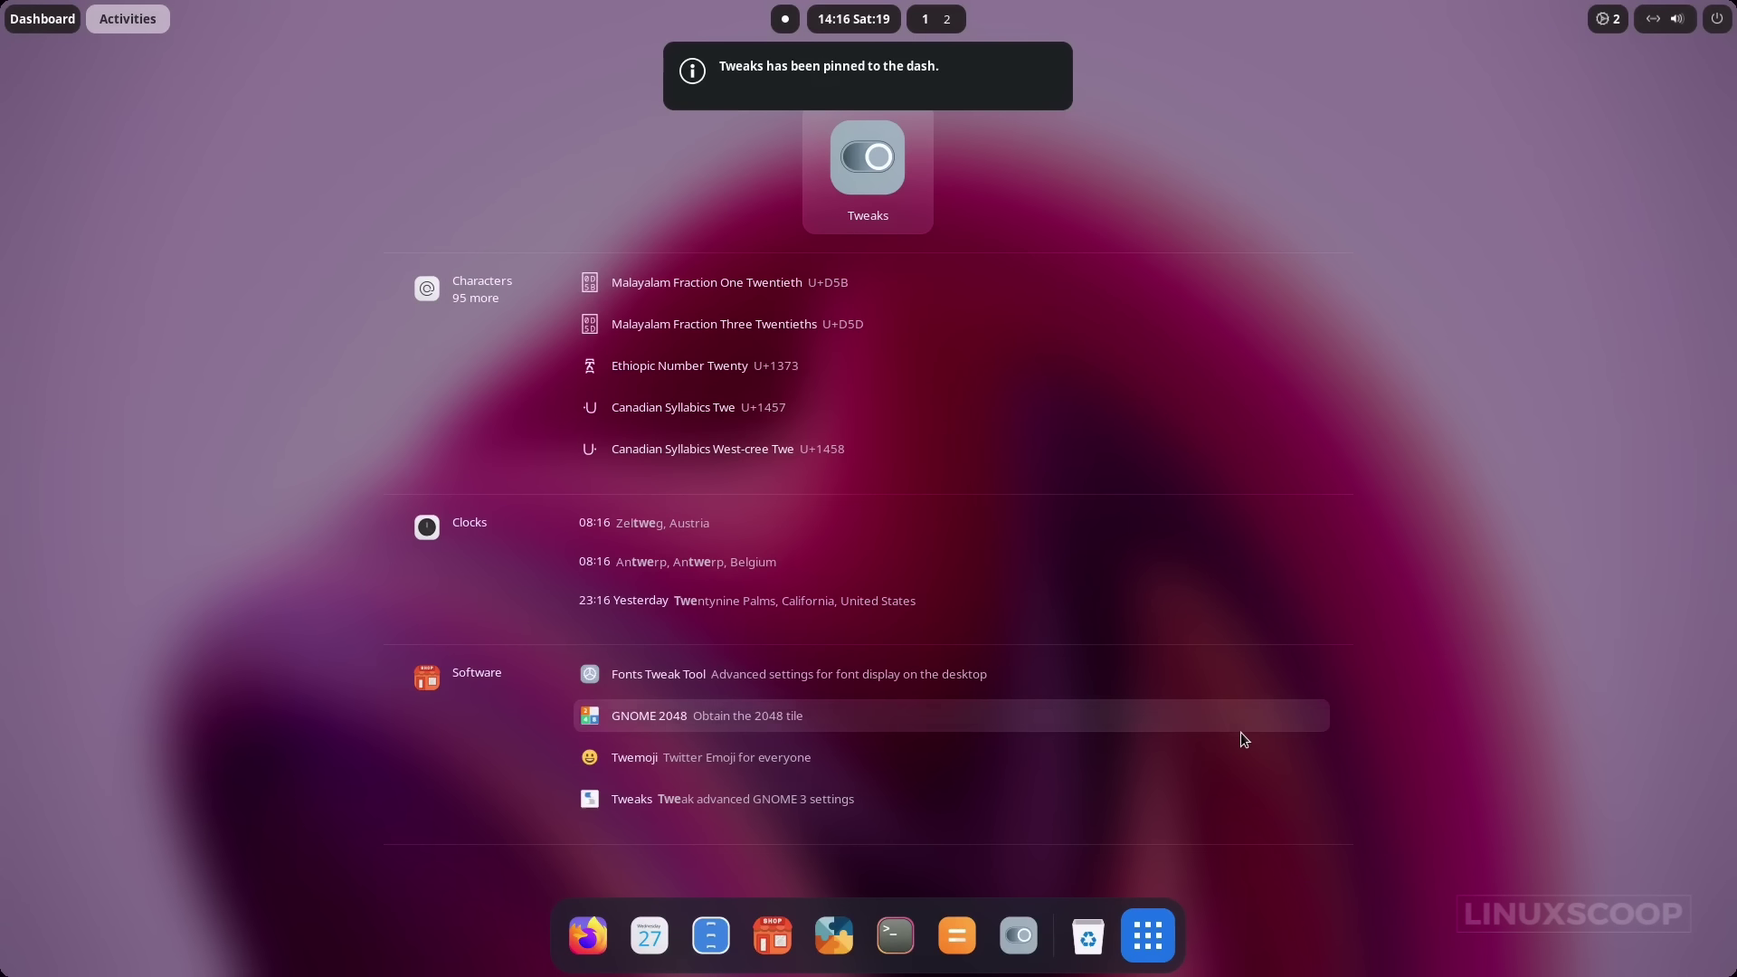
key("Escape")
key("Escape")
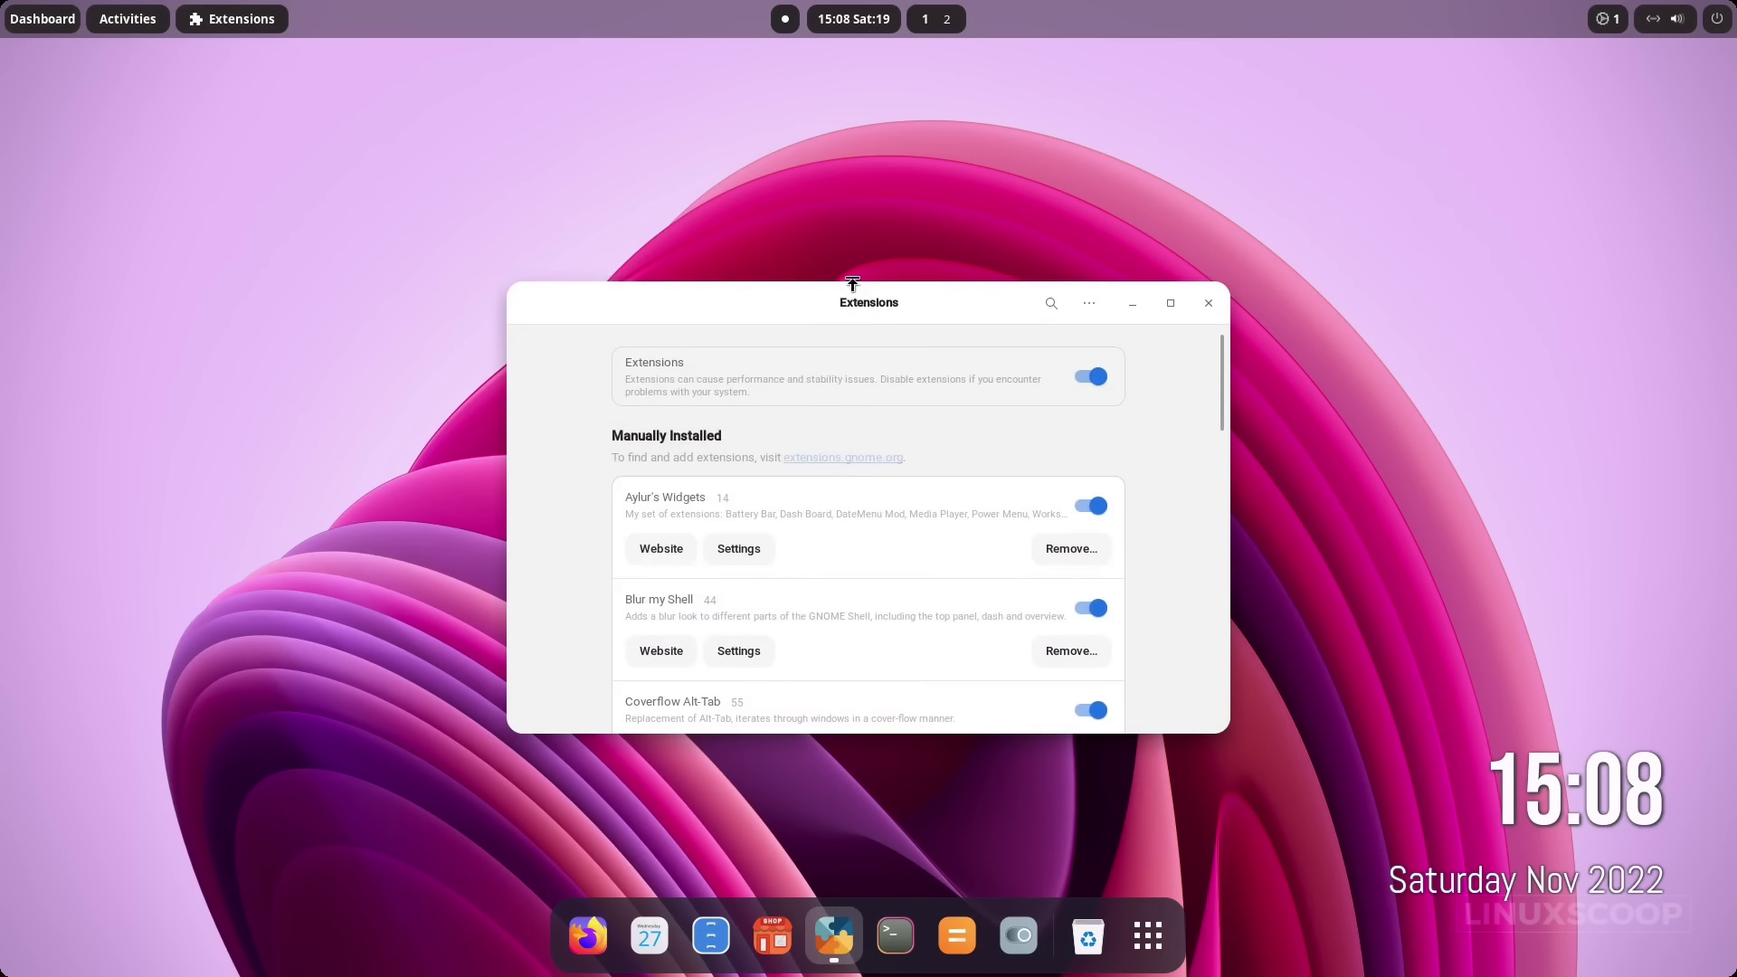
Enlarge the Extensions window and reapply DateMenu Mod's date button position as Left, 0 in the Aylur's Widgets settings.
left_click_drag(850, 279, 851, 88)
left_click_drag(880, 732, 857, 848)
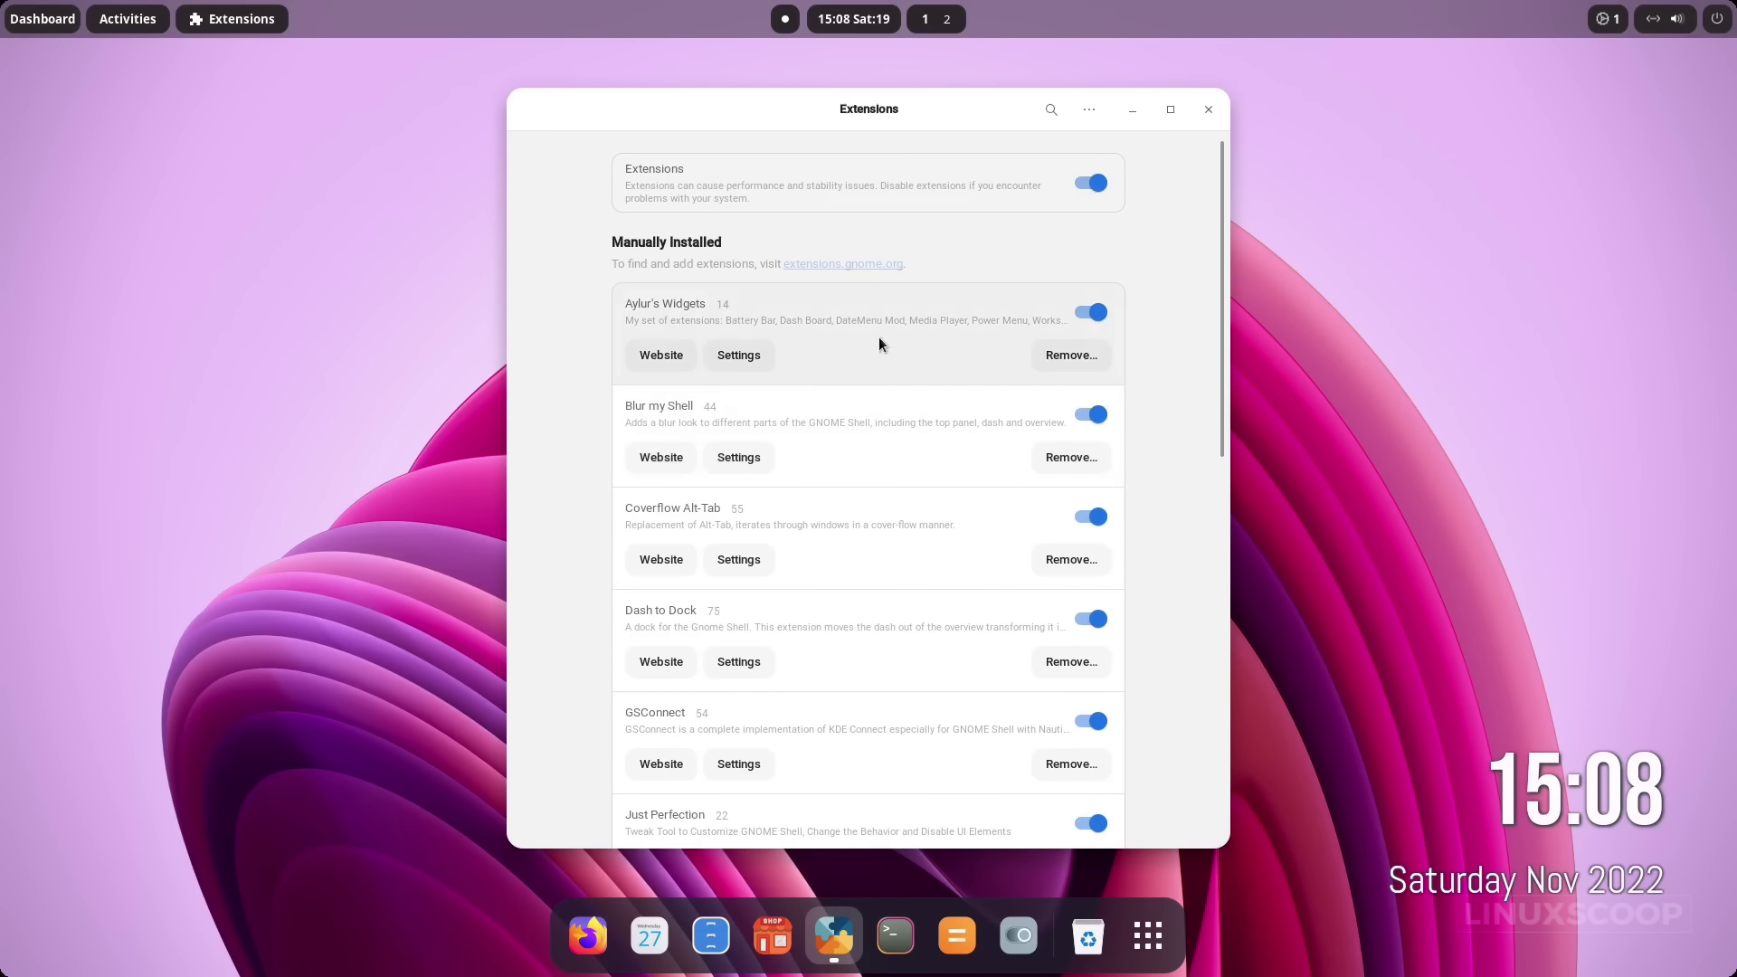
left_click(744, 355)
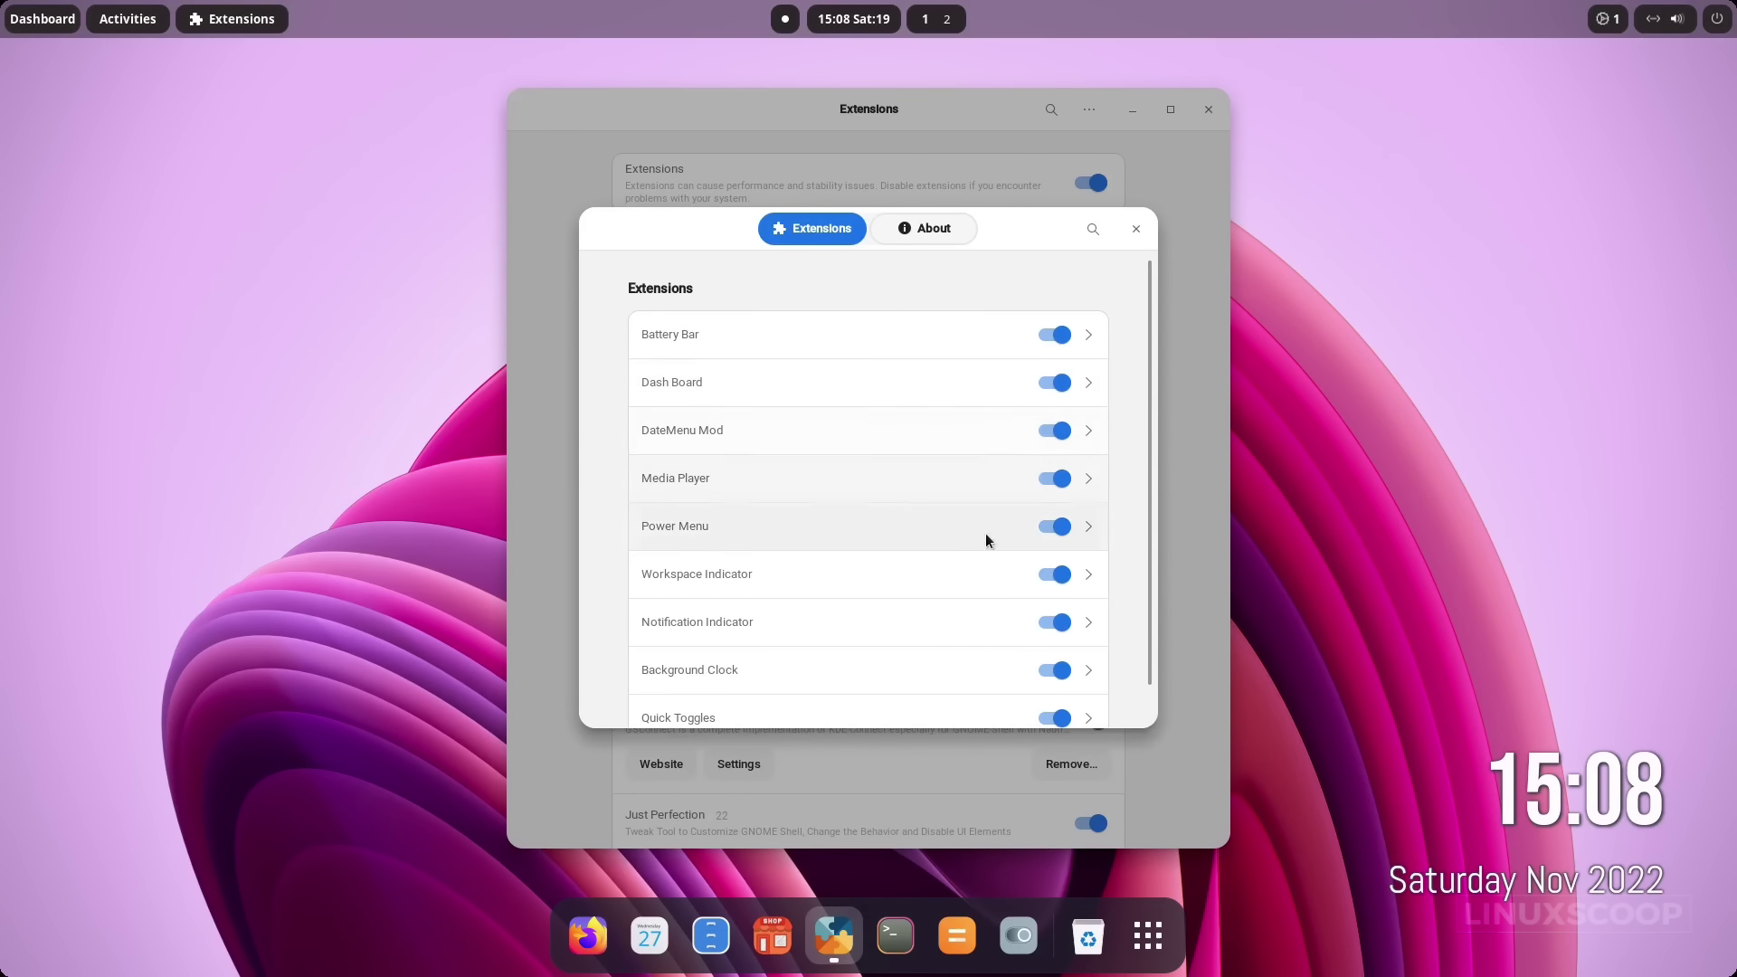
left_click(1089, 435)
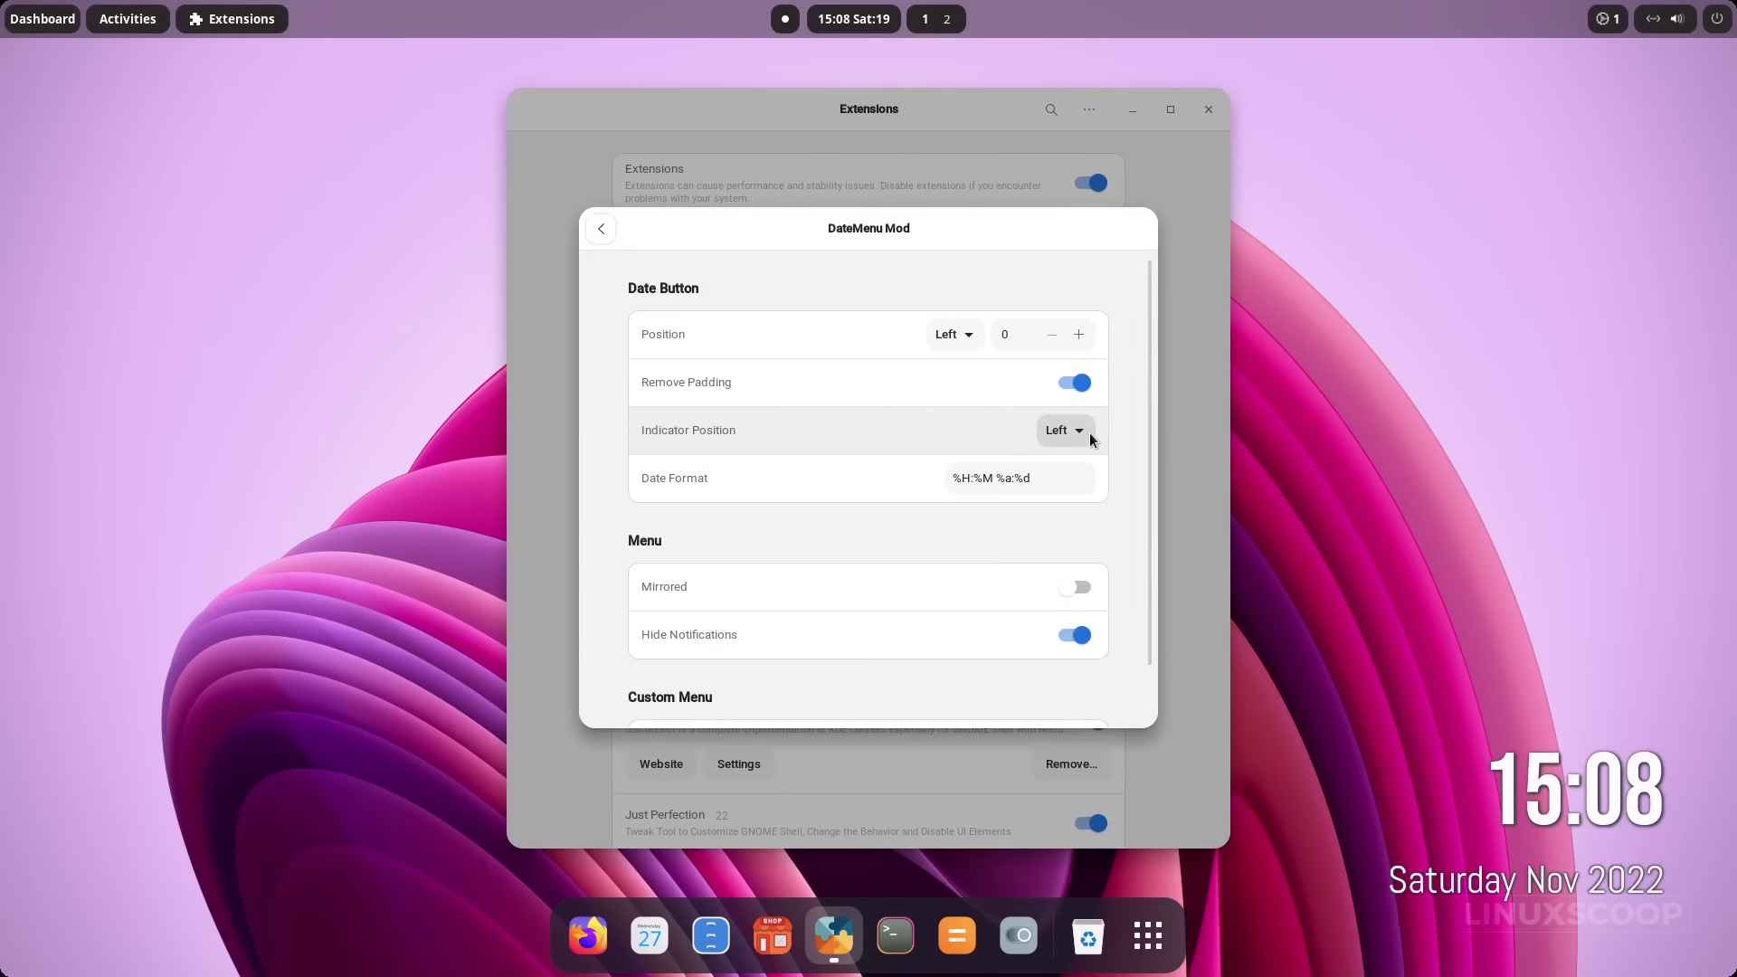
left_click(1078, 335)
left_click(1053, 335)
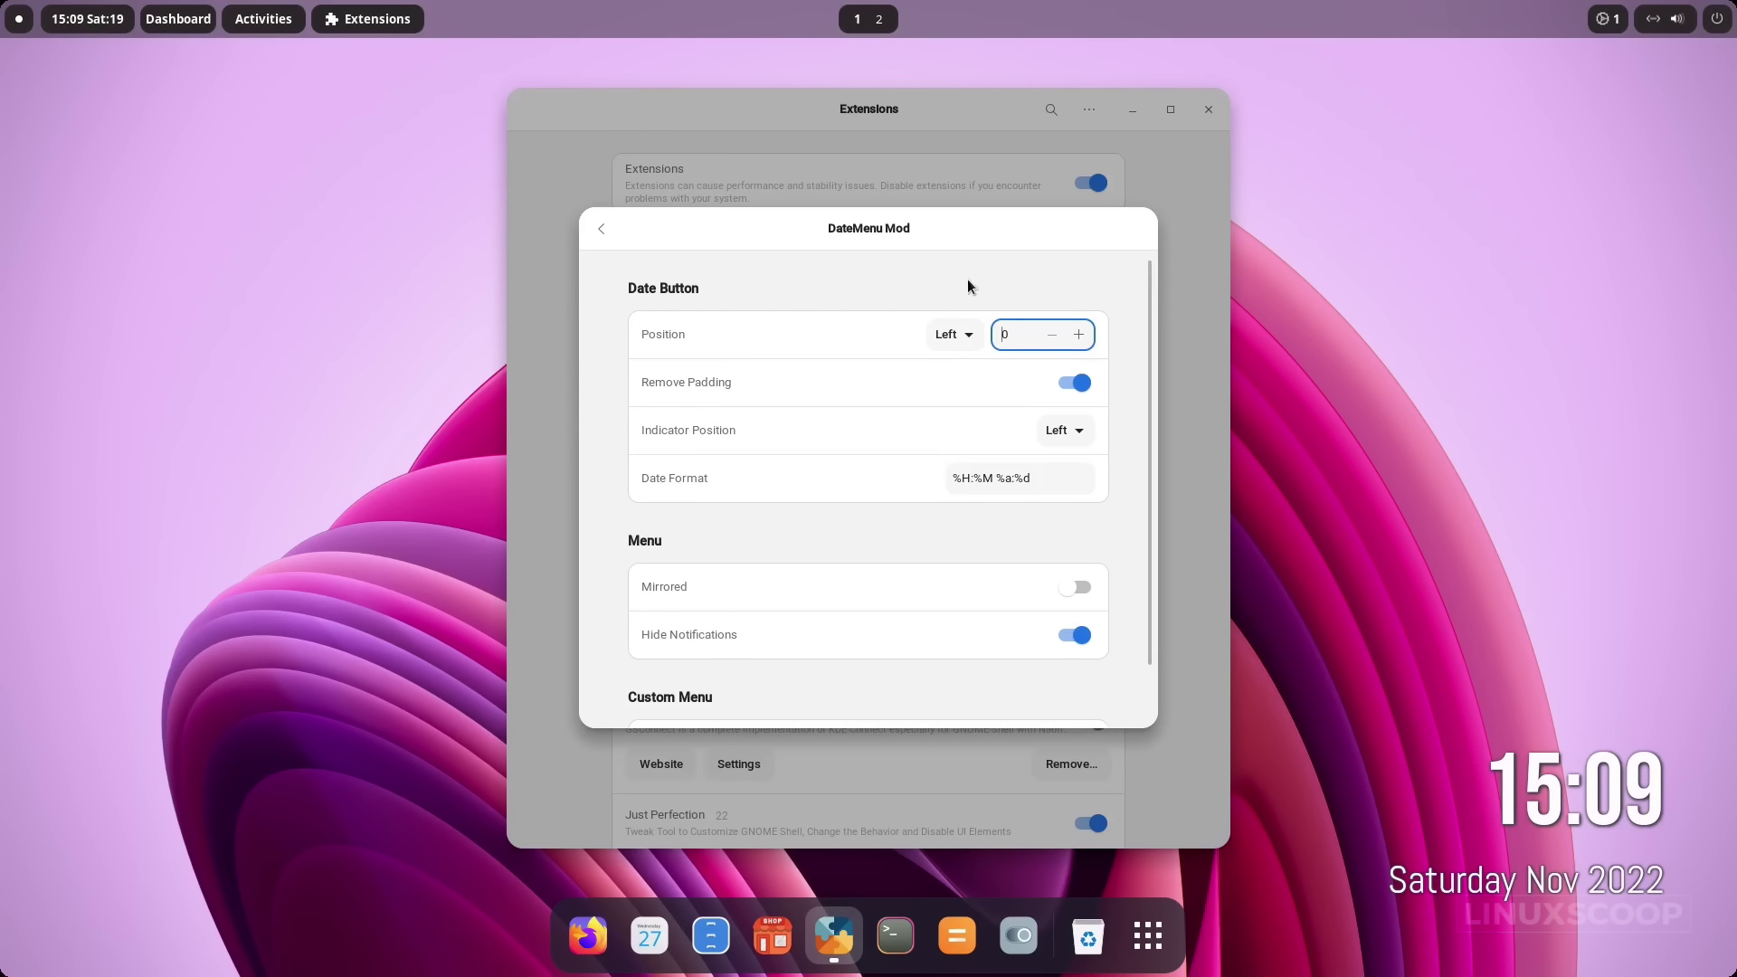
left_click(603, 232)
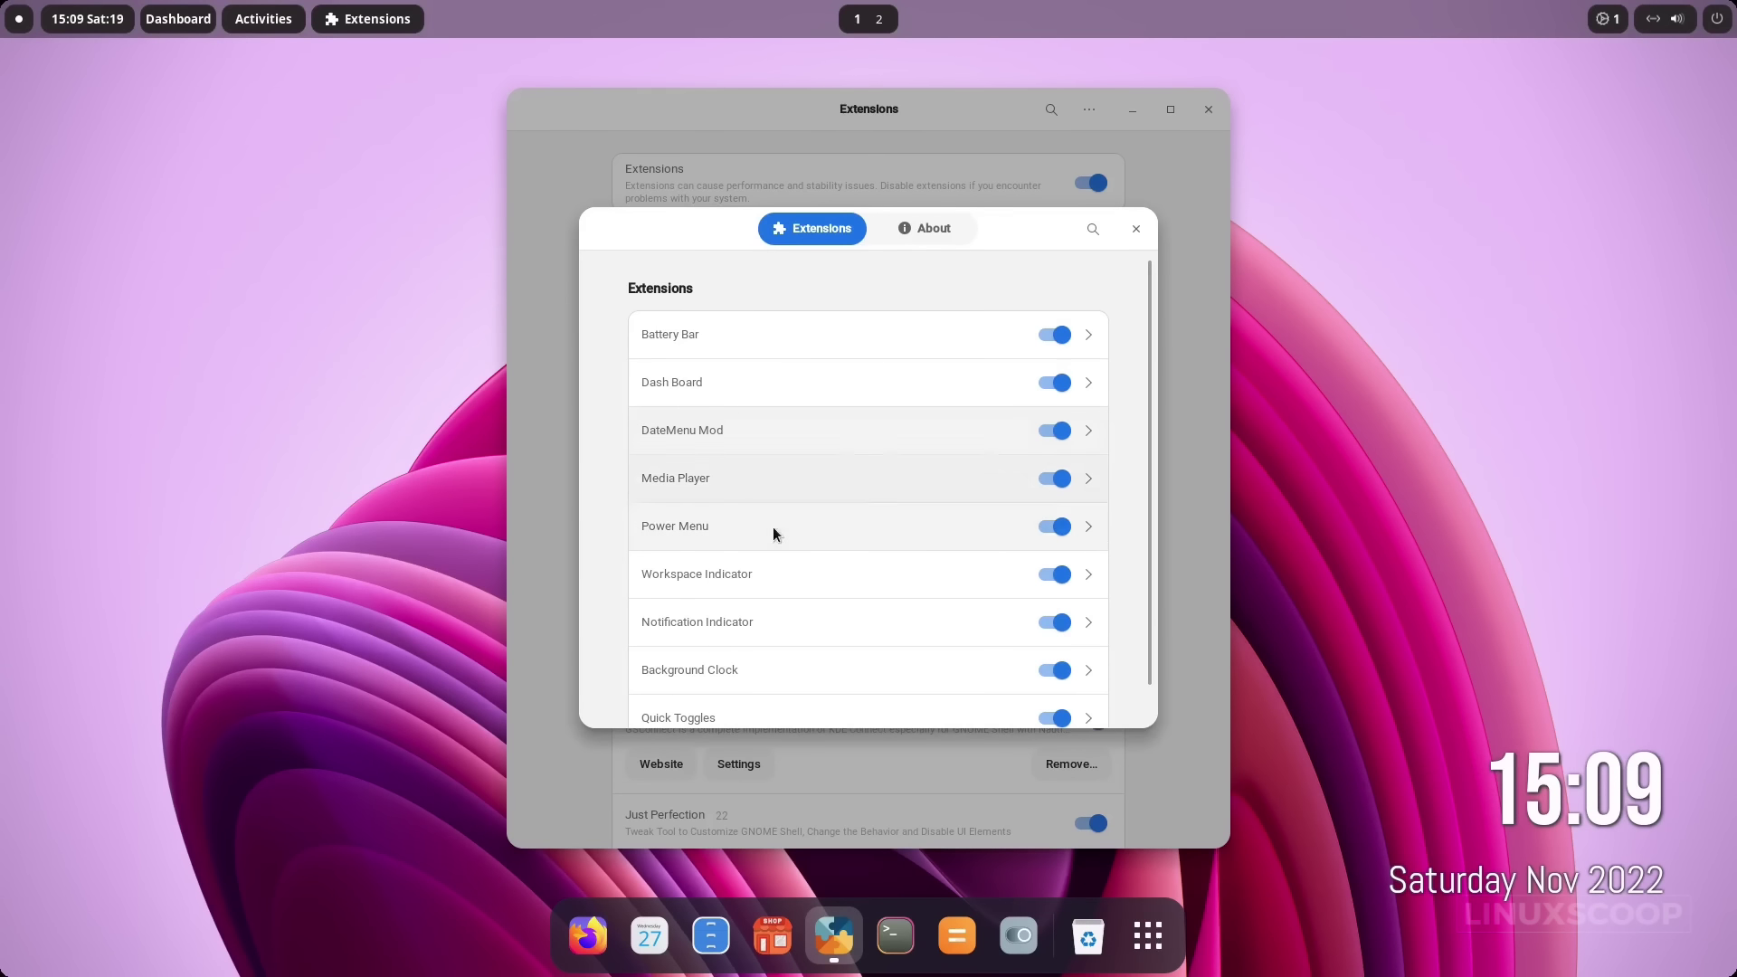
In the Workspace Indicator settings, add workspace names and call the first two workspaces Web and Design.
left_click(1088, 574)
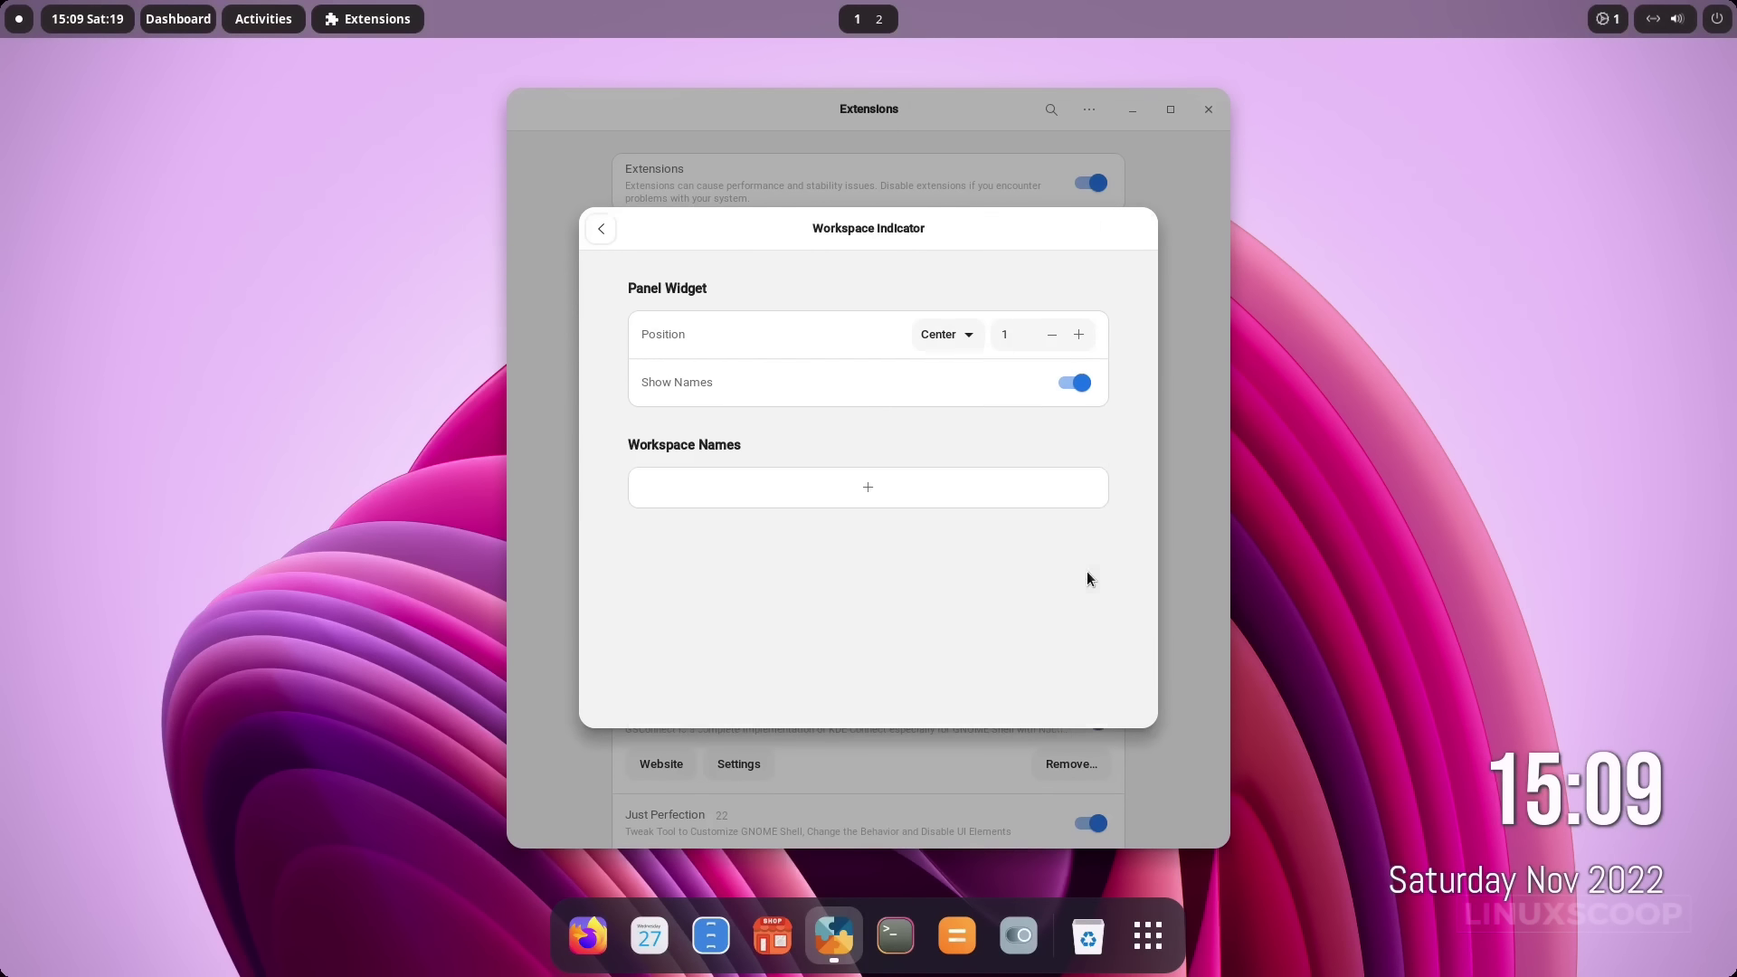
left_click(866, 489)
left_click(765, 493)
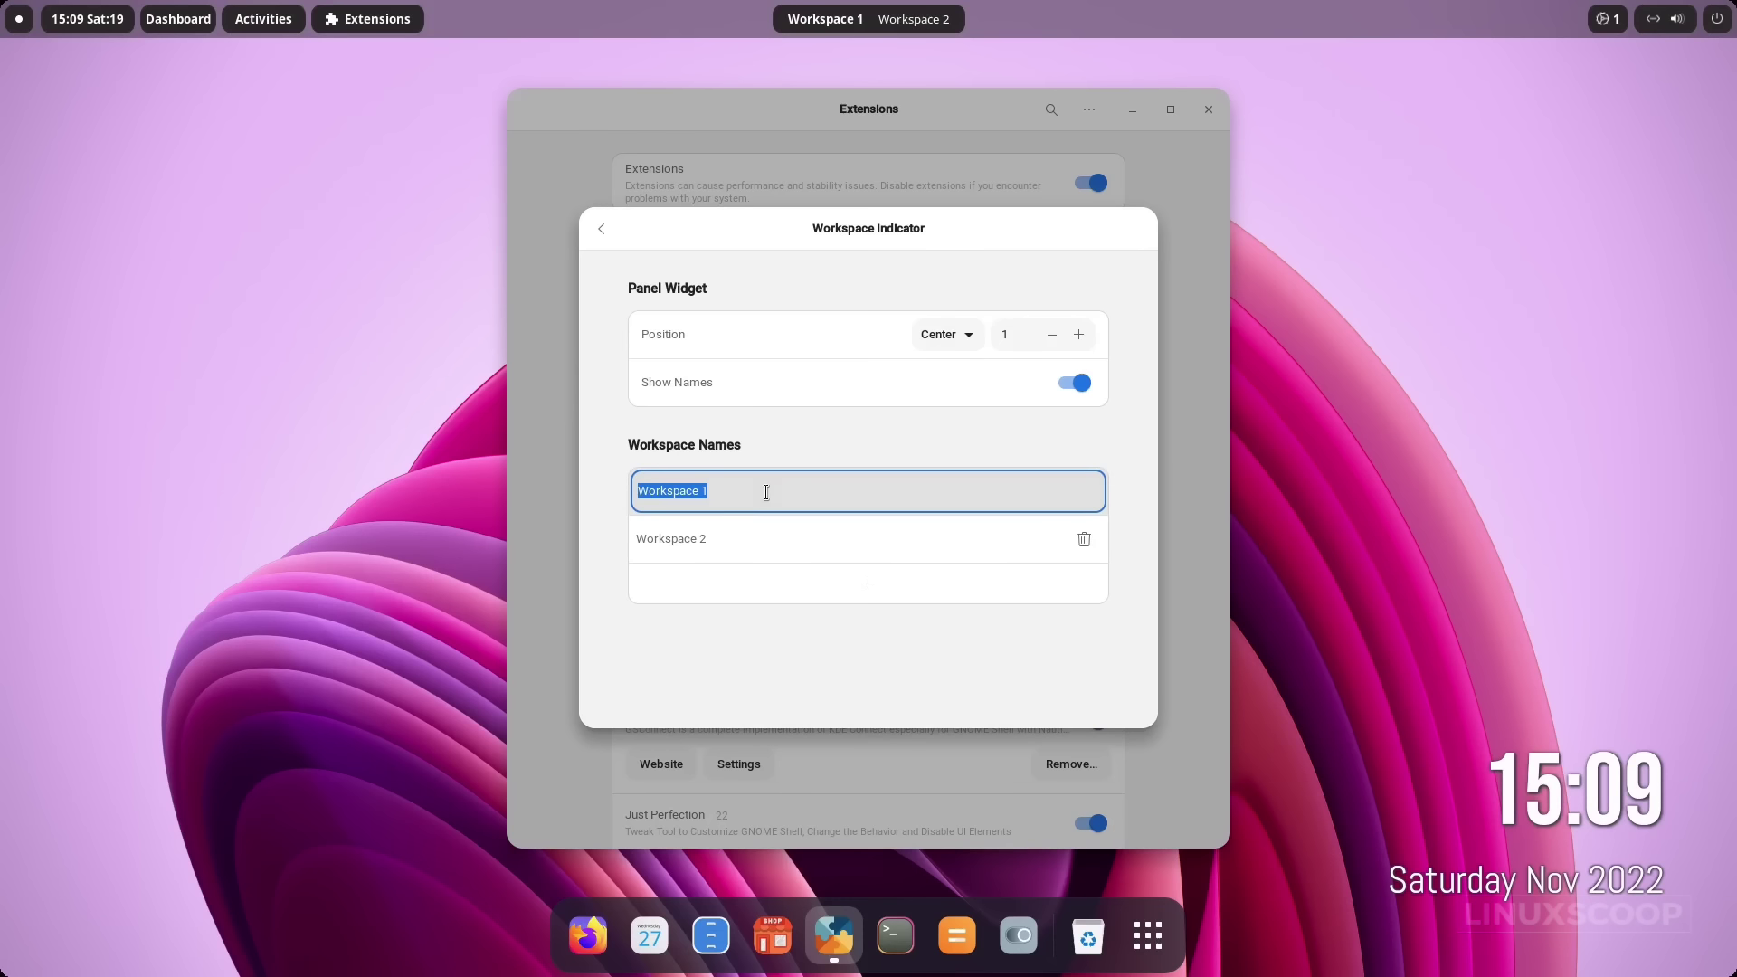
type("Web")
key("Return")
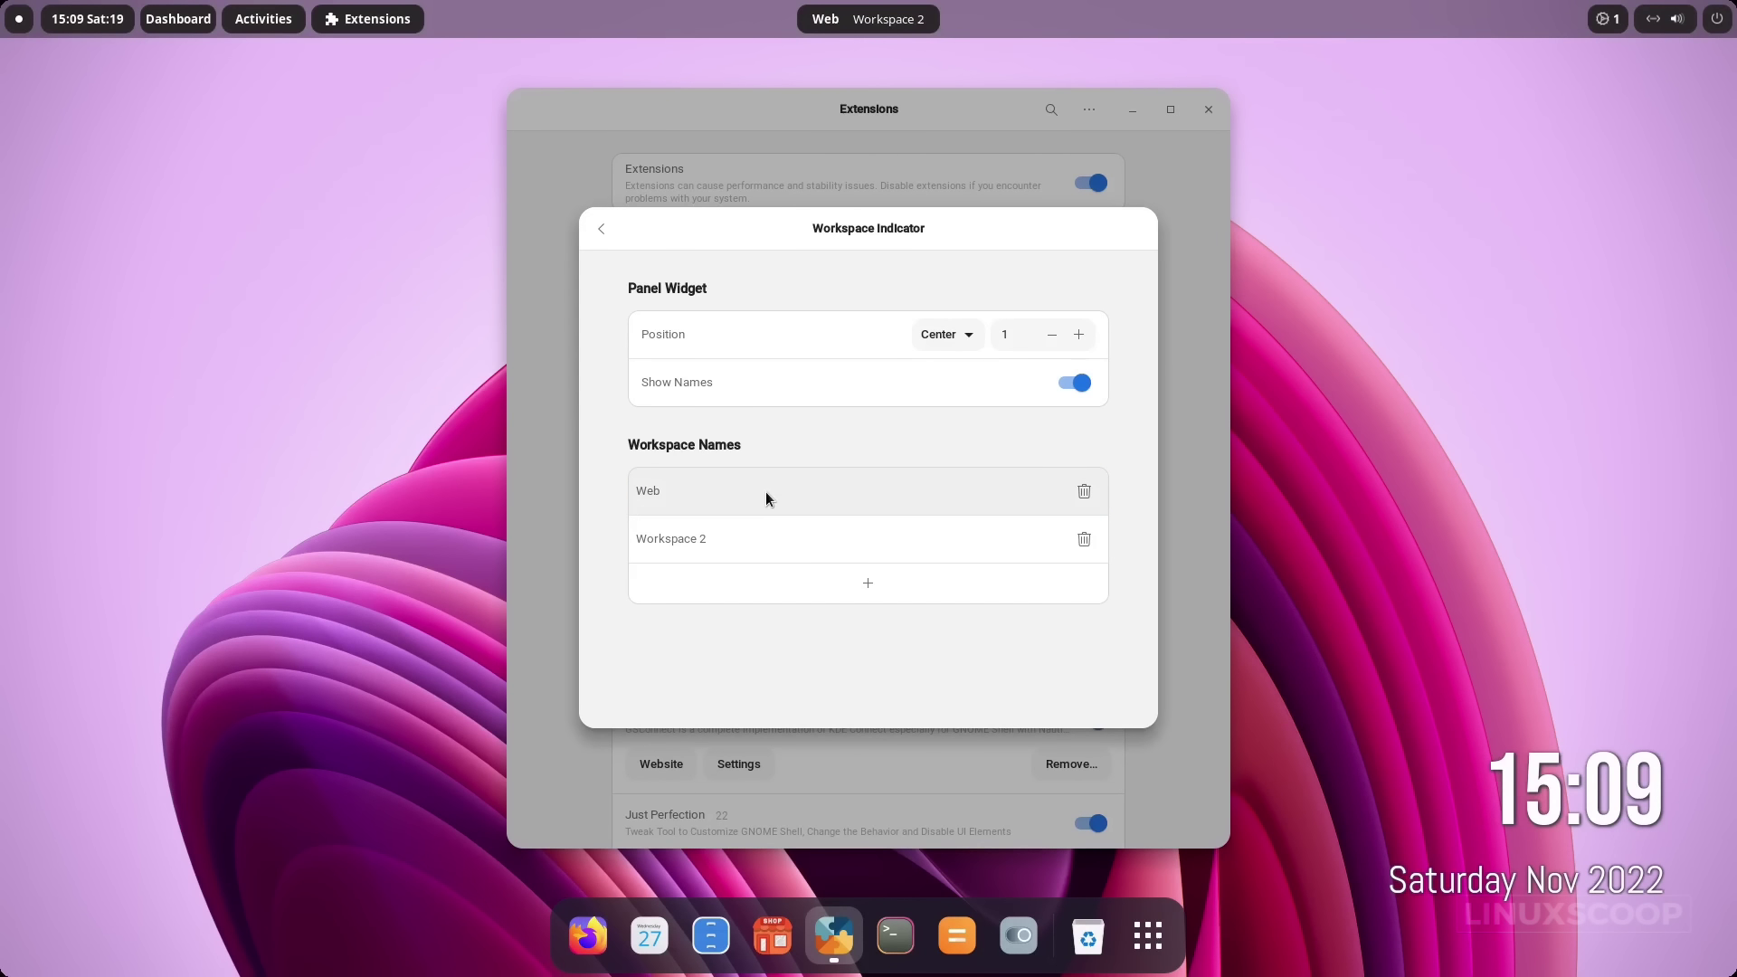
left_click(727, 530)
type("Des")
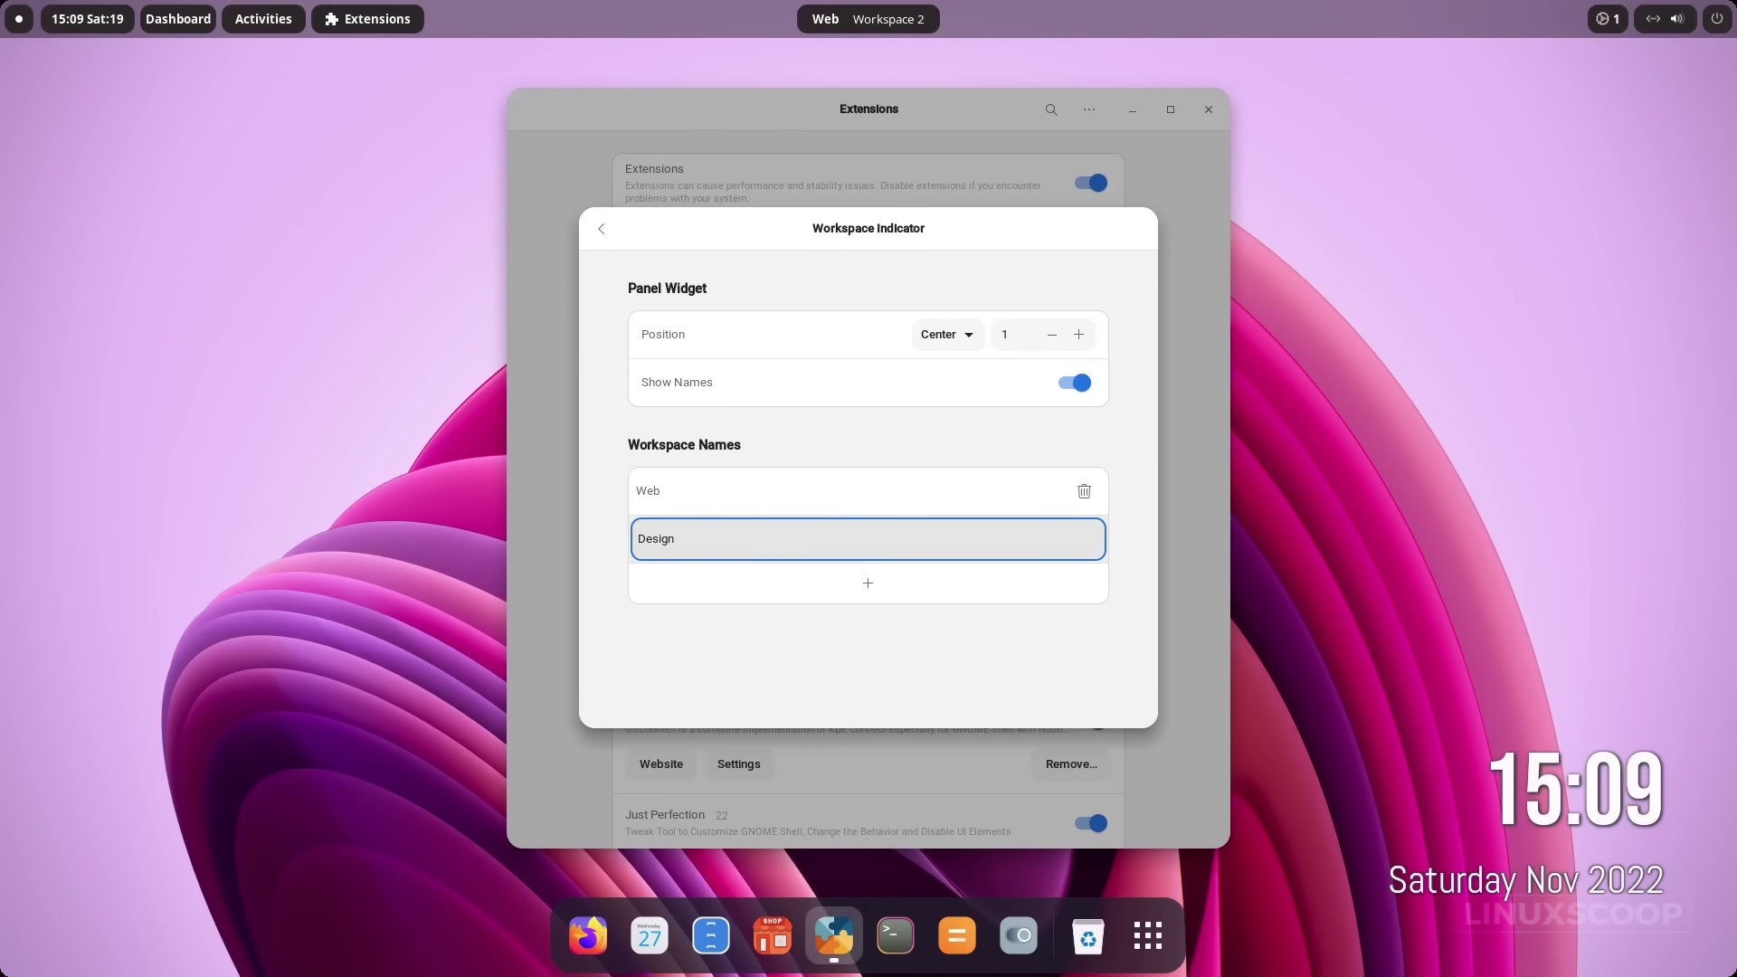
type("ign")
key("Return")
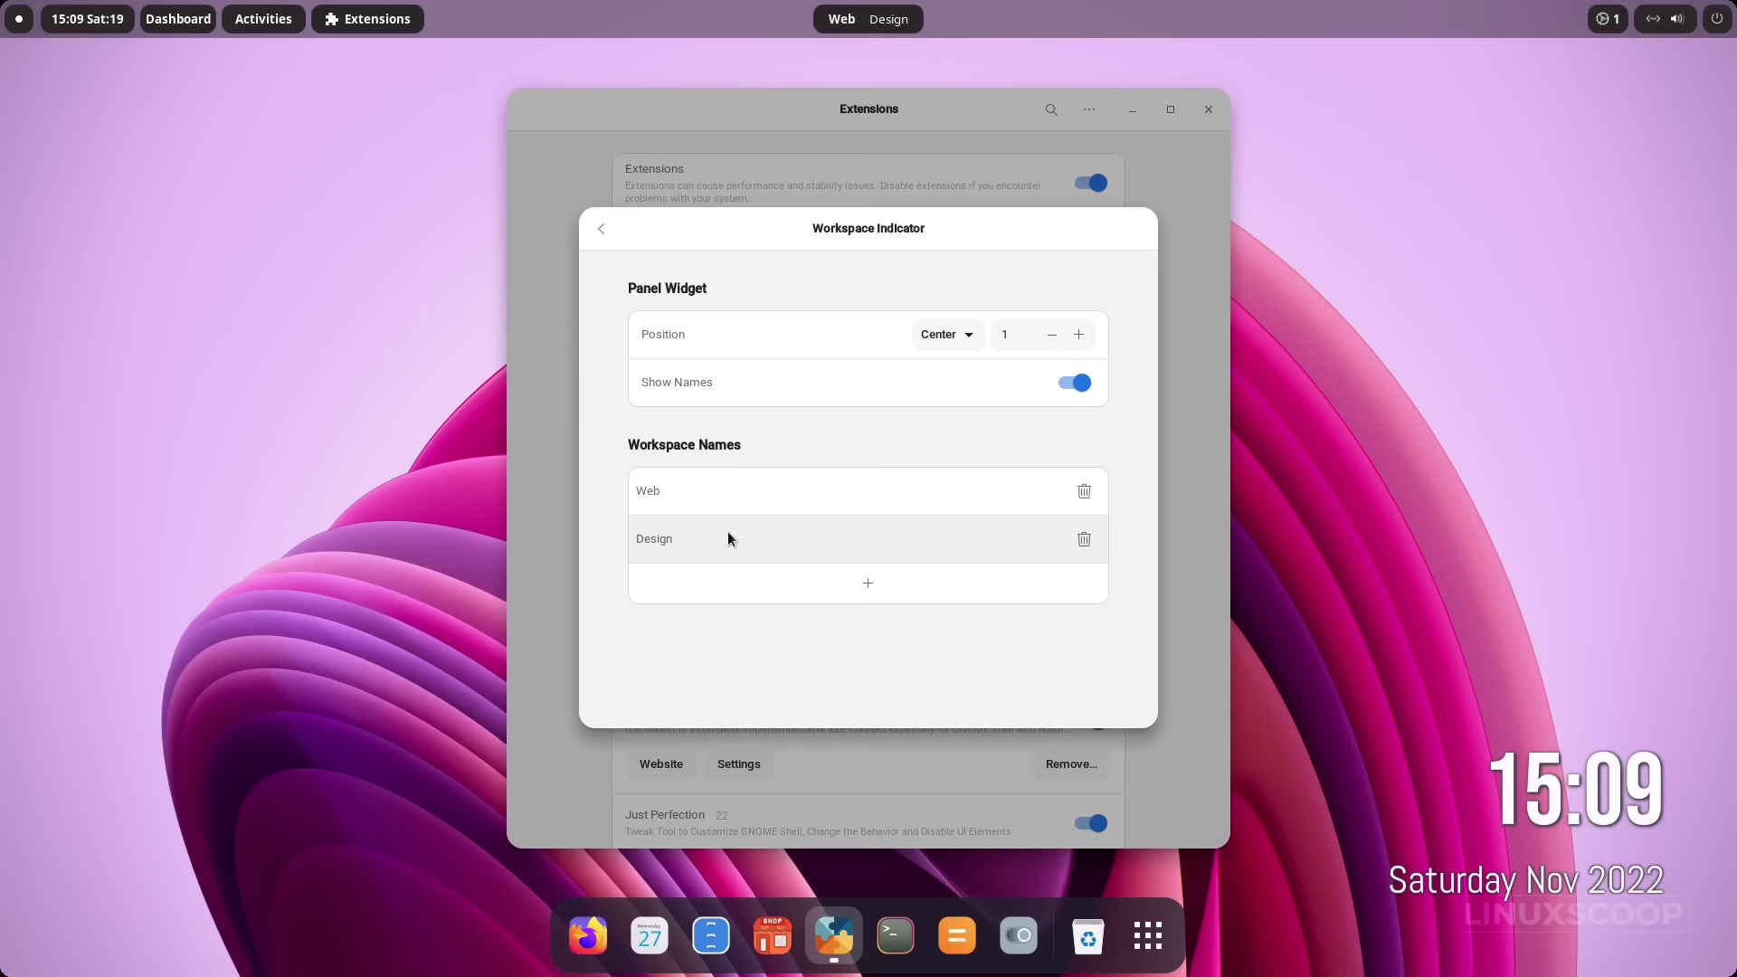
Add a third and a fourth workspace name, Marketing and Gaming, and return to the widget list.
left_click(794, 585)
type("marketing")
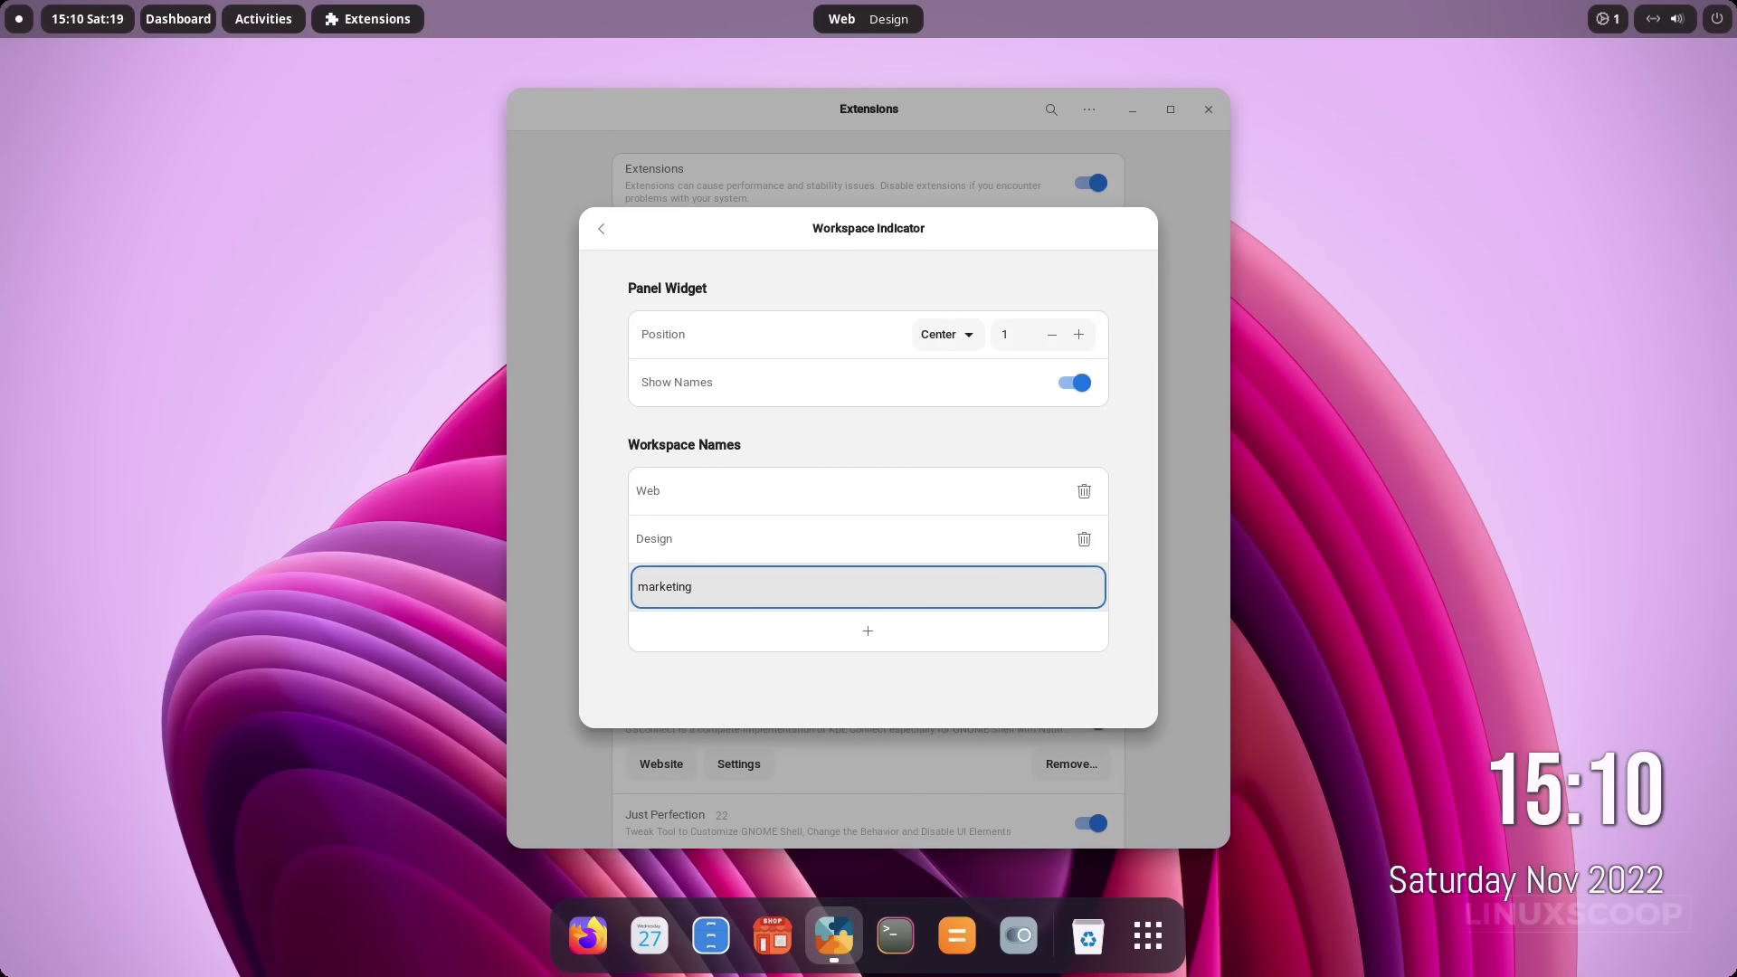
key("Delete")
type("M")
key("Return")
left_click(720, 617)
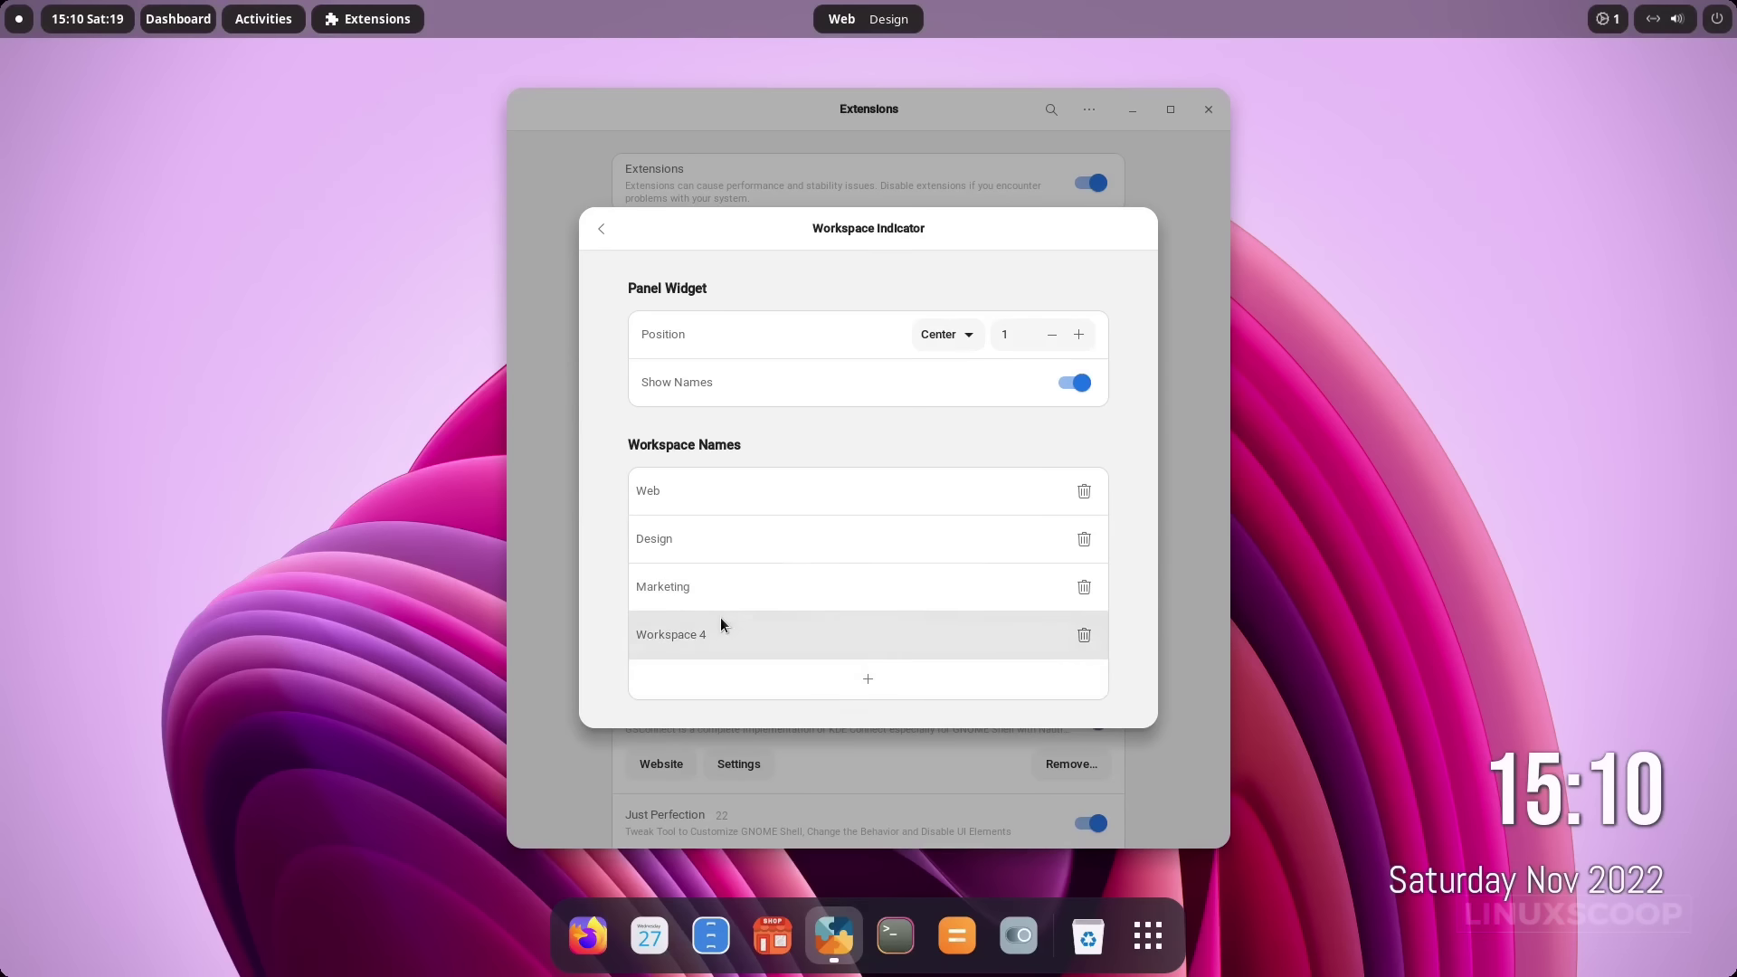
left_click(721, 624)
left_click_drag(721, 625, 592, 617)
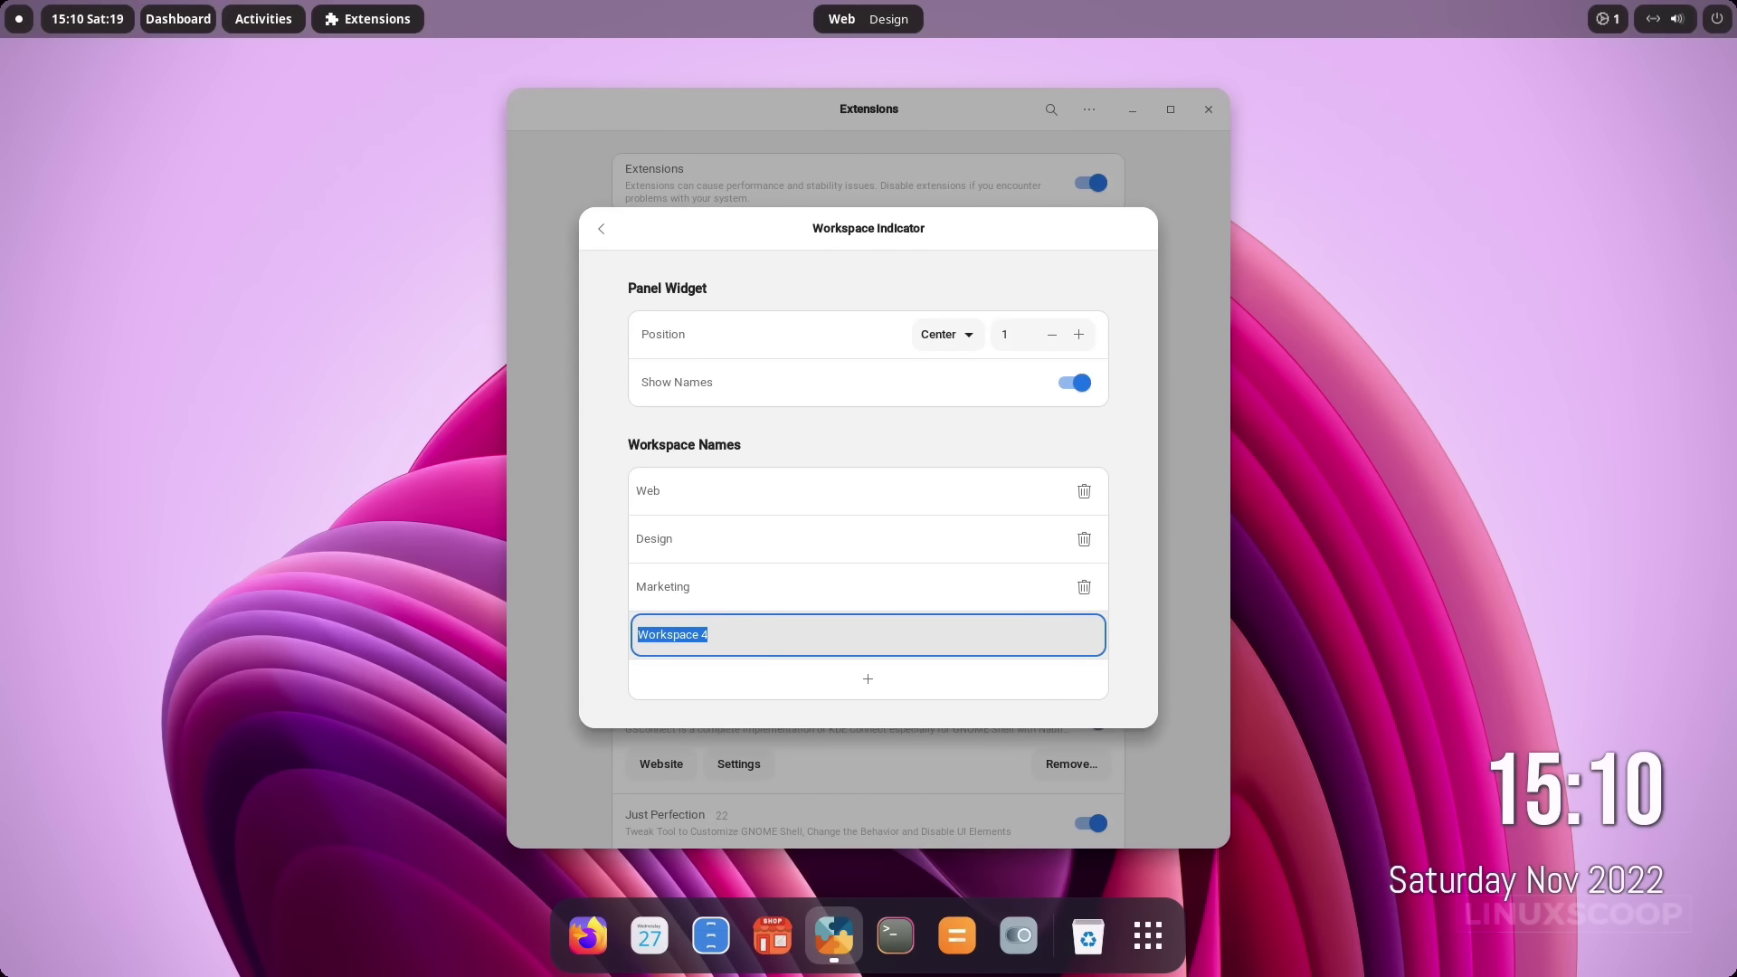
type("Gaming")
key("Return")
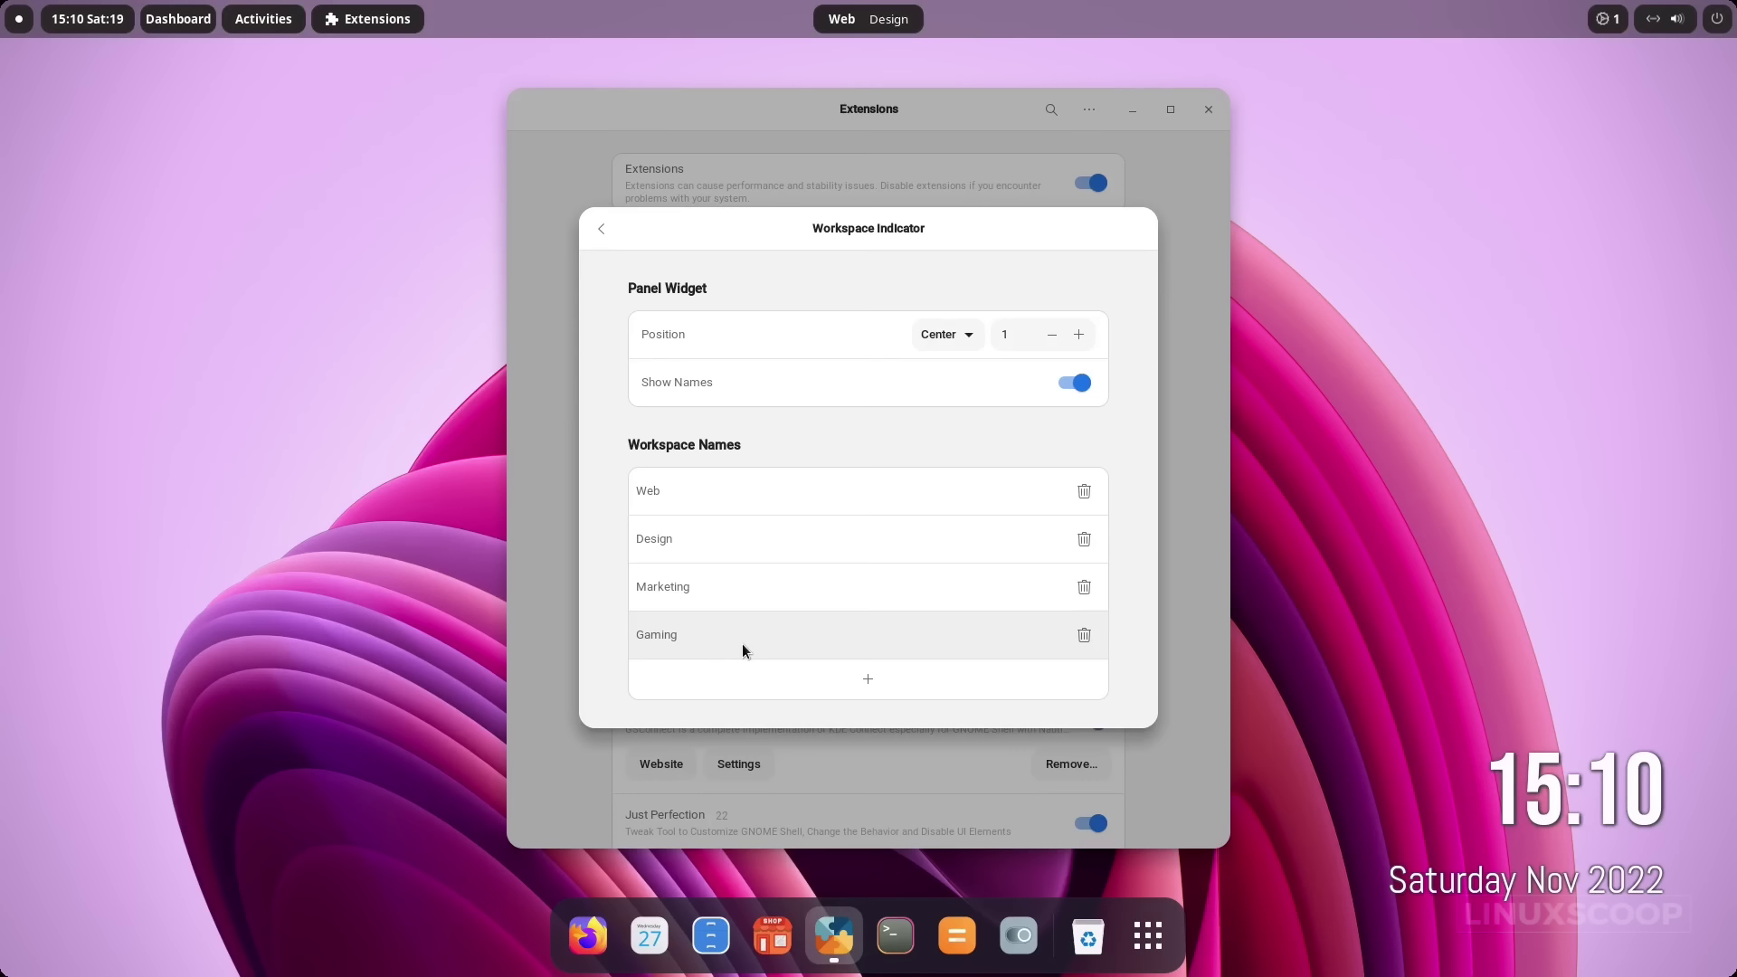
left_click(603, 232)
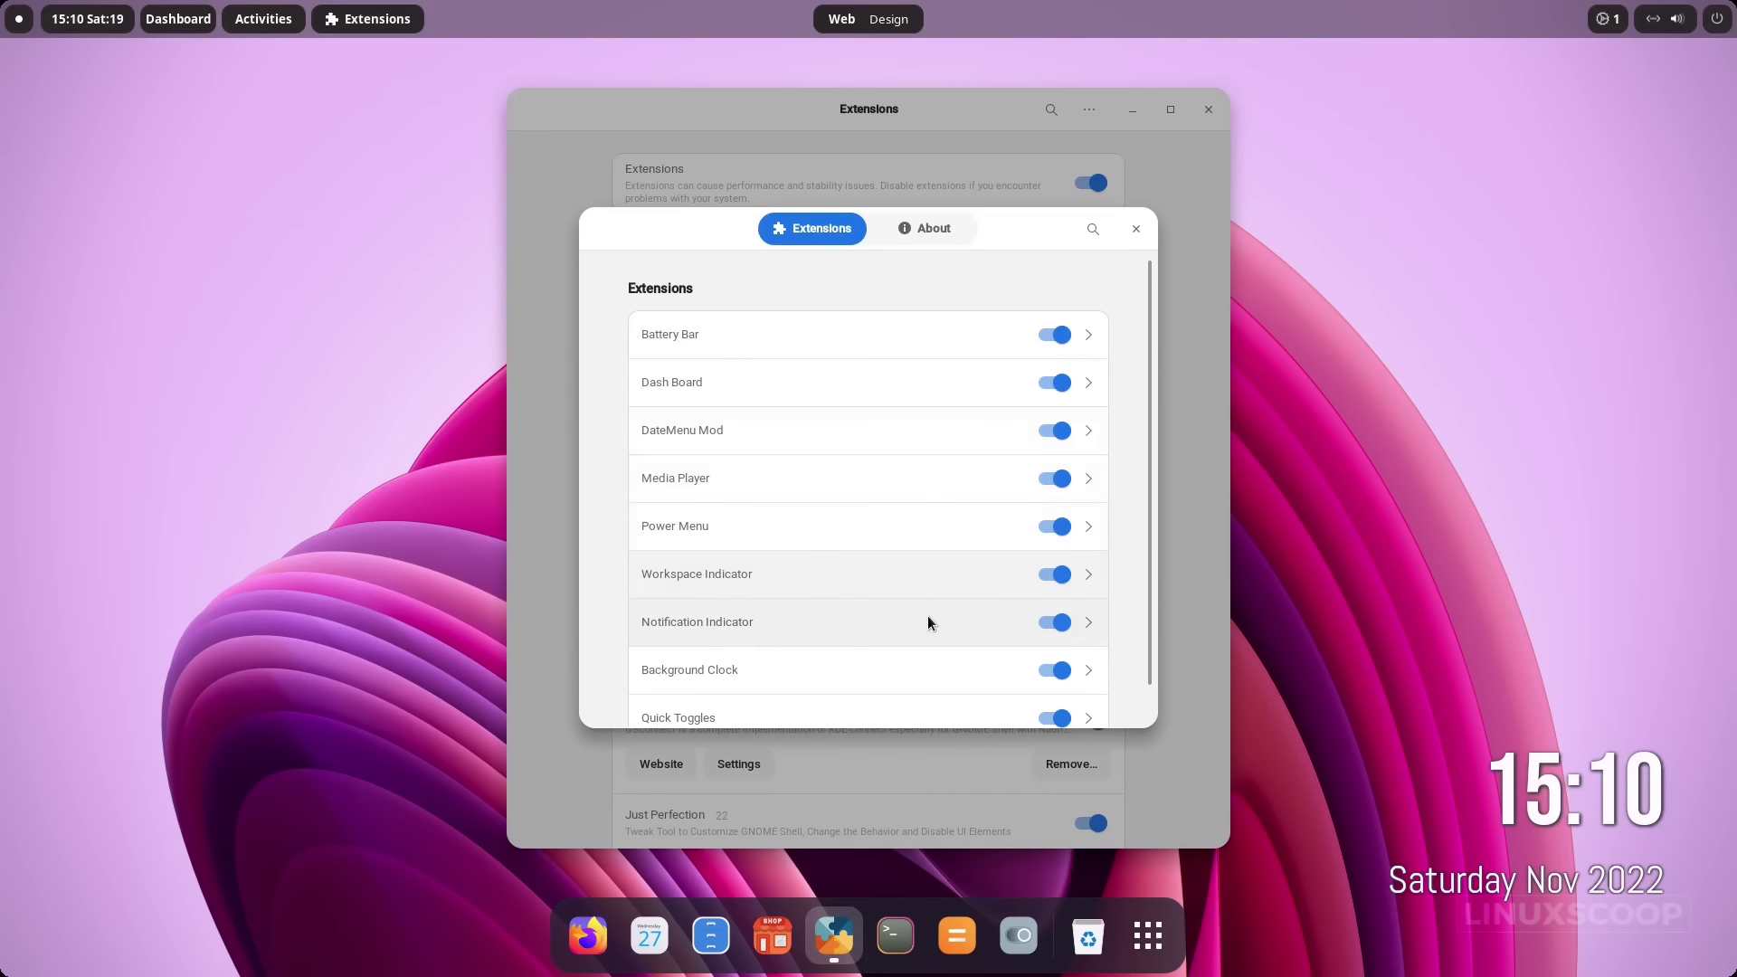
Check the remaining widgets in the list and inspect the panel's Dashboard, date menu, quick settings and power menu.
scroll(927, 615, "down", 1)
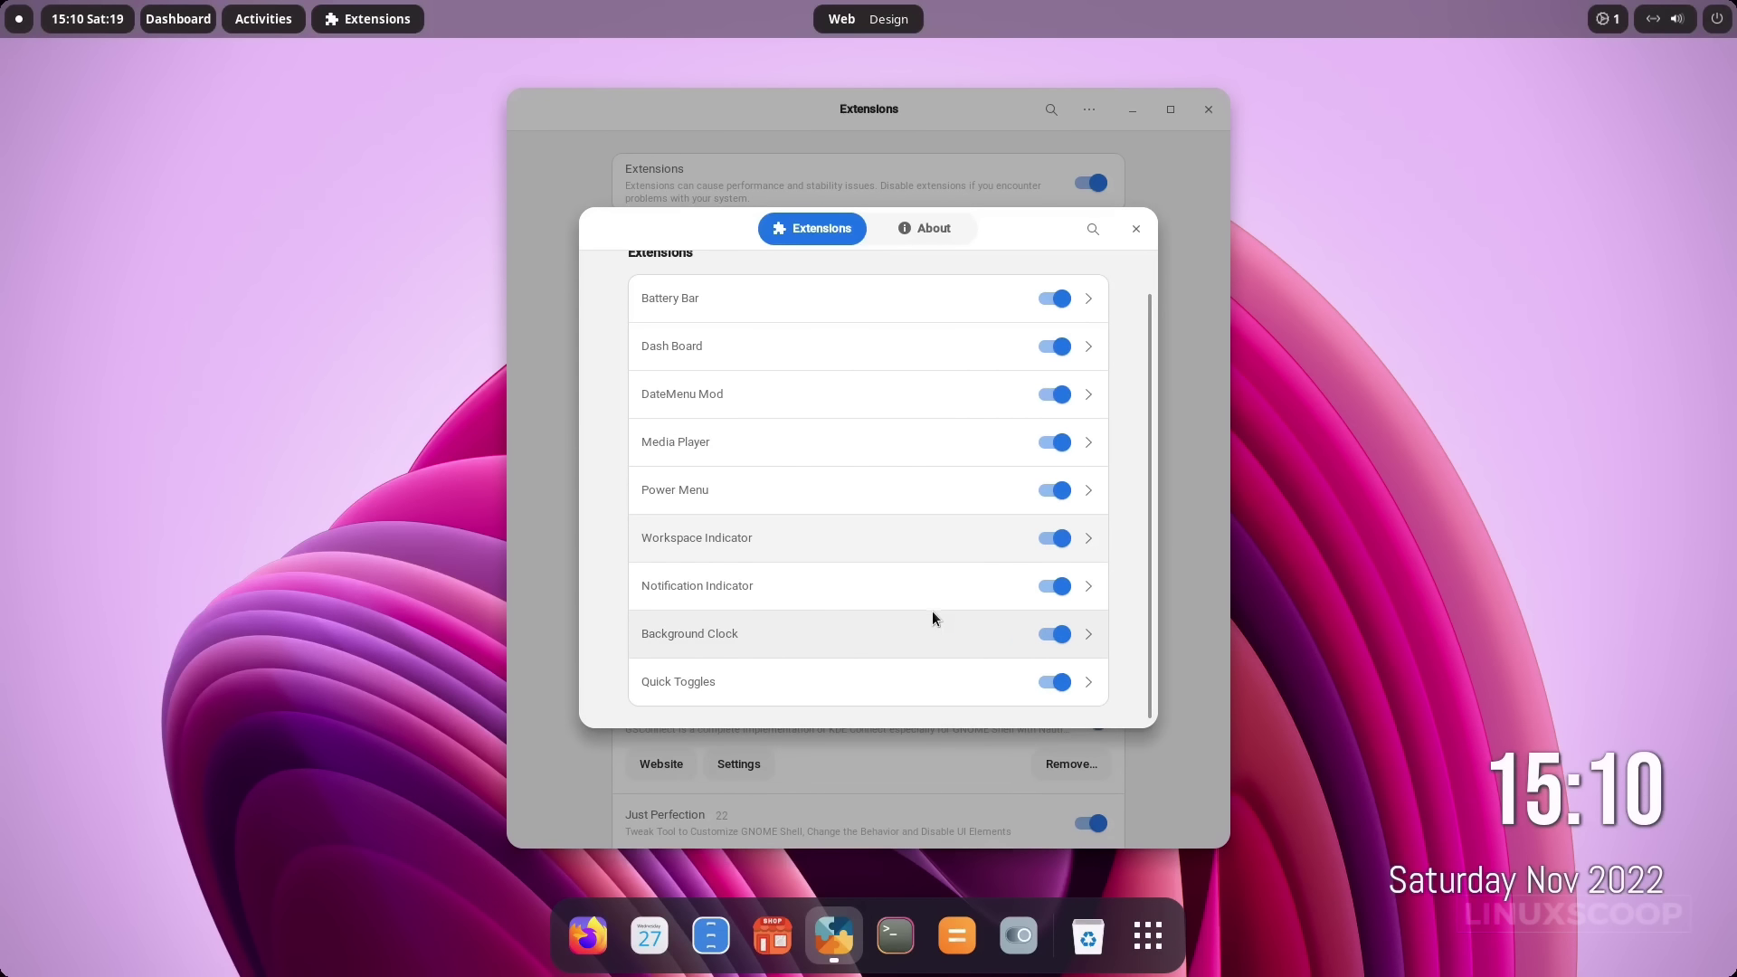
left_click(167, 27)
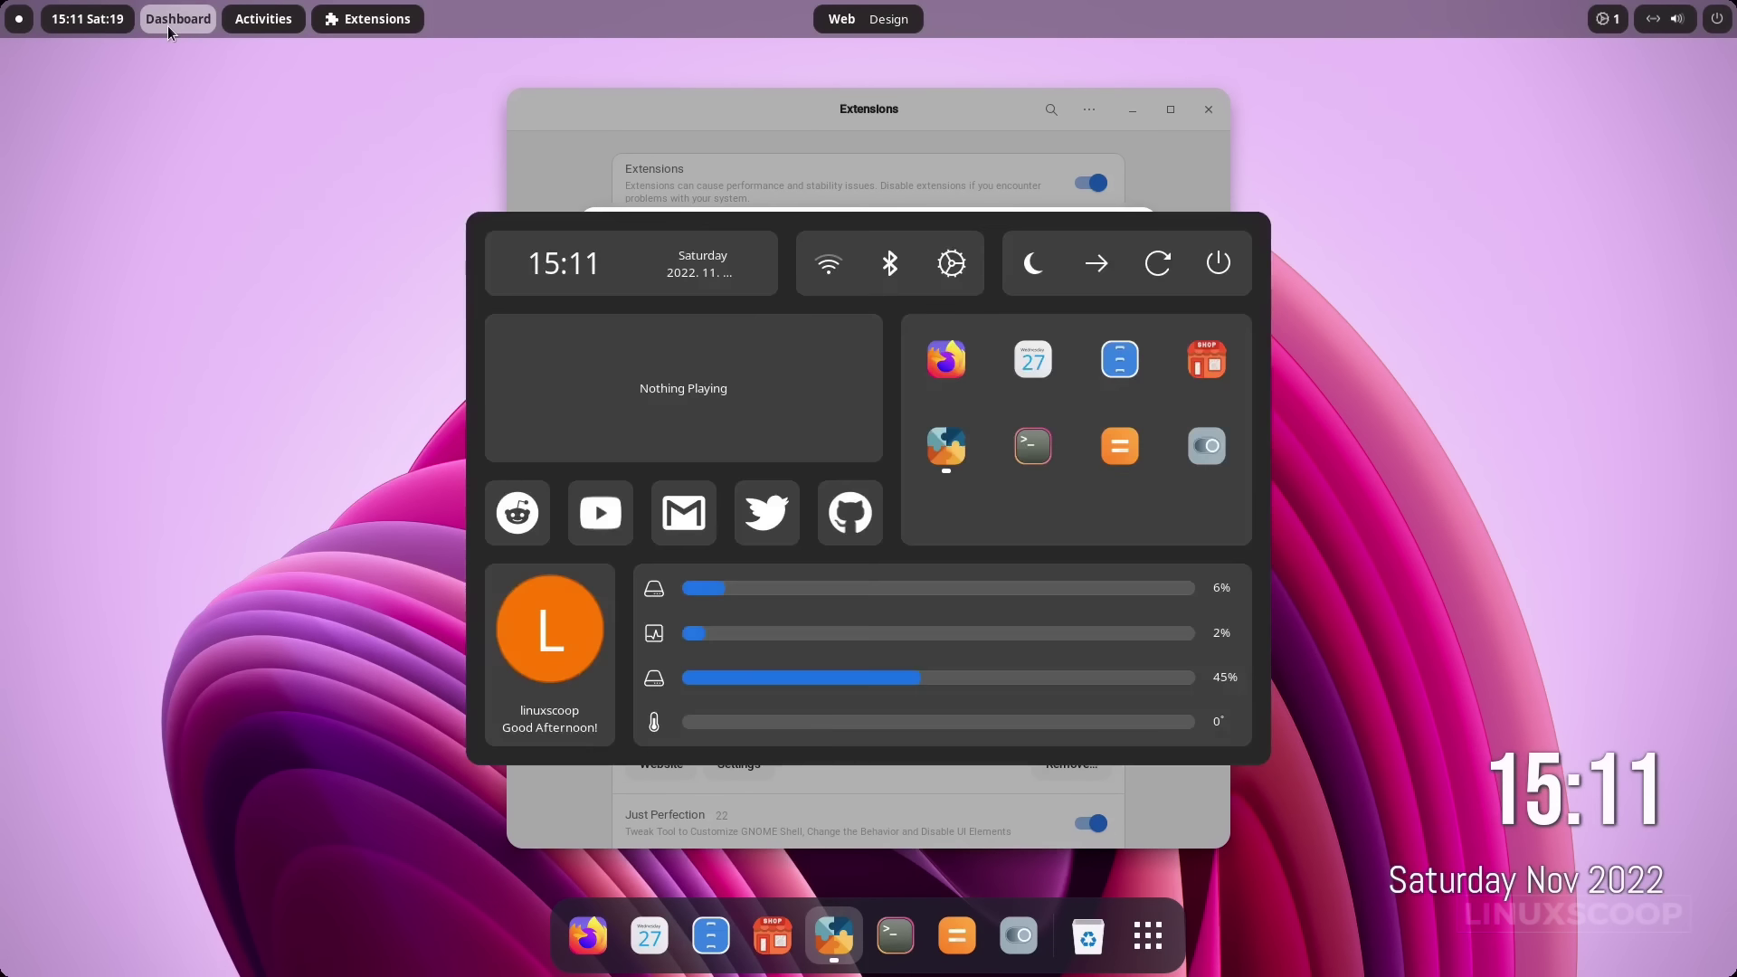
left_click(167, 27)
left_click(94, 18)
left_click(94, 19)
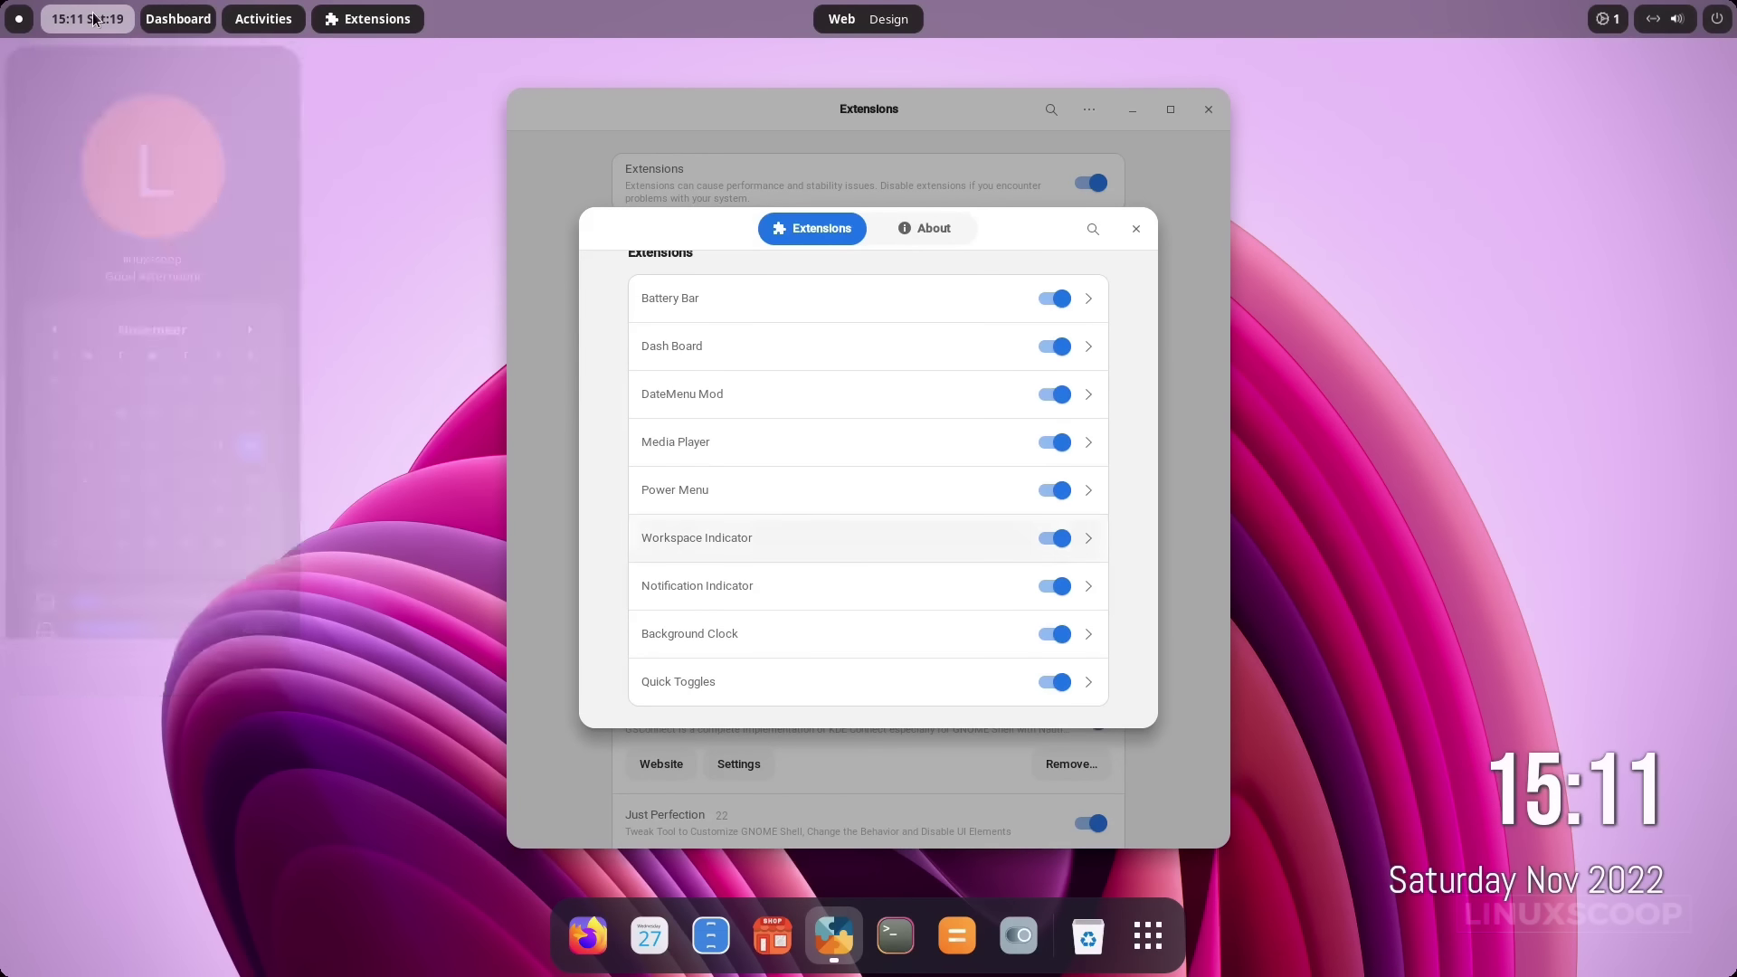
left_click(1669, 27)
left_click(1670, 27)
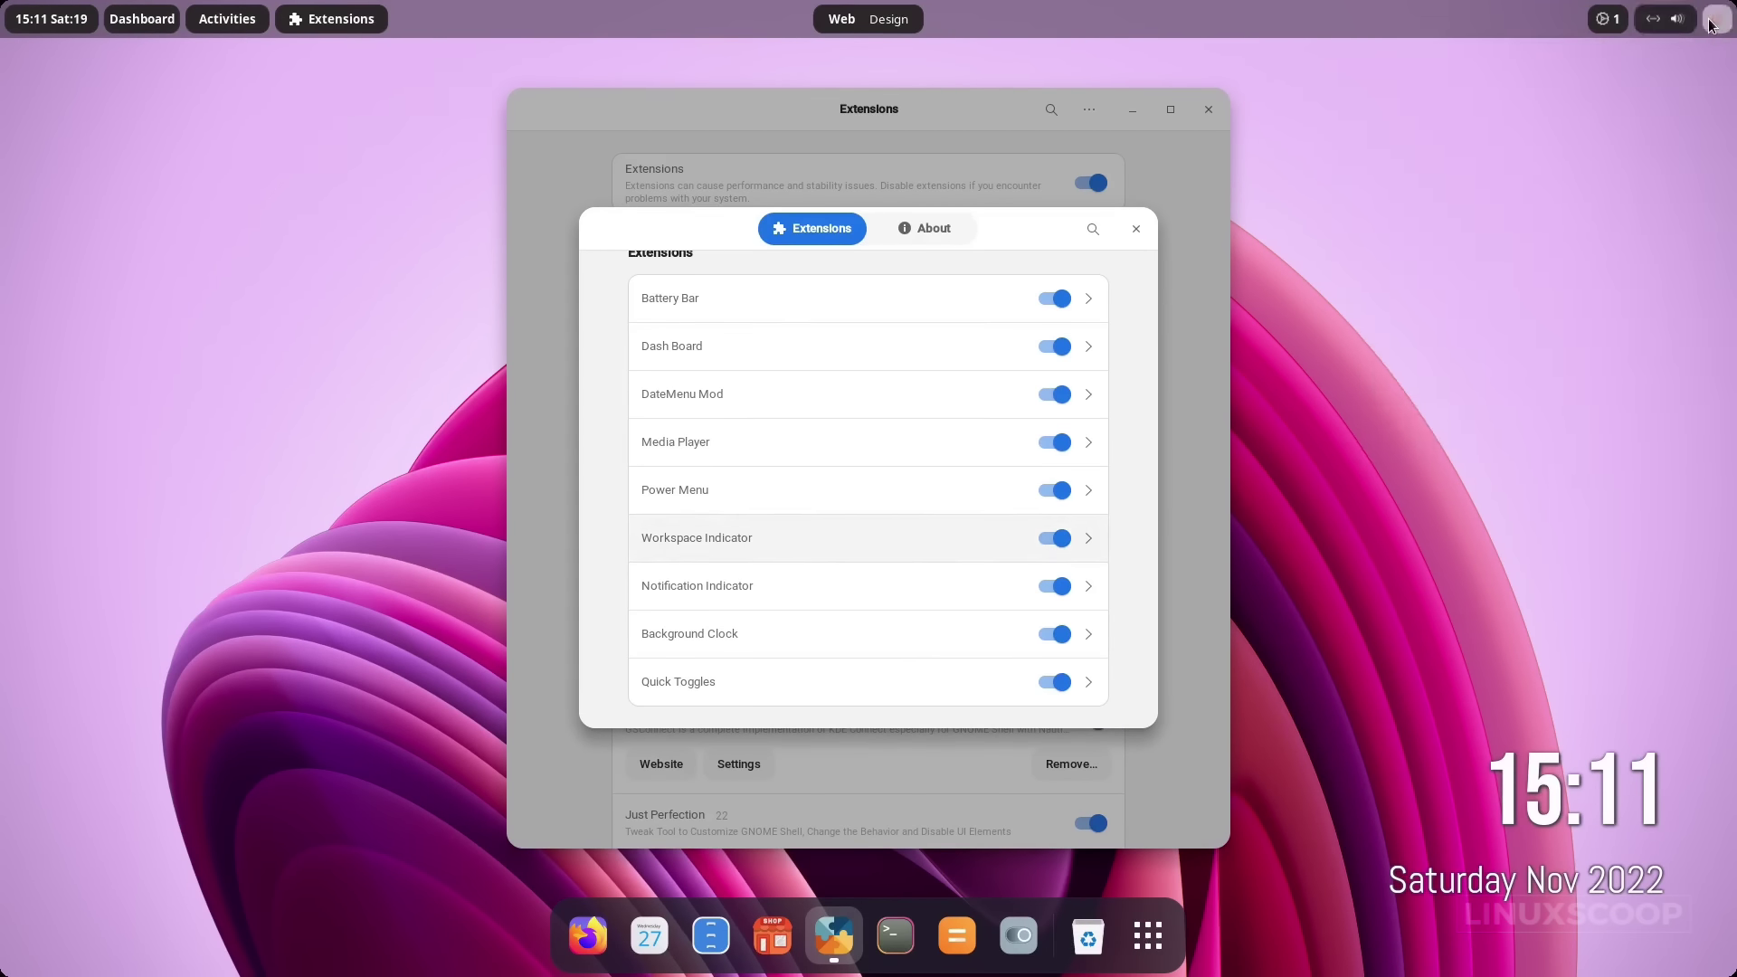
left_click(1716, 18)
left_click(1381, 373)
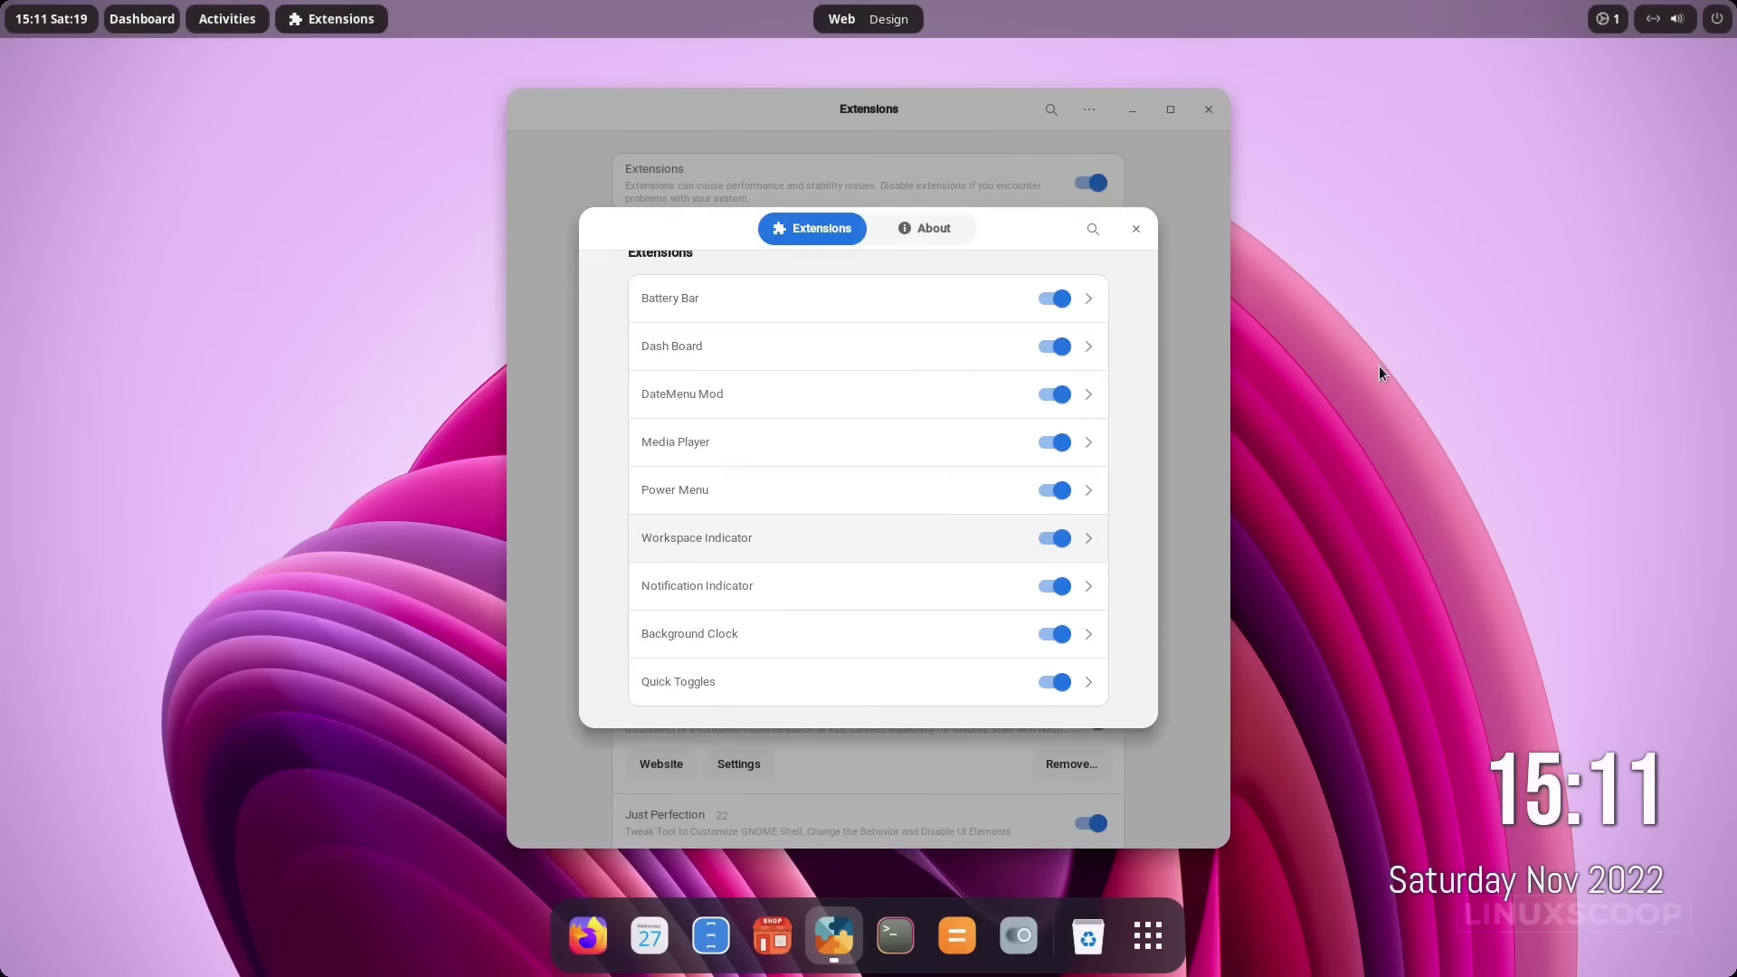
Close the widget settings and choose a fixed number of workspaces in the system Settings' Multitasking options.
left_click(1137, 229)
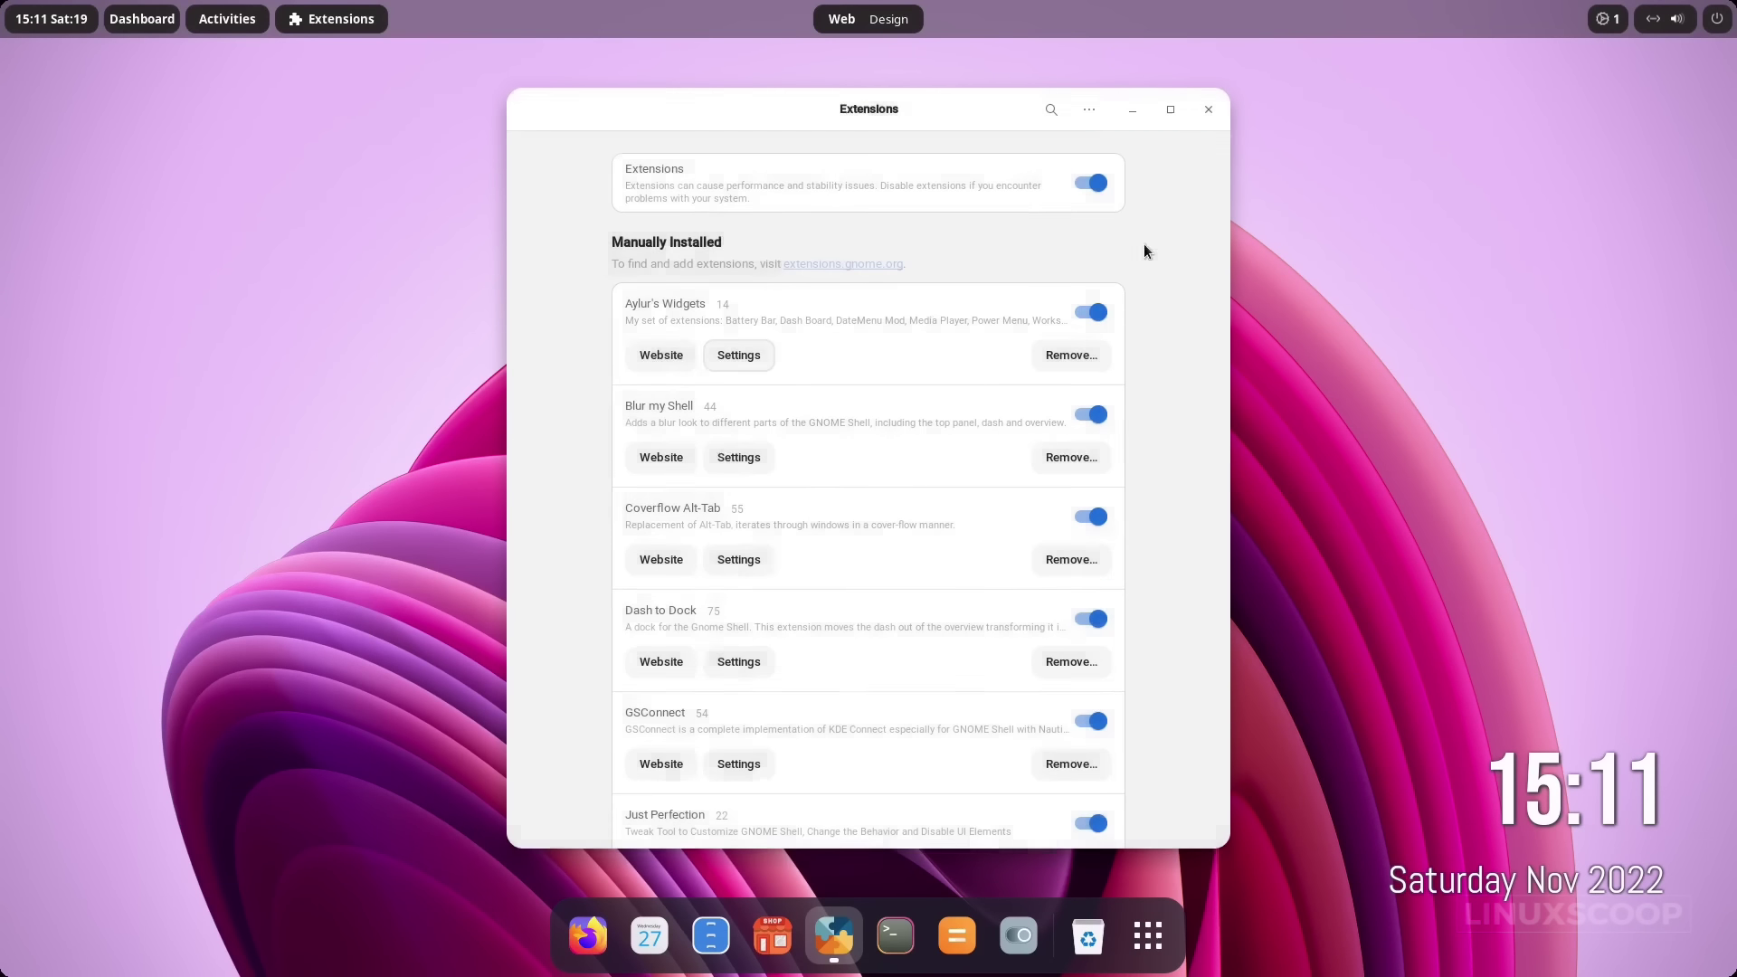
left_click(1150, 942)
left_click(1138, 397)
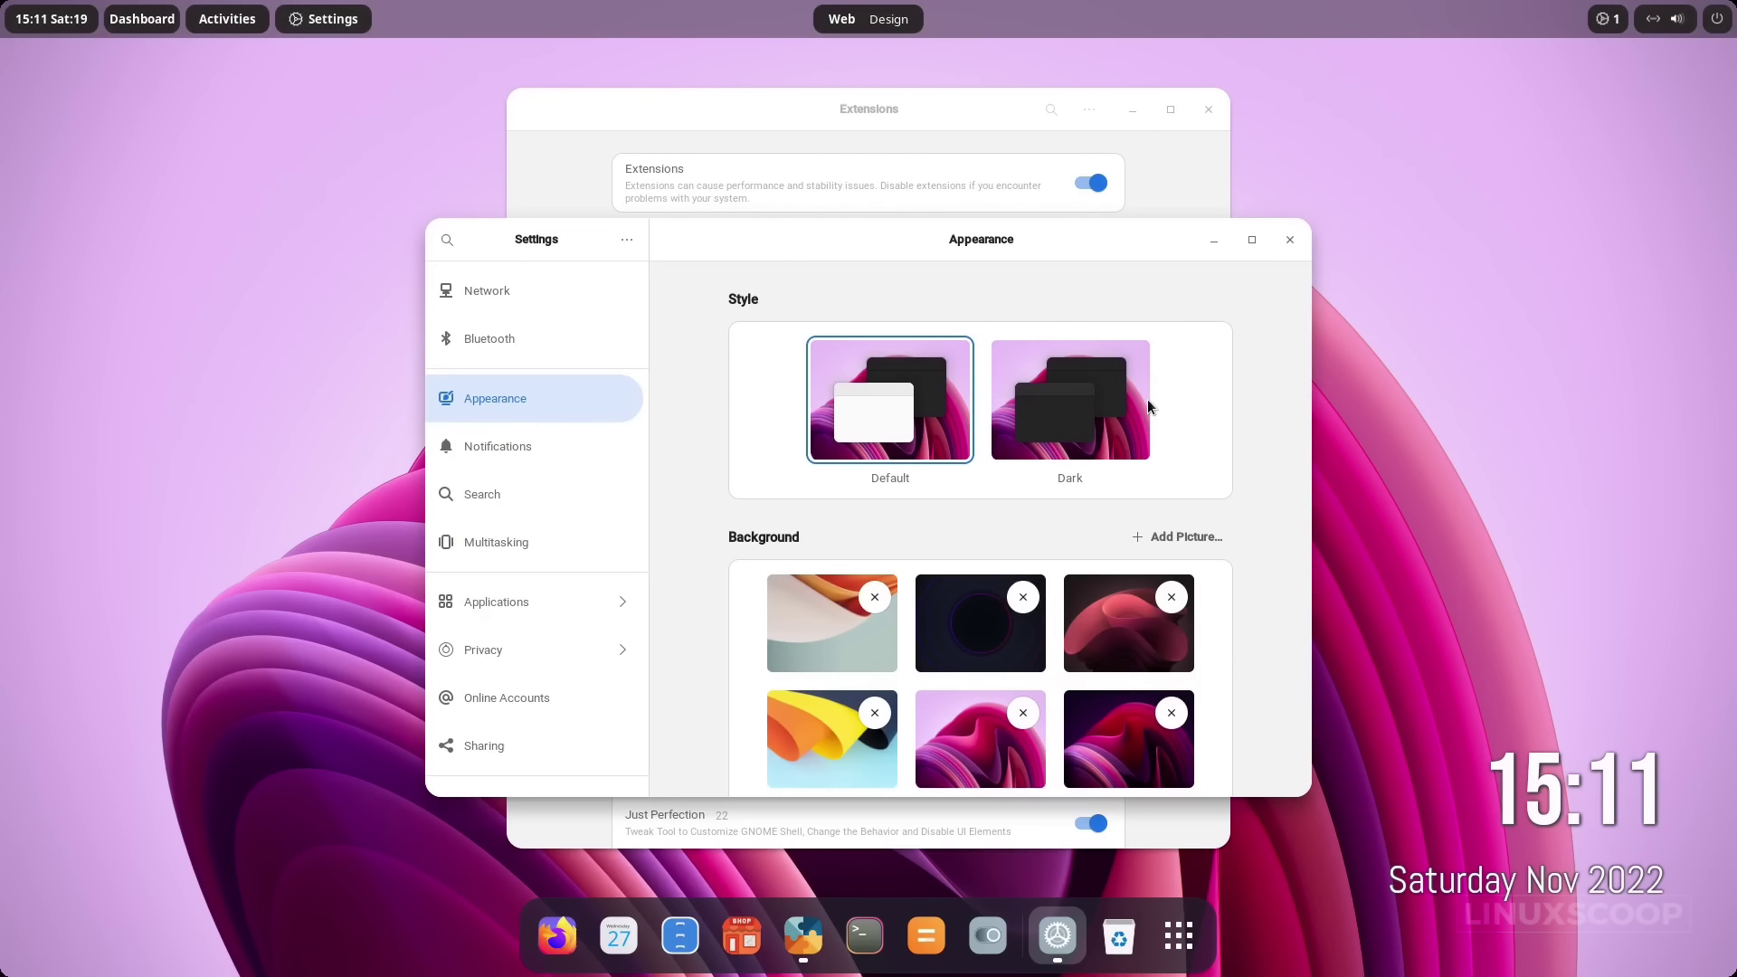
left_click(521, 541)
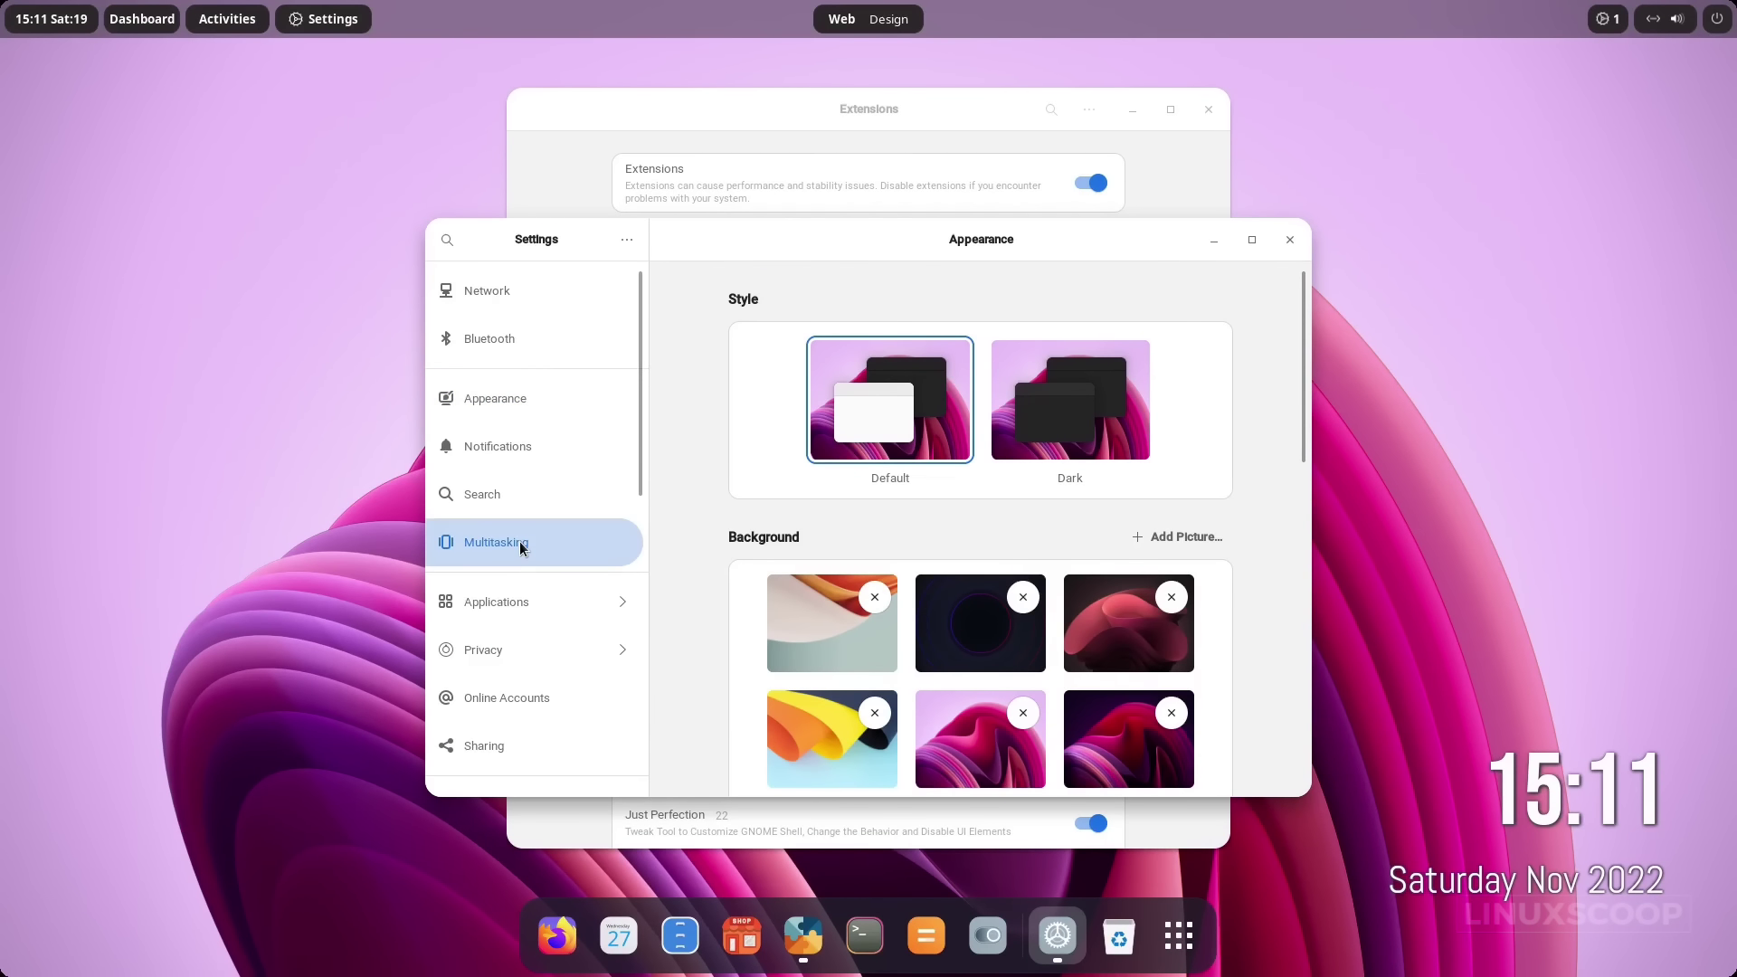
scroll(932, 607, "down", 5)
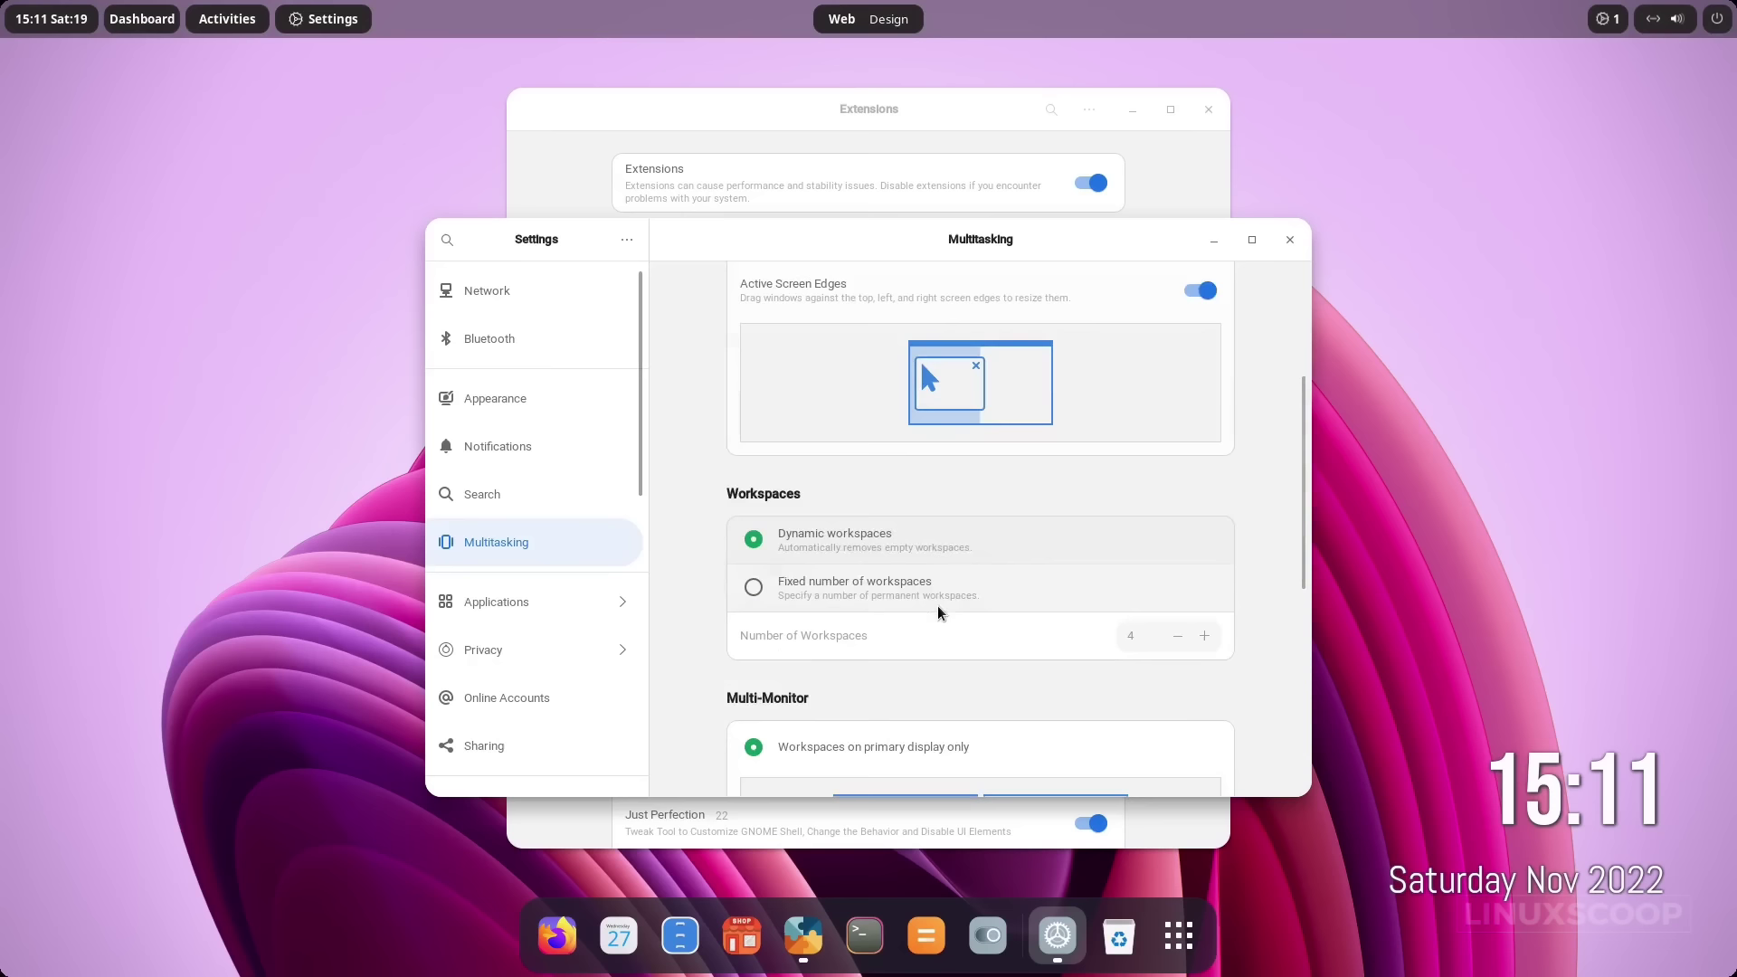
left_click(823, 588)
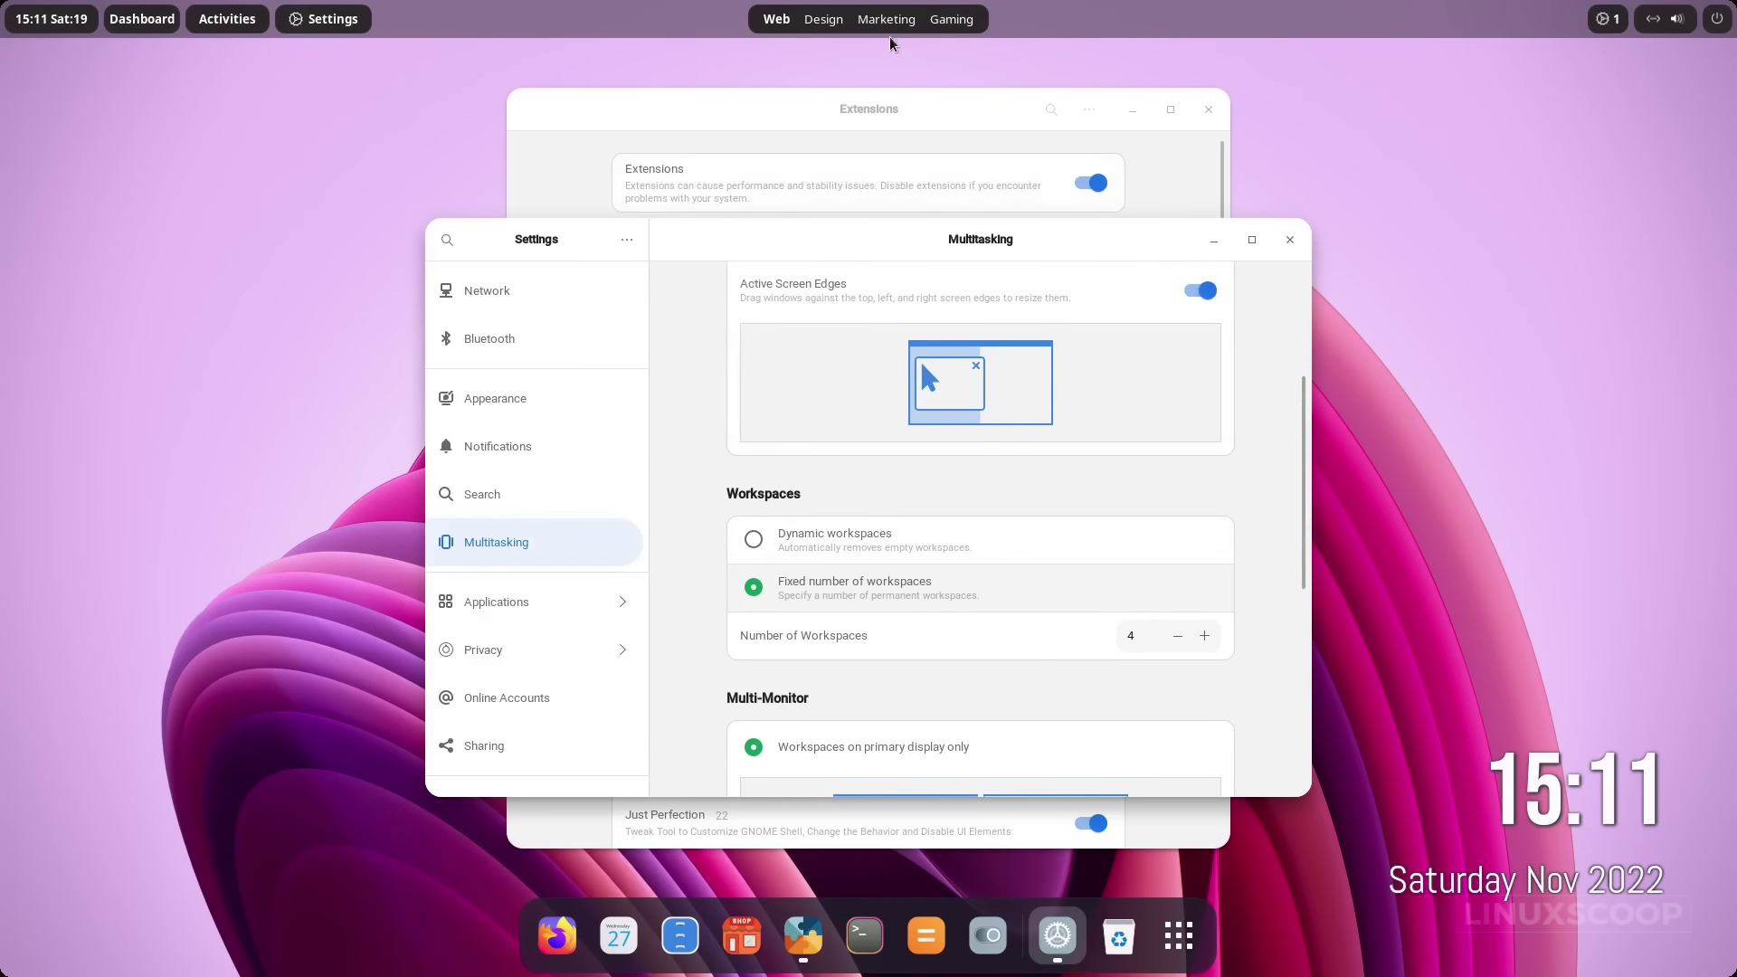
Try out the Design, Marketing and Gaming workspaces from the workspace indicator.
left_click(846, 20)
left_click(887, 19)
left_click(953, 19)
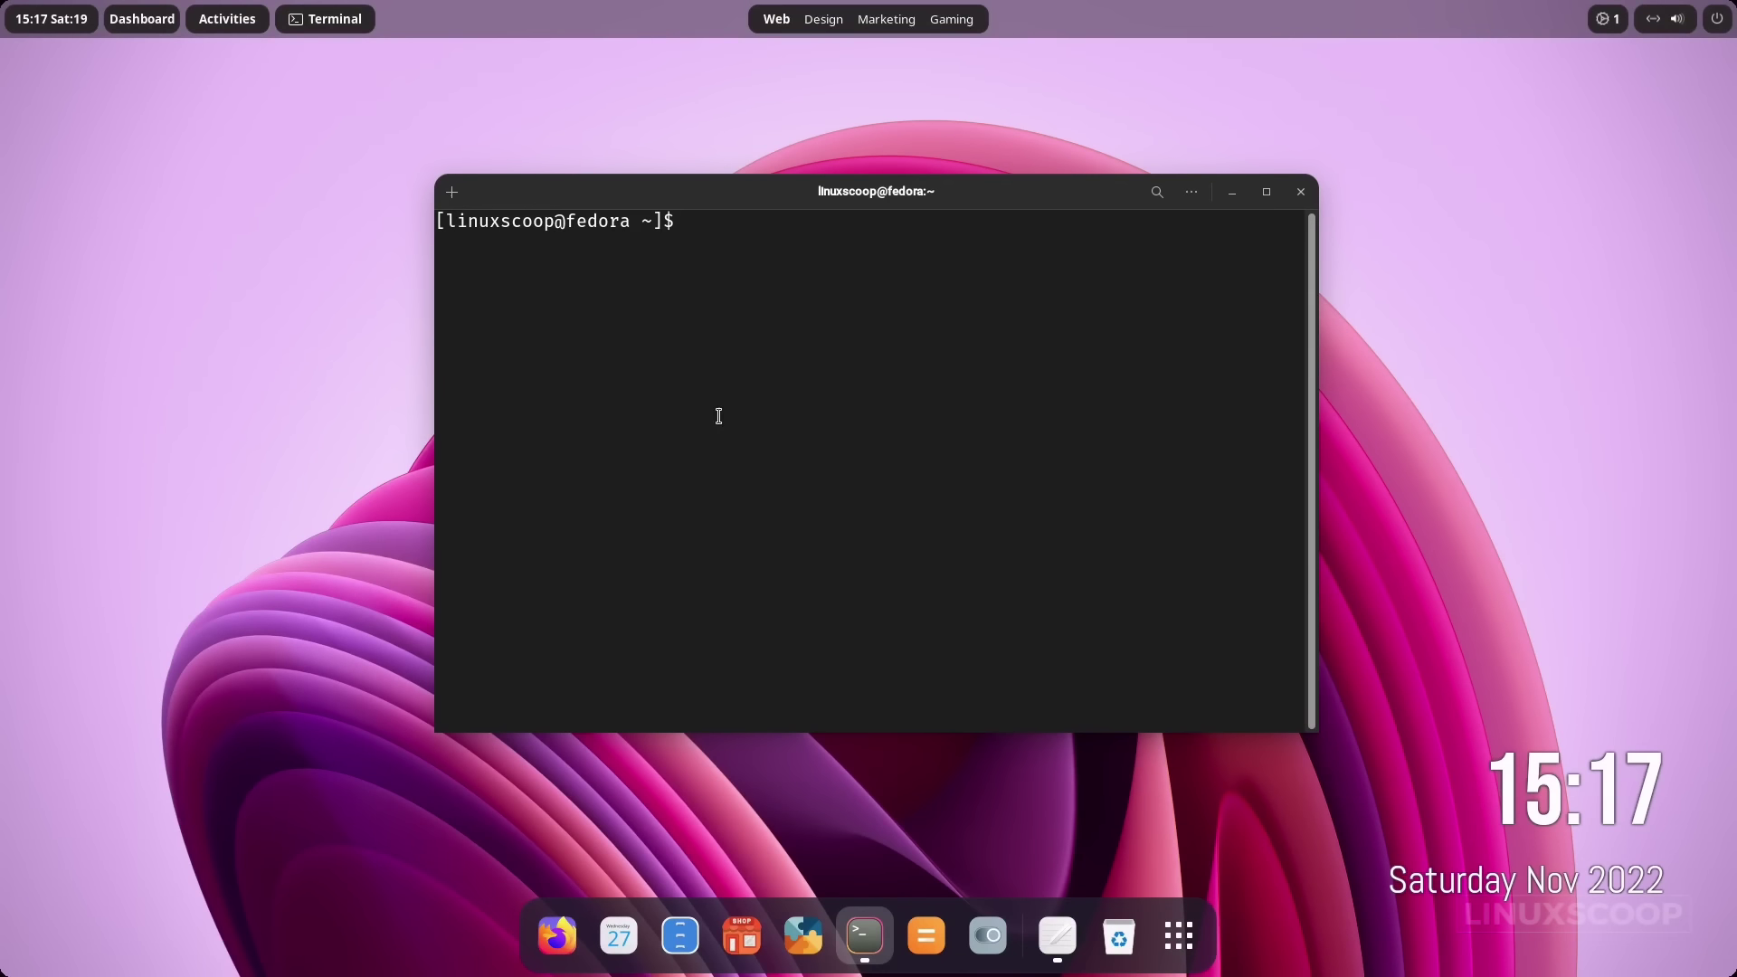
Change the terminal's working directory to Downloads.
type("cd Down")
key("Tab")
key("Return")
Switch to the Text Editor draft and correct the misspelled "gti" to "git" in the clone command.
left_click(1058, 936)
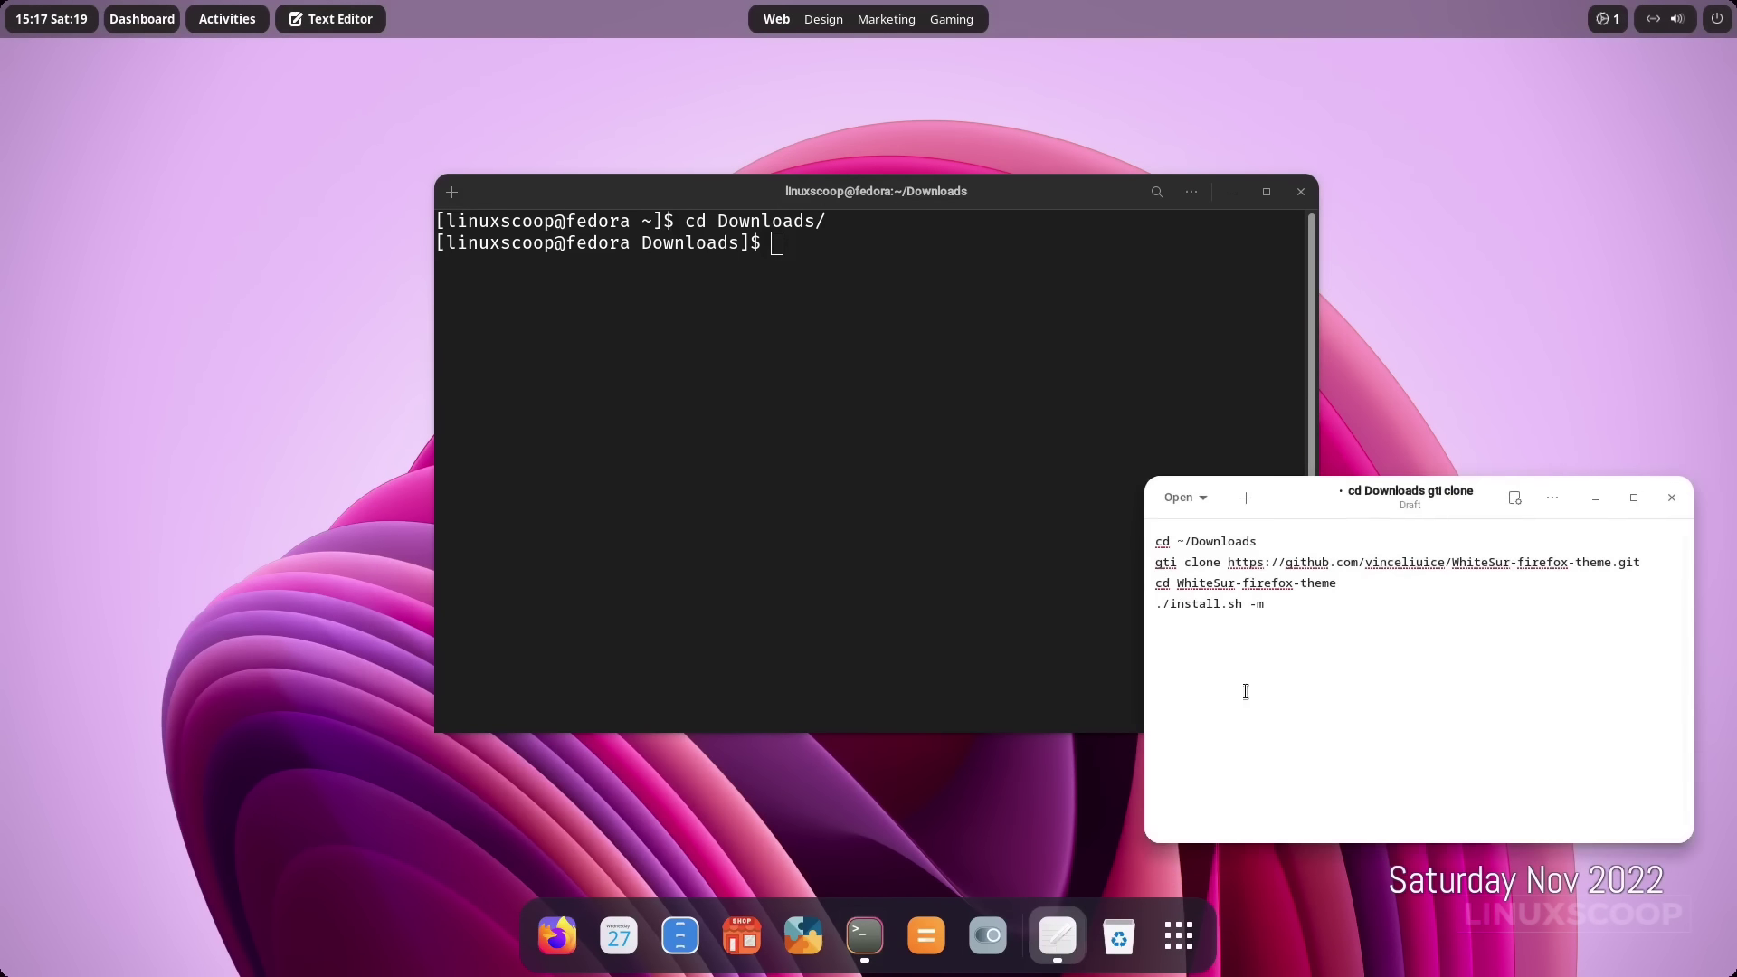
left_click_drag(1640, 564, 1153, 568)
left_click(1170, 566)
key("BackSpace")
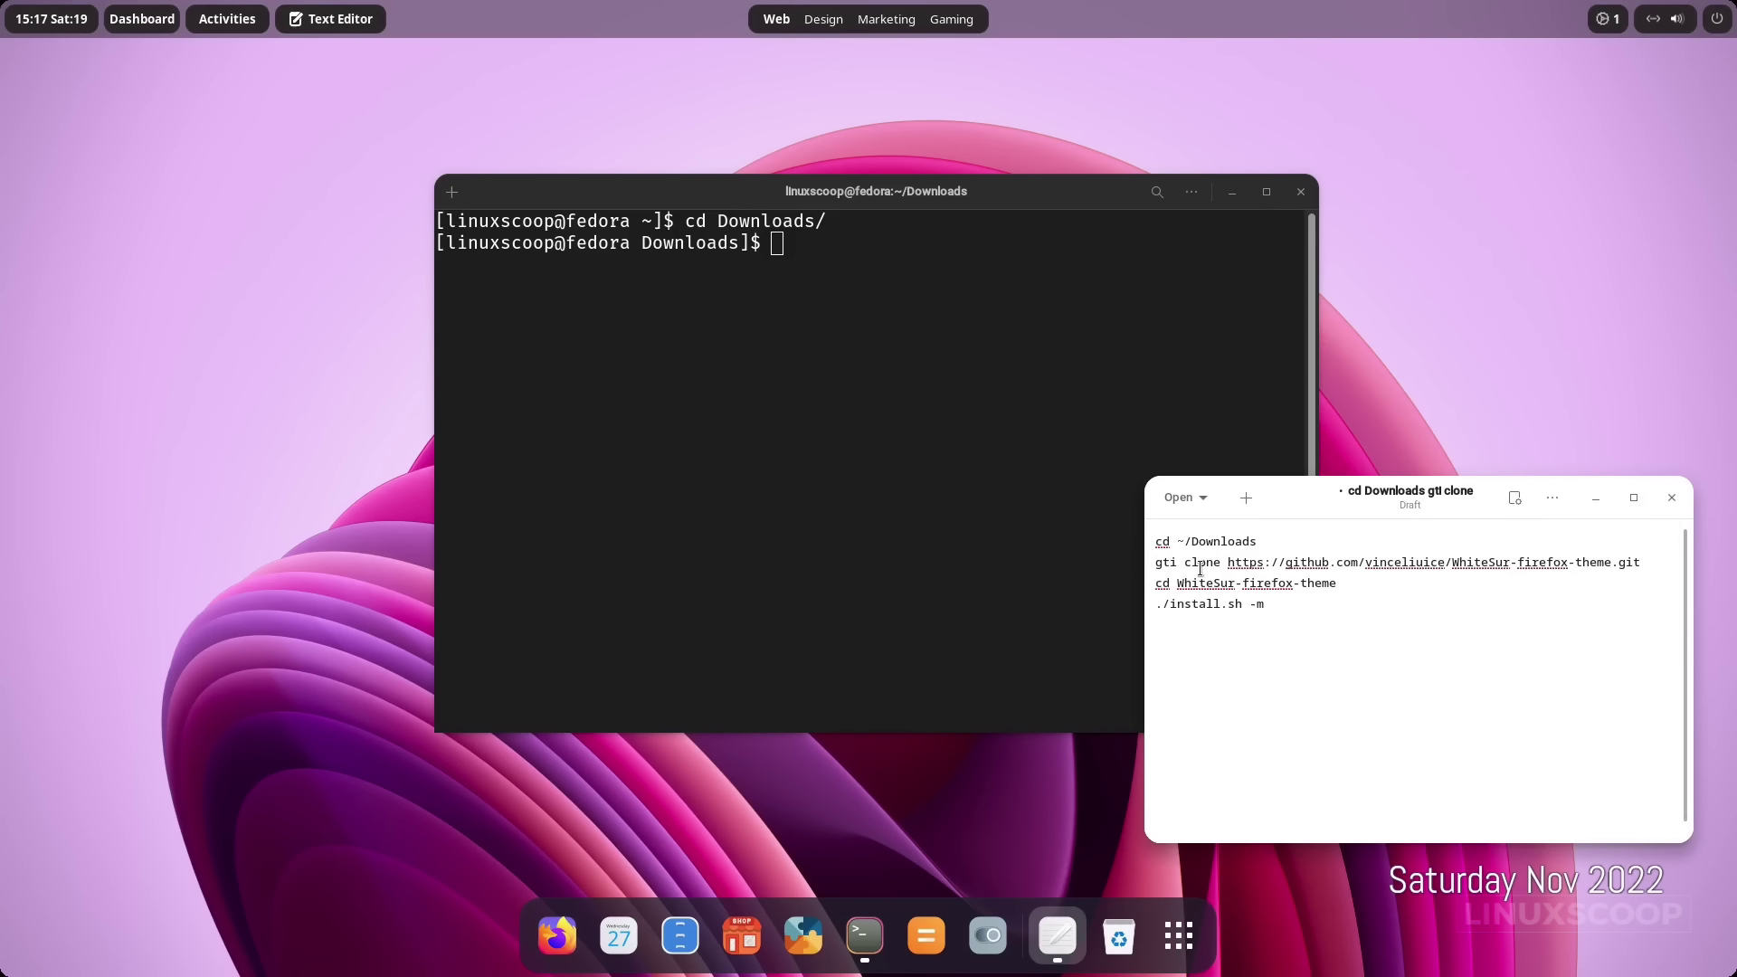
type("t")
left_click_drag(1155, 563, 1640, 566)
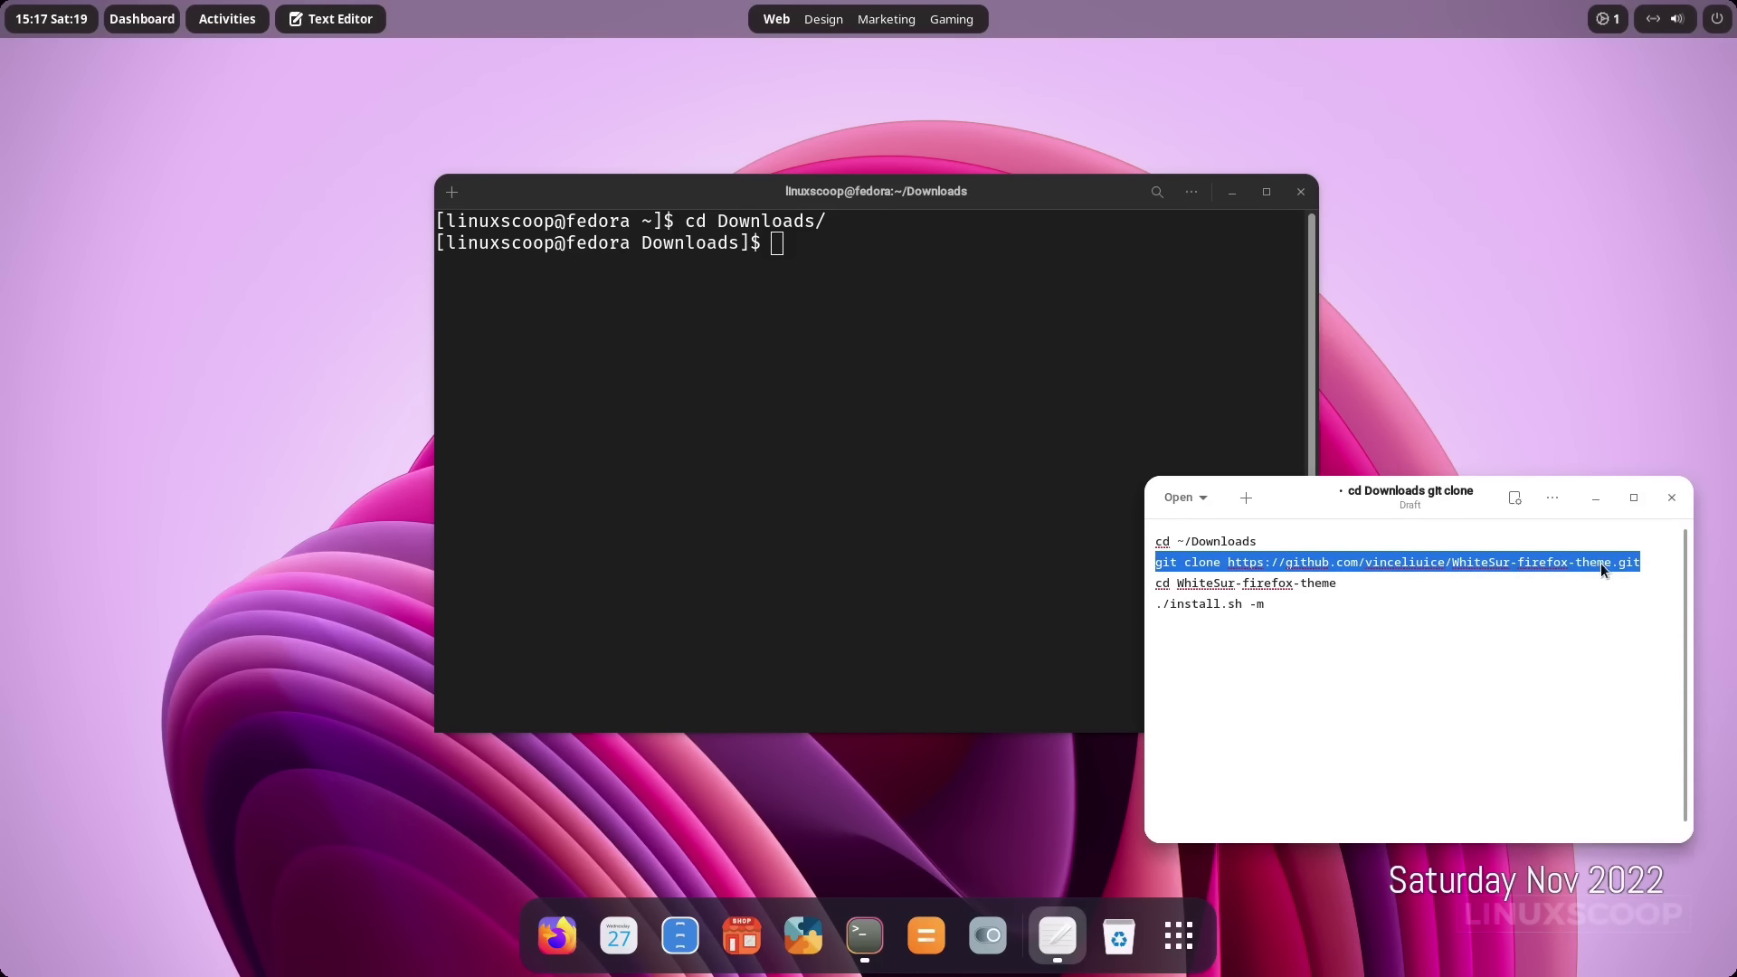
right_click(1602, 568)
left_click(1598, 607)
left_click(946, 349)
right_click(948, 351)
left_click(998, 412)
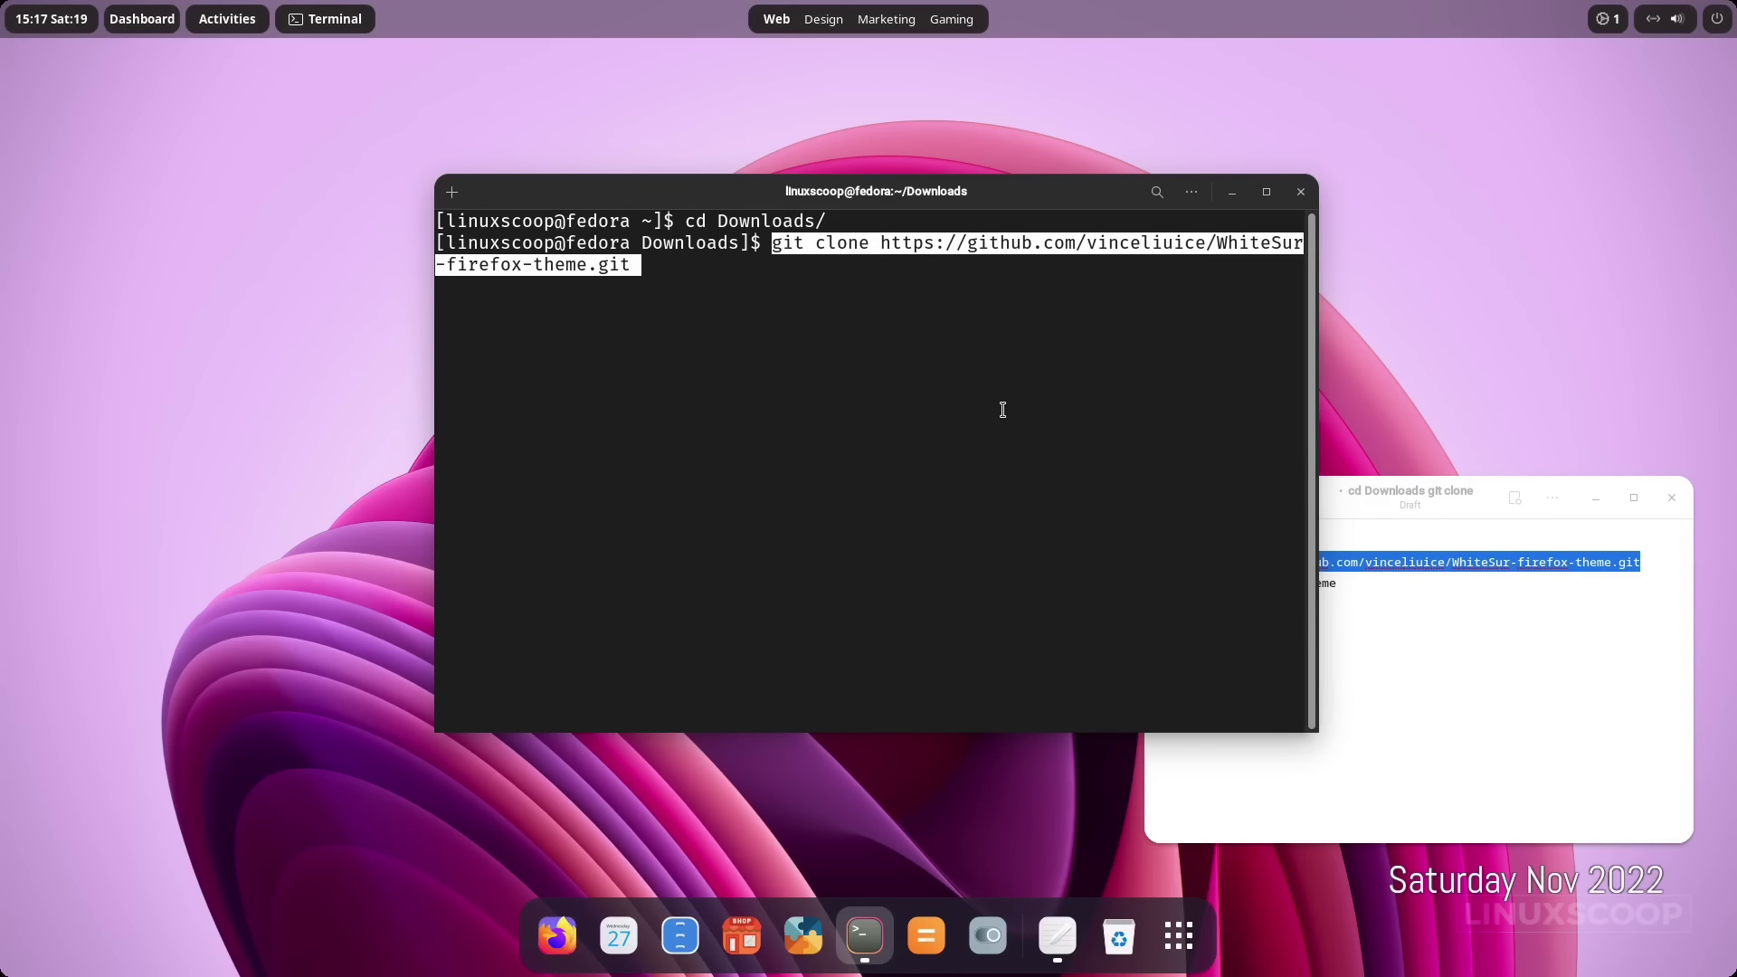
key("Return")
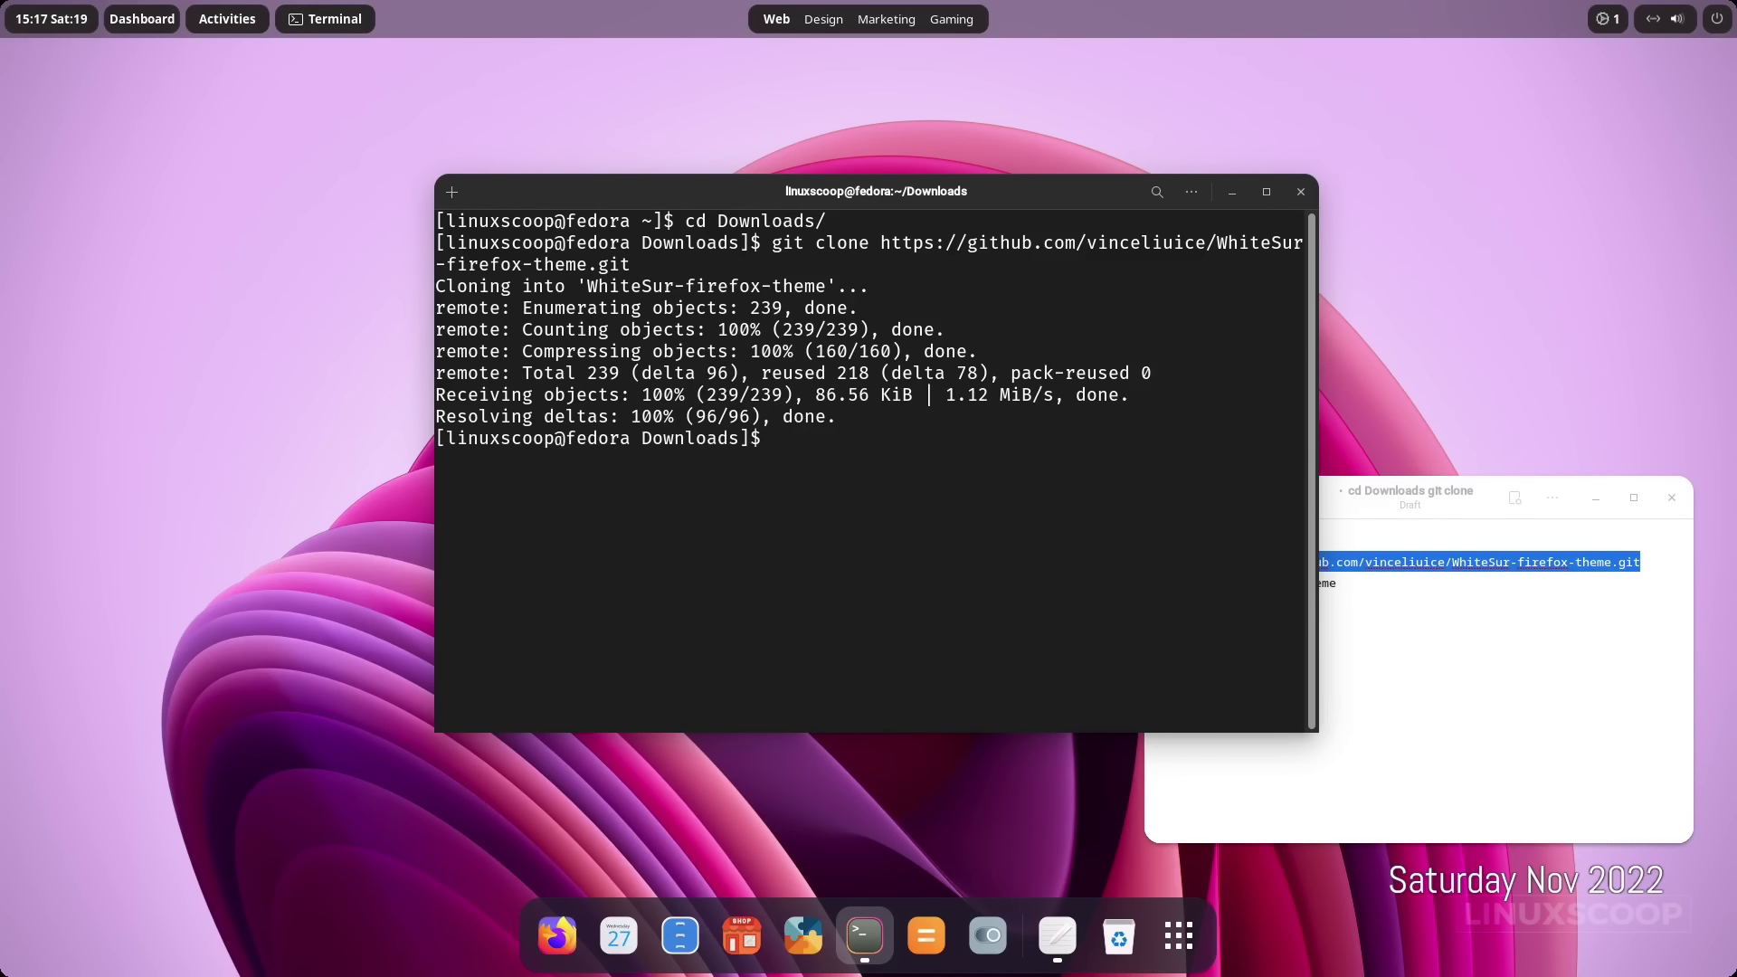
List the contents of Downloads and change into the WhiteSur-firefox-theme folder.
type("ls")
key("Return")
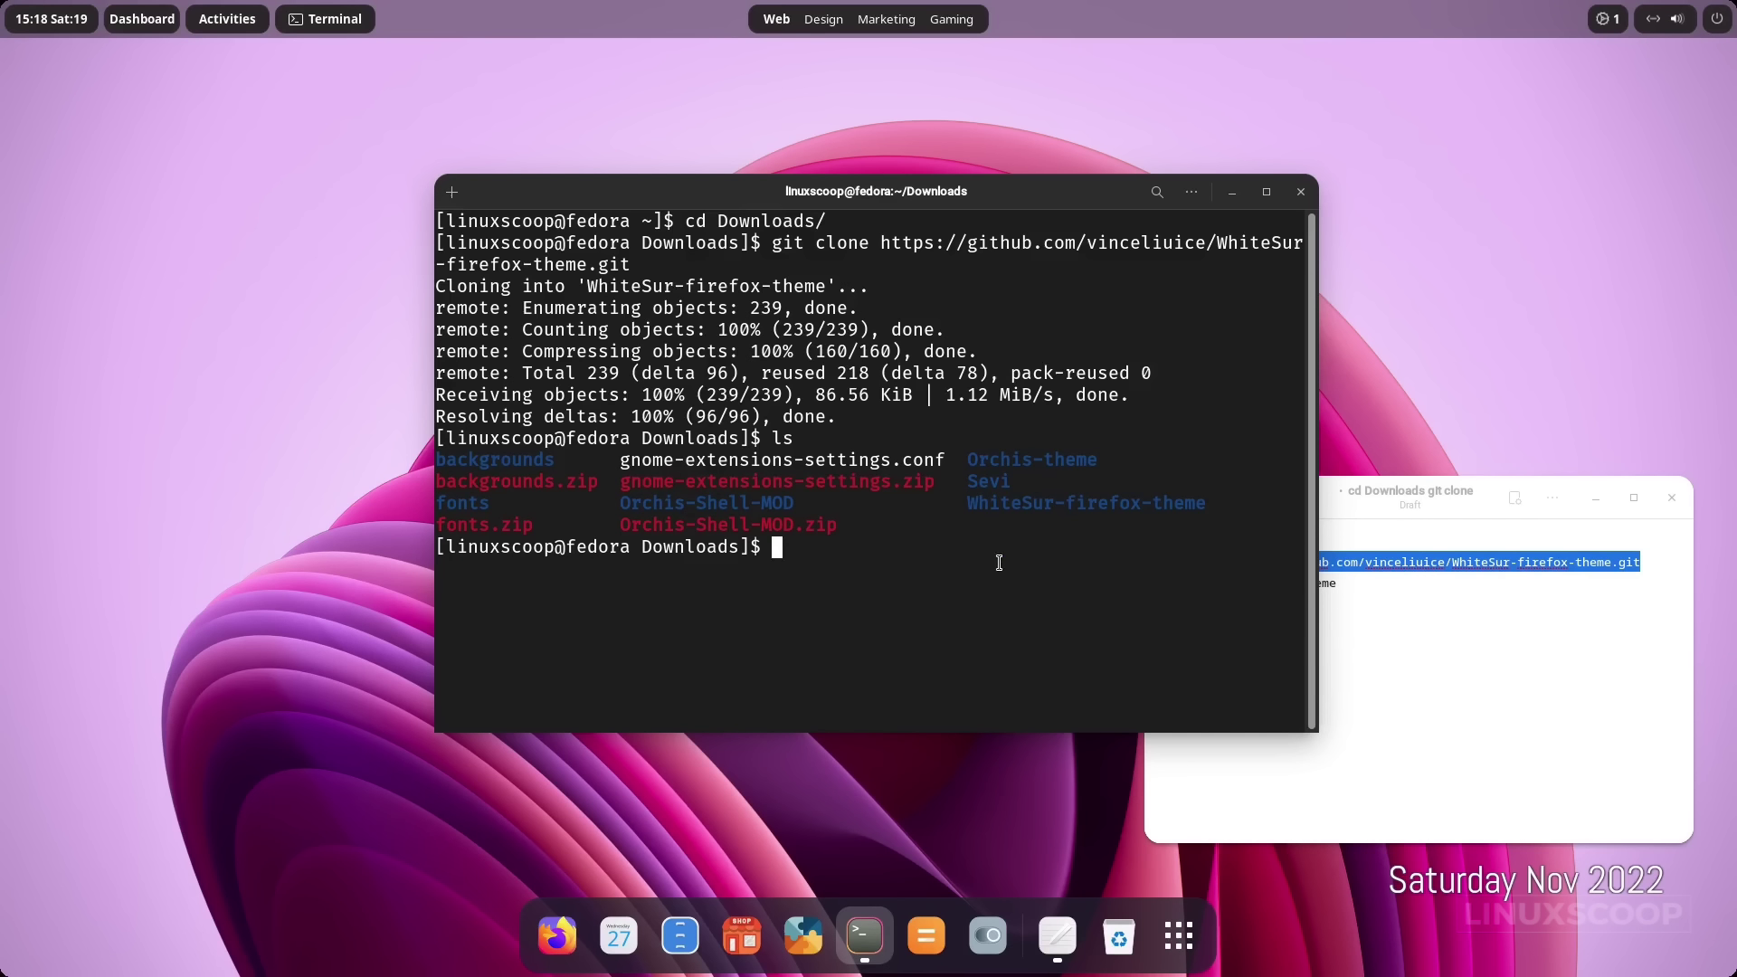
type("cd W")
key("Tab")
key("Return")
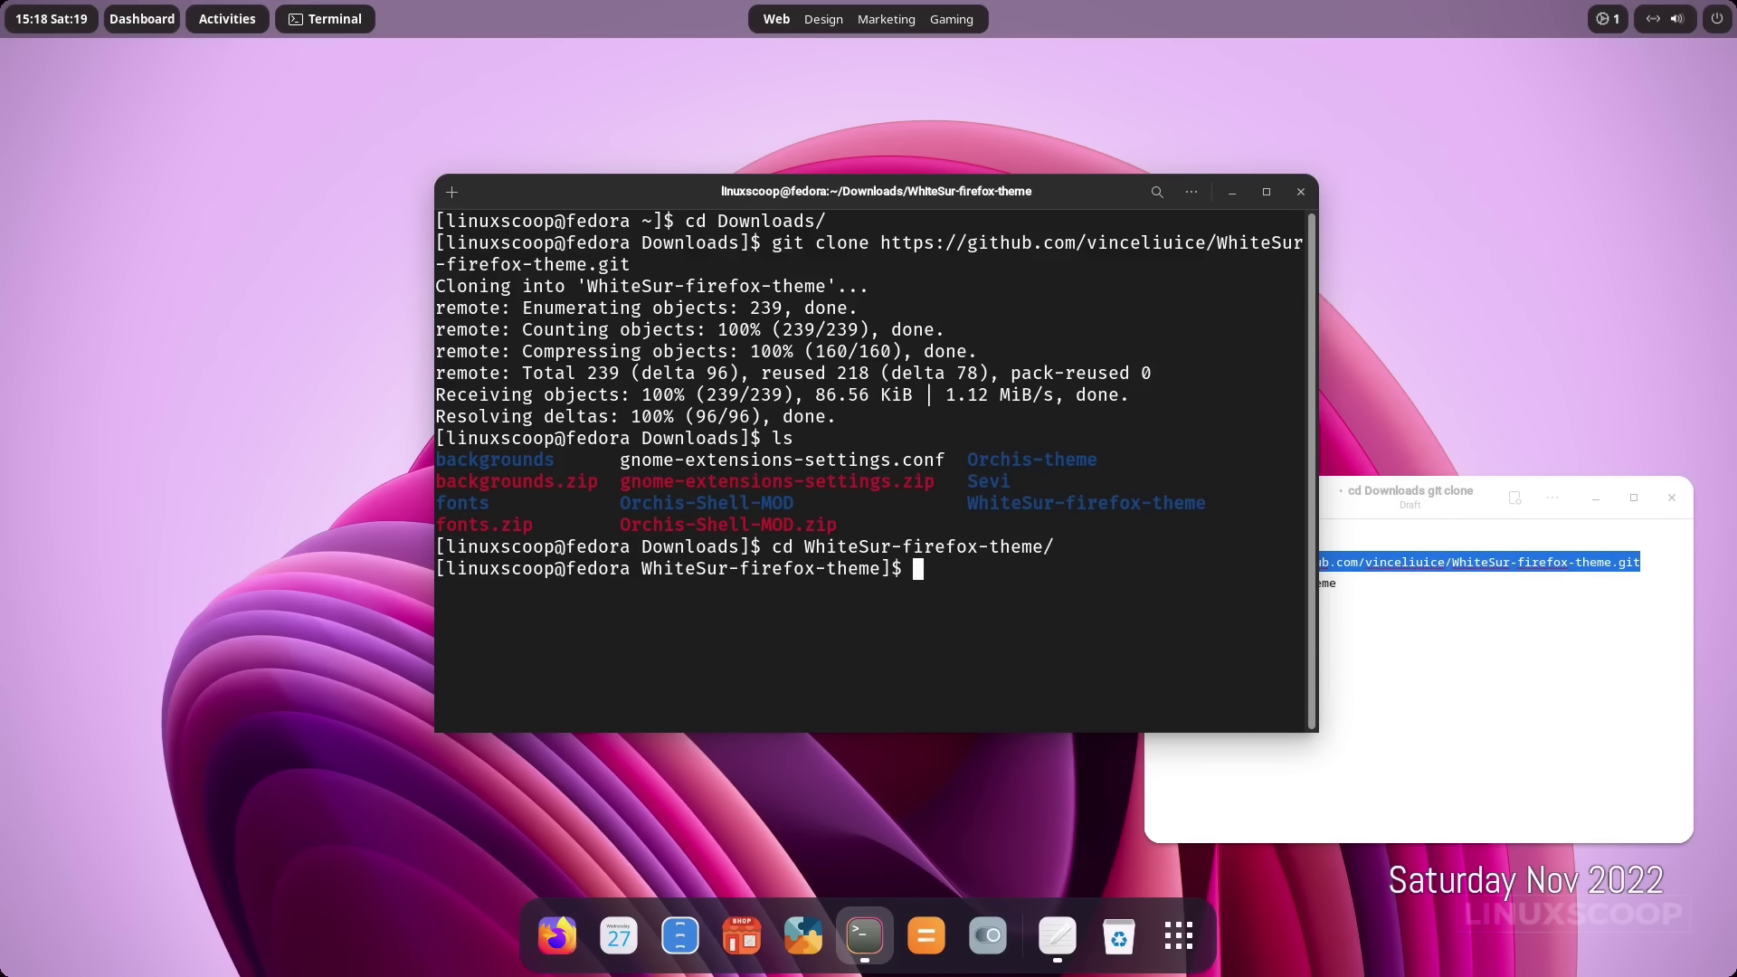
List the theme folder's files, consult the draft's install command and run ./install.sh -m in the terminal.
type("ls")
key("Return")
left_click(1331, 658)
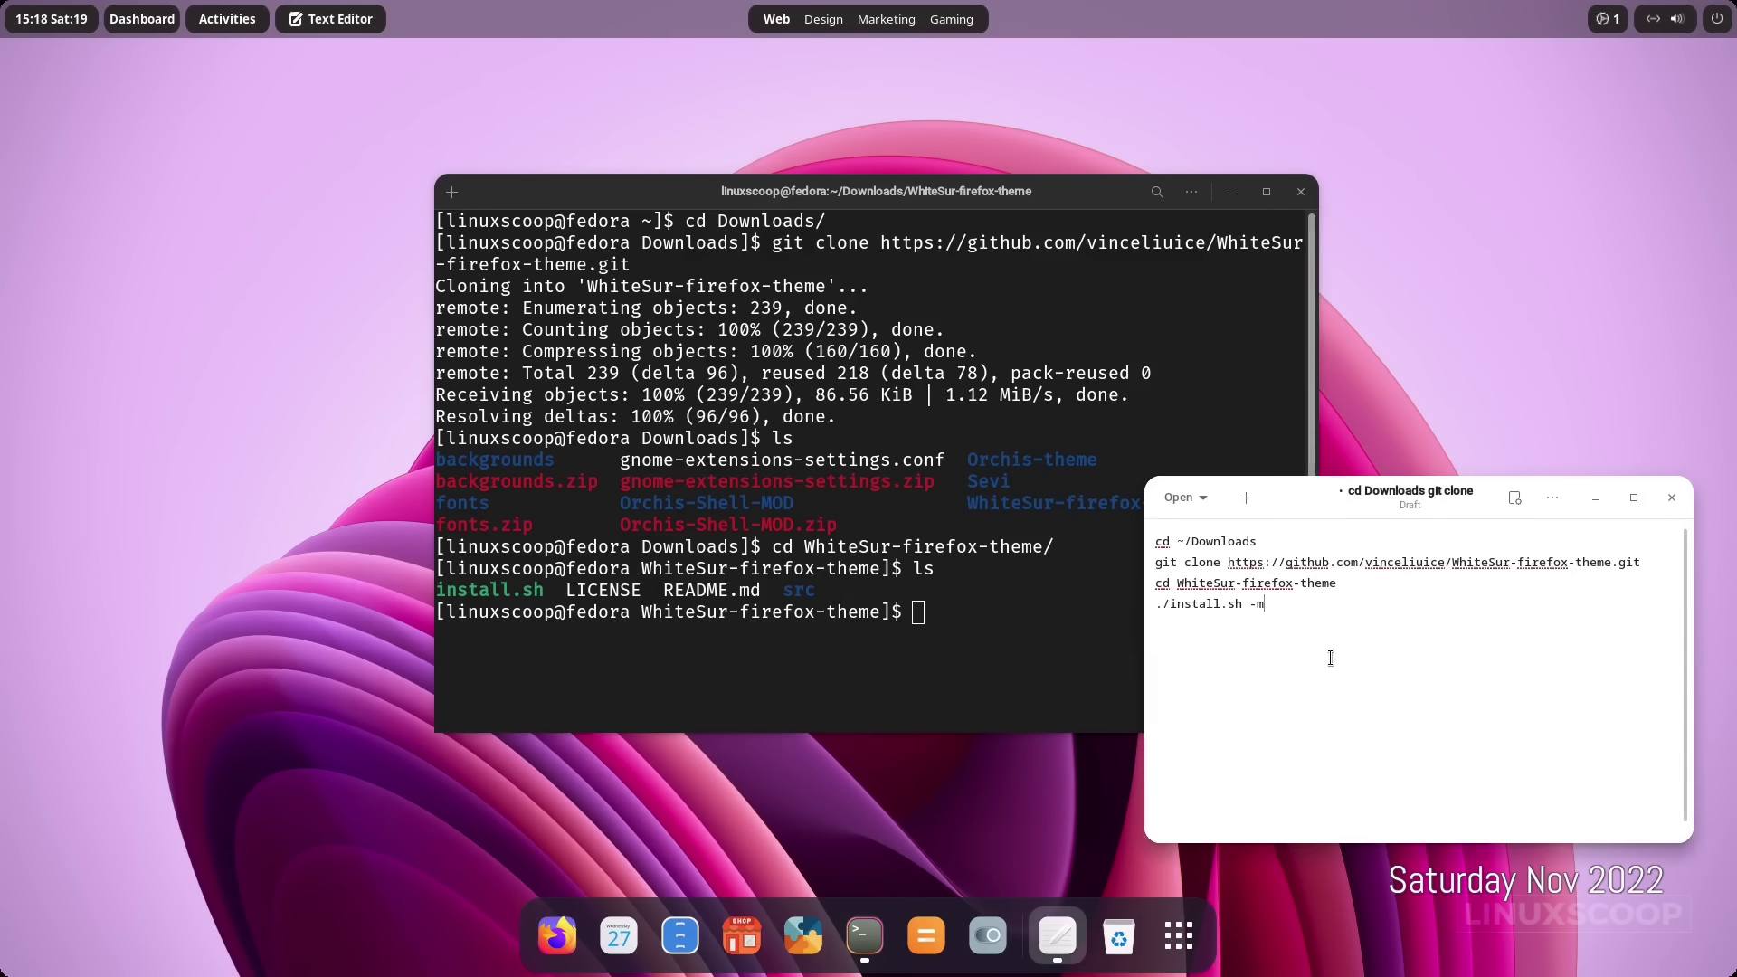
left_click(717, 644)
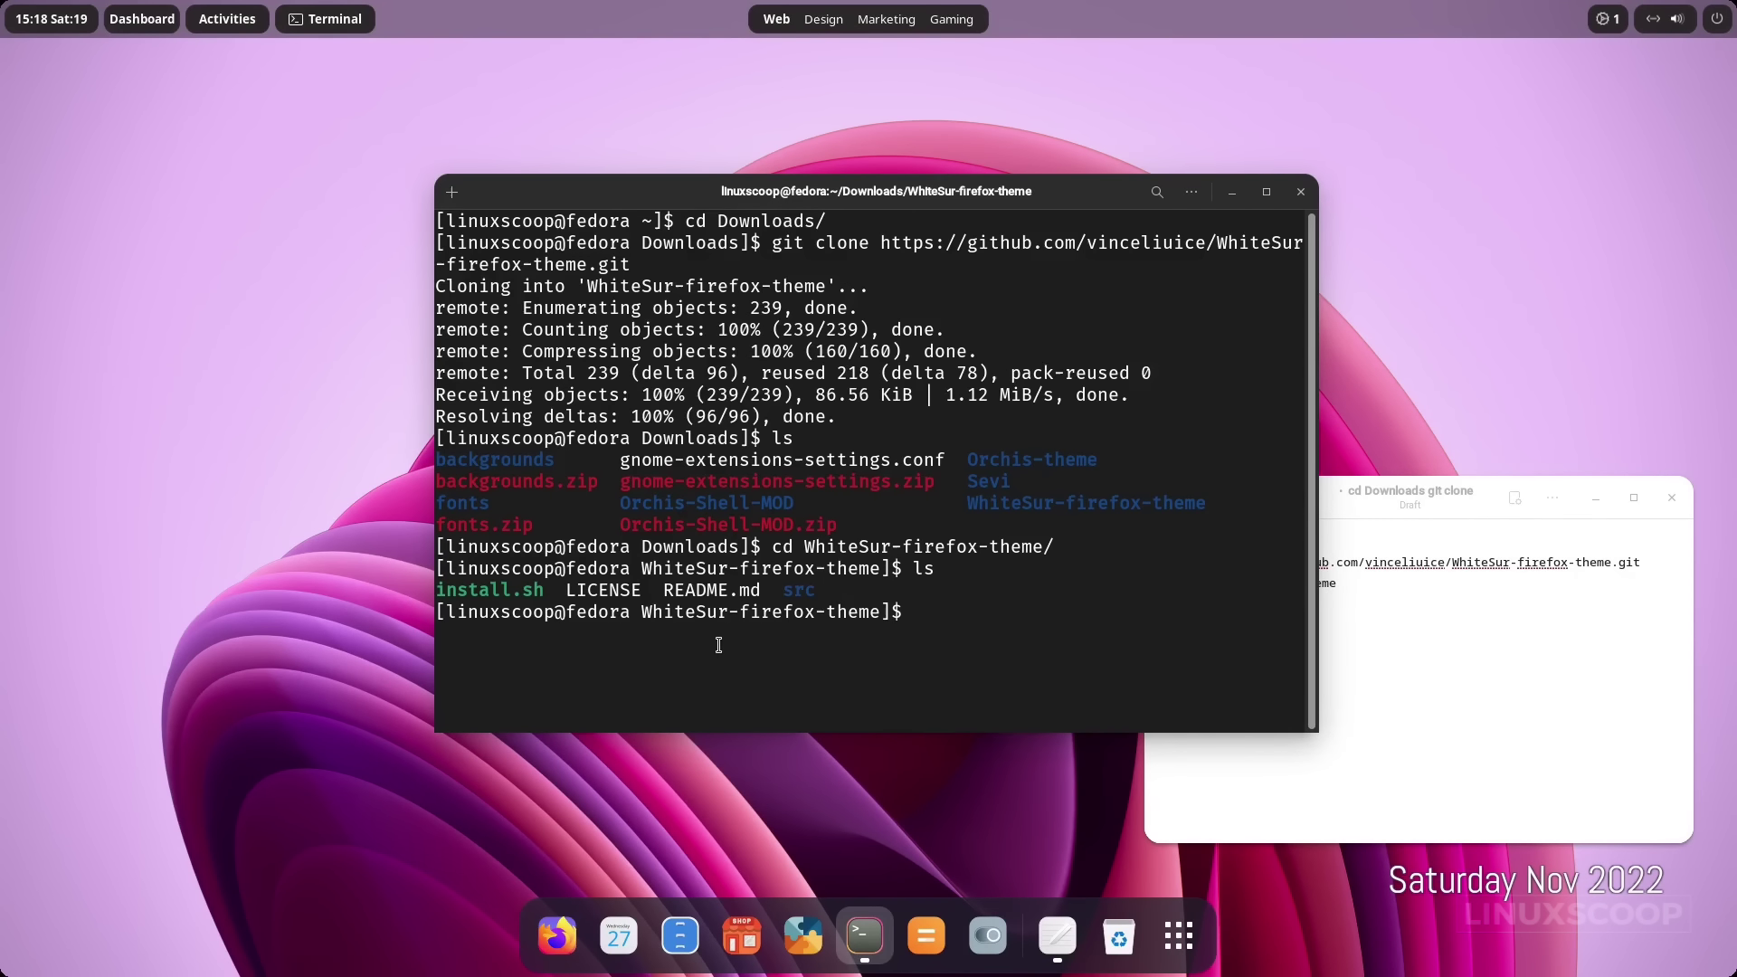
type("./in")
key("Tab")
type("-m")
key("Return")
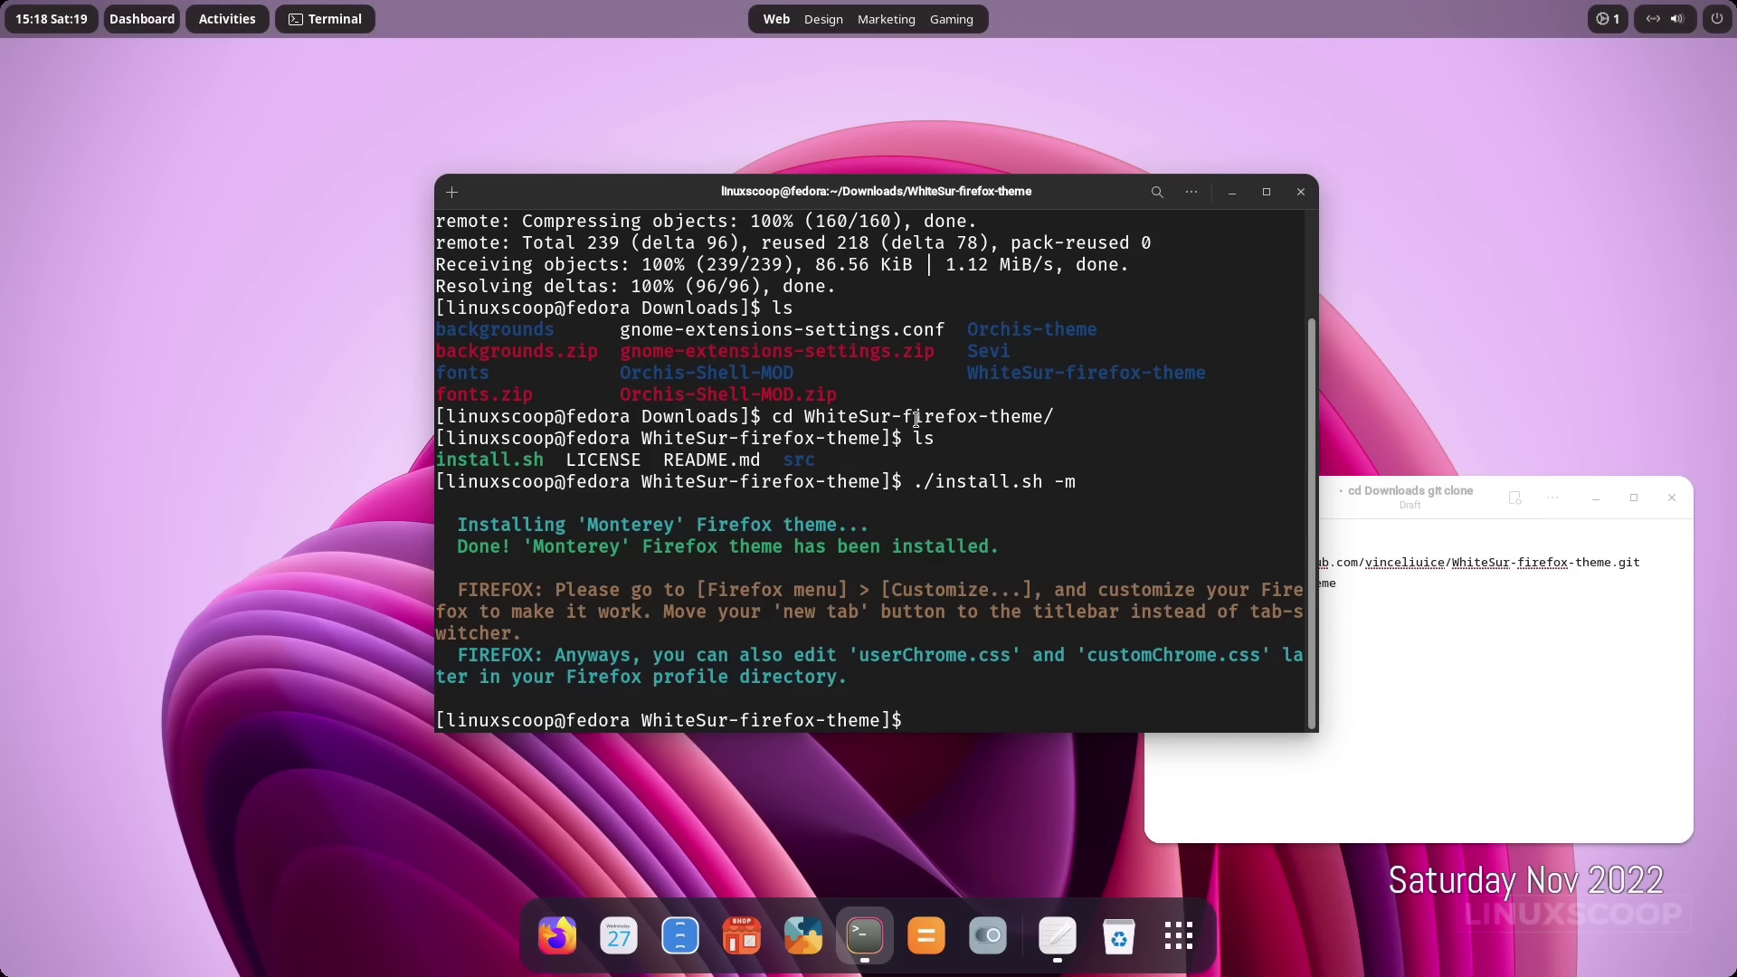
Minimize the terminal and Text Editor windows, launch Firefox and open its Settings page in a new tab.
left_click(1232, 192)
left_click(1596, 498)
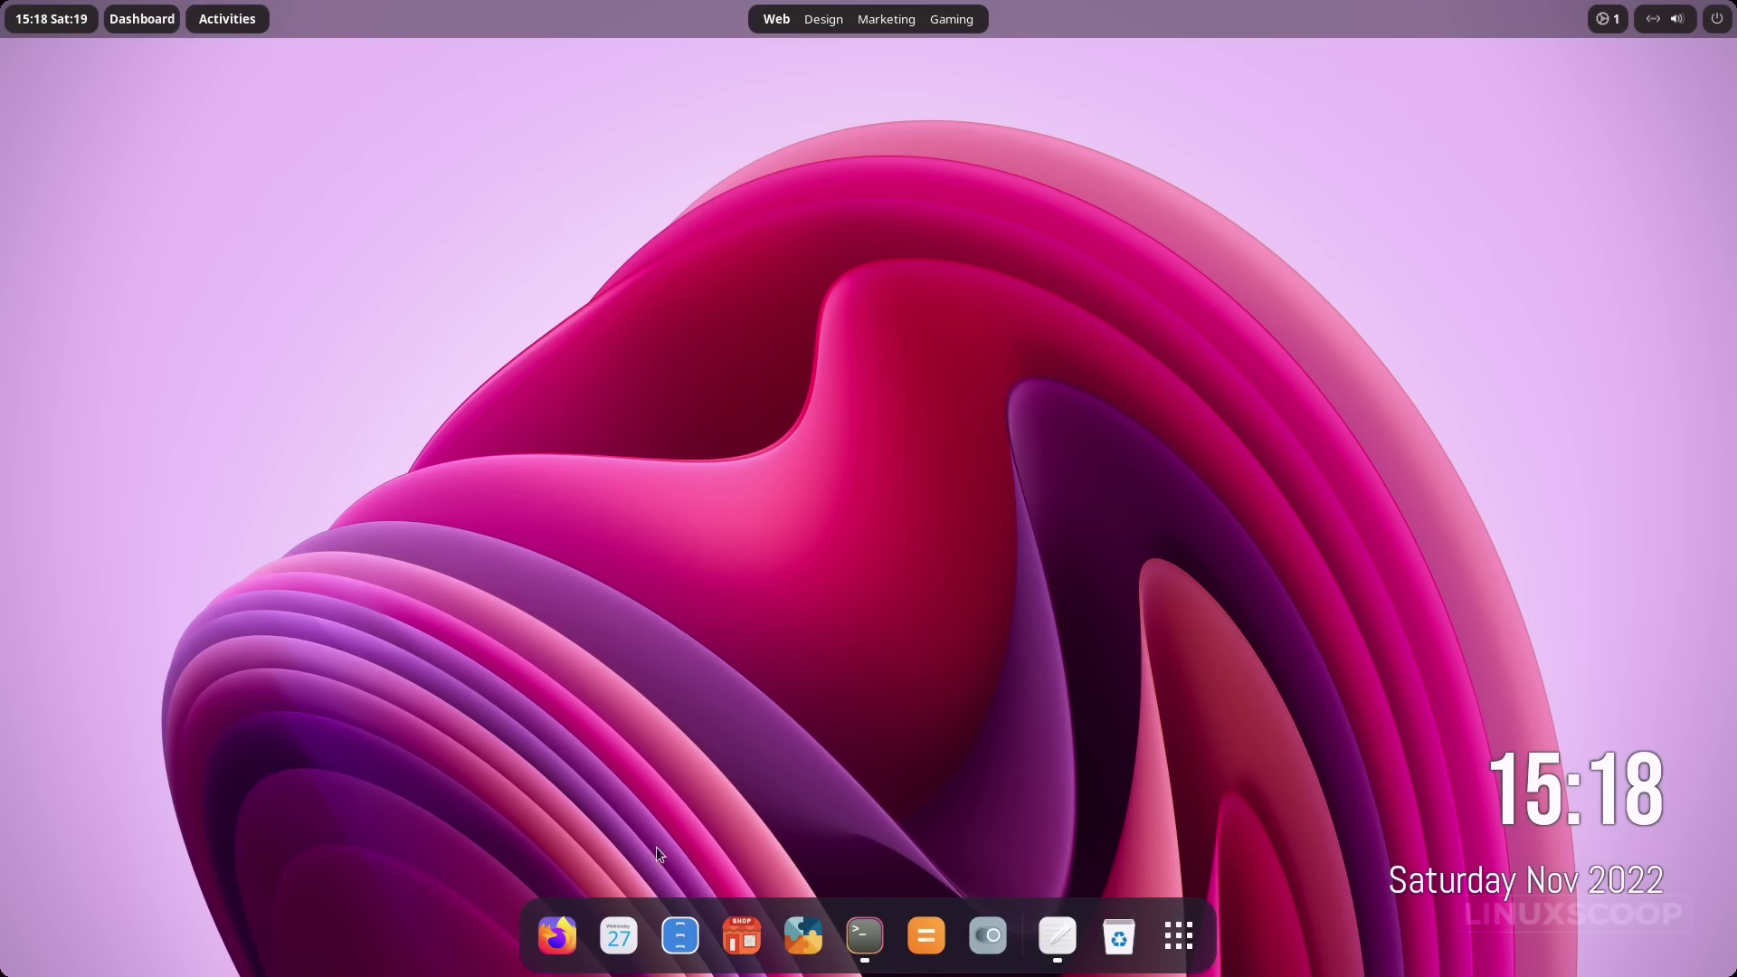
left_click(556, 935)
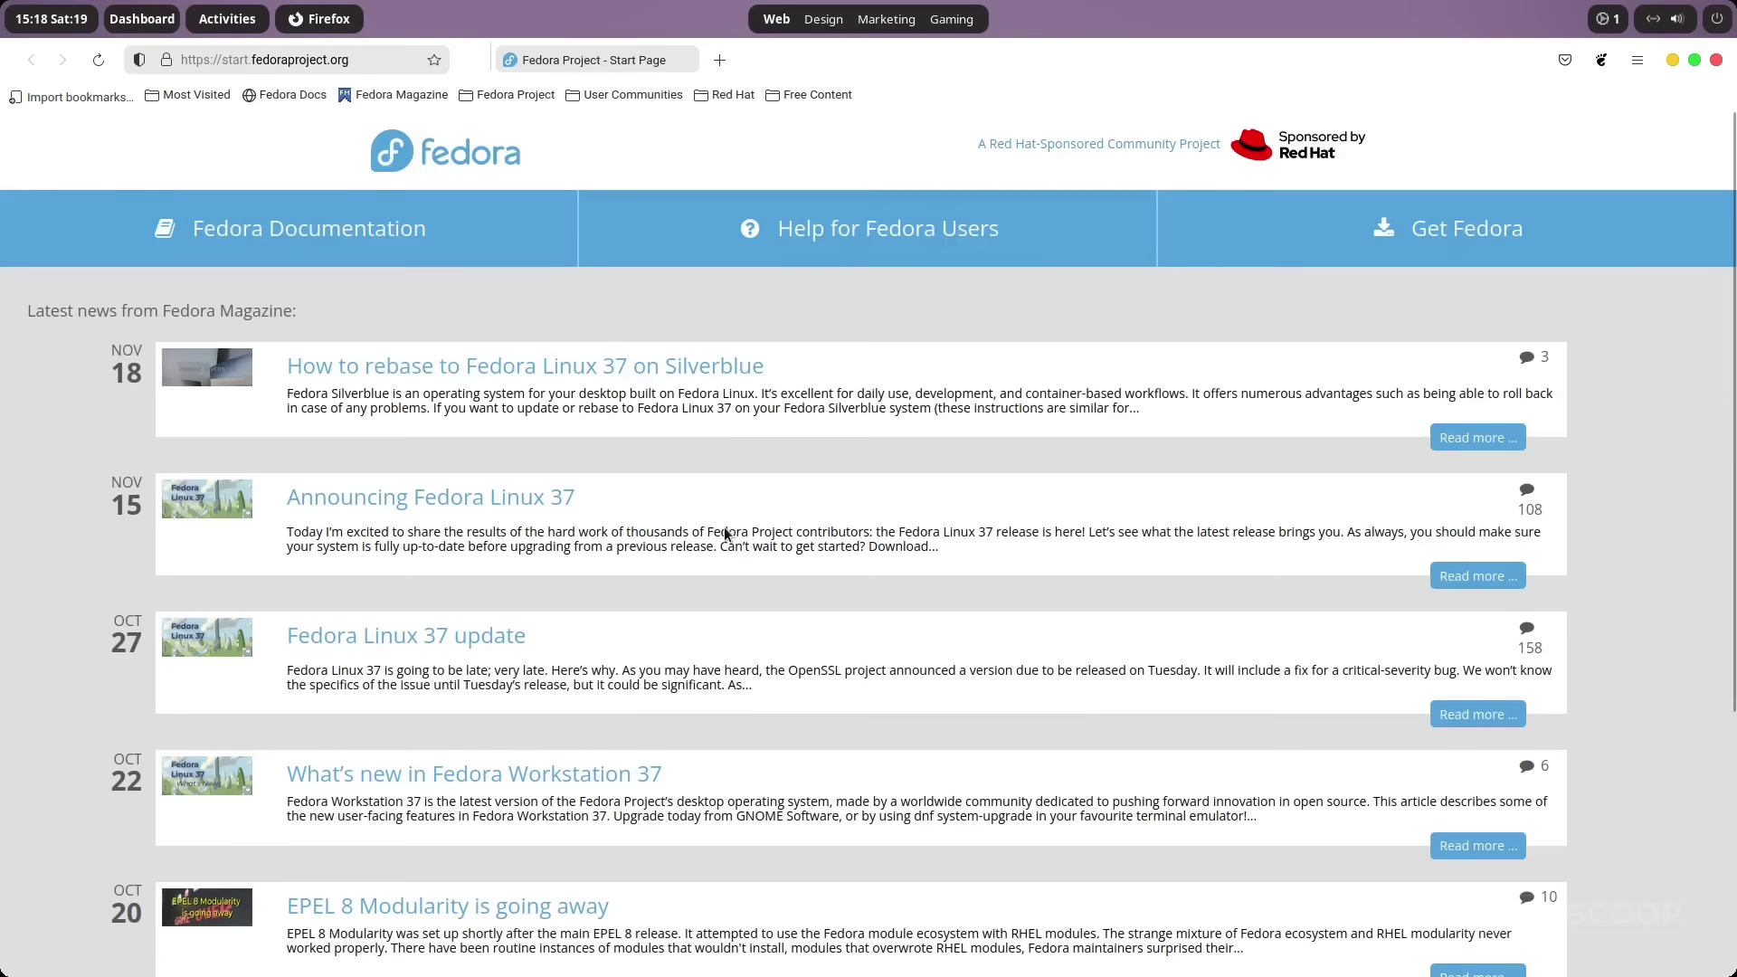
left_click(720, 62)
left_click(1639, 62)
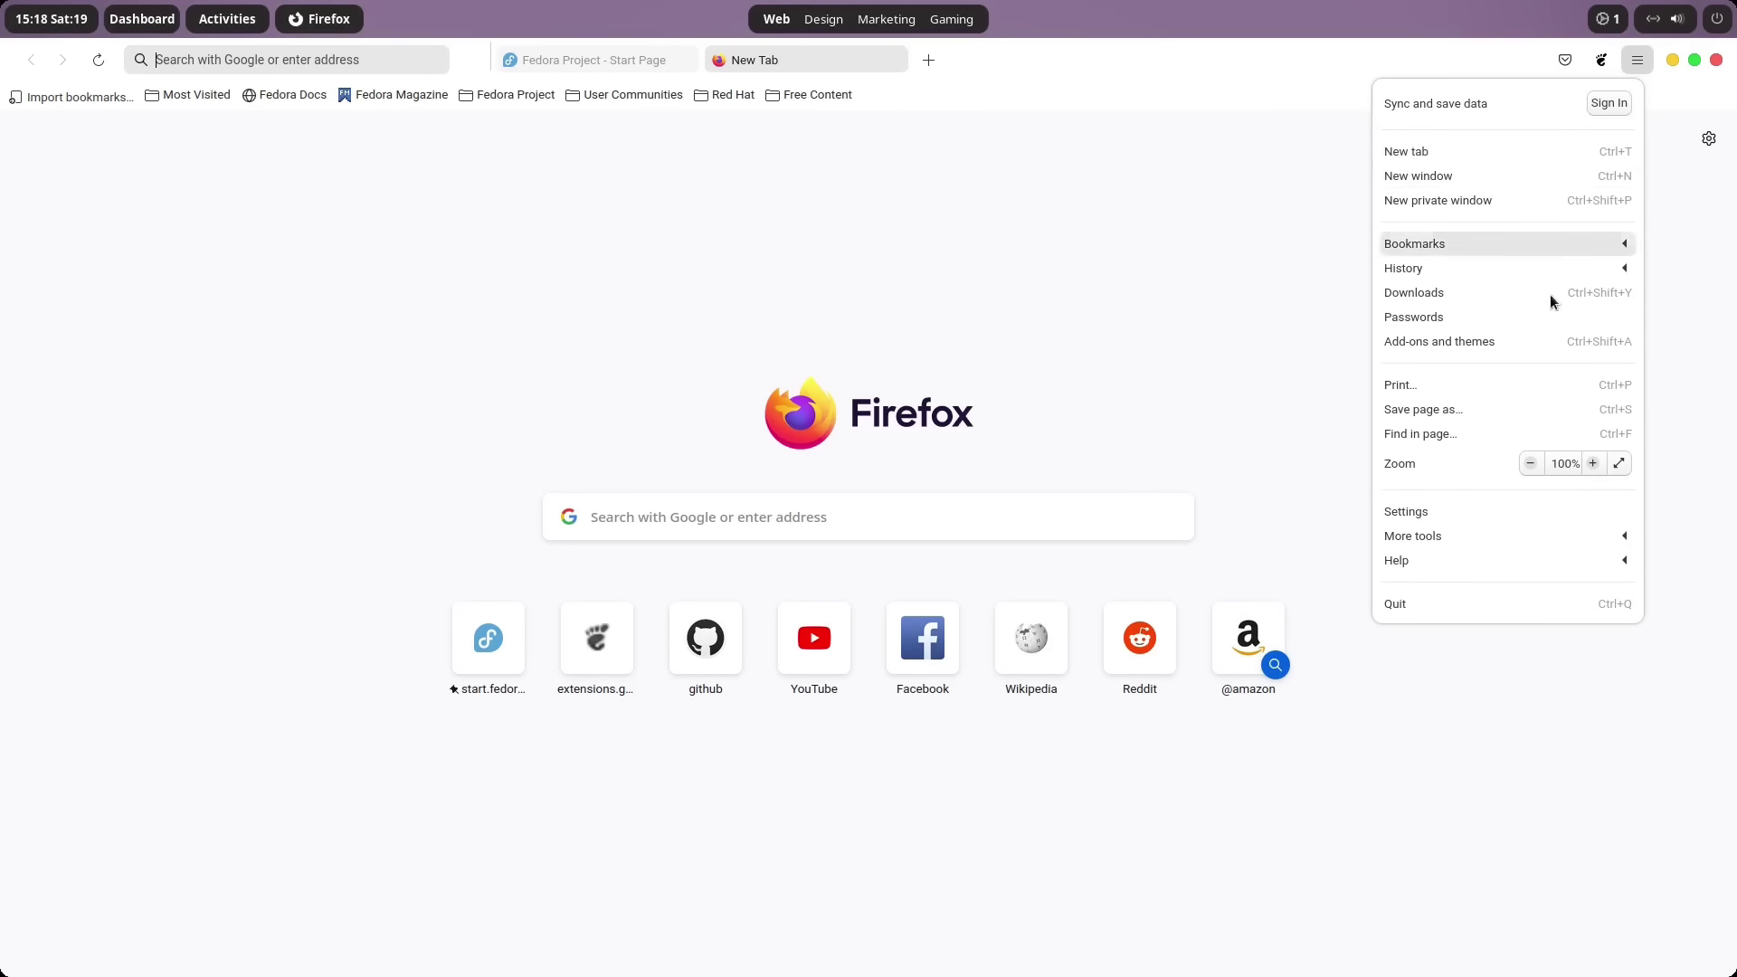
left_click(1468, 508)
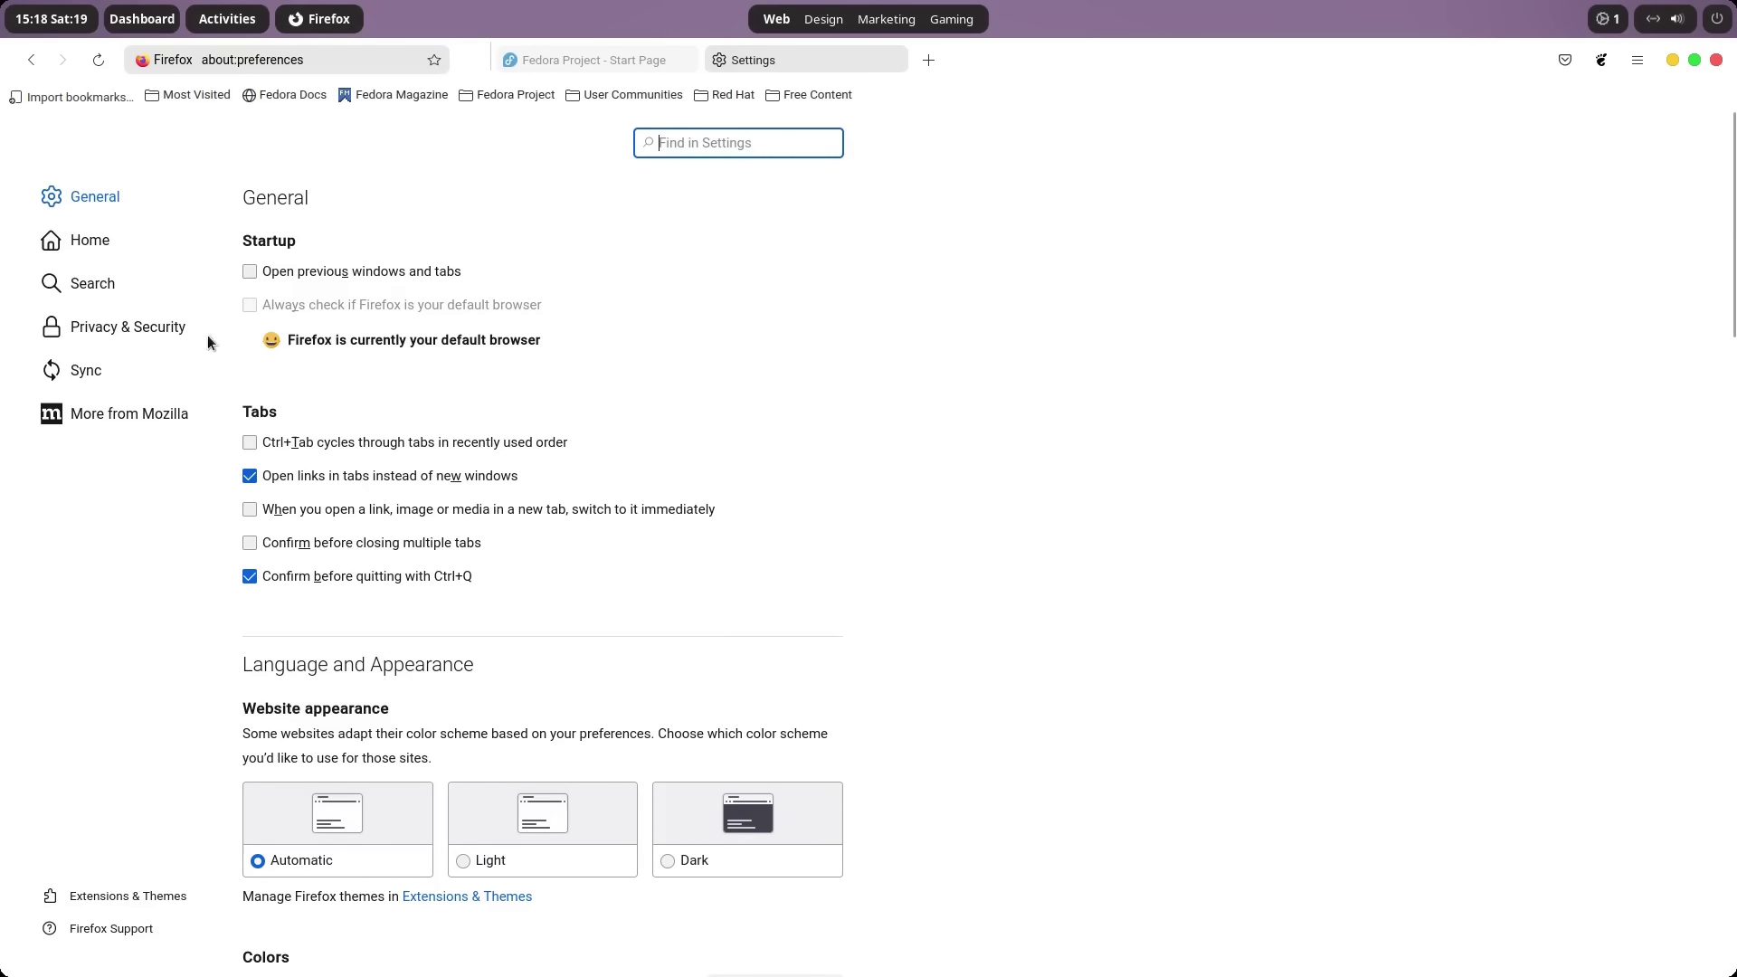
In the Home settings, set the homepage and new windows to Firefox Home (Default).
left_click(83, 243)
left_click(558, 323)
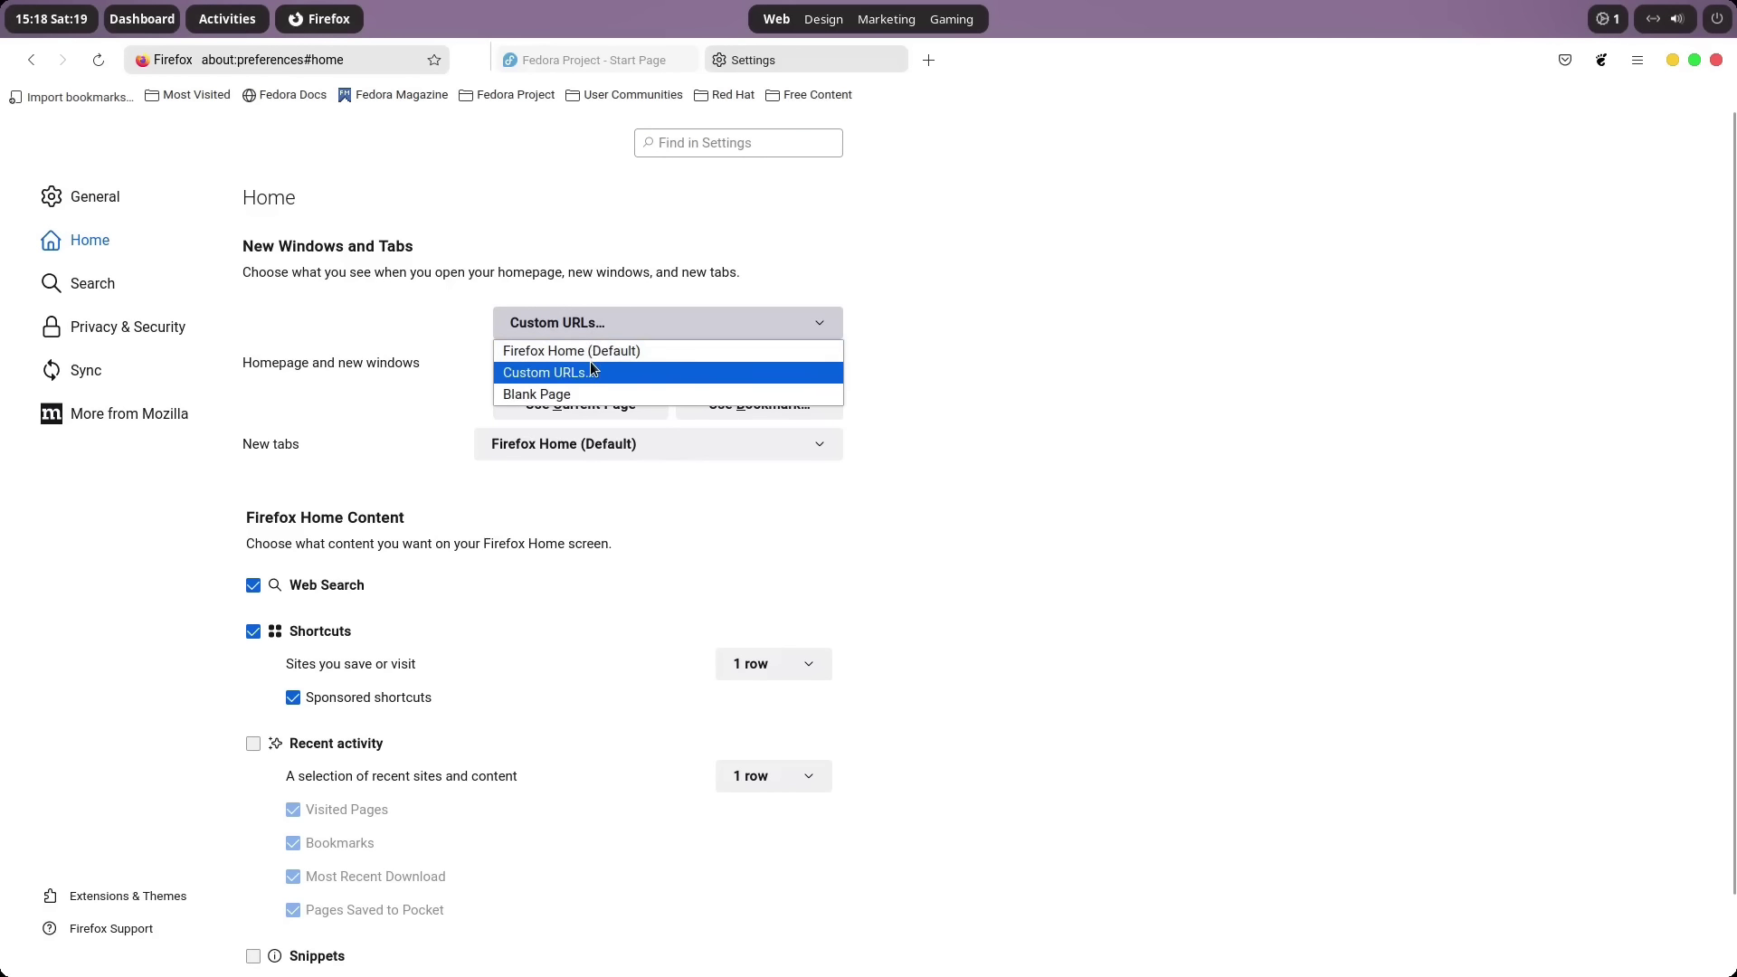
left_click(595, 358)
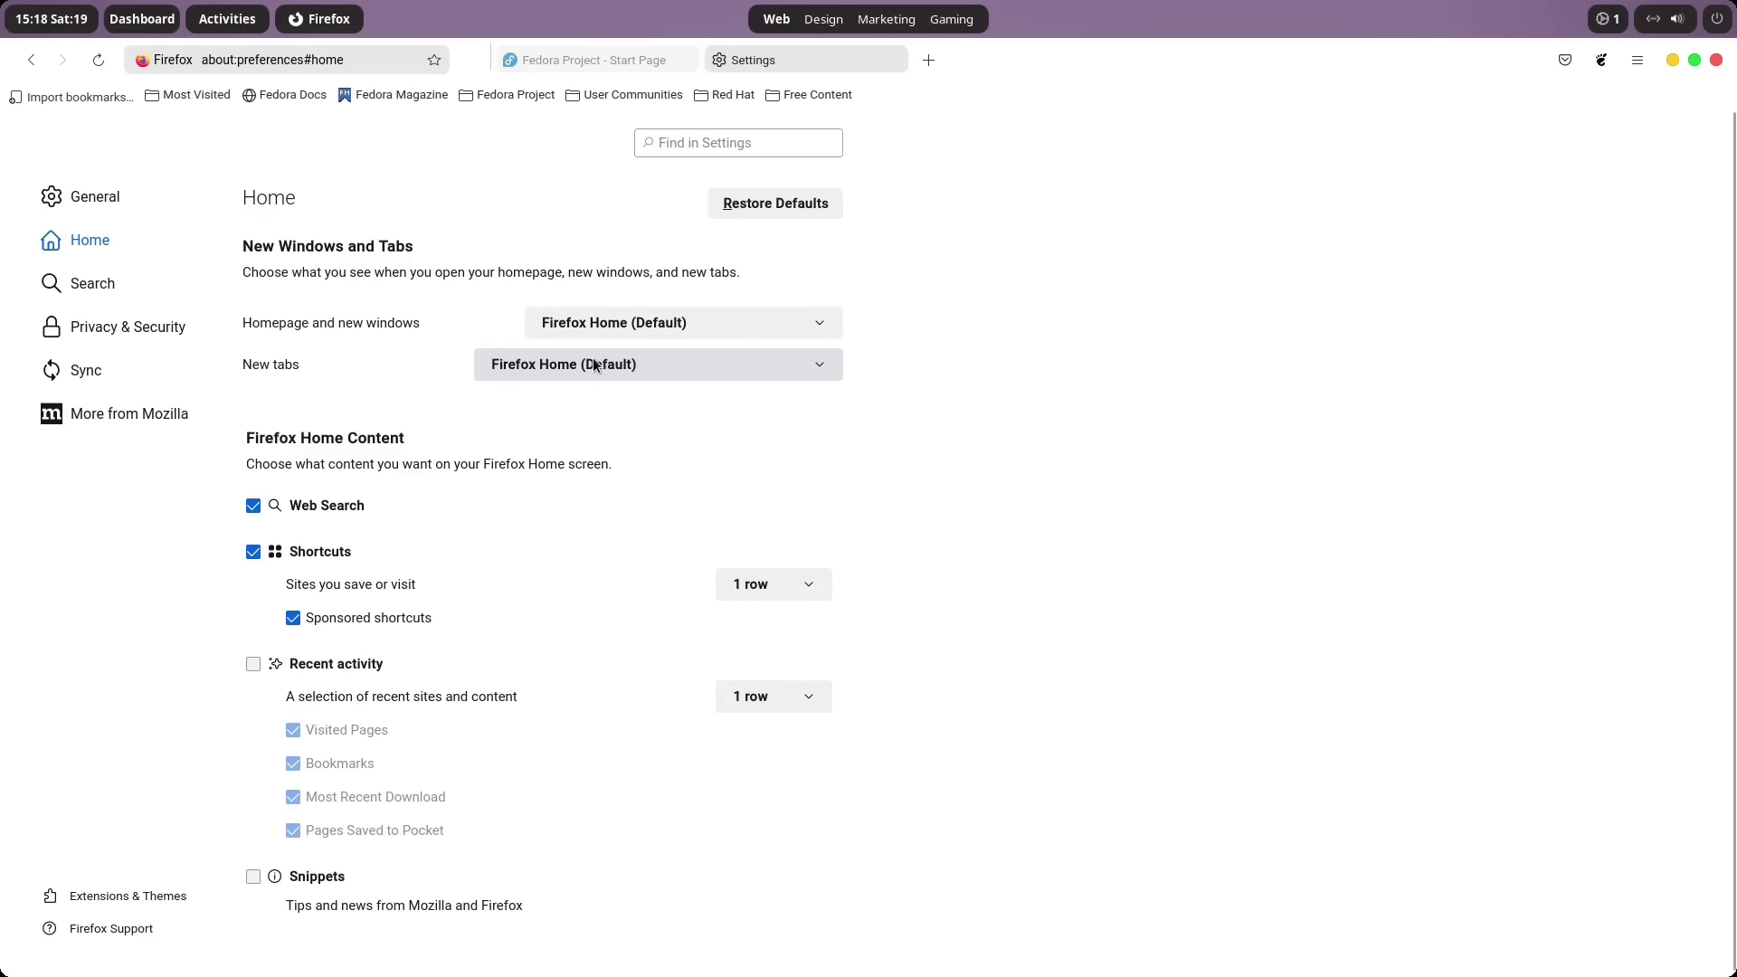
Open a new tab and close the Fedora Project start page and Settings tabs.
left_click(932, 61)
left_click(693, 61)
left_click(676, 58)
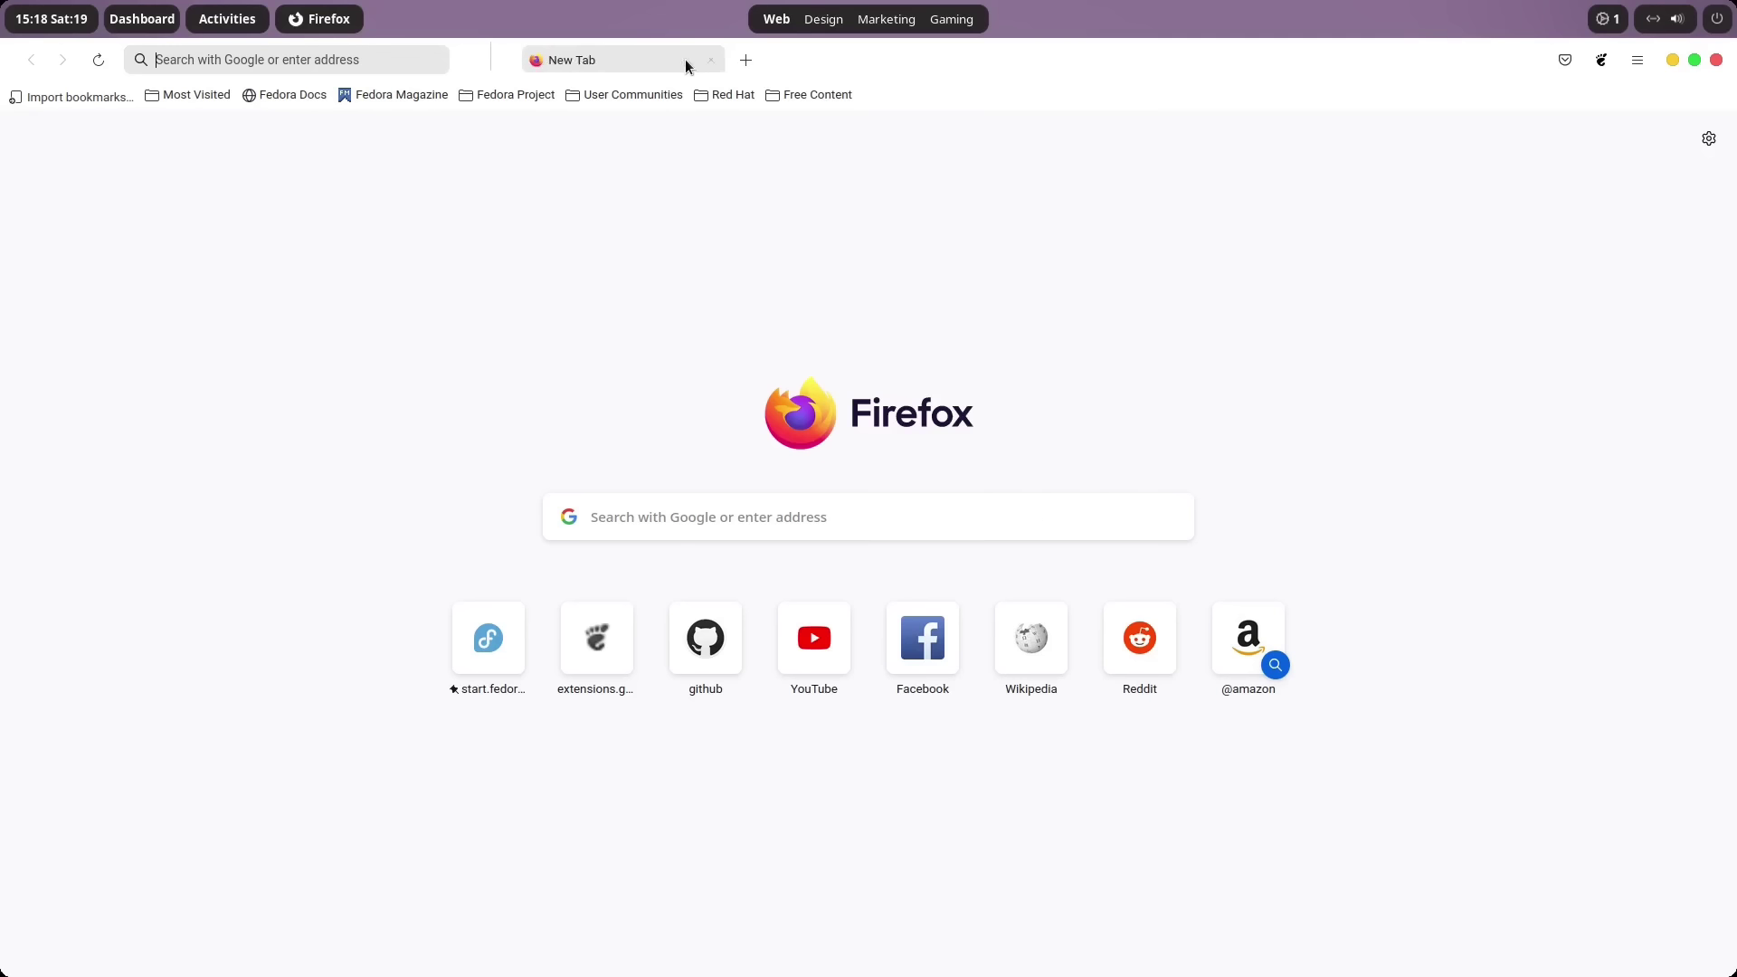
Hide the bookmarks toolbar from the Customize Firefox page and close that page to return to the new tab.
left_click(1636, 60)
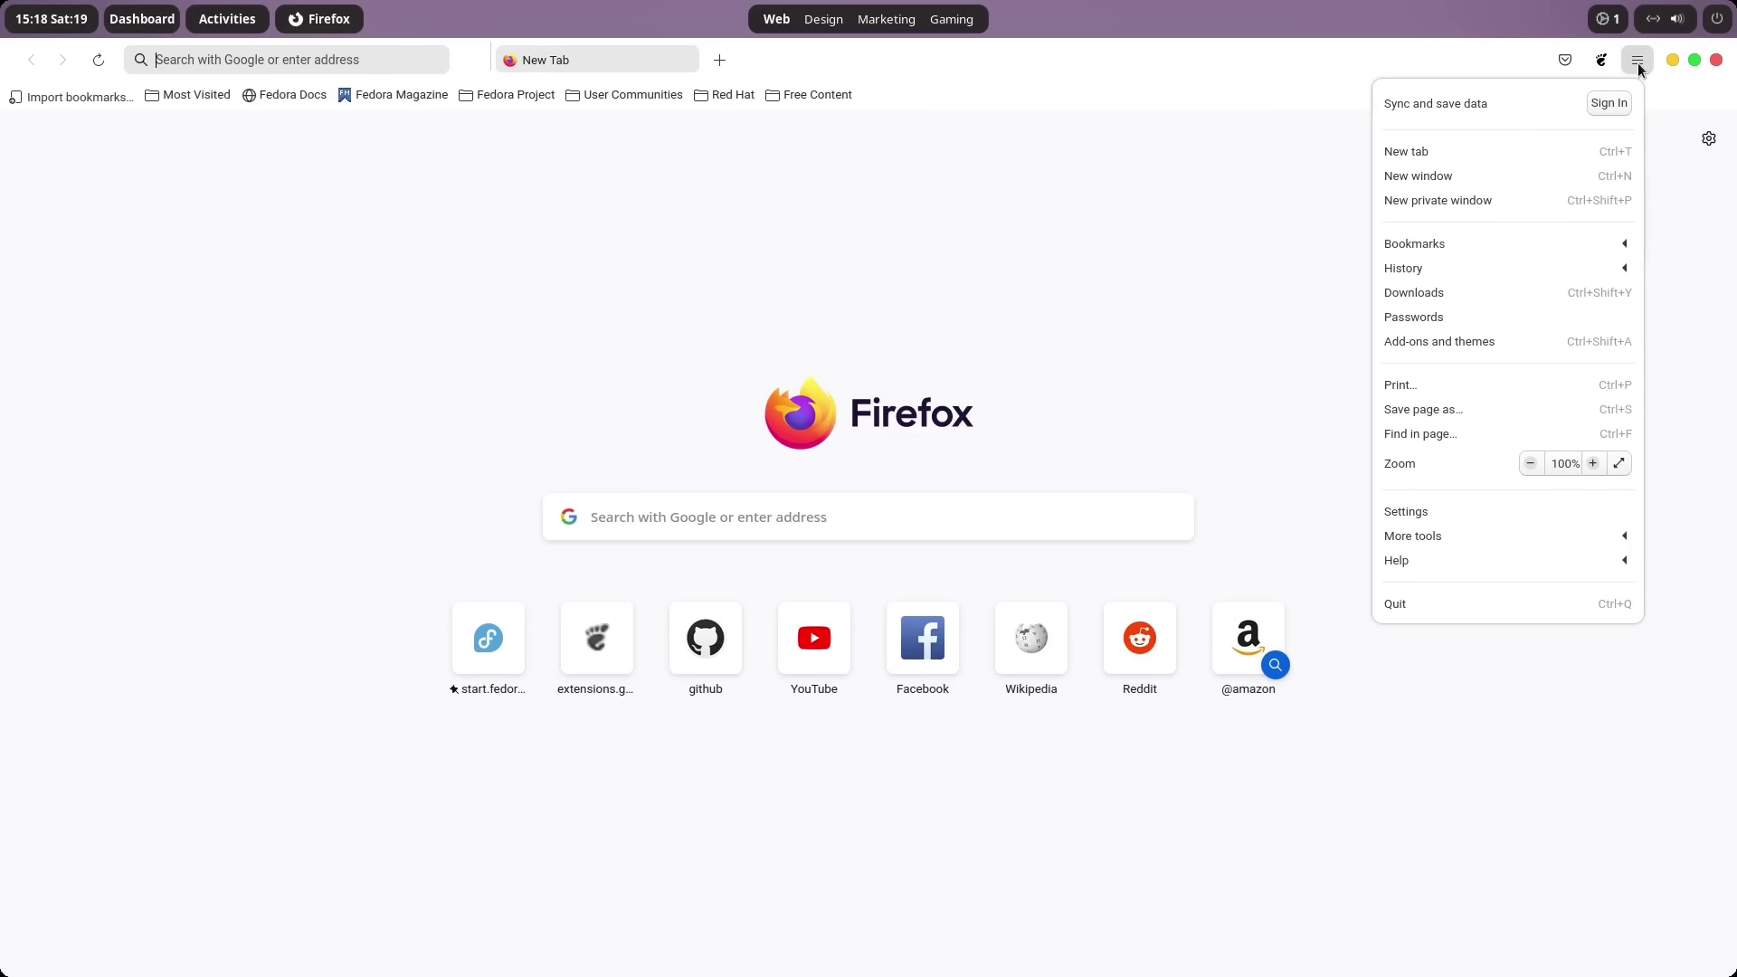
left_click(1506, 539)
left_click(1440, 138)
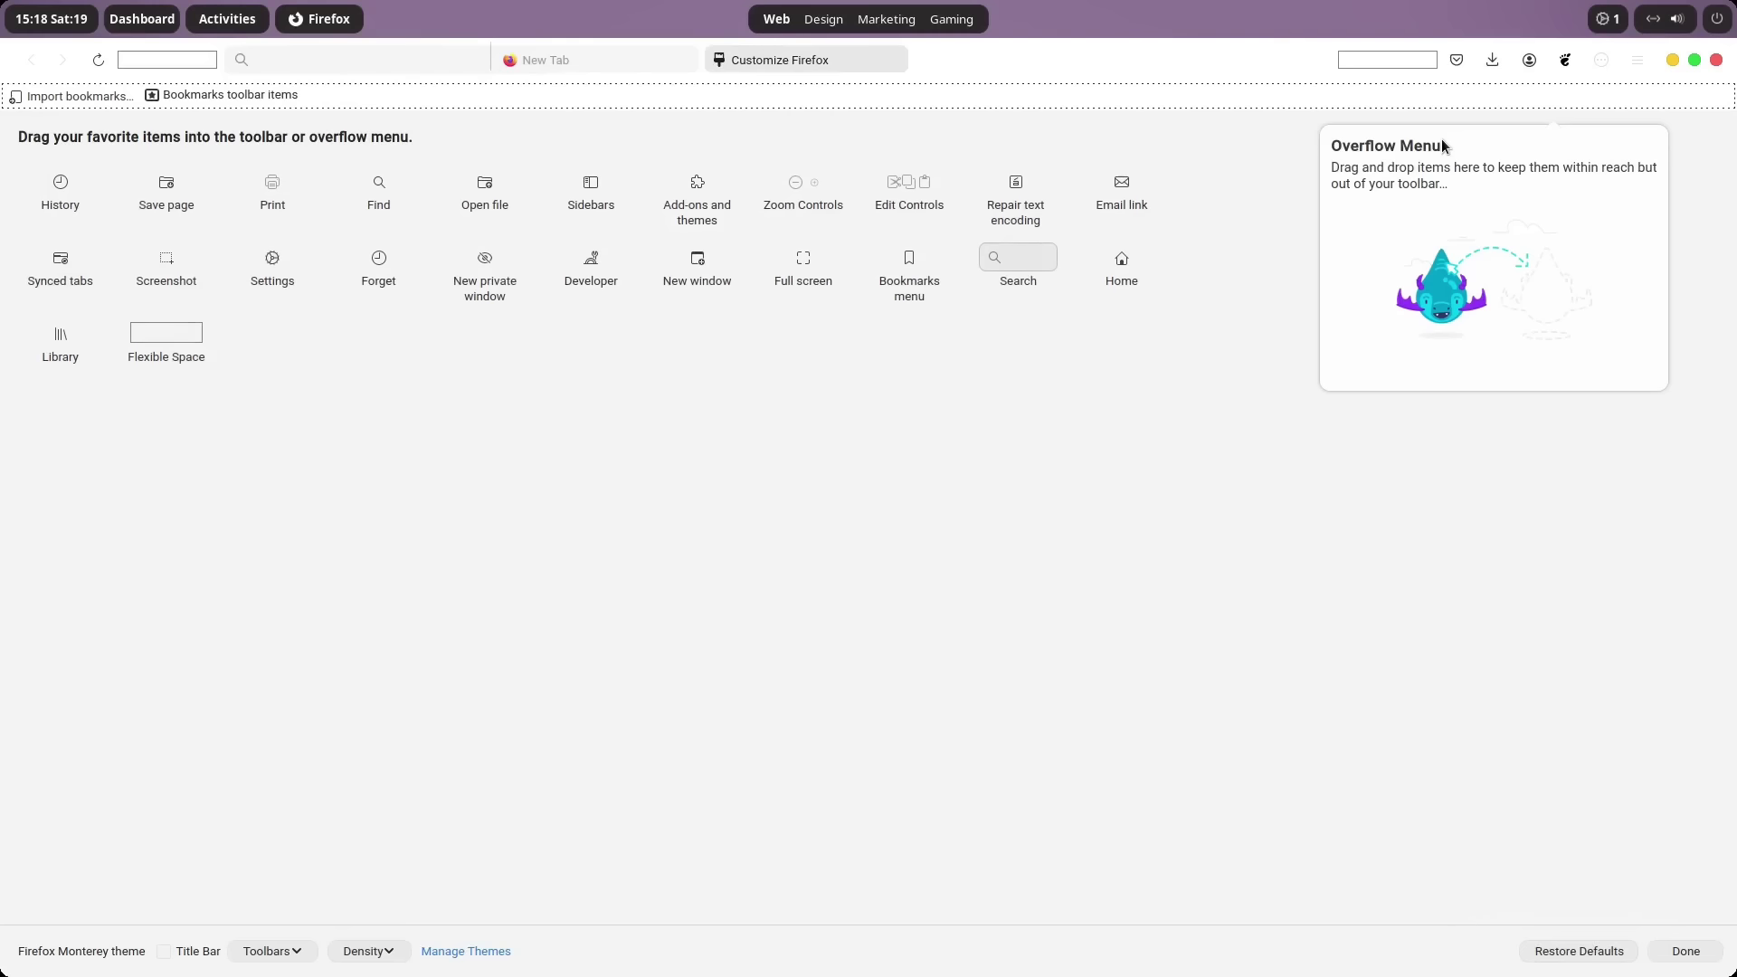
right_click(624, 96)
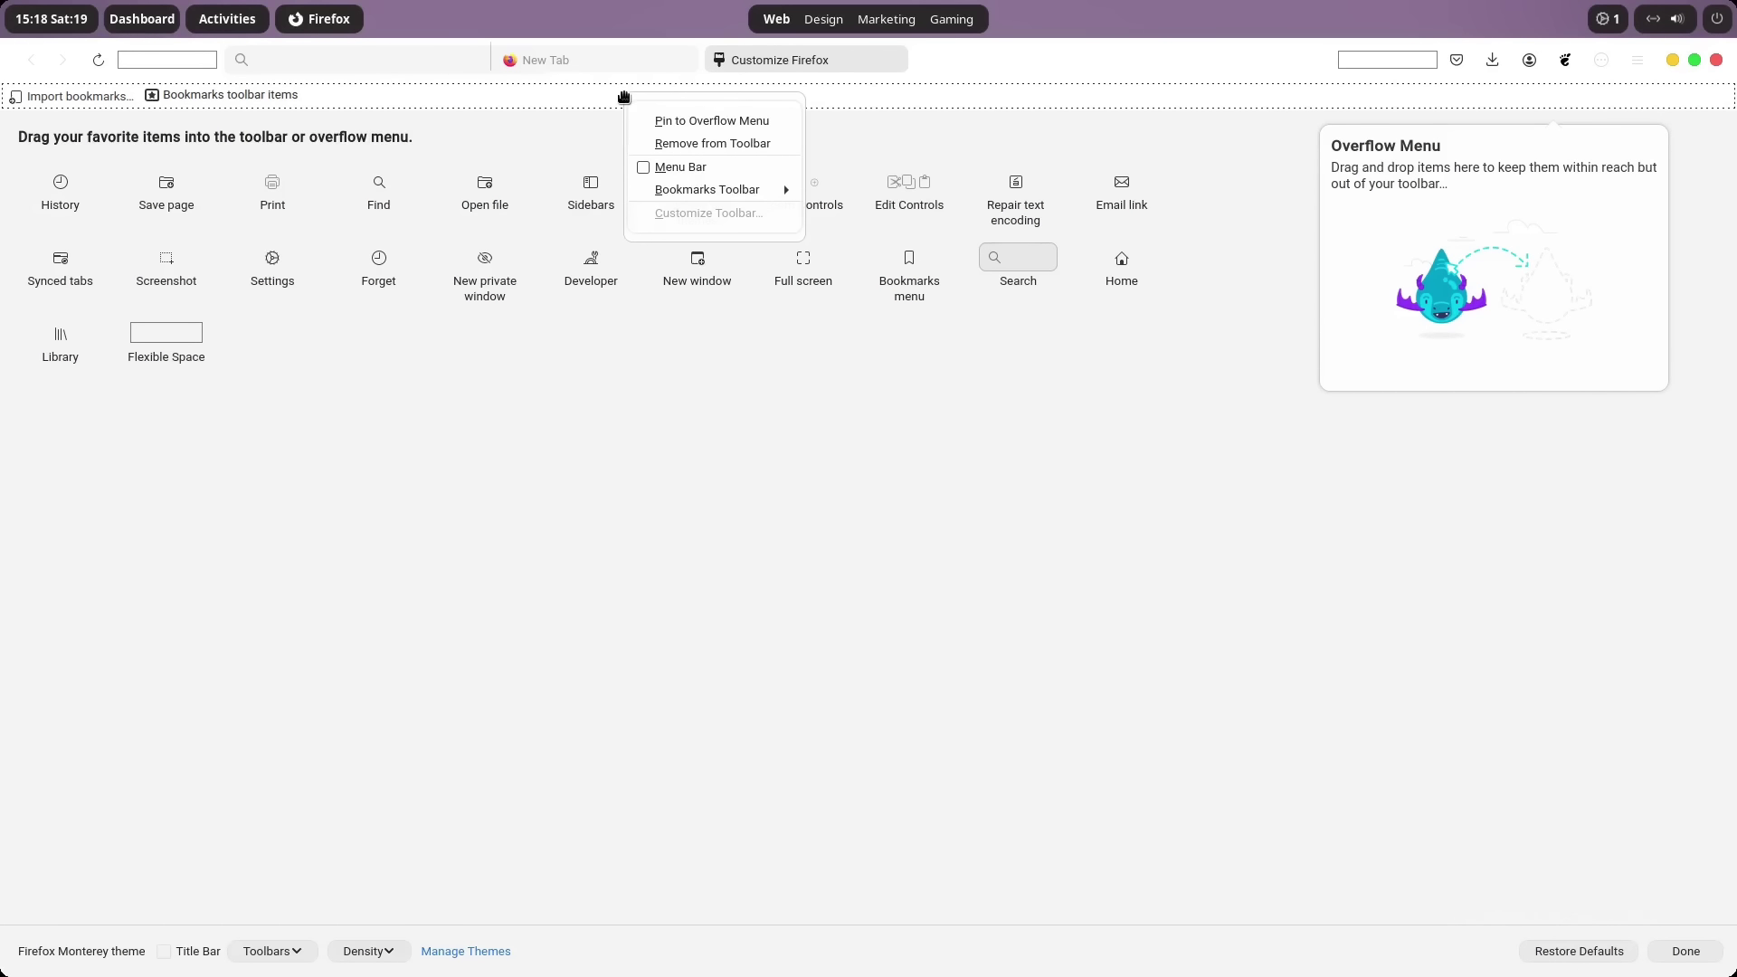
mouse_move(718, 189)
left_click(843, 241)
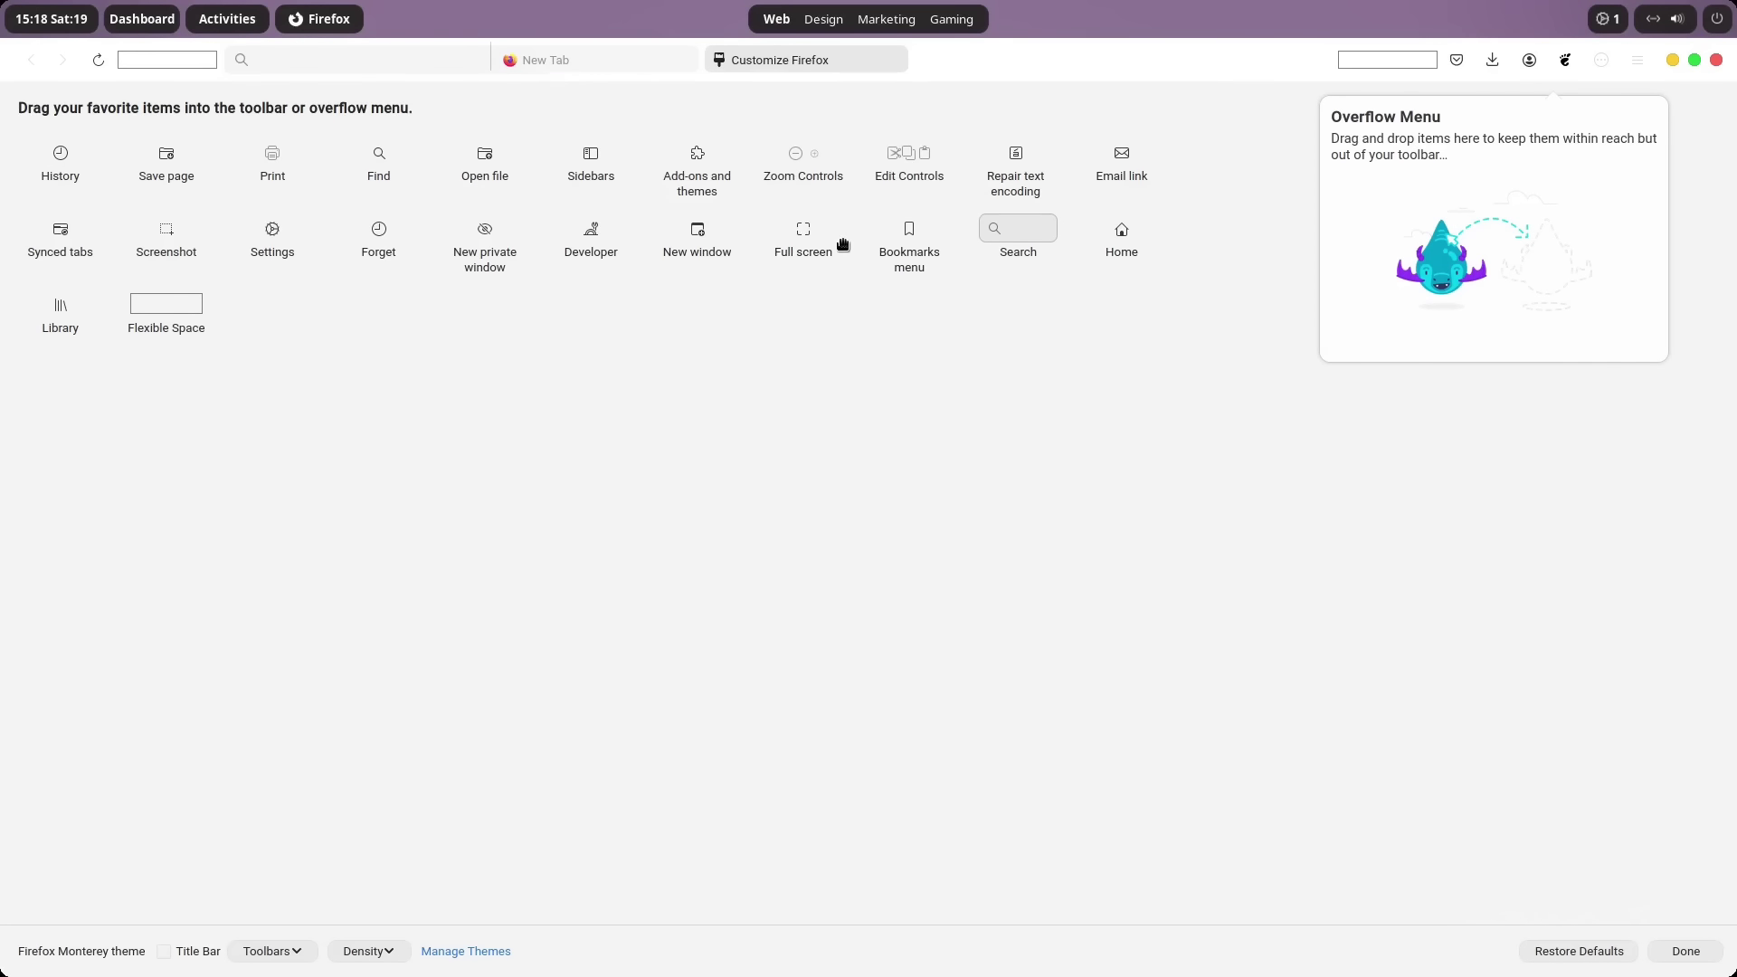
left_click(577, 64)
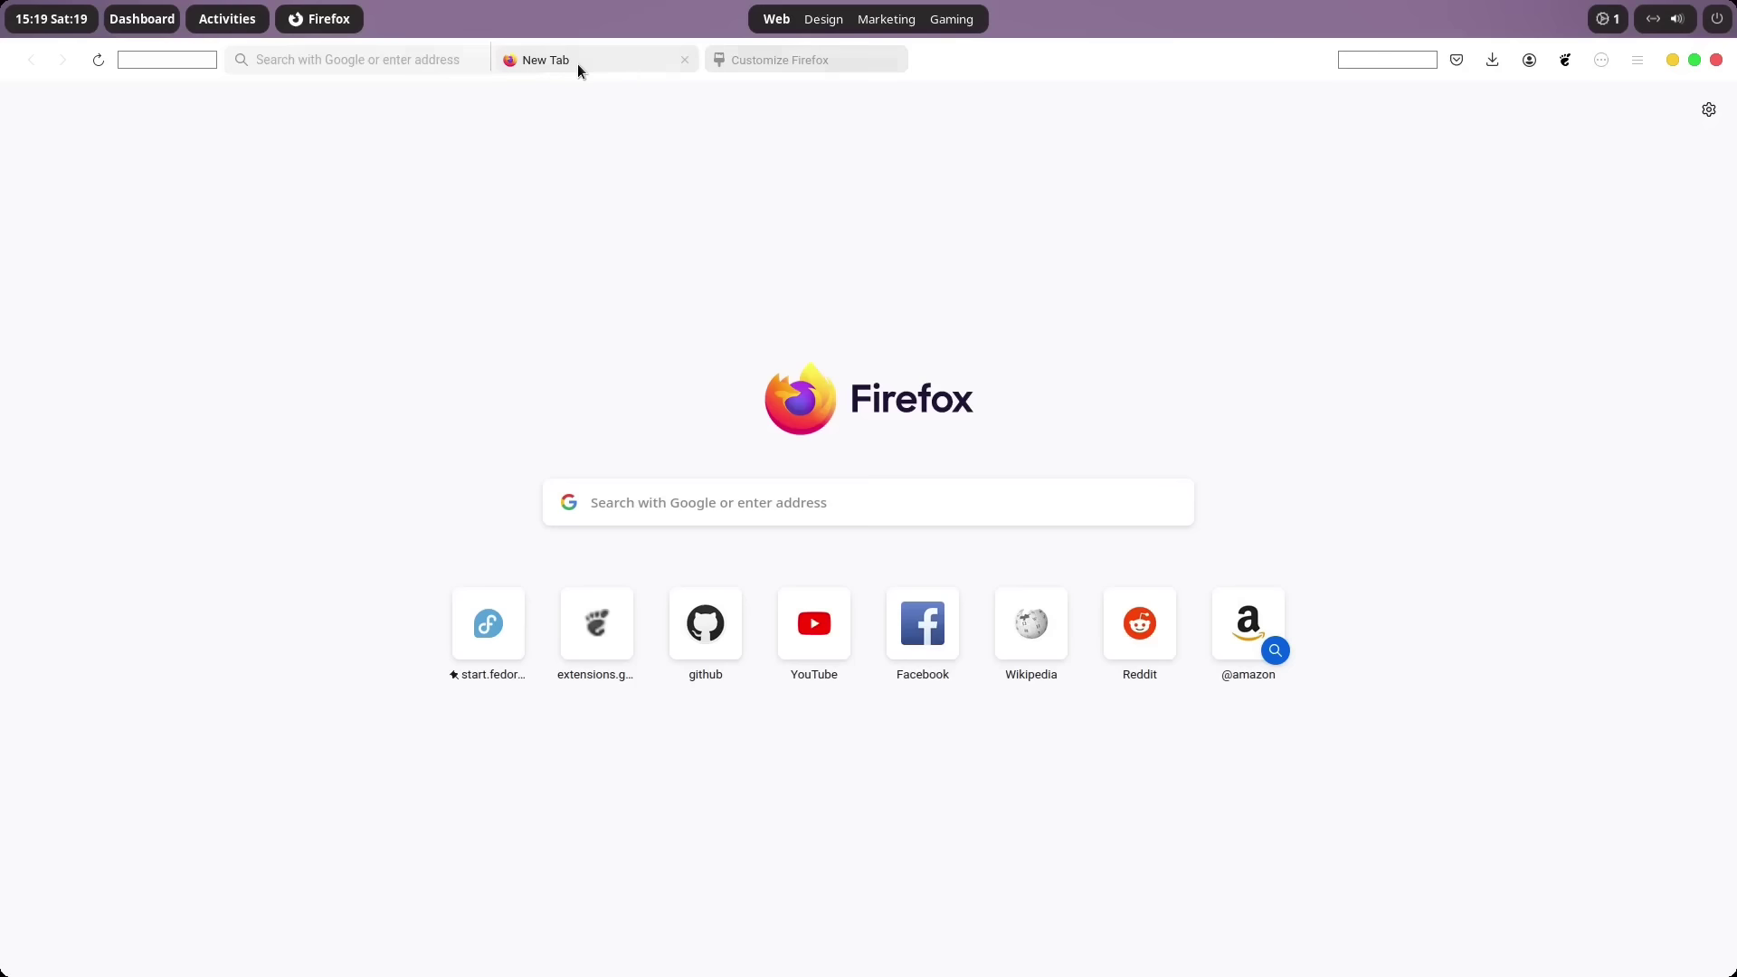
left_click(893, 61)
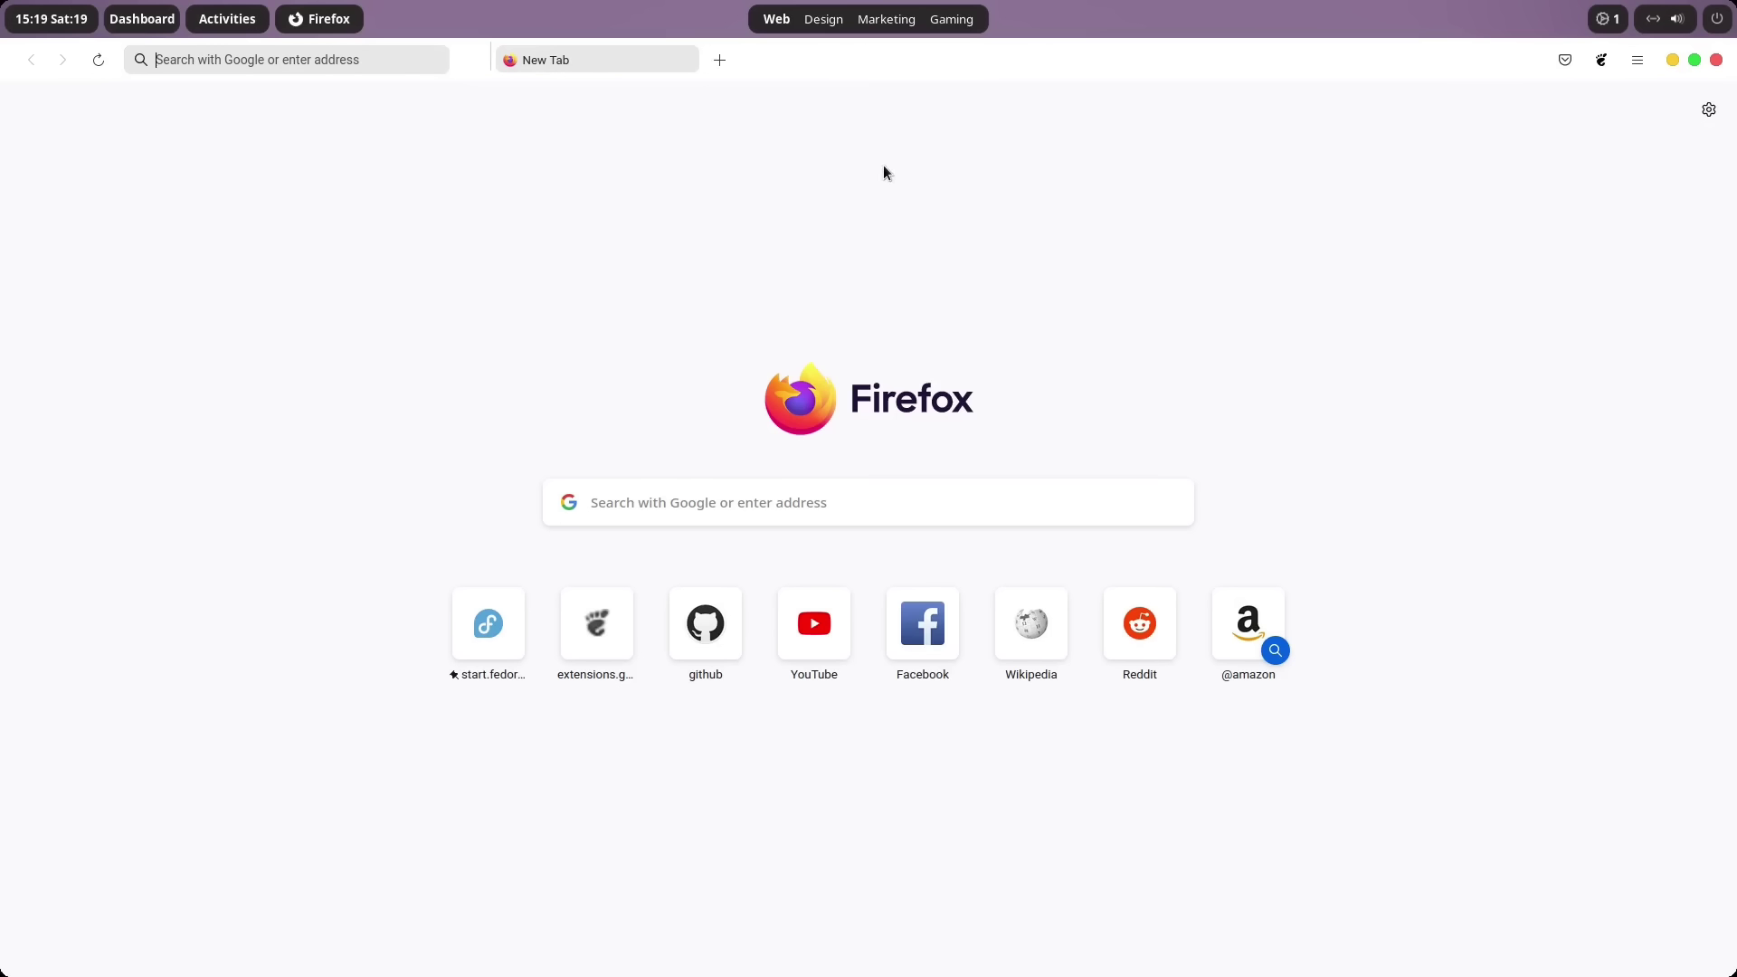